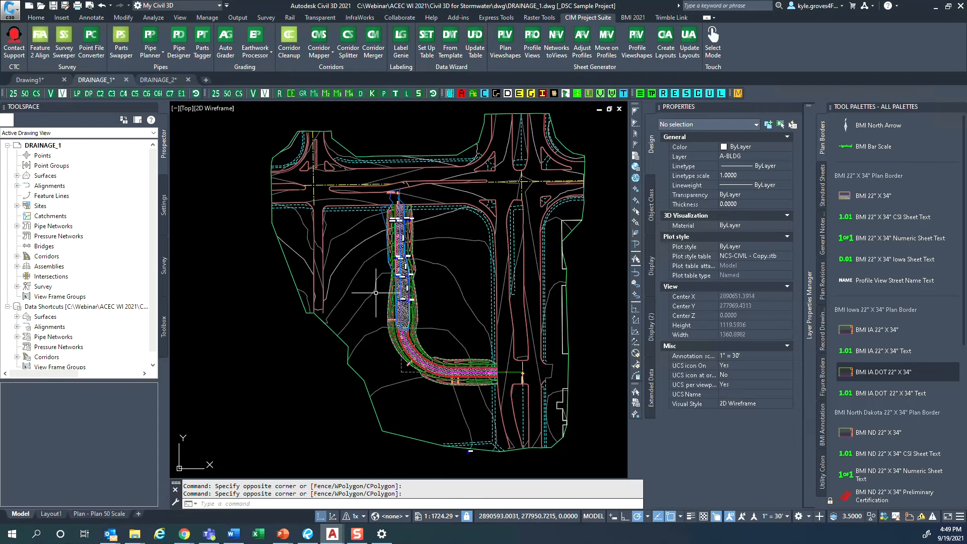
- Examine the existing ground (EG) surface contours where they cross the road corridor
scroll(348, 285, up, 2)
click(348, 282)
scroll(348, 282, up, 6)
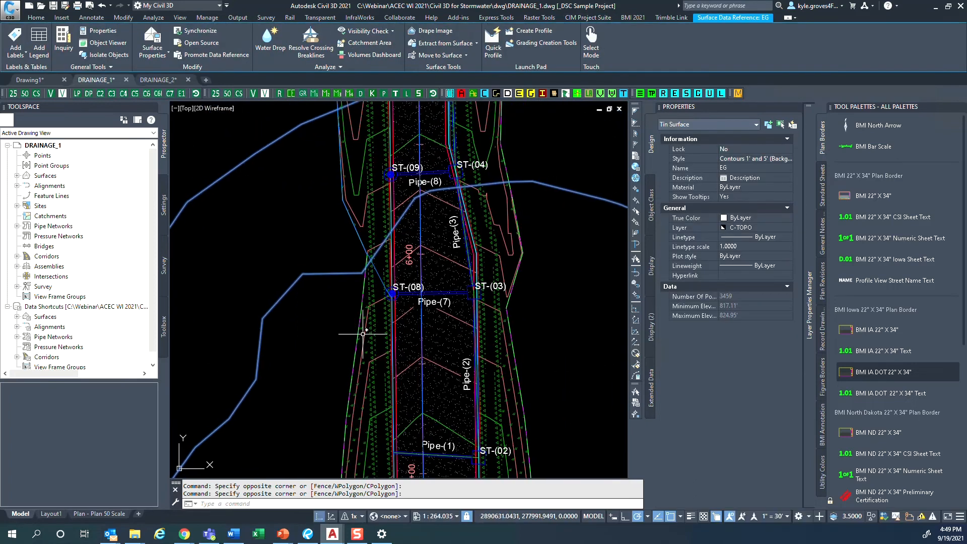
scroll(335, 337, down, 4)
middle_drag(329, 339, 347, 318)
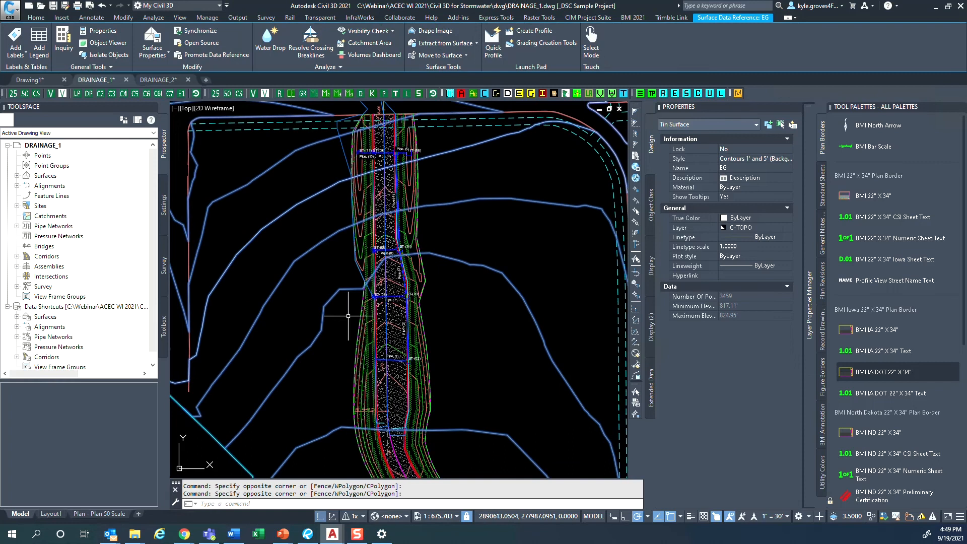
key(Escape)
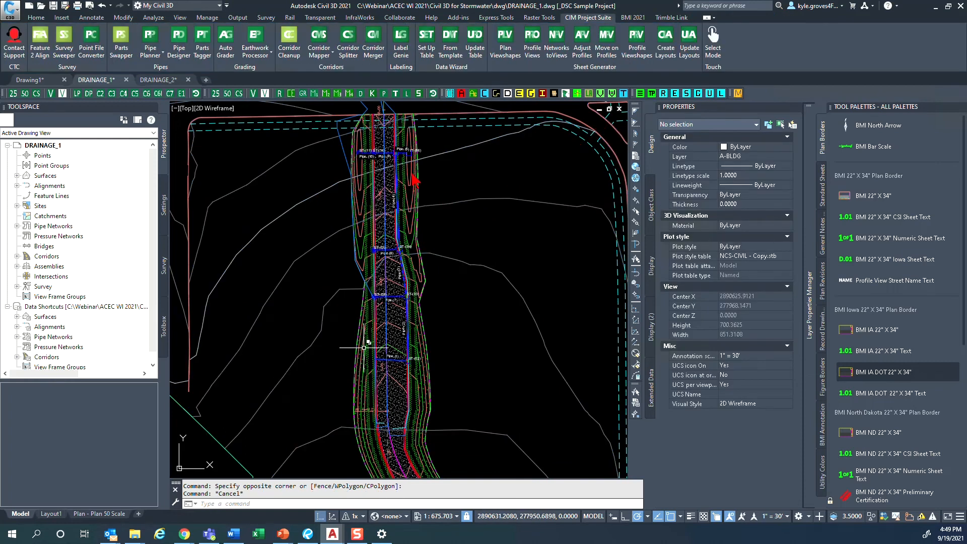
key(ctrl)
- Start a new TIN surface on layer C-TOPO and name it Composite
click(17, 176)
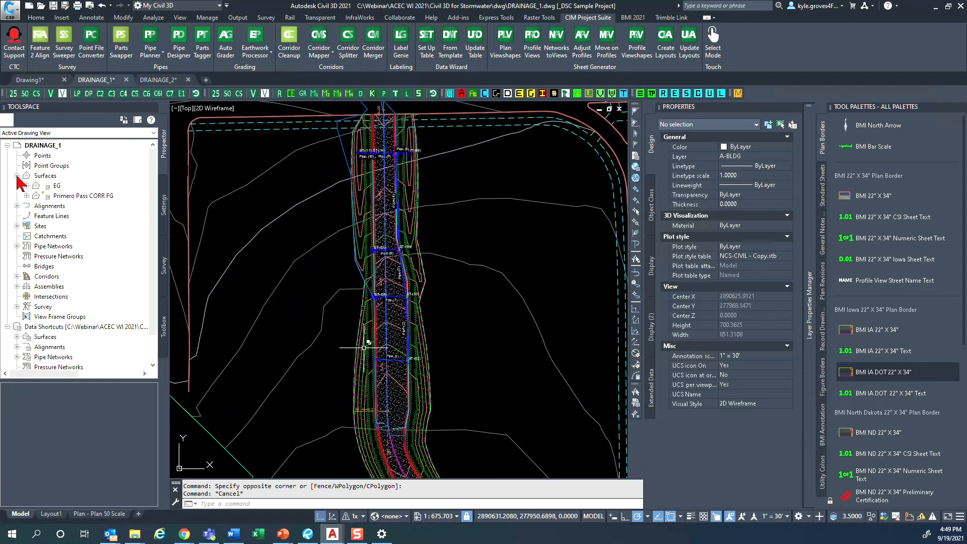
click(45, 177)
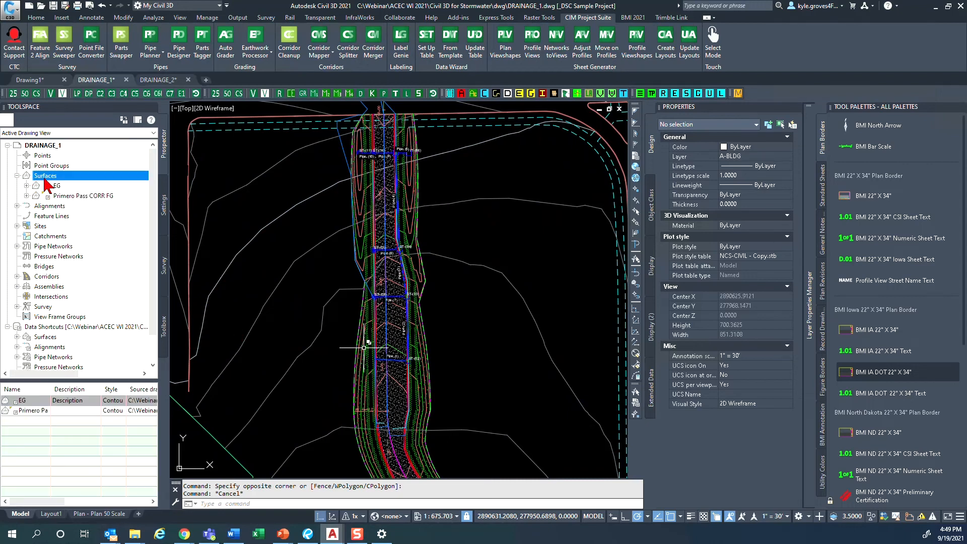
right_click(48, 183)
click(71, 188)
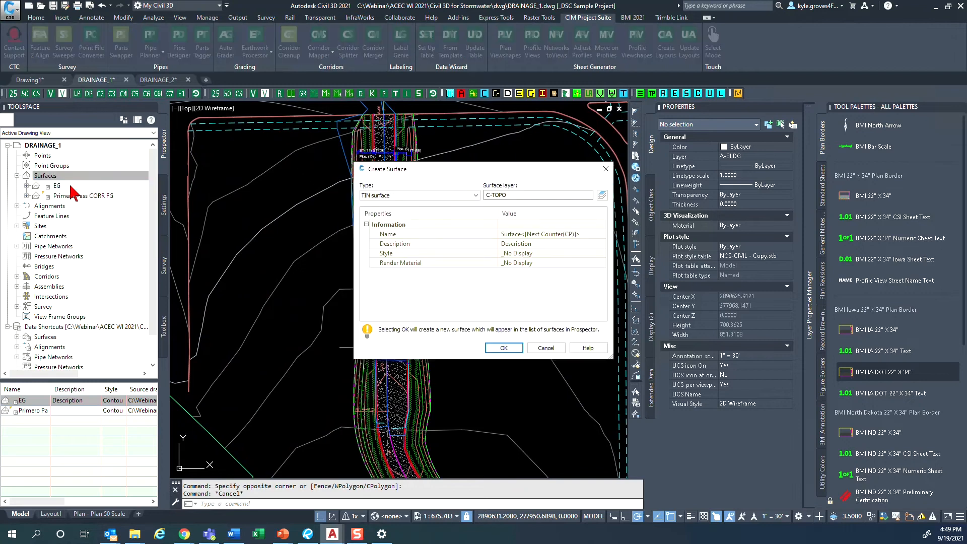
click(559, 243)
click(560, 234)
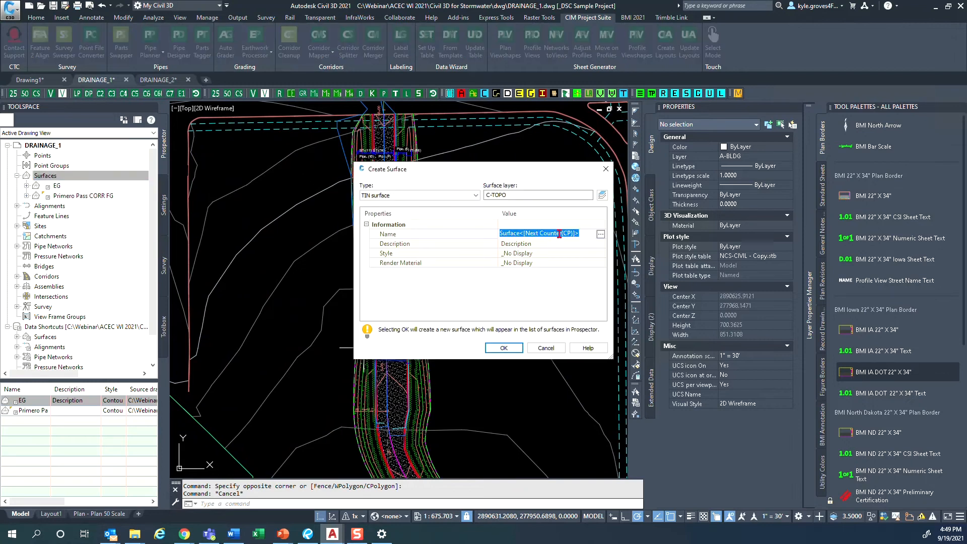
text(Composite)
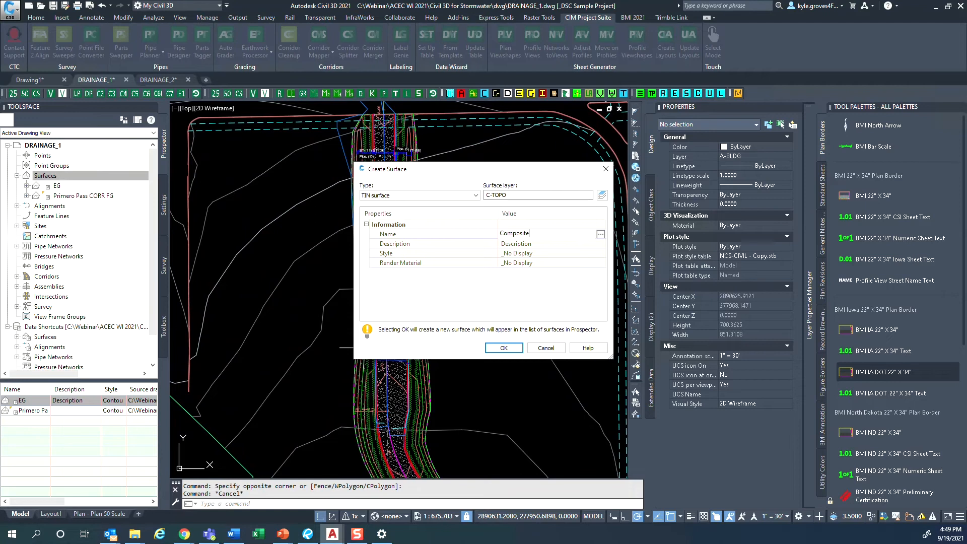
key(Return)
- Set the new surface's style to Contours 1' and 5' (Design) and create the surface
click(561, 253)
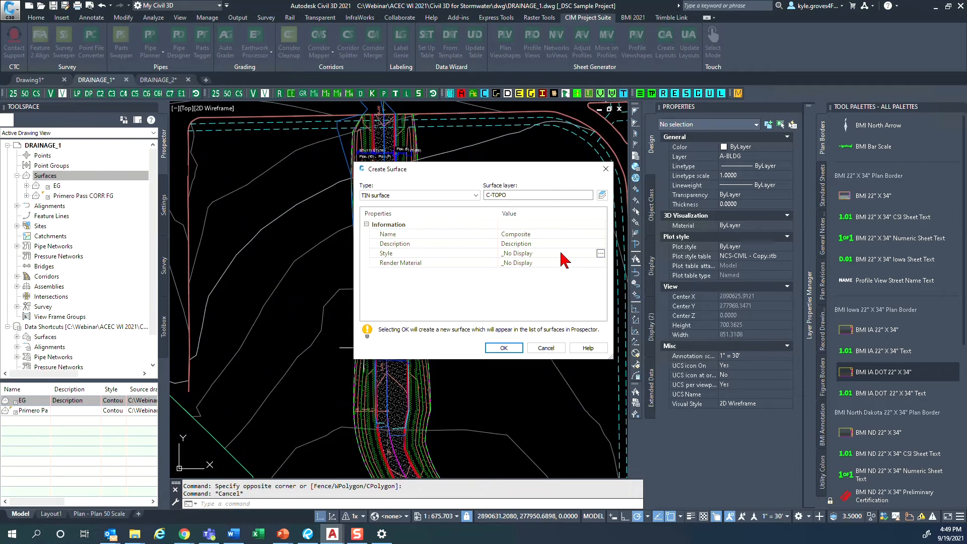
click(600, 253)
click(413, 280)
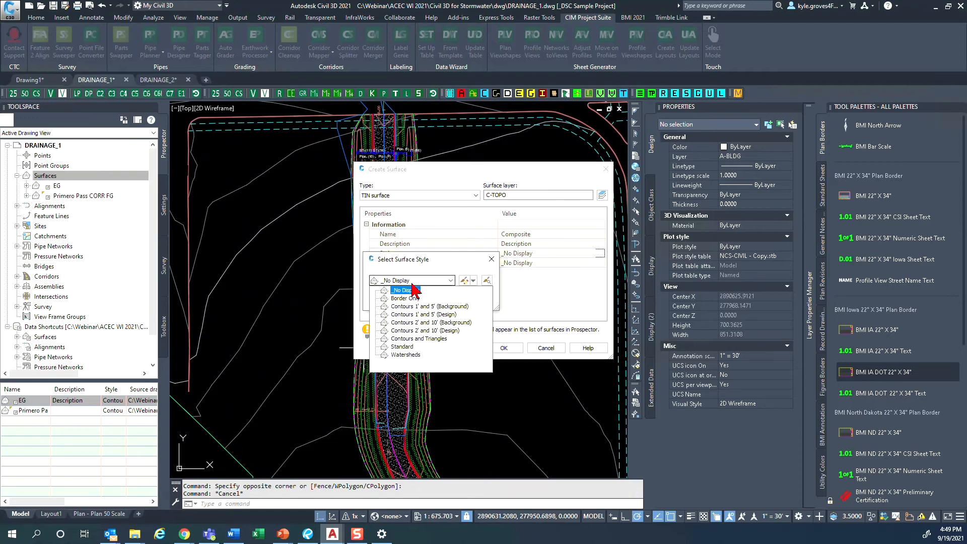
click(413, 314)
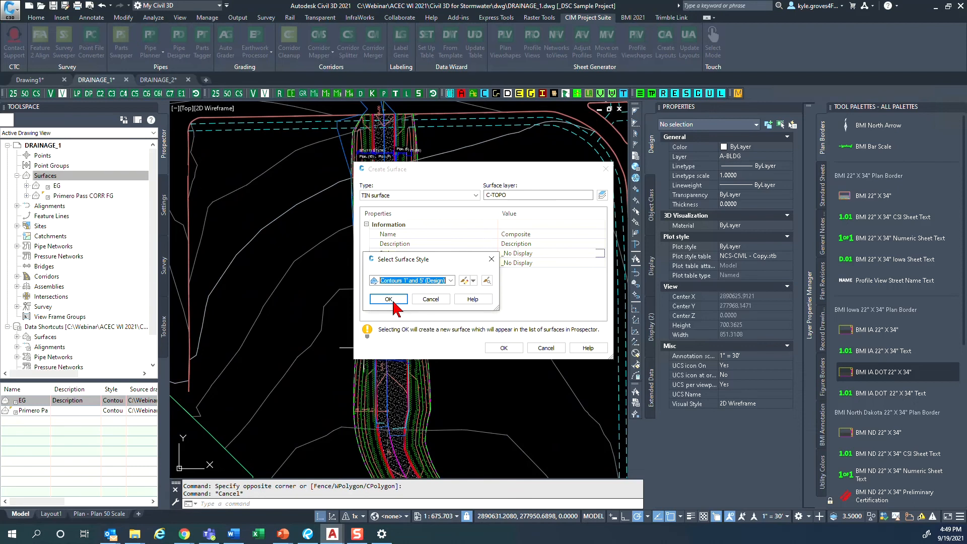
click(388, 299)
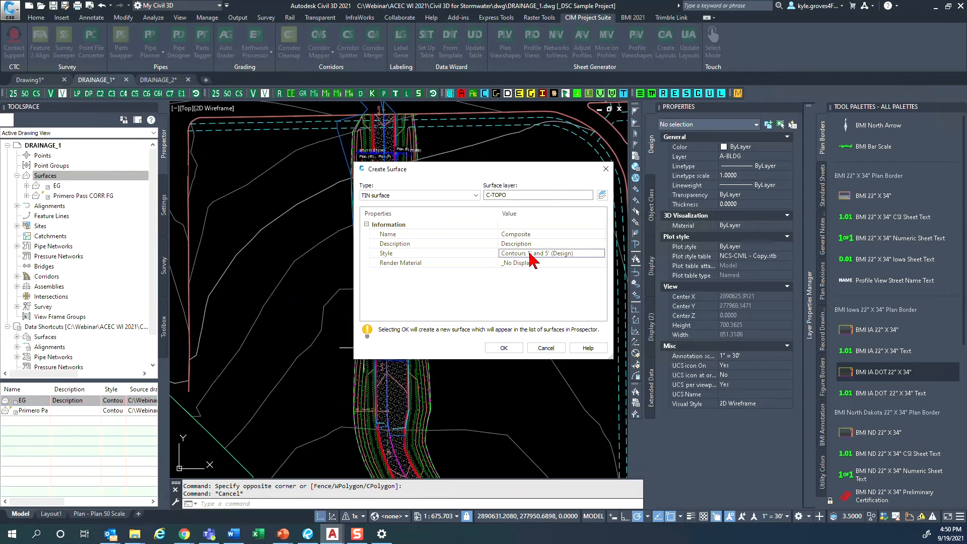
click(502, 348)
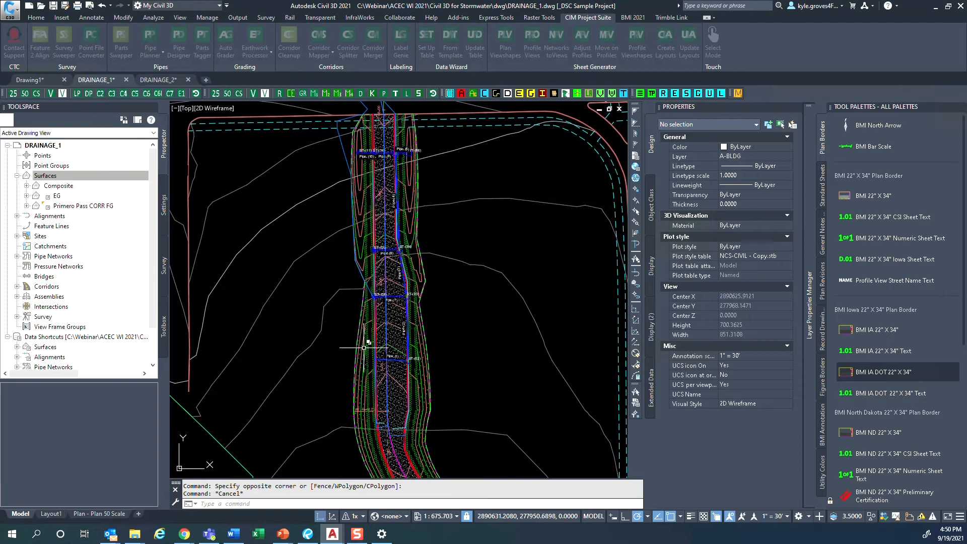
- Paste the Primero Pass CORR FG surface into the Composite surface's definition as an edit
click(26, 186)
click(36, 216)
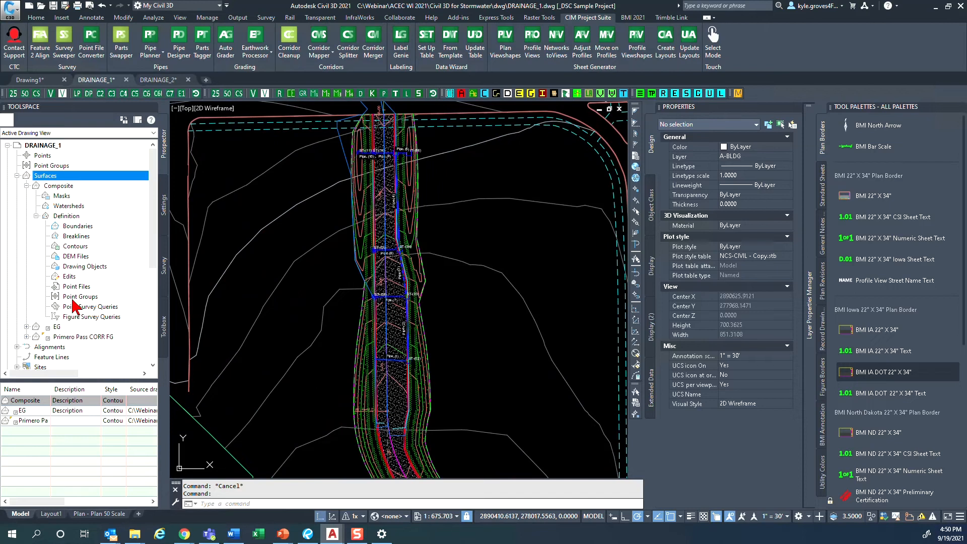
click(69, 276)
right_click(86, 283)
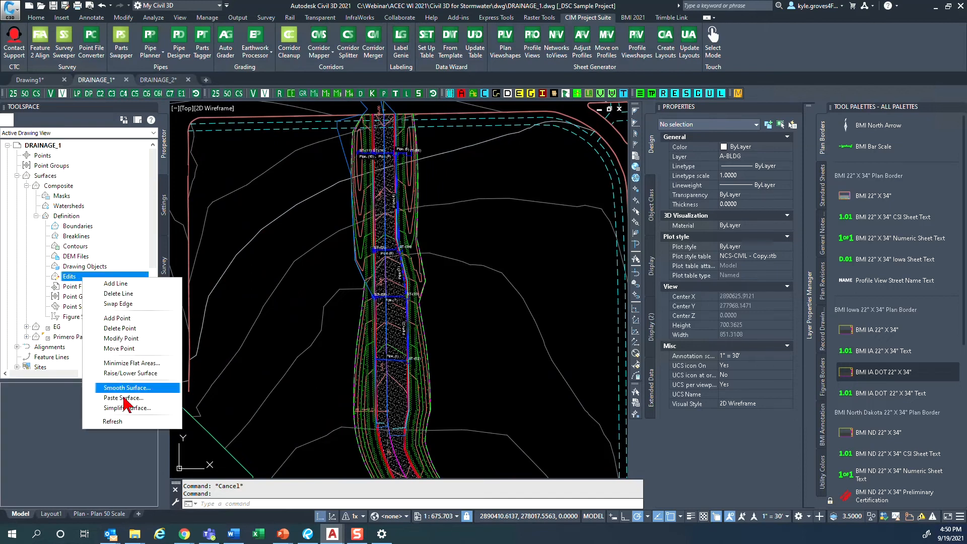
click(150, 399)
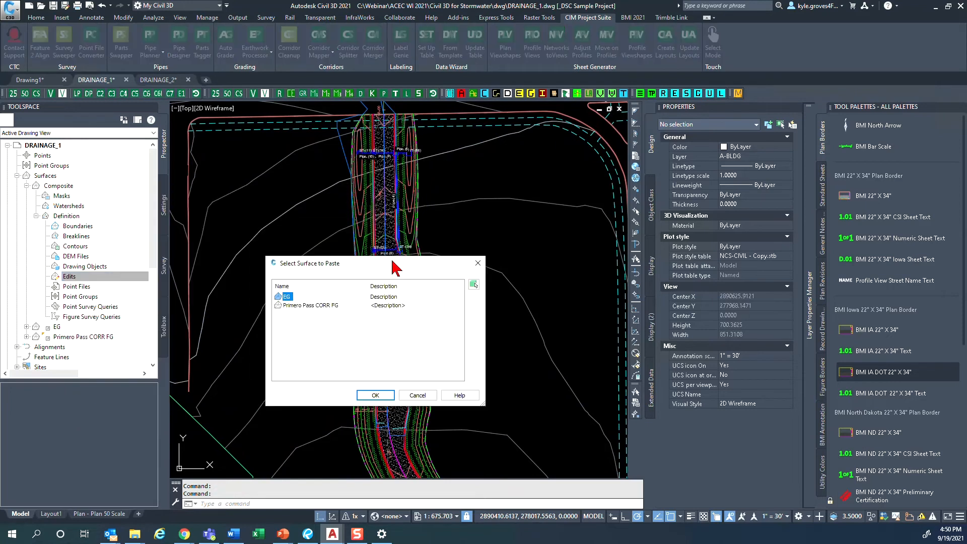
click(308, 306)
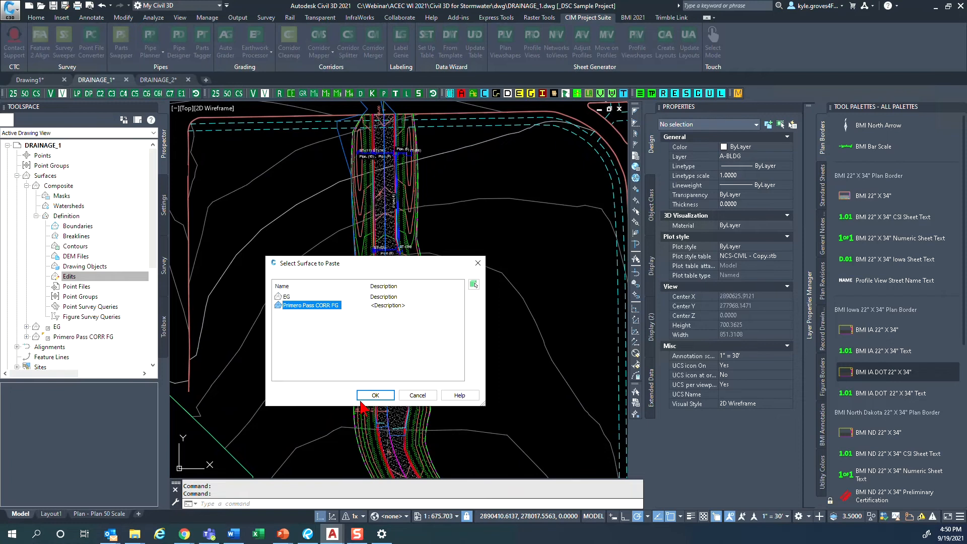
click(375, 396)
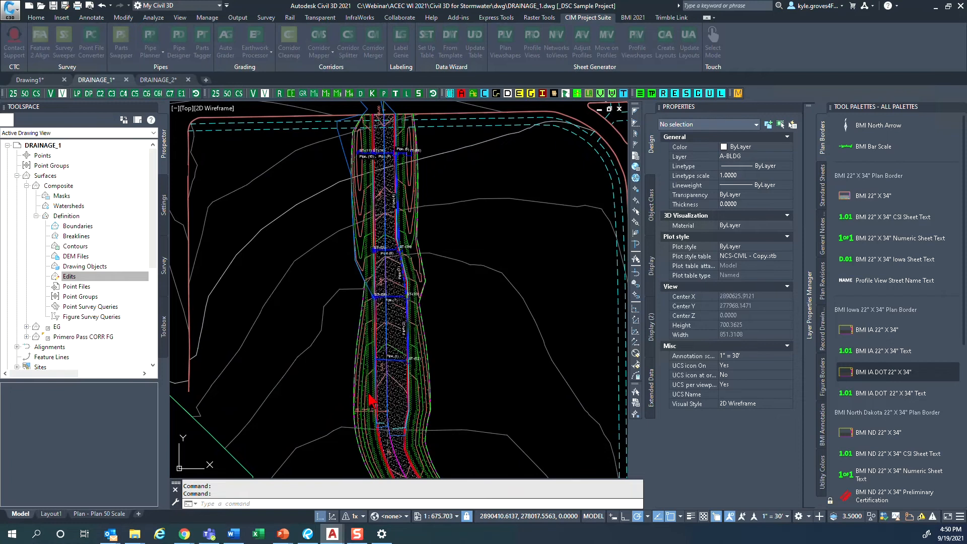
- Paste the EG surface into the Composite surface as a second edit
right_click(74, 280)
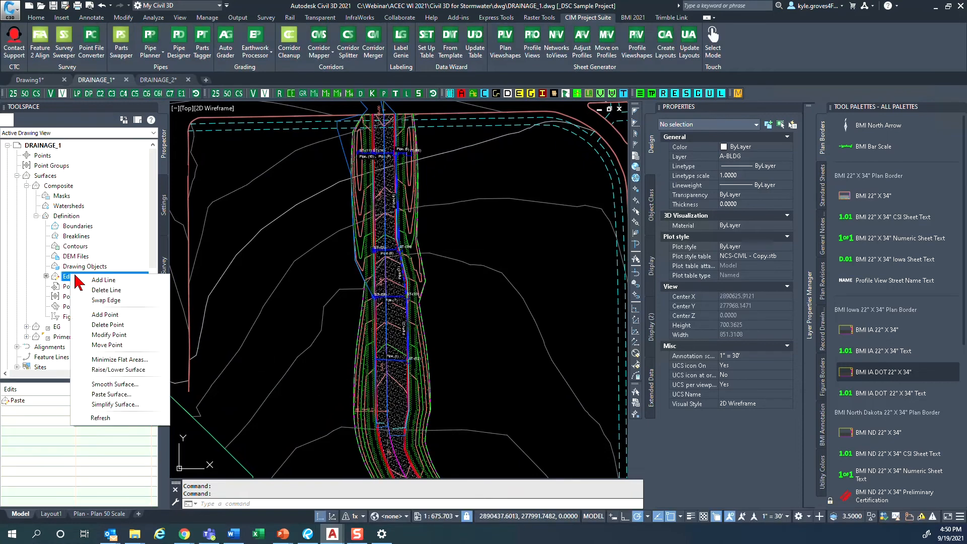
click(110, 395)
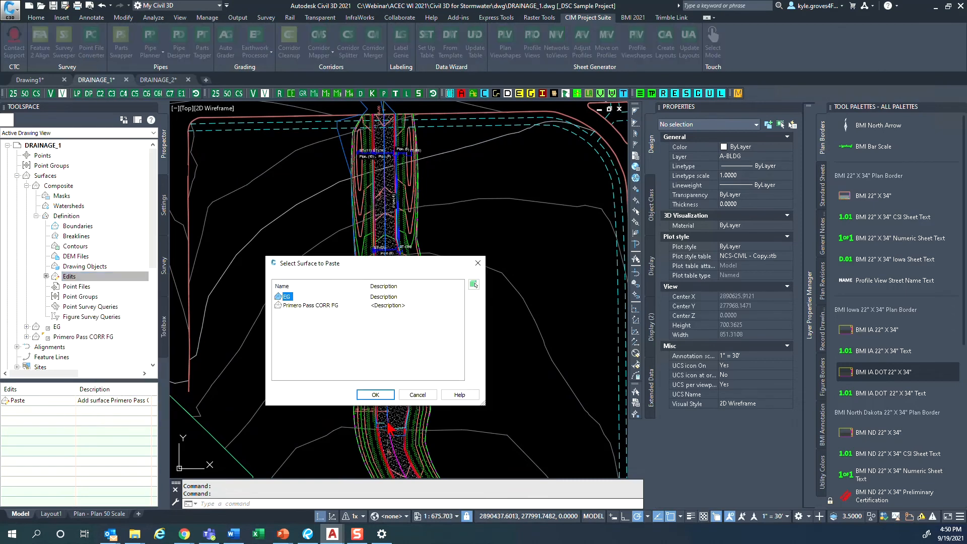
click(375, 396)
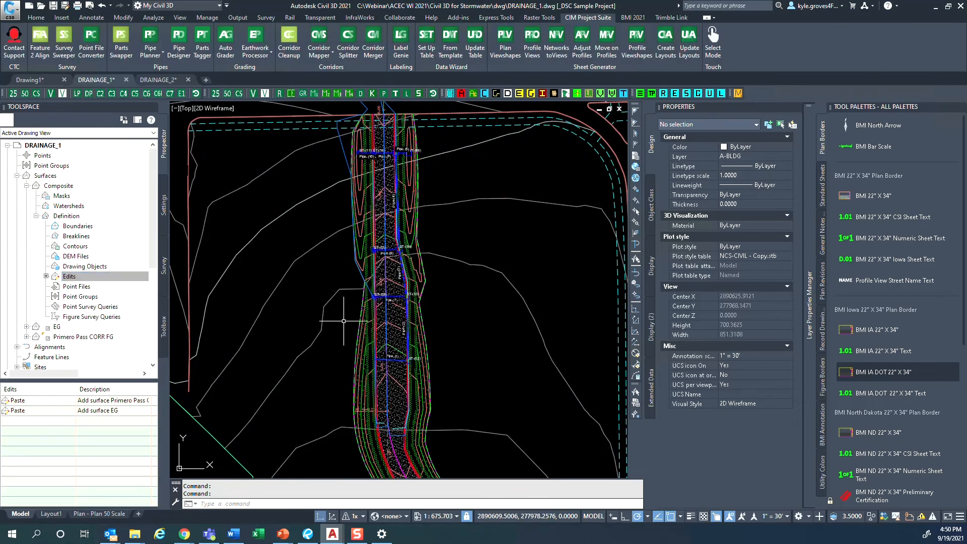
- Select the Composite surface in the drawing and inspect its contours across the road corridor
click(336, 290)
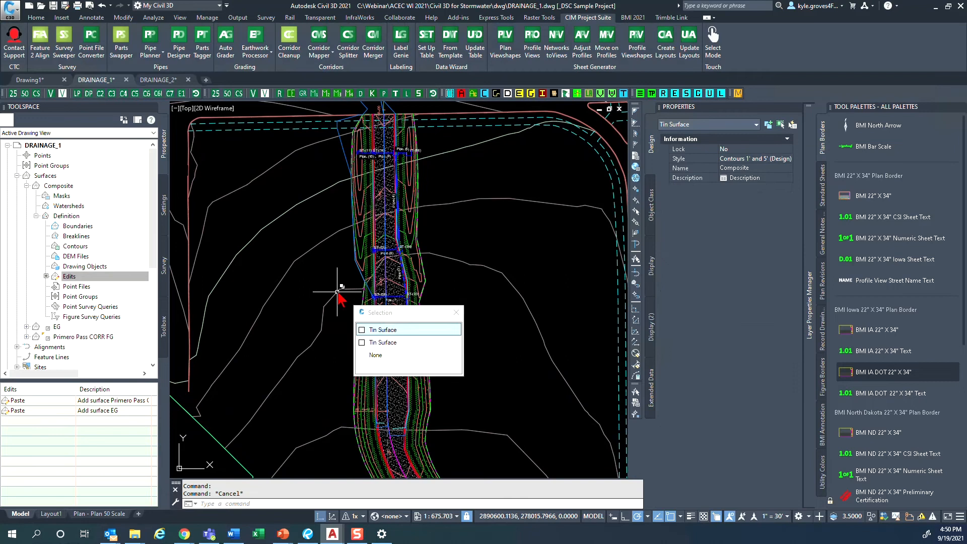
click(384, 330)
scroll(371, 280, up, 6)
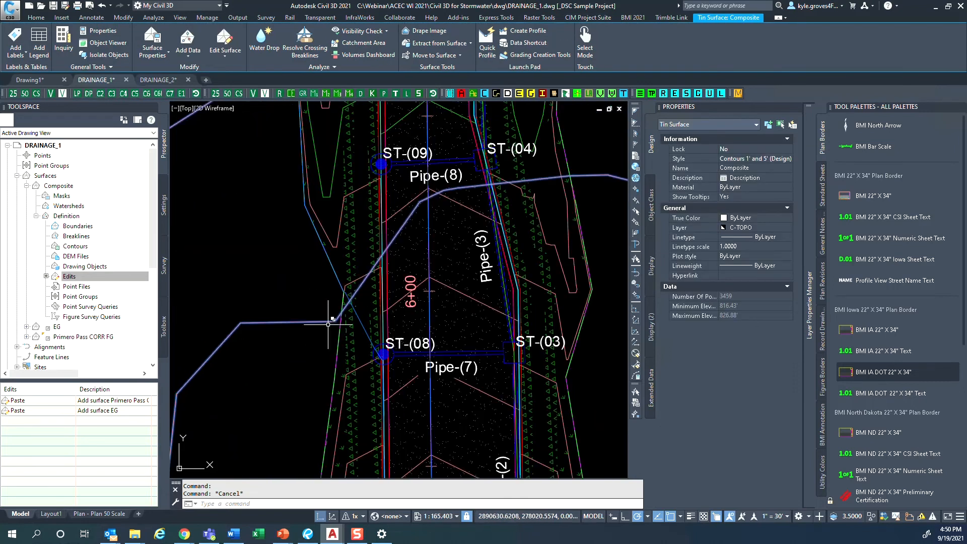
scroll(268, 324, down, 4)
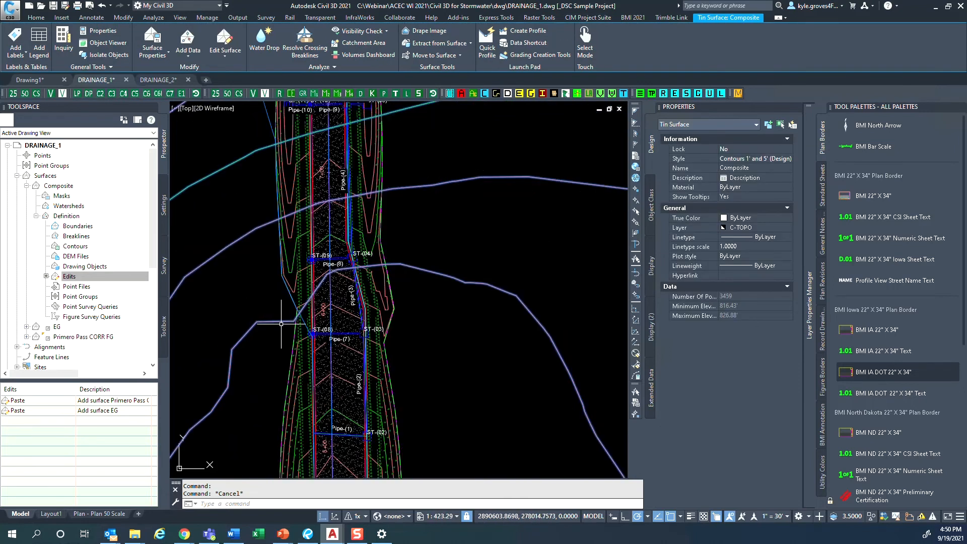
scroll(347, 242, down, 4)
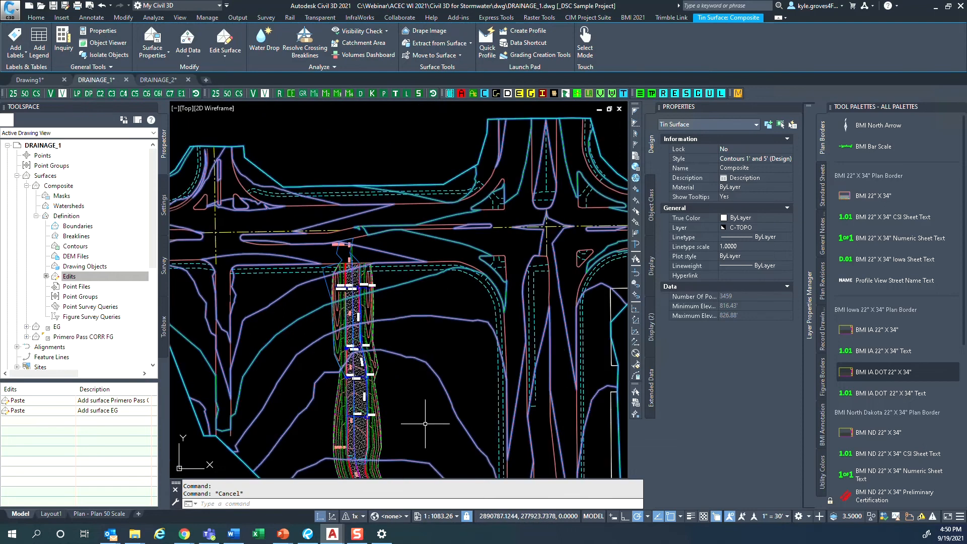
key(Escape)
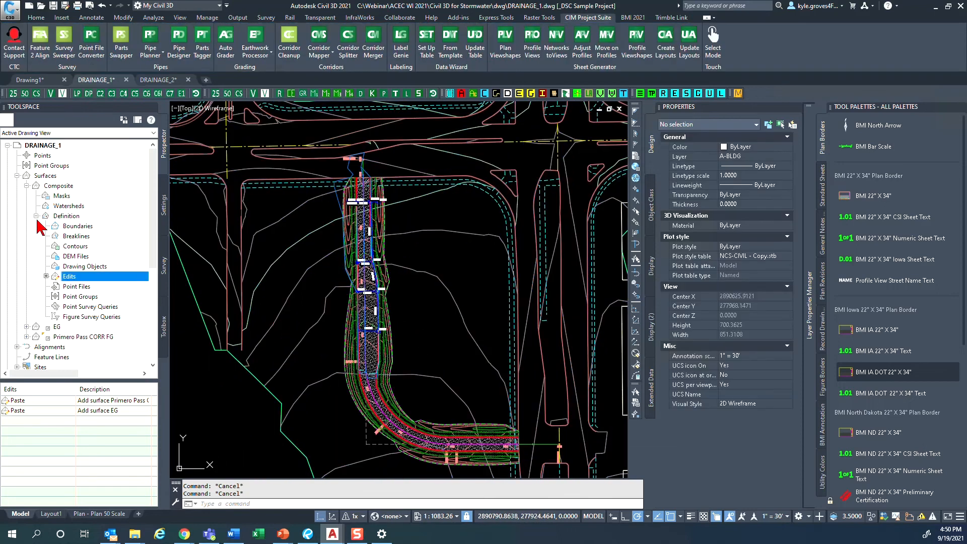
- In the Composite surface's definition properties, move the EG paste operation above the Primero Pass CORR FG paste and accept the change
click(37, 215)
click(55, 187)
right_click(61, 188)
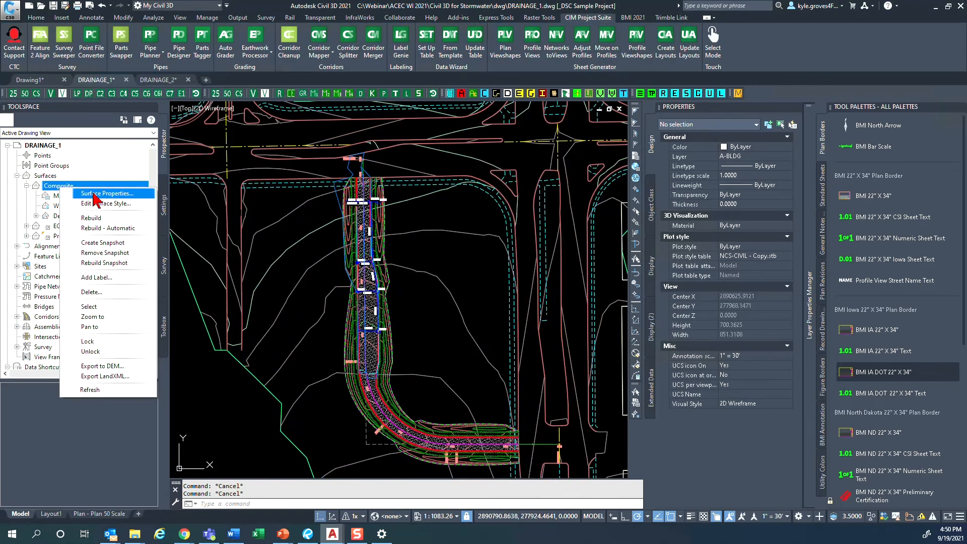
click(94, 195)
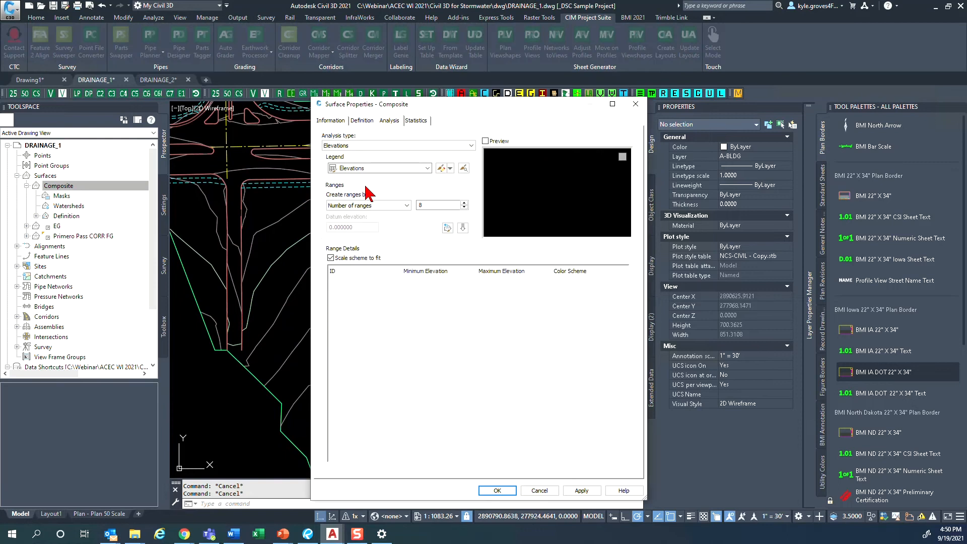
click(362, 121)
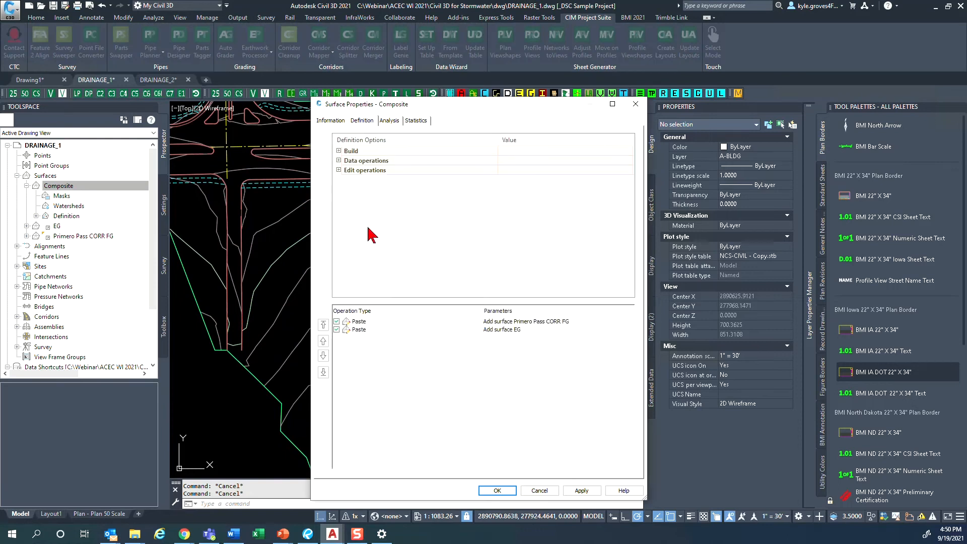
click(363, 322)
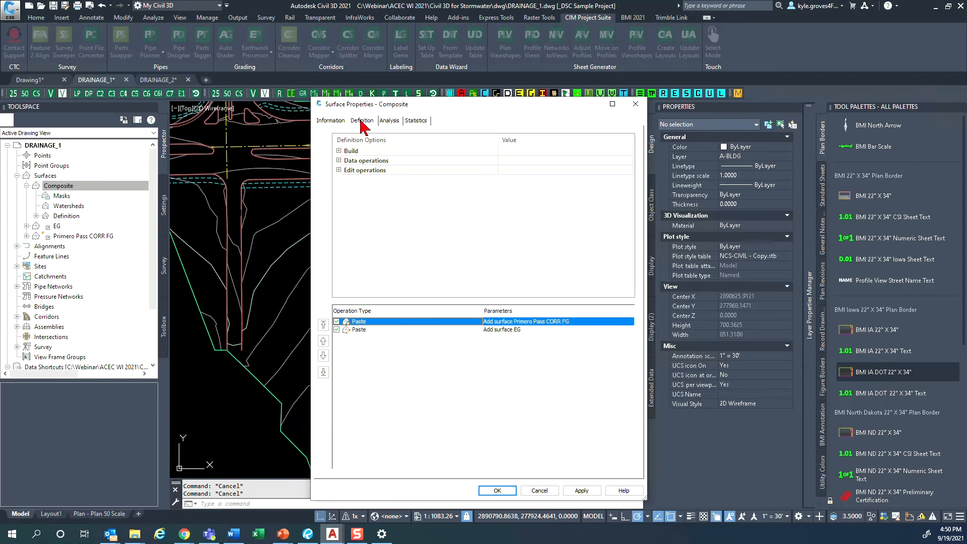
click(365, 323)
click(377, 445)
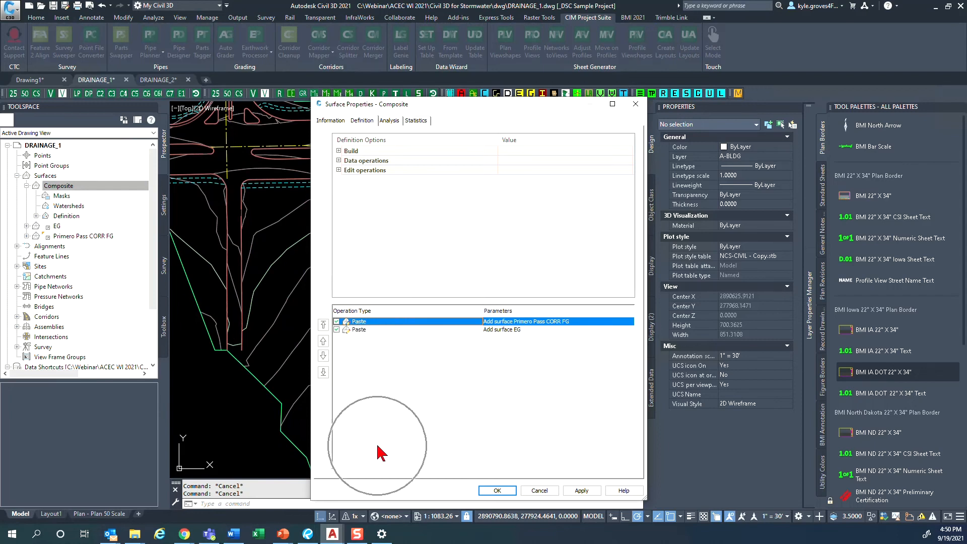
click(353, 330)
click(323, 341)
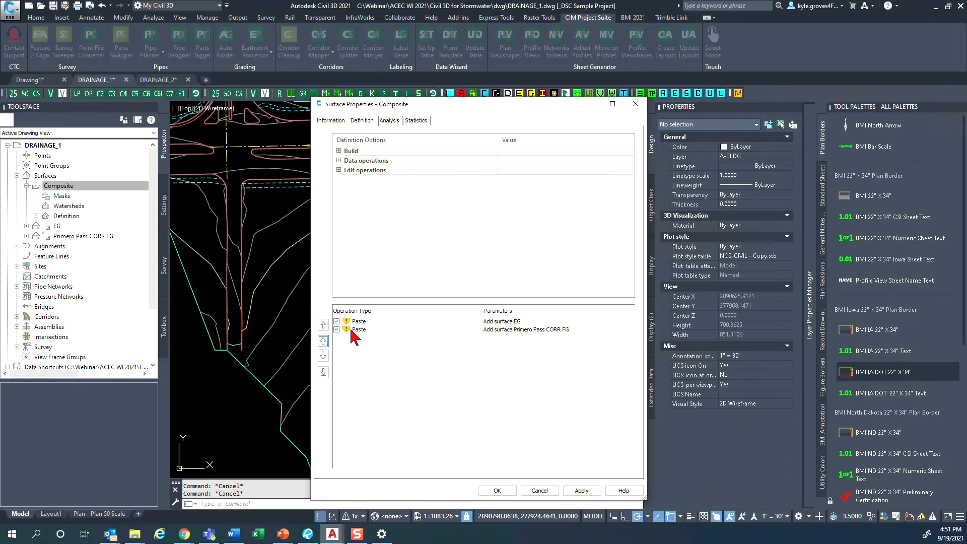
click(516, 326)
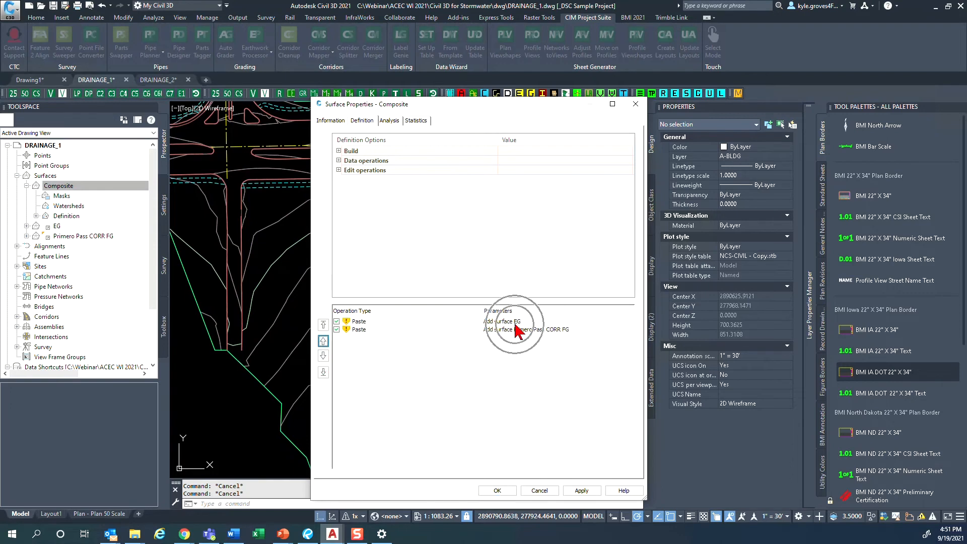
click(497, 491)
click(468, 238)
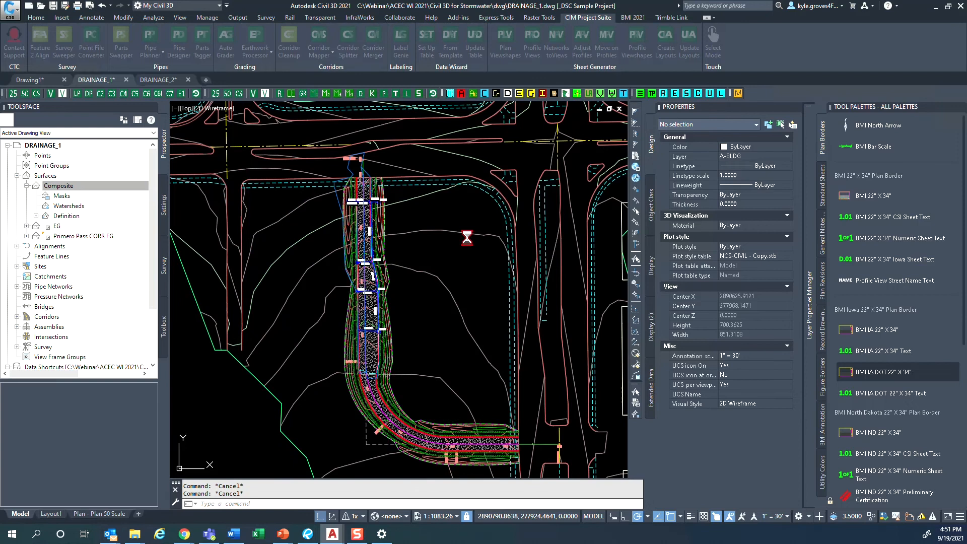
- Select the Composite surface again and check how its contours tie in along the road corridor
scroll(337, 286, up, 5)
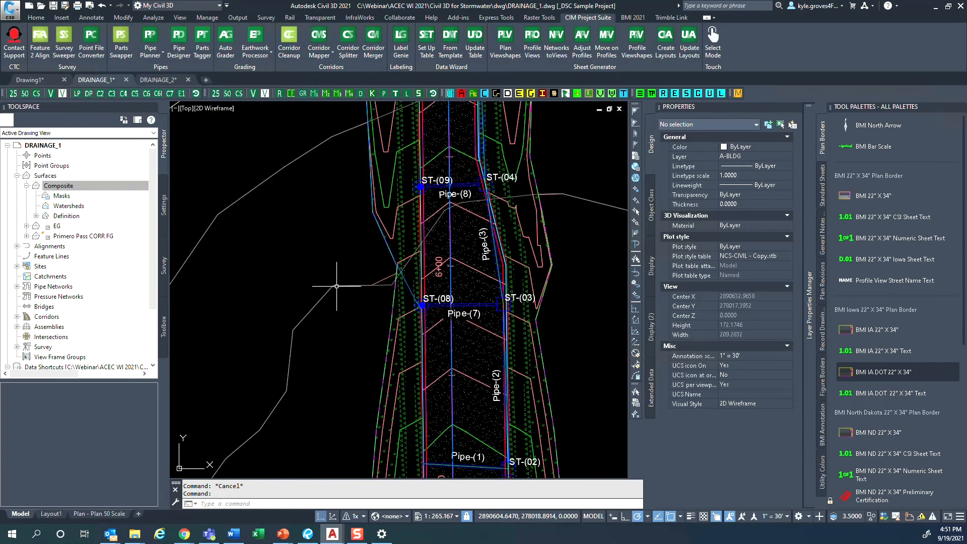
click(390, 281)
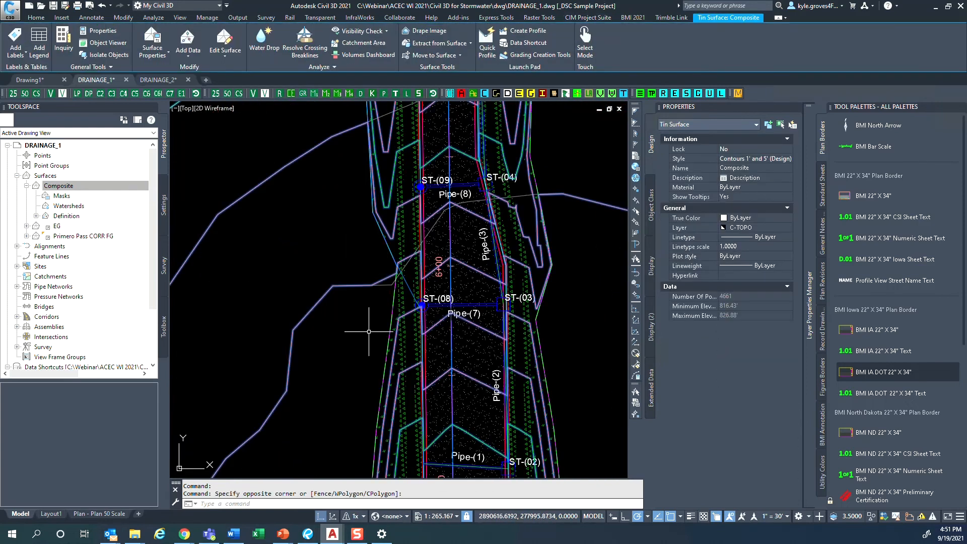
scroll(351, 284, down, 2)
scroll(305, 277, down, 4)
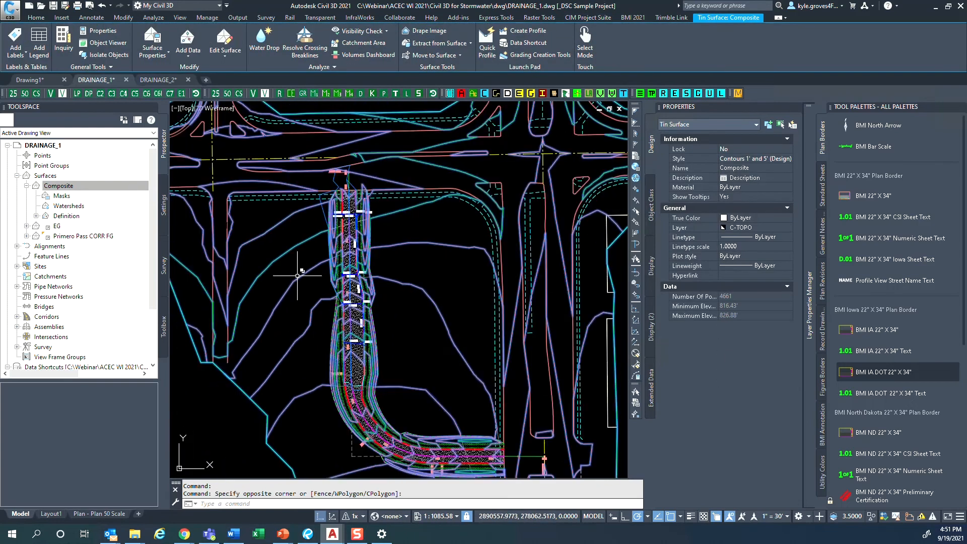
scroll(299, 279, up, 10)
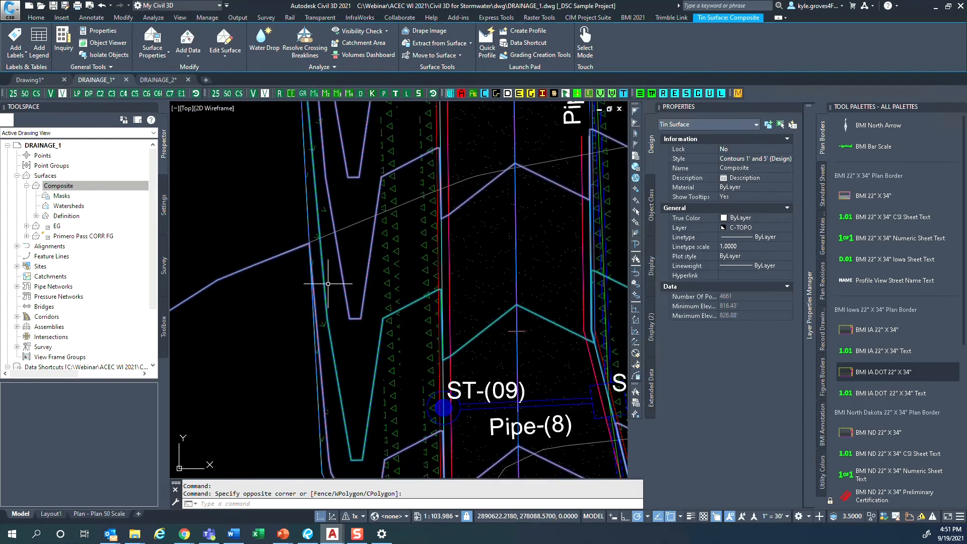
- Clear the selection and set the EG surface's display style to _No Display
mouse_move(353, 418)
key(Escape)
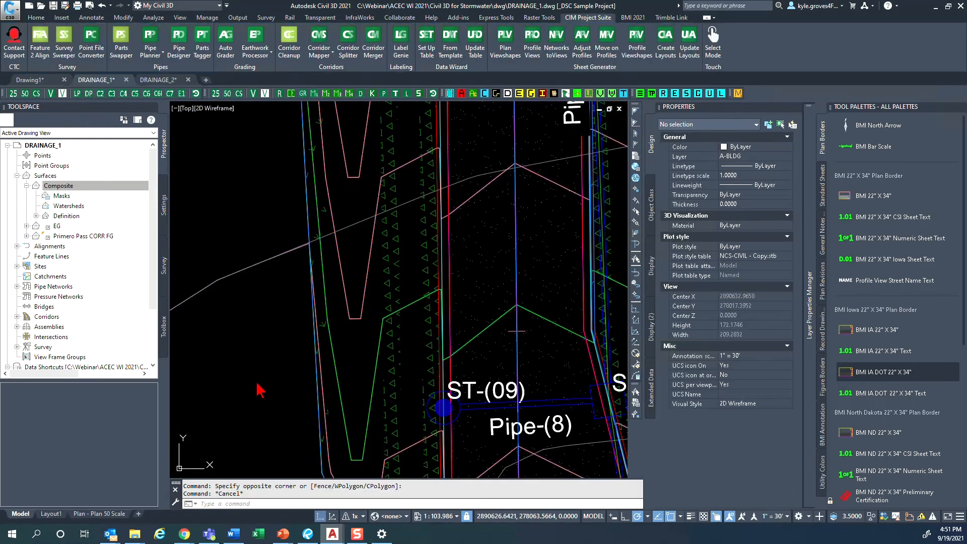
scroll(255, 390, down, 12)
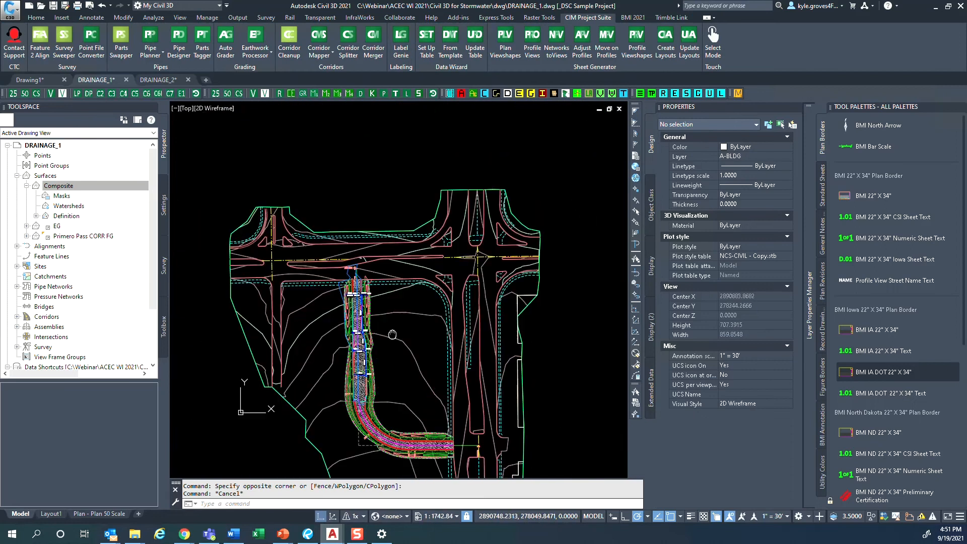
click(60, 185)
click(52, 176)
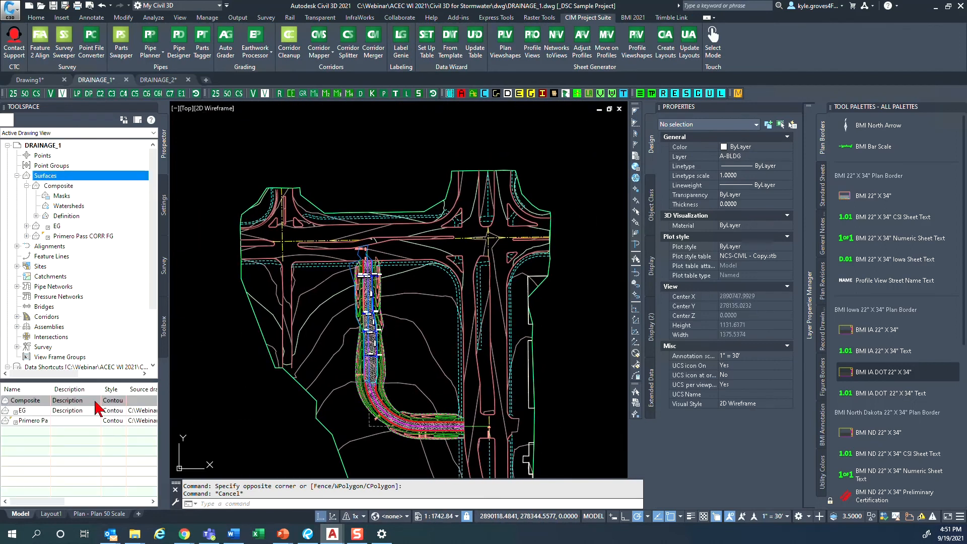
click(31, 413)
shift+click(65, 421)
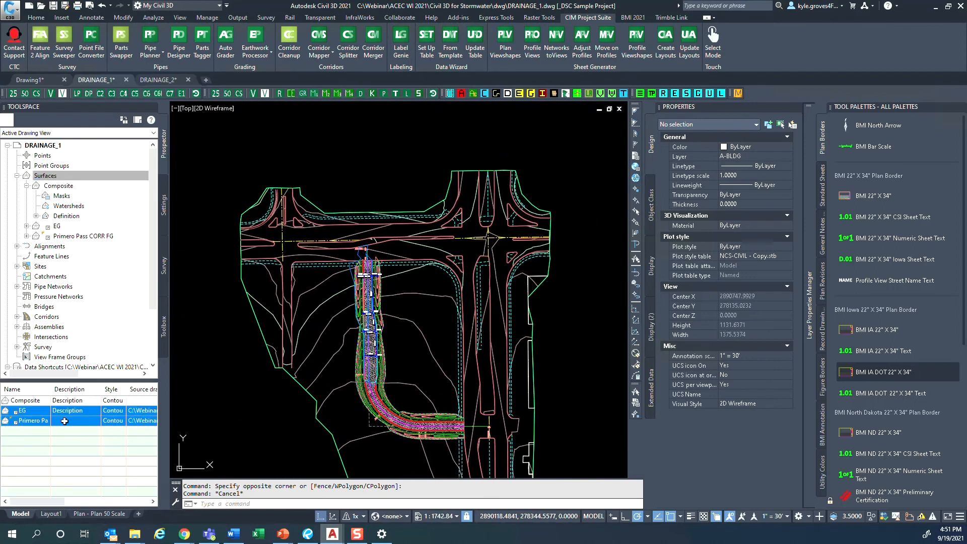
click(110, 415)
click(408, 281)
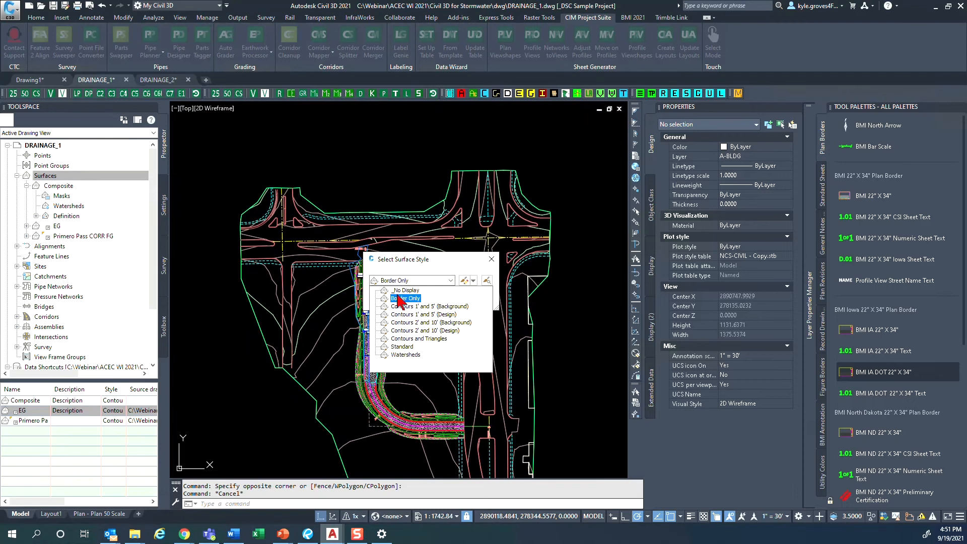
click(405, 291)
click(388, 301)
- Set the Primero Pass CORR FG surface's display style to _No Display
click(115, 420)
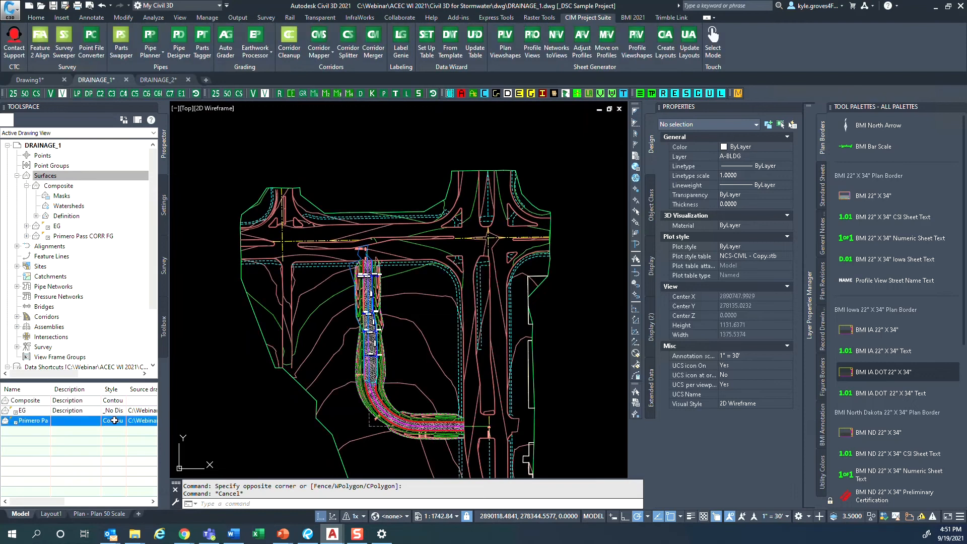
click(113, 422)
click(444, 280)
click(403, 292)
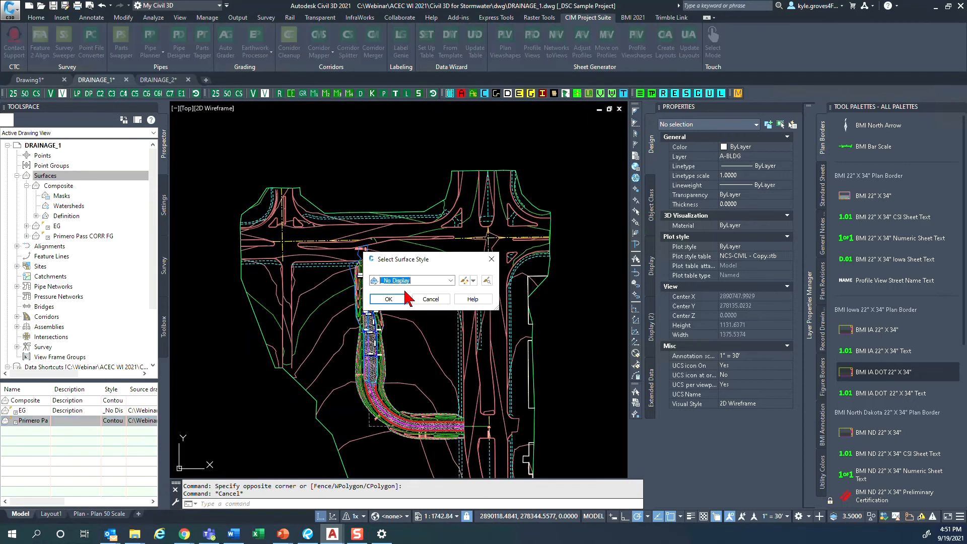
click(388, 300)
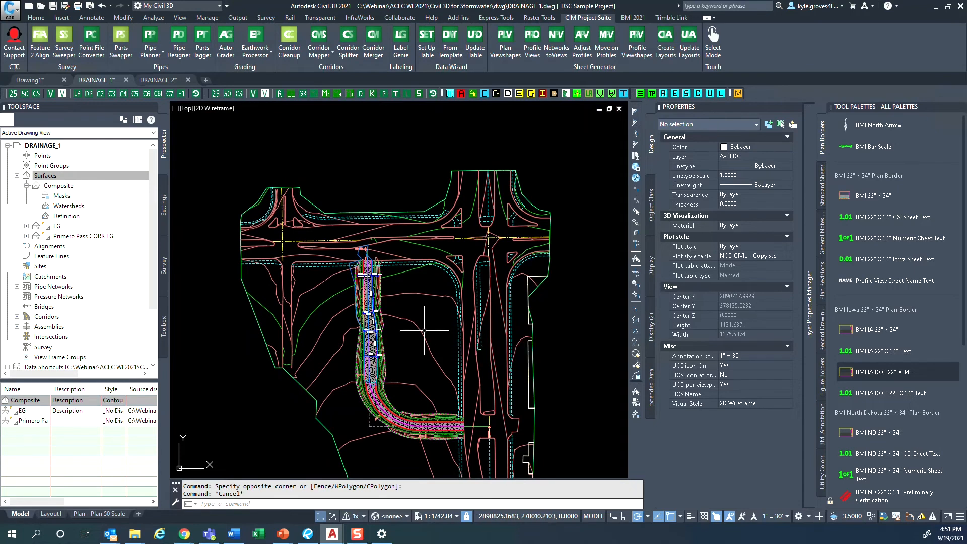
- Select the Composite surface in the drawing and view its full extent
key(Escape)
click(423, 324)
click(414, 331)
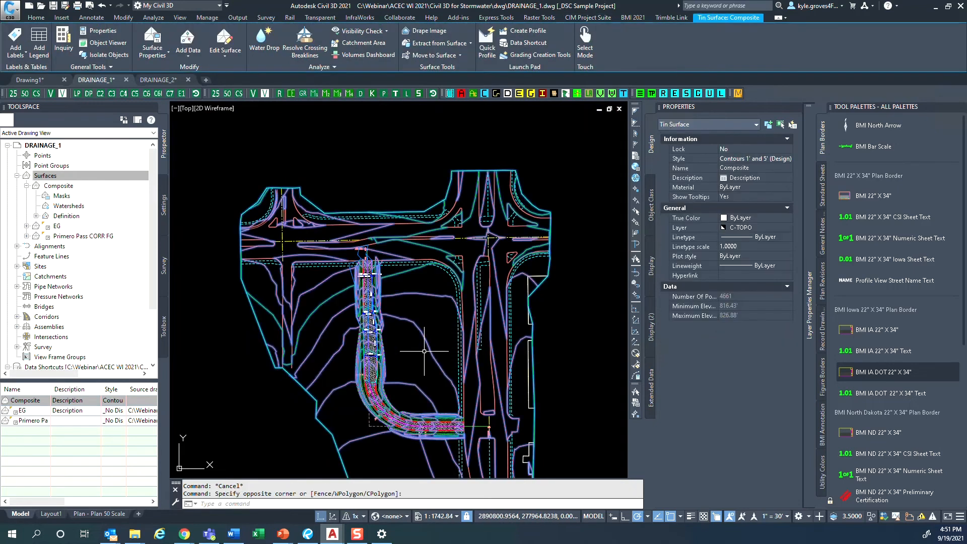
middle_drag(414, 356, 421, 322)
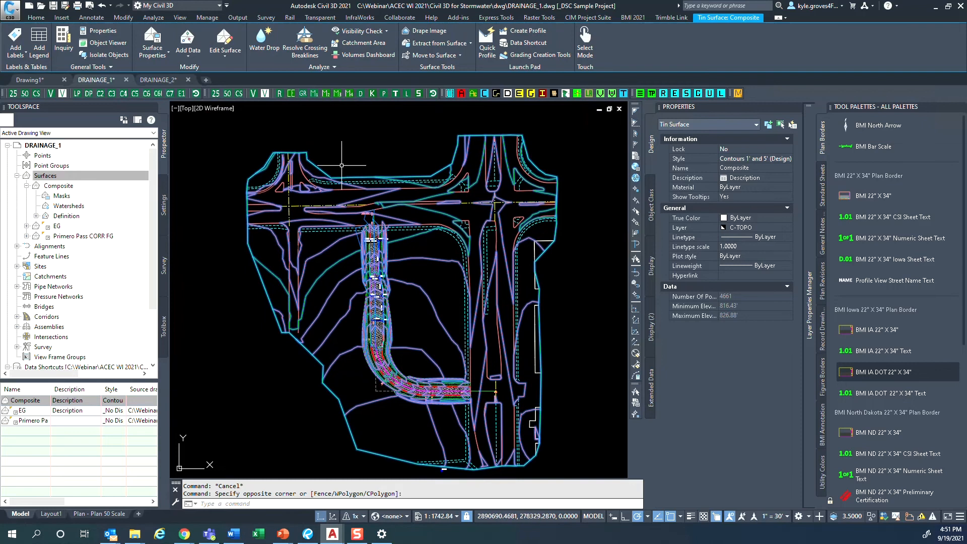
- Open the Contours and Triangles surface style for editing and show its display components in plan view
click(164, 204)
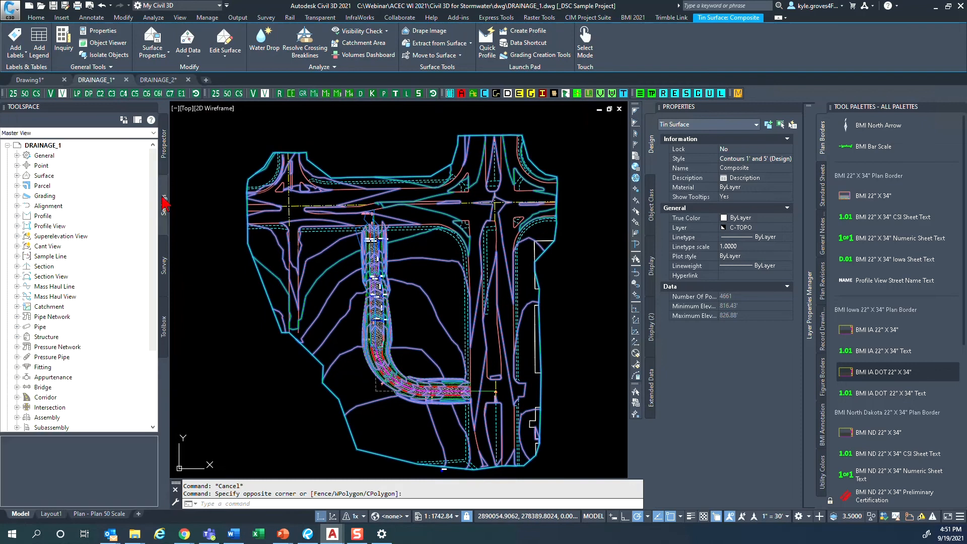
click(17, 175)
click(26, 186)
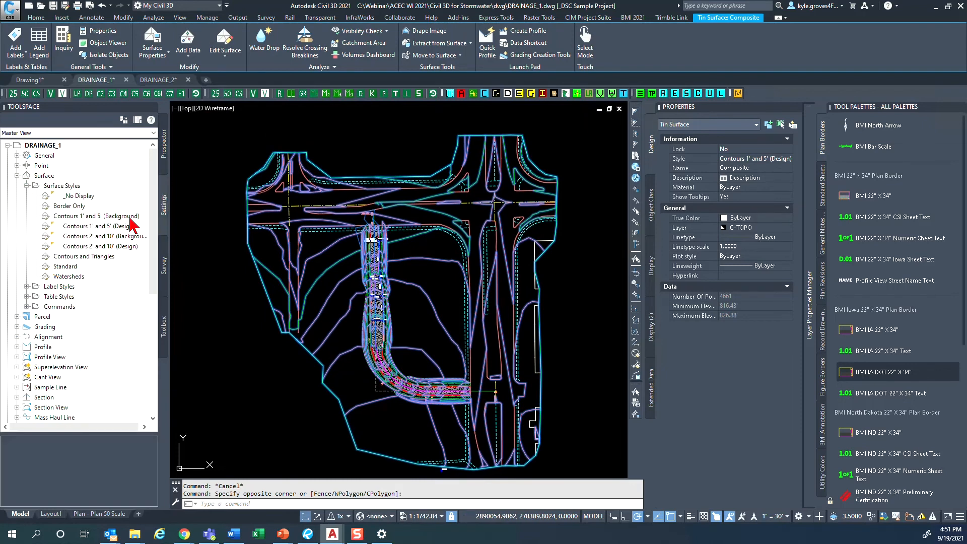
click(91, 257)
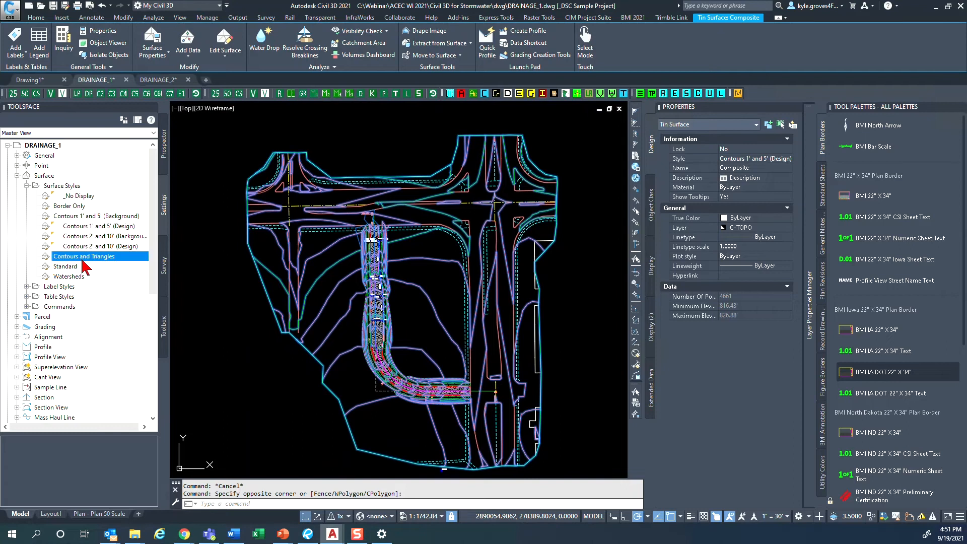
right_click(99, 261)
click(116, 268)
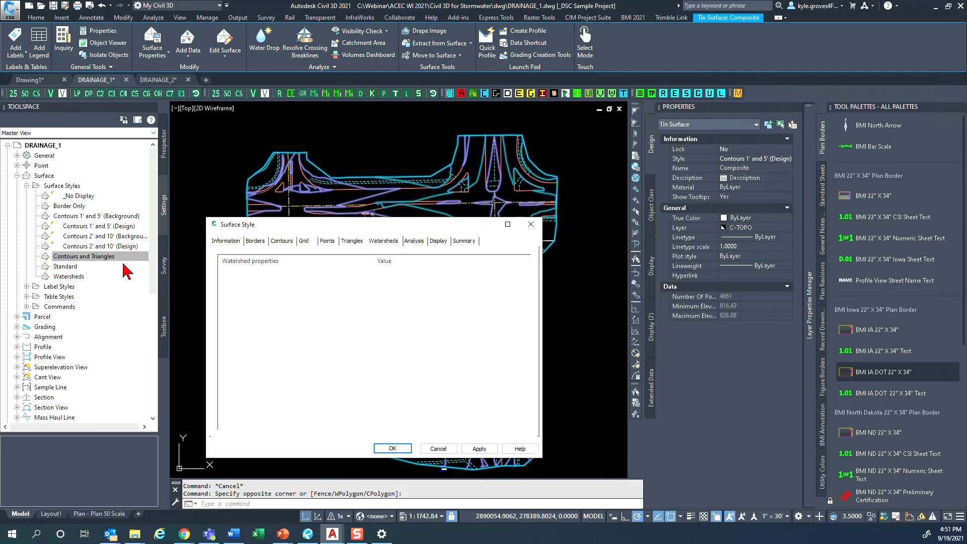
click(445, 242)
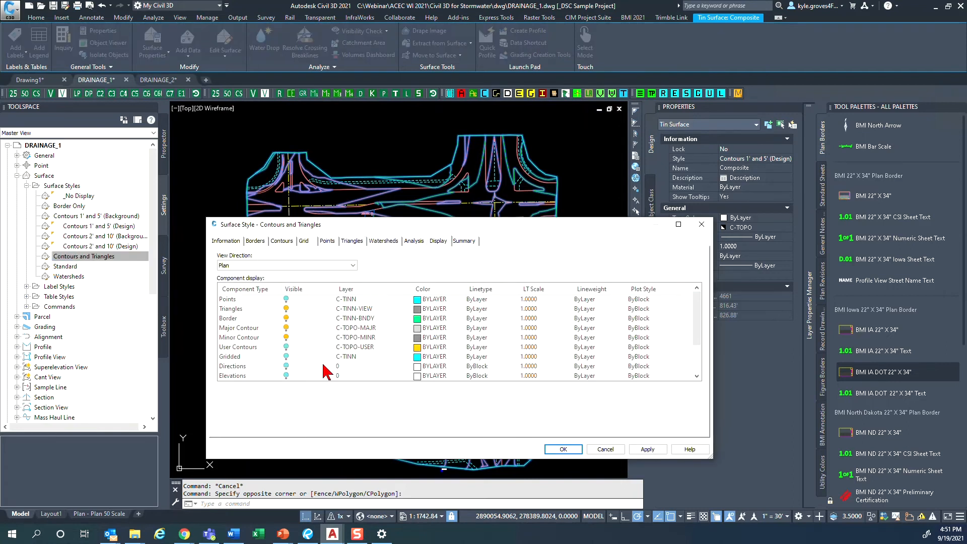
- Check the visibility of the style's contours, triangles and slope arrows, and close the style without changes
drag(346, 459, 346, 524)
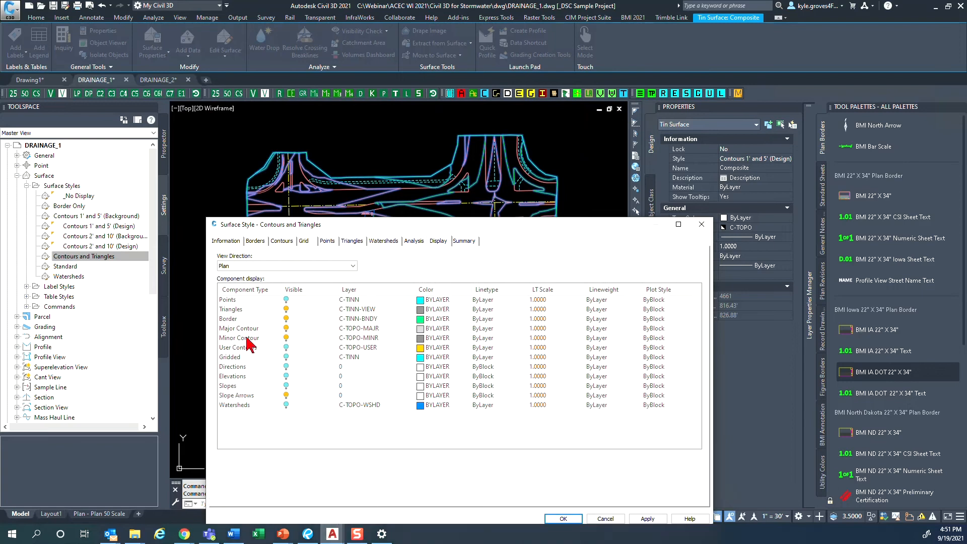
click(238, 328)
click(241, 338)
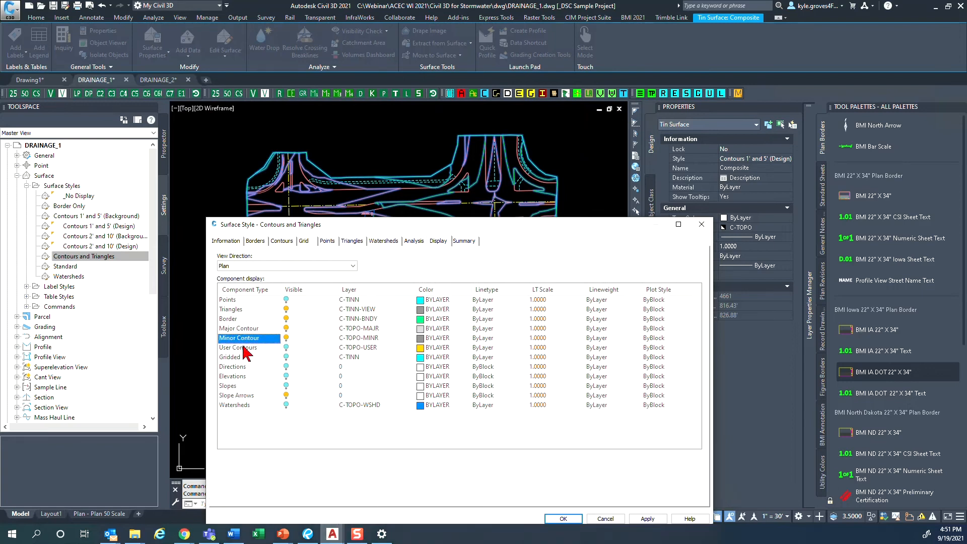
click(235, 310)
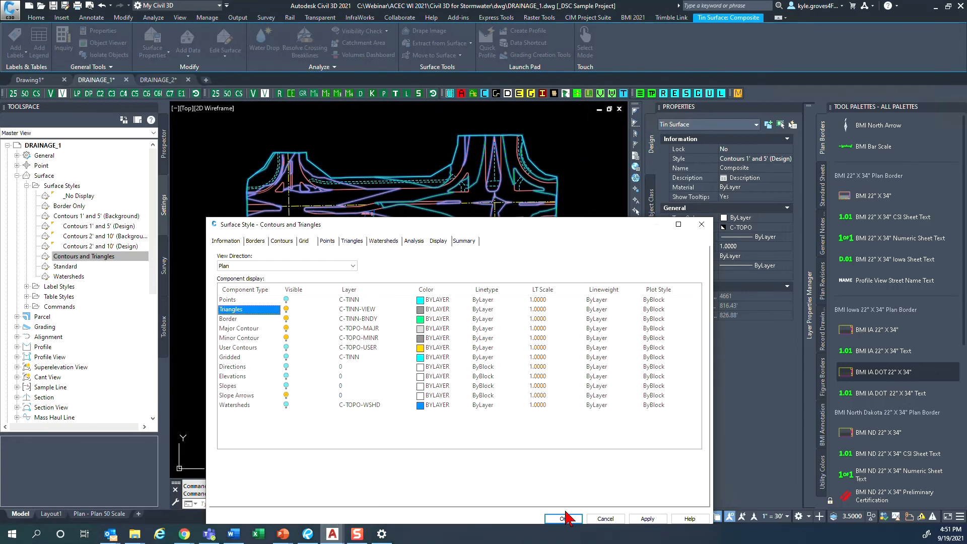
click(252, 395)
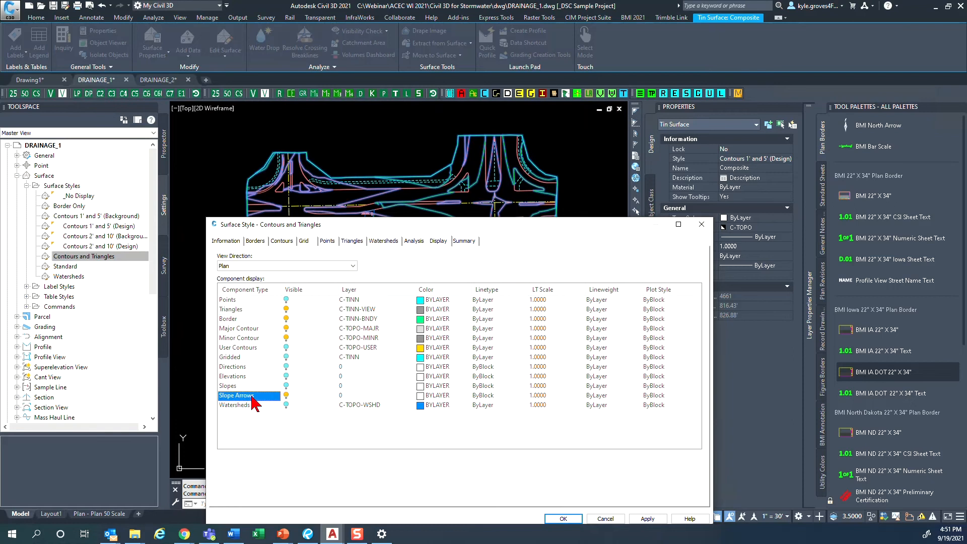
click(595, 518)
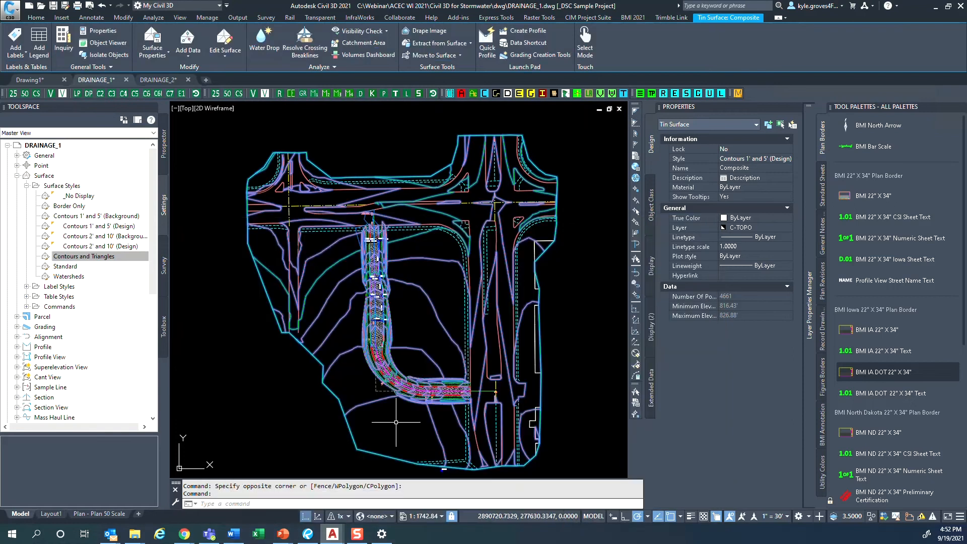
- Change the selected Composite surface's style to Contours and Triangles and clear the selection
mouse_move(808, 157)
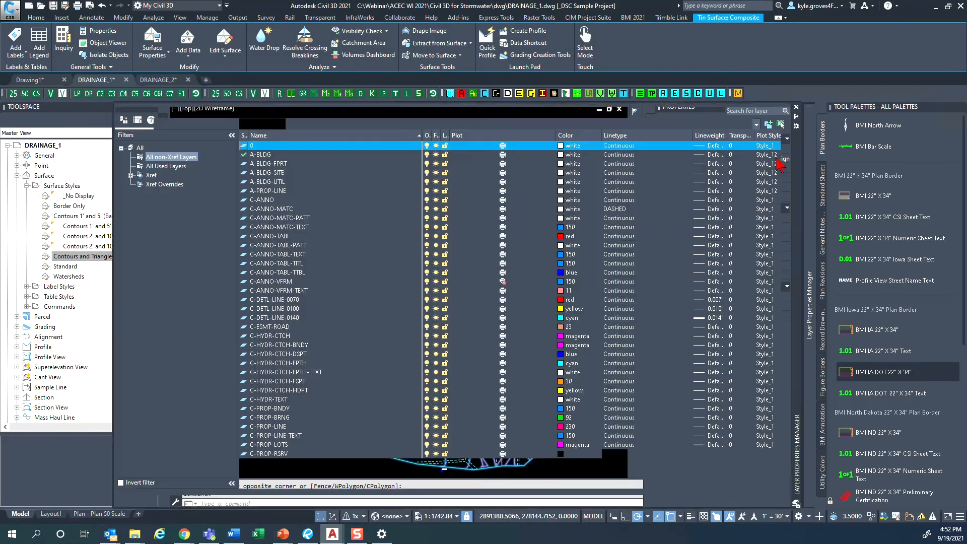
click(776, 155)
key(Escape)
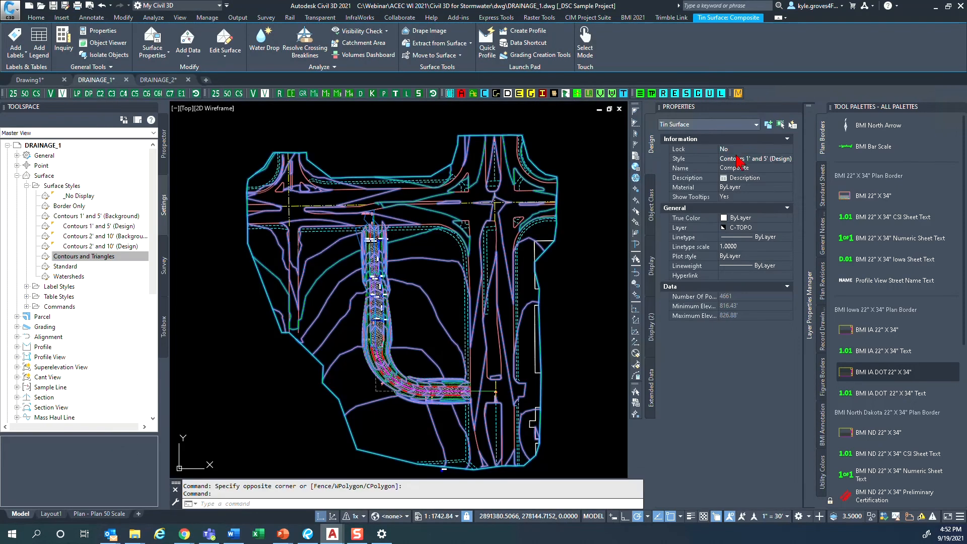
click(736, 157)
click(740, 159)
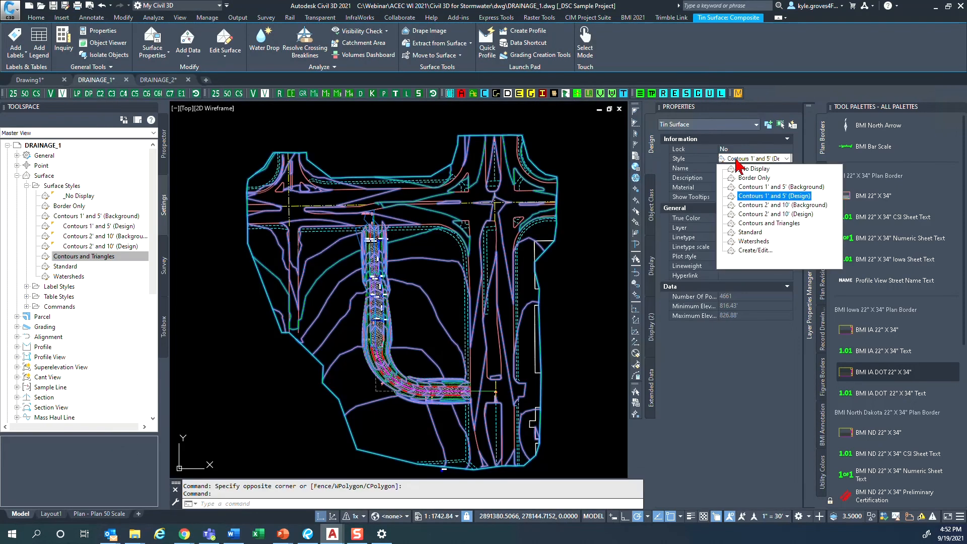
click(755, 223)
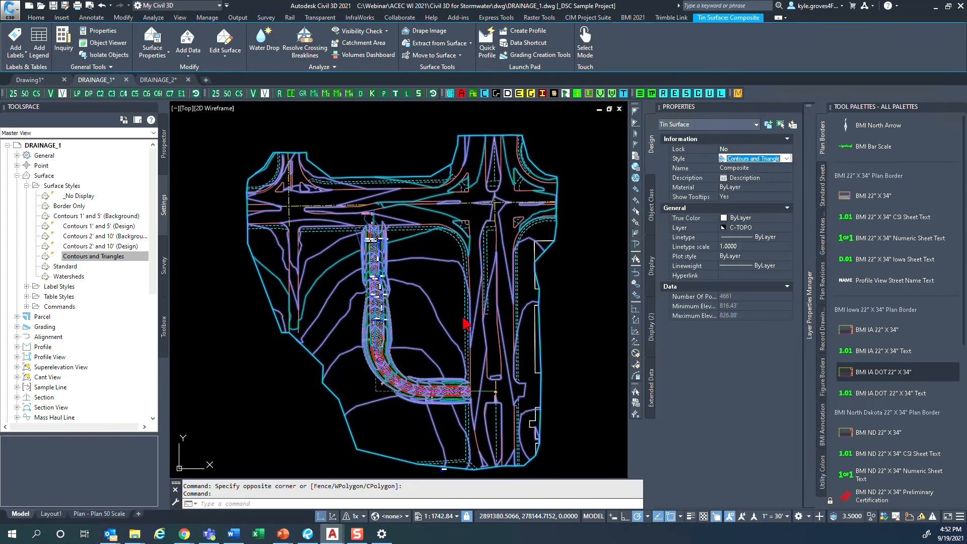
key(Escape)
- Examine the Composite surface's triangles and slope arrows along the corridor, across the open ground and at the road intersections
scroll(383, 326, up, 6)
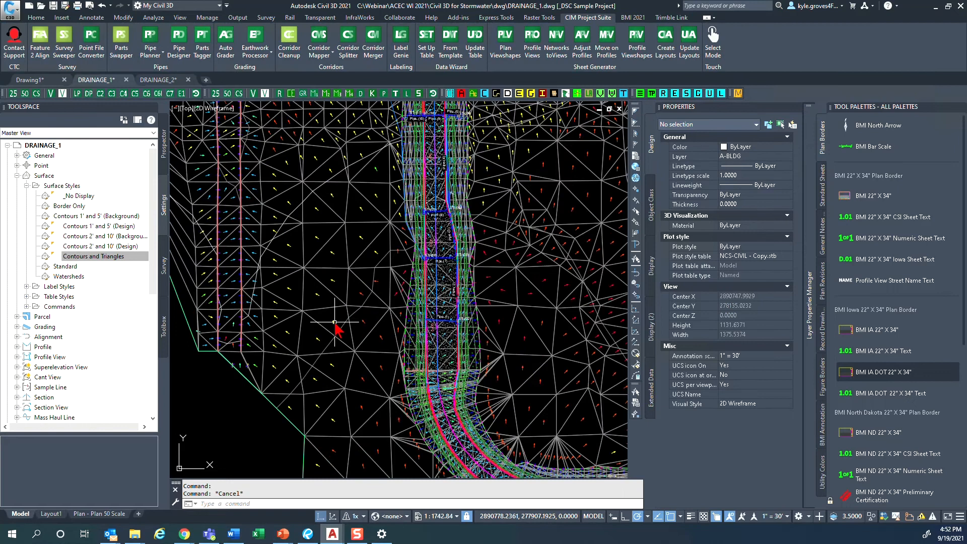
scroll(334, 322, up, 2)
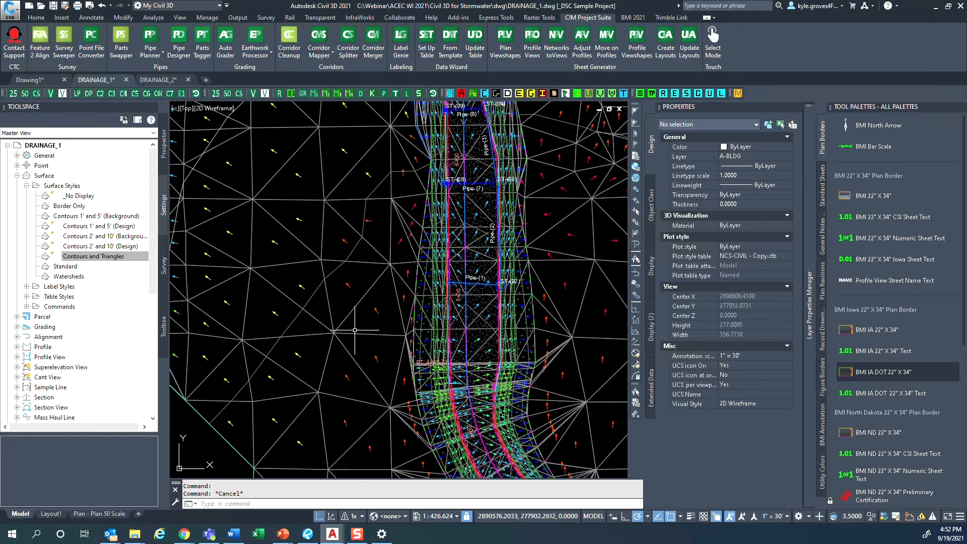
scroll(356, 312, up, 2)
middle_drag(421, 203, 428, 246)
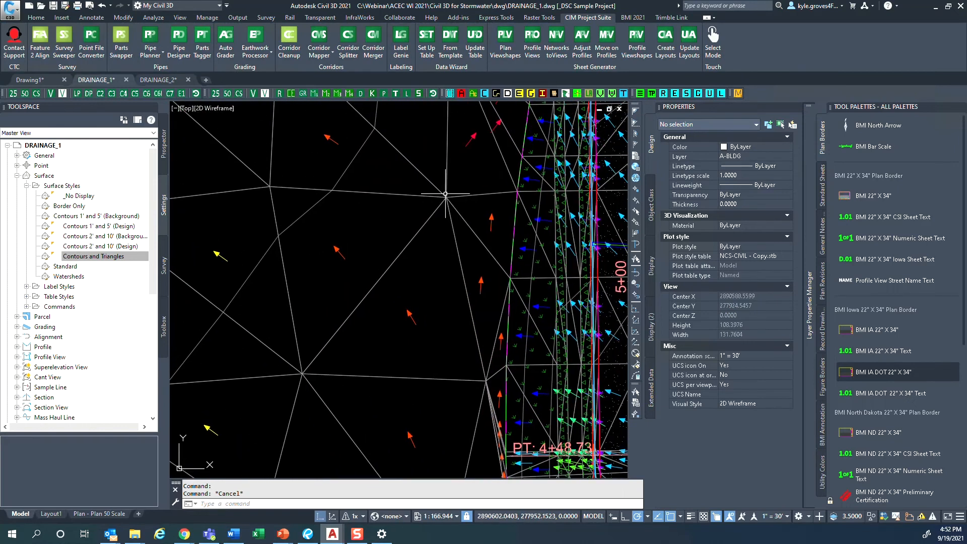
scroll(299, 373, down, 5)
scroll(312, 373, up, 1)
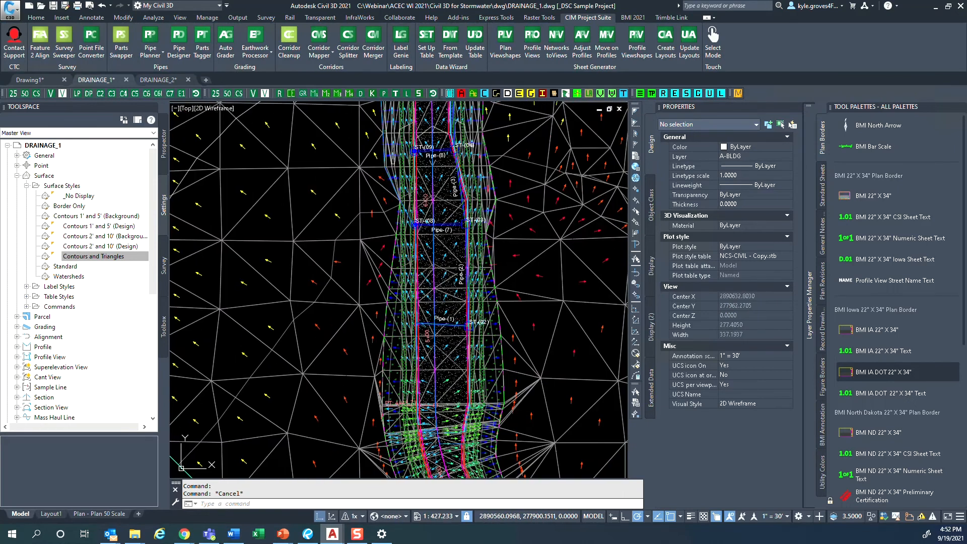
middle_drag(319, 372, 415, 374)
scroll(363, 347, up, 4)
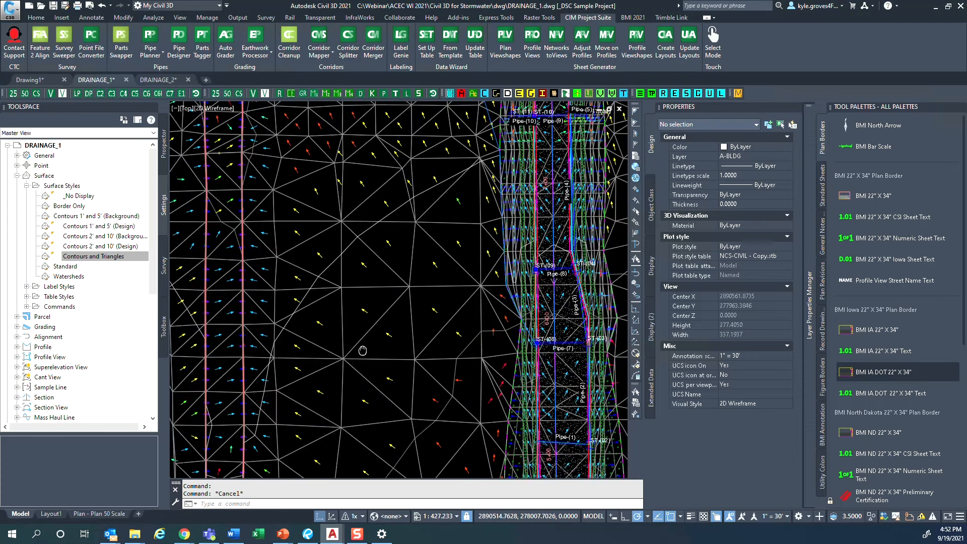
mouse_move(320, 214)
middle_down()
mouse_move(382, 370)
mouse_move(406, 398)
middle_up()
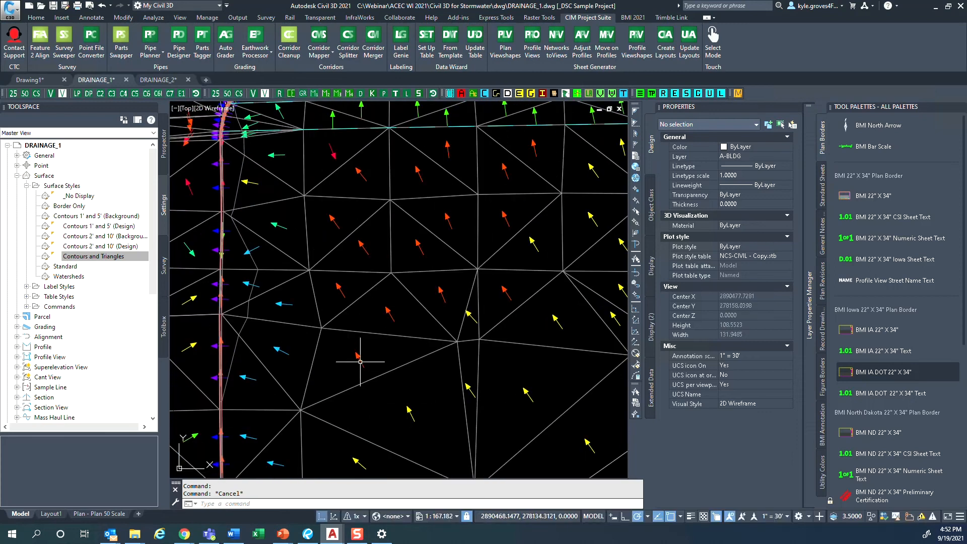
middle_drag(331, 333, 428, 350)
scroll(378, 348, down, 5)
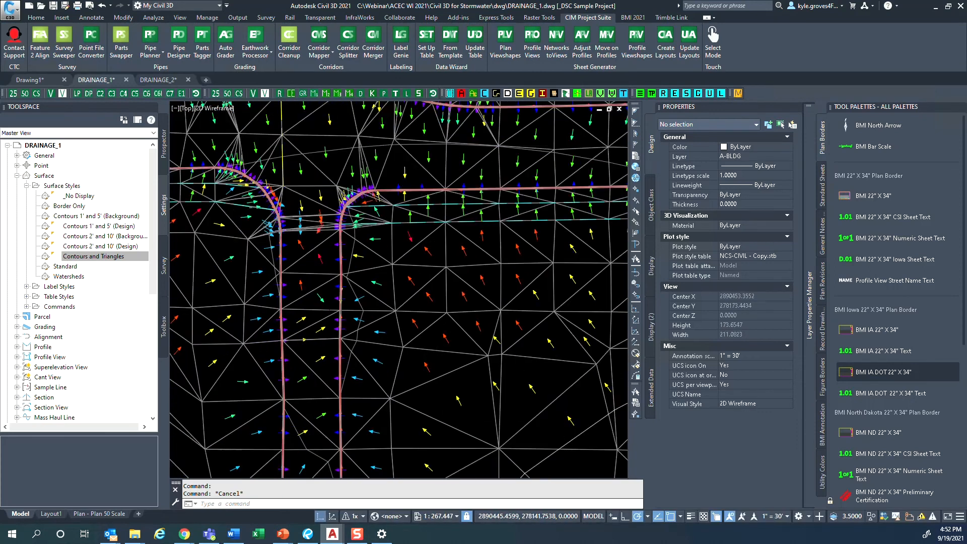
mouse_move(467, 420)
middle_down()
mouse_move(414, 389)
mouse_move(335, 283)
middle_up()
middle_drag(425, 409, 342, 284)
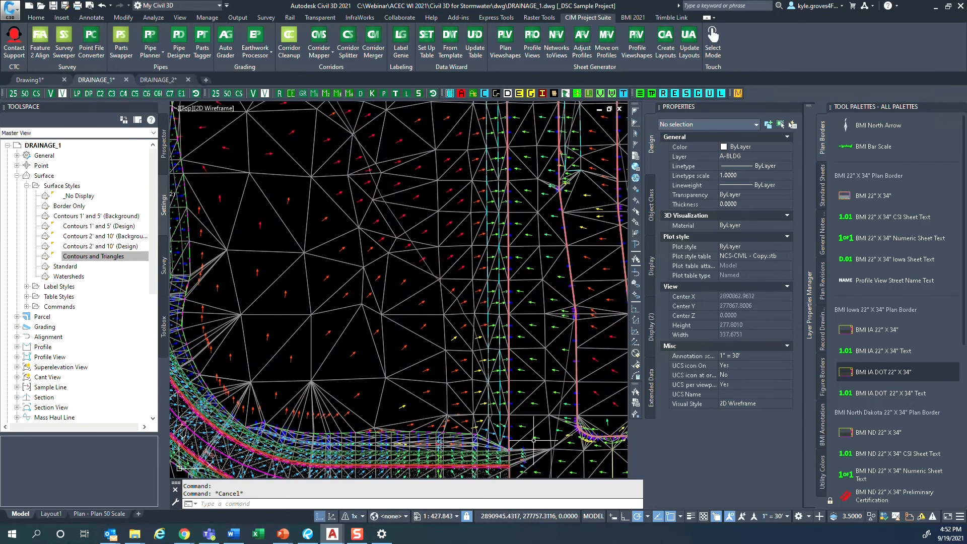
mouse_move(558, 442)
middle_down()
mouse_move(492, 382)
mouse_move(511, 376)
middle_up()
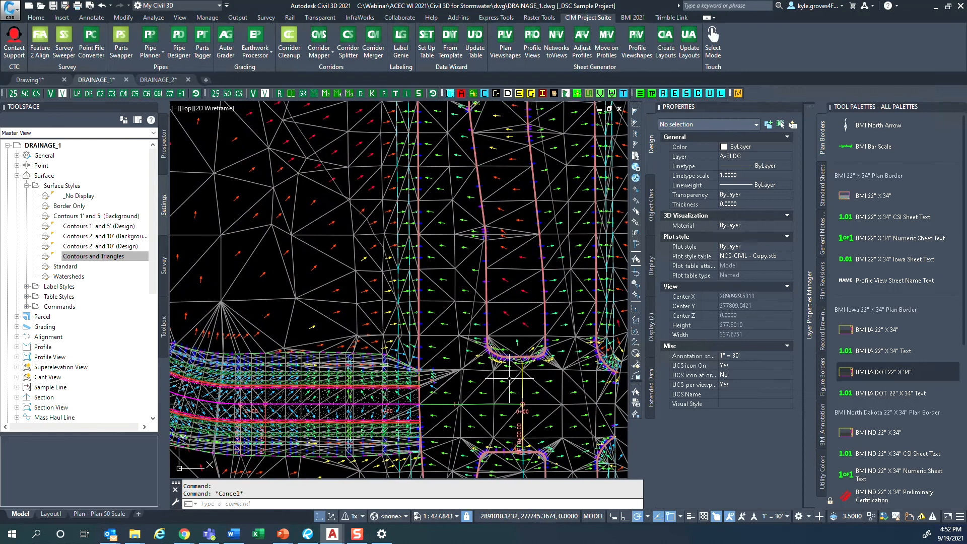
- Open the Composite surface's properties and show its analysis settings
click(284, 262)
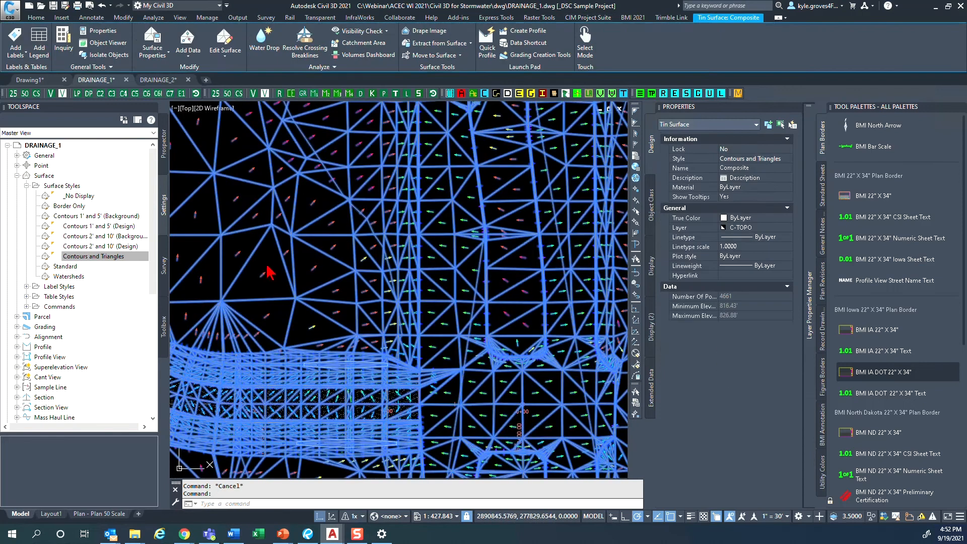
right_click(268, 267)
click(315, 379)
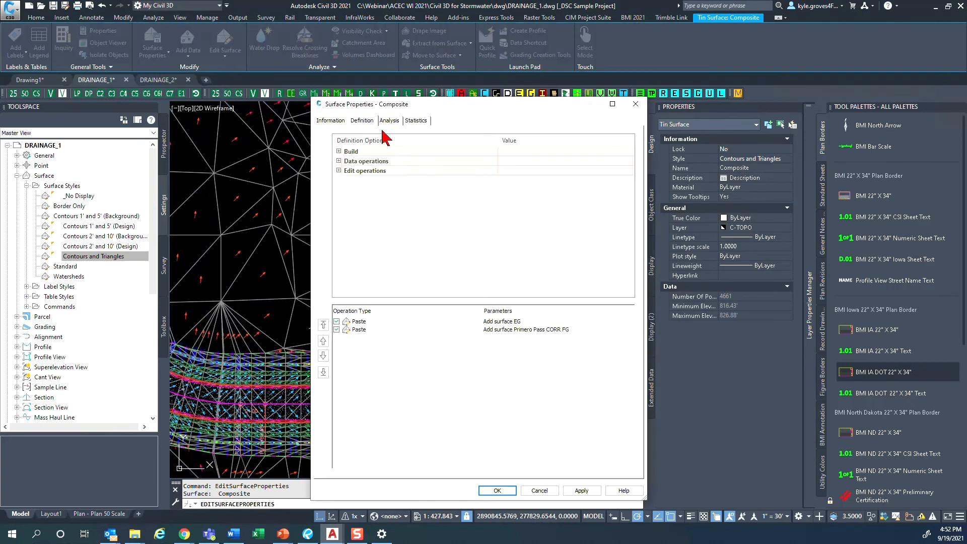
click(388, 121)
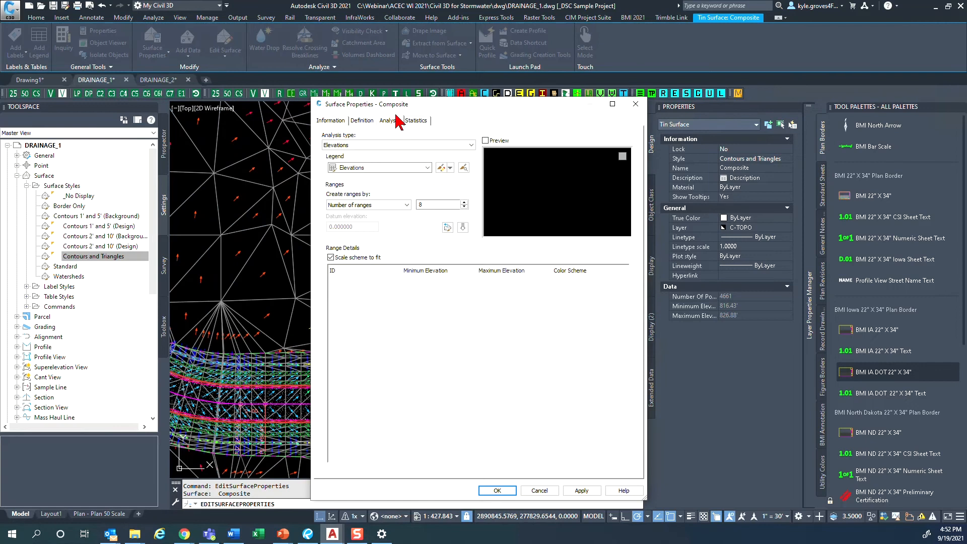
drag(403, 107, 507, 148)
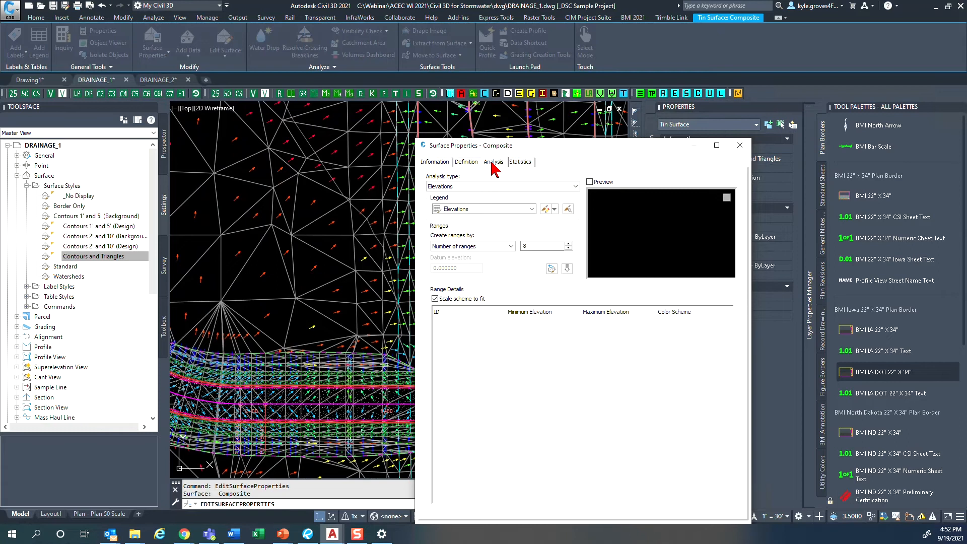
click(494, 162)
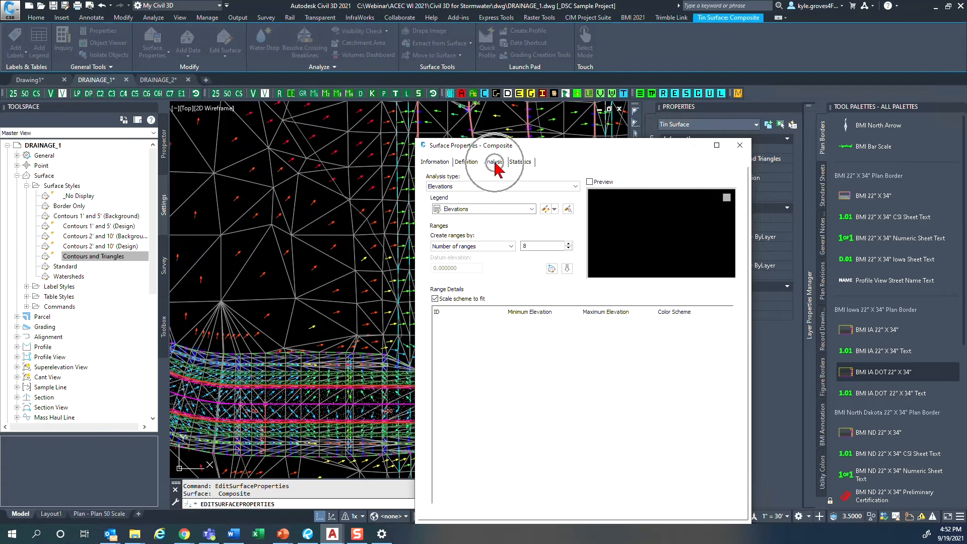
- Run a slope arrows analysis on the Composite surface with 8 ranges
click(493, 187)
click(471, 223)
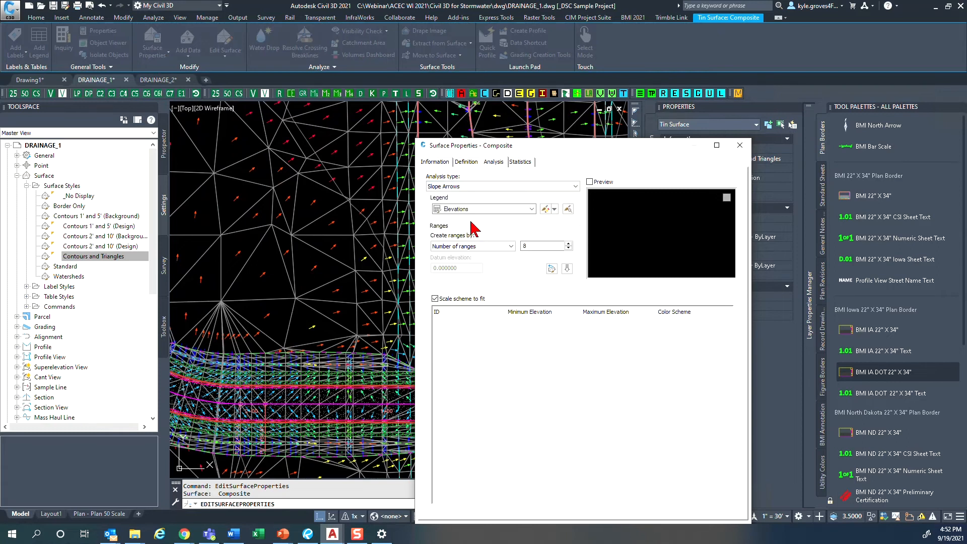
click(534, 254)
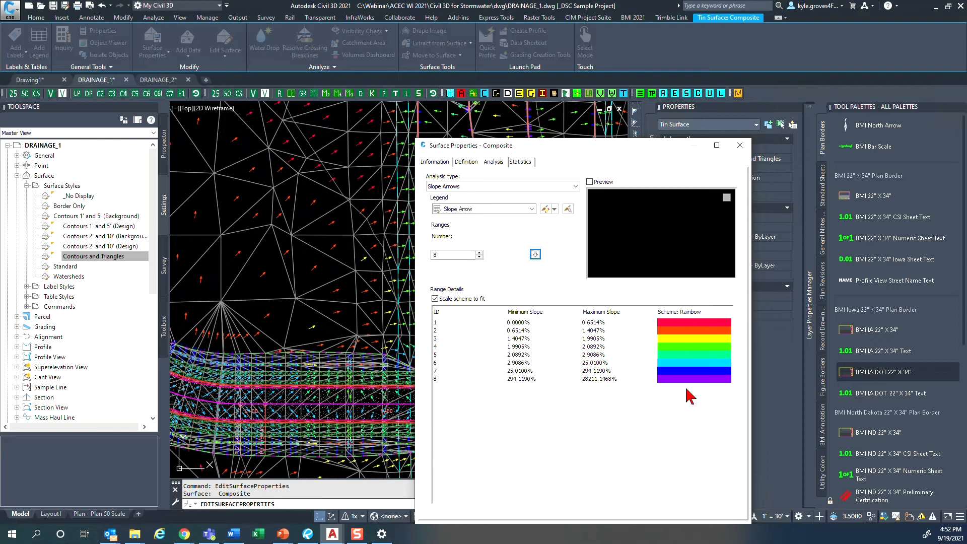
- Run a watersheds analysis on the Composite surface, merging depressions with a minimum average depth below 0.25
click(478, 188)
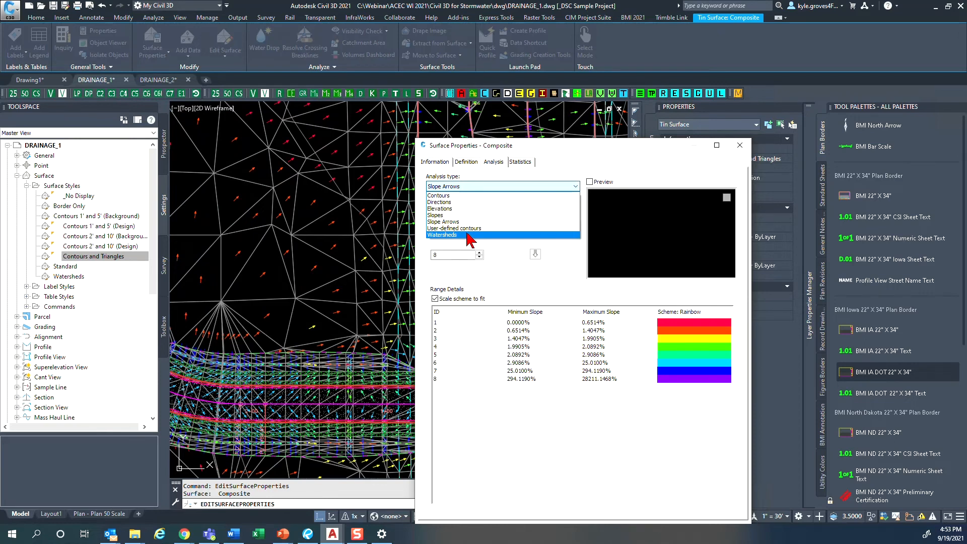
click(469, 236)
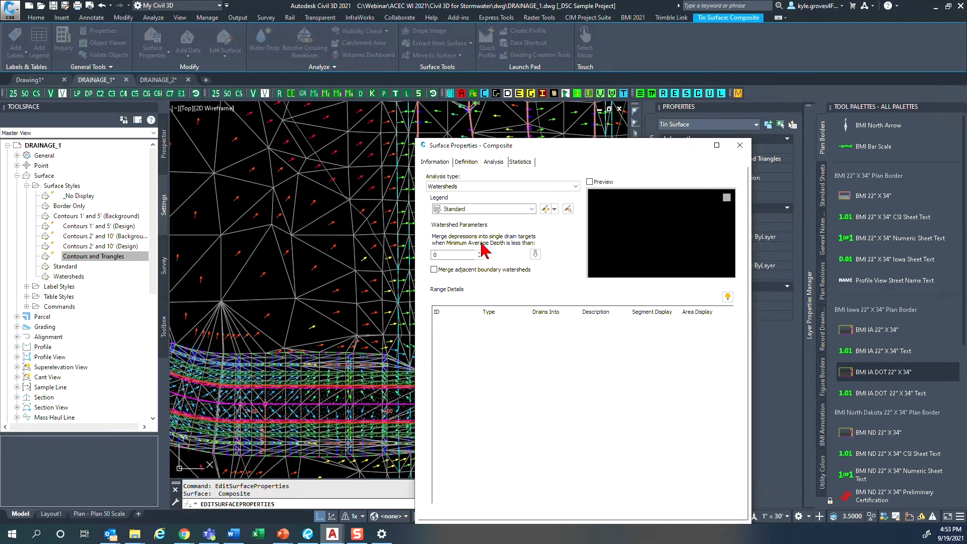
click(463, 256)
key(Tab)
click(536, 254)
click(536, 254)
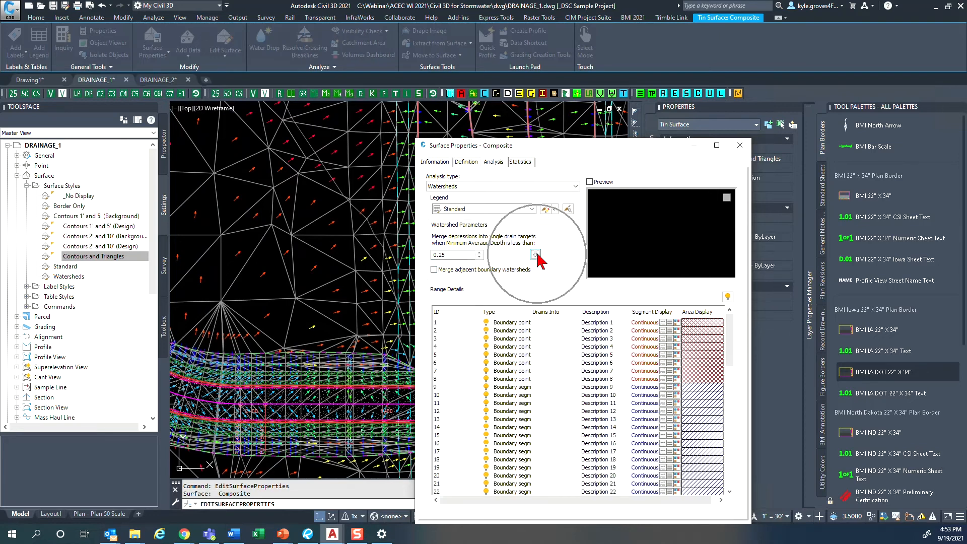
- Look through the generated watershed list and the help topic on surface analysis settings, then close the help
scroll(556, 380, down, 2)
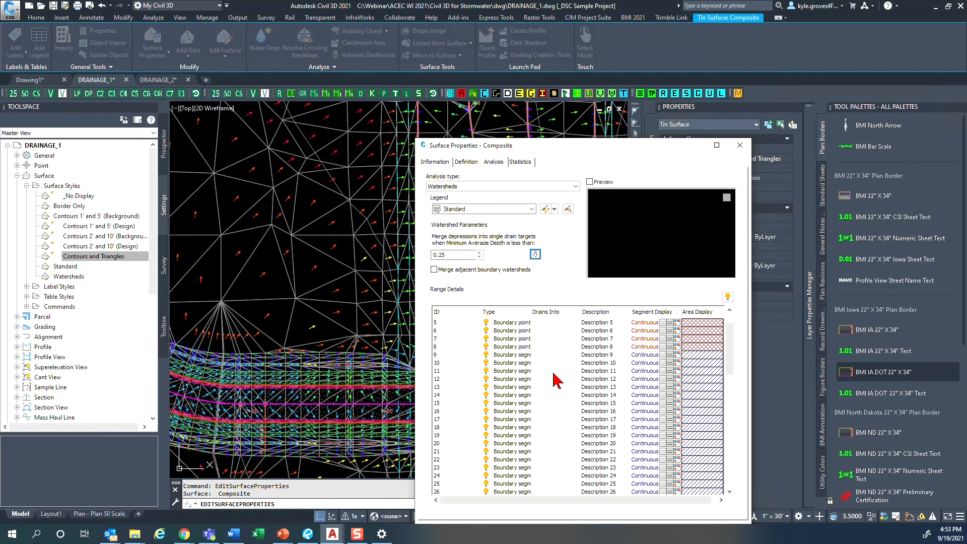
scroll(556, 380, down, 14)
drag(594, 146, 543, 81)
click(677, 462)
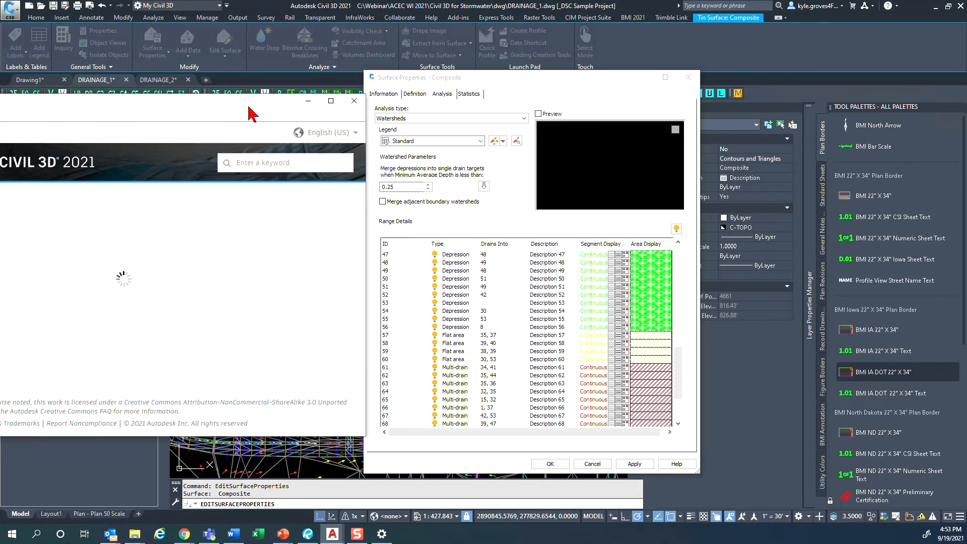
drag(253, 112, 513, 110)
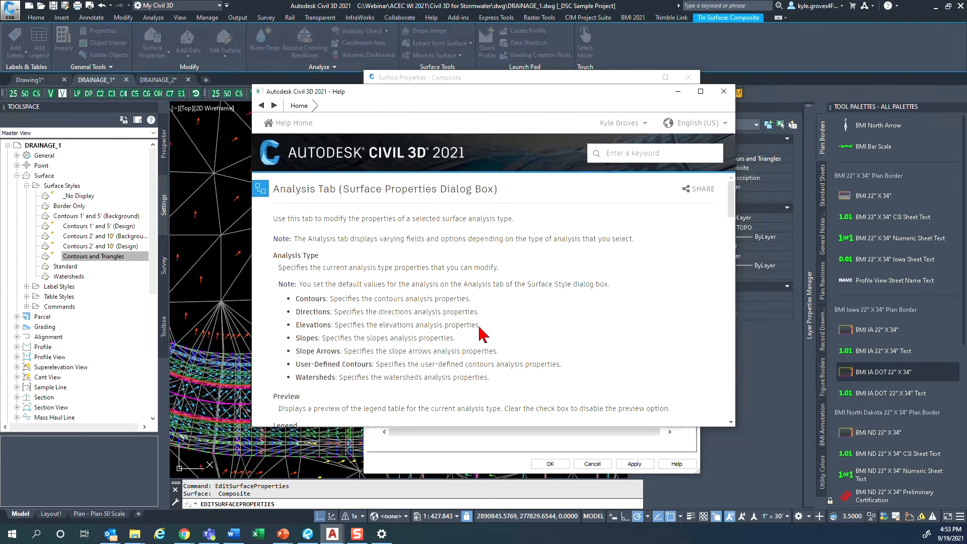
scroll(406, 366, down, 10)
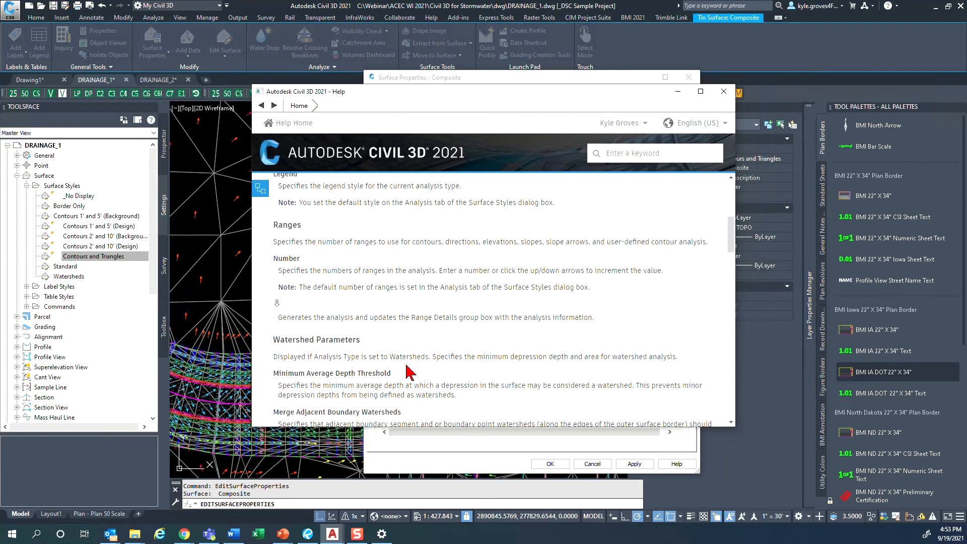
scroll(409, 373, down, 15)
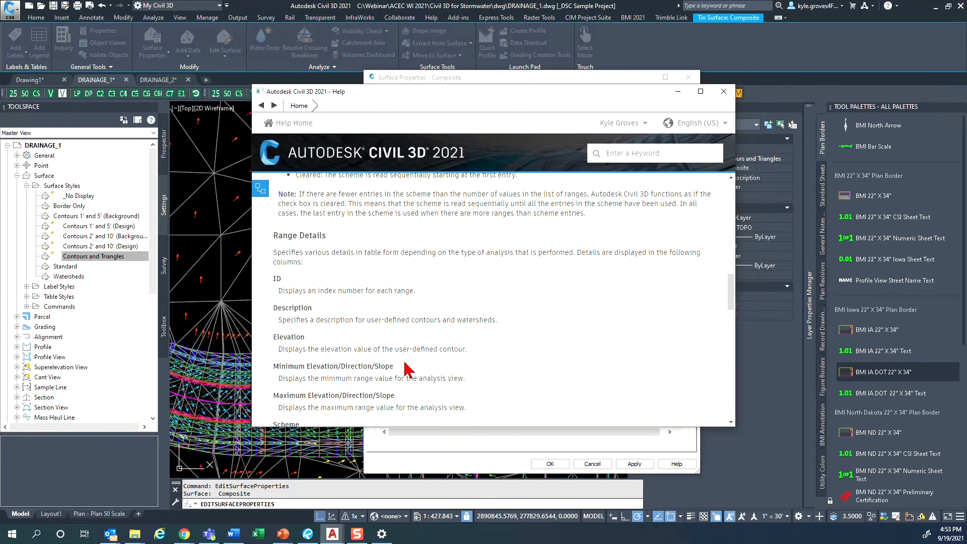
scroll(409, 369, down, 15)
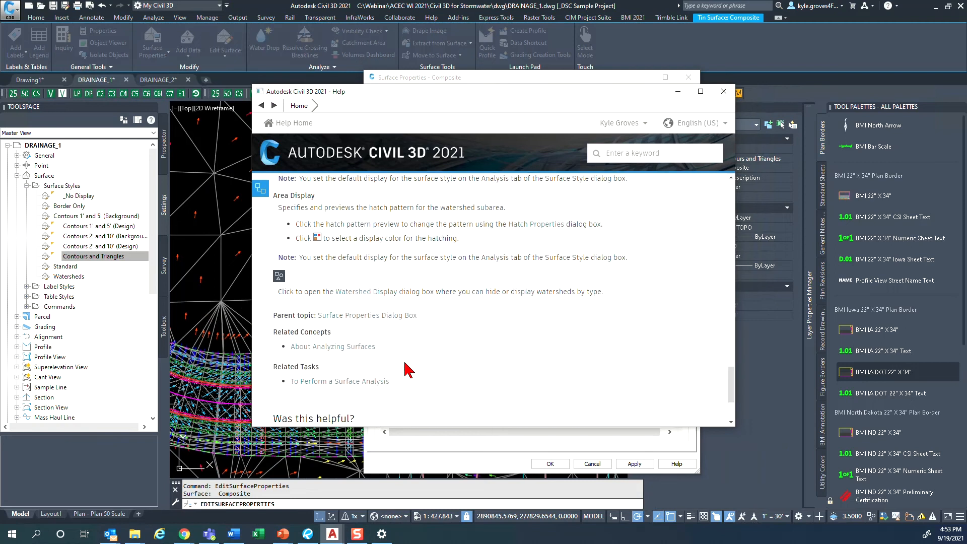
scroll(408, 370, up, 10)
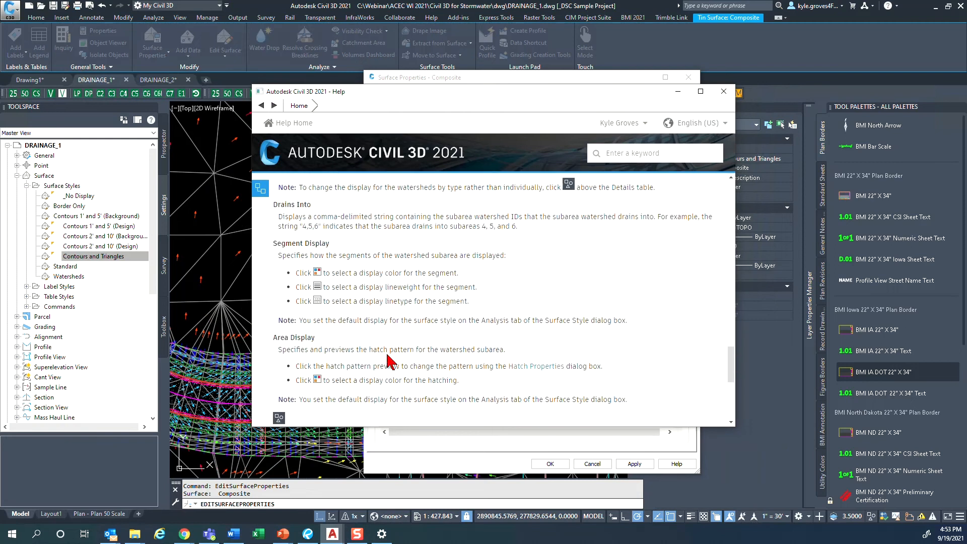
scroll(387, 352, up, 15)
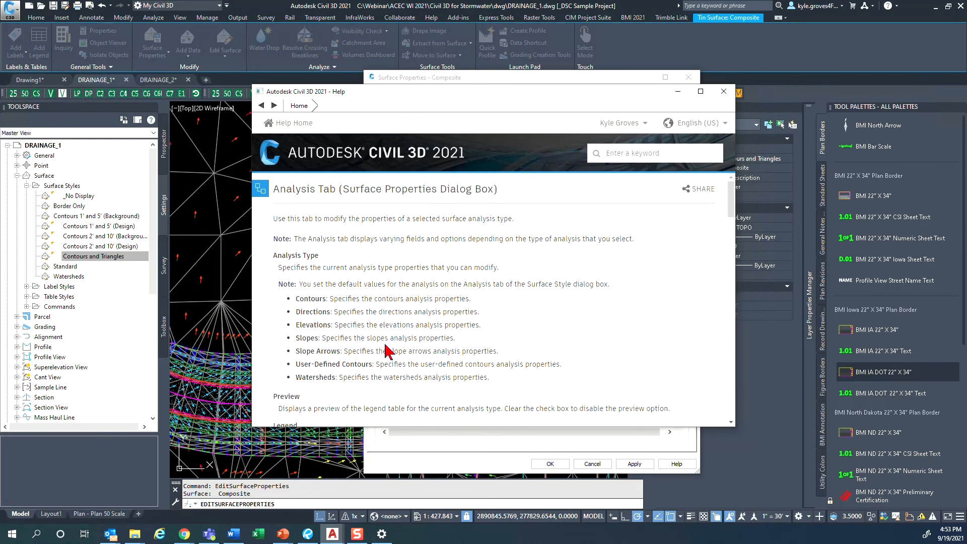
click(724, 91)
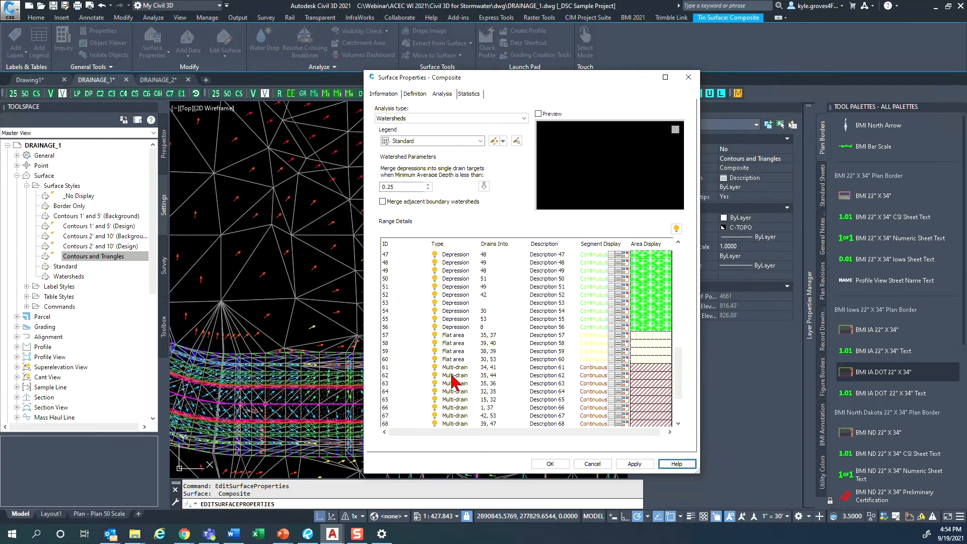
- Review the watershed types and drain targets in the analysis's range details
scroll(452, 379, down, 3)
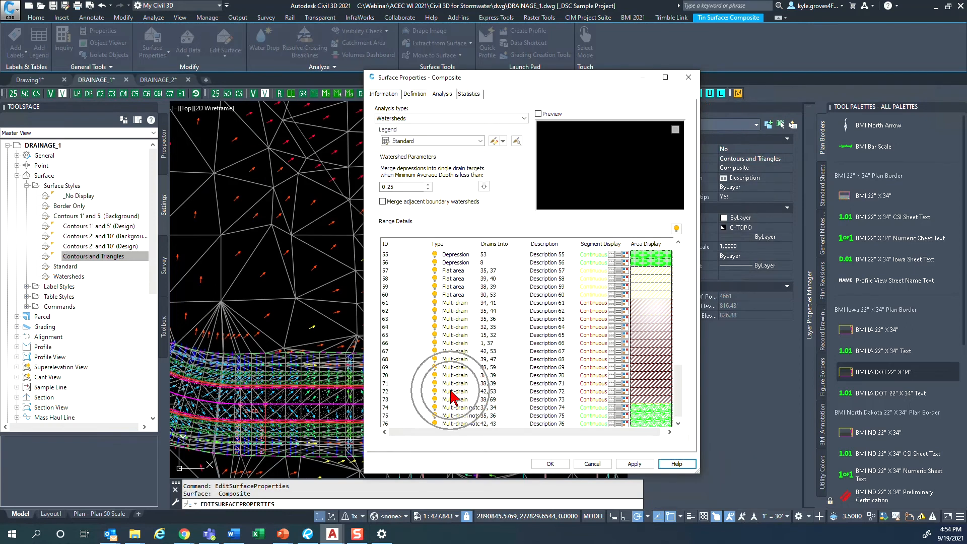
scroll(452, 398, up, 5)
scroll(453, 398, up, 9)
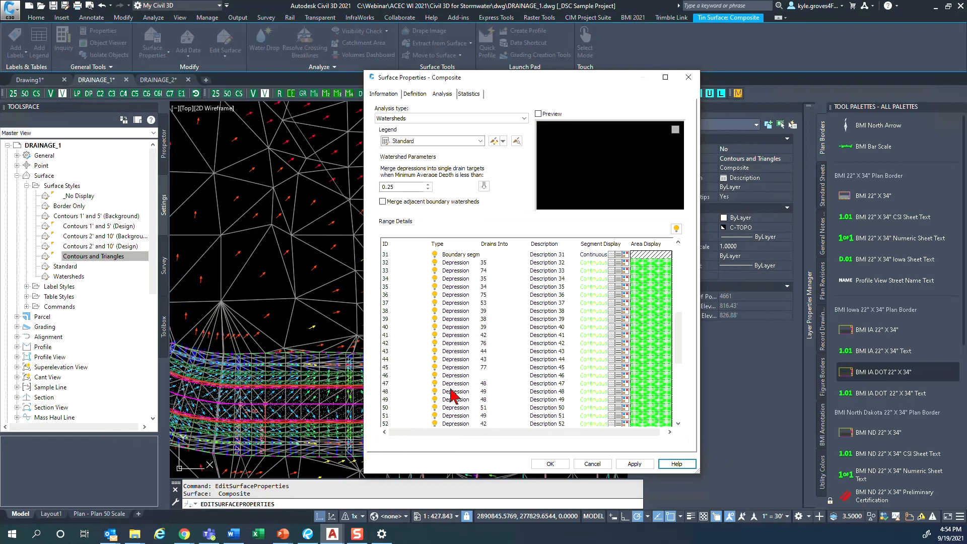
click(677, 464)
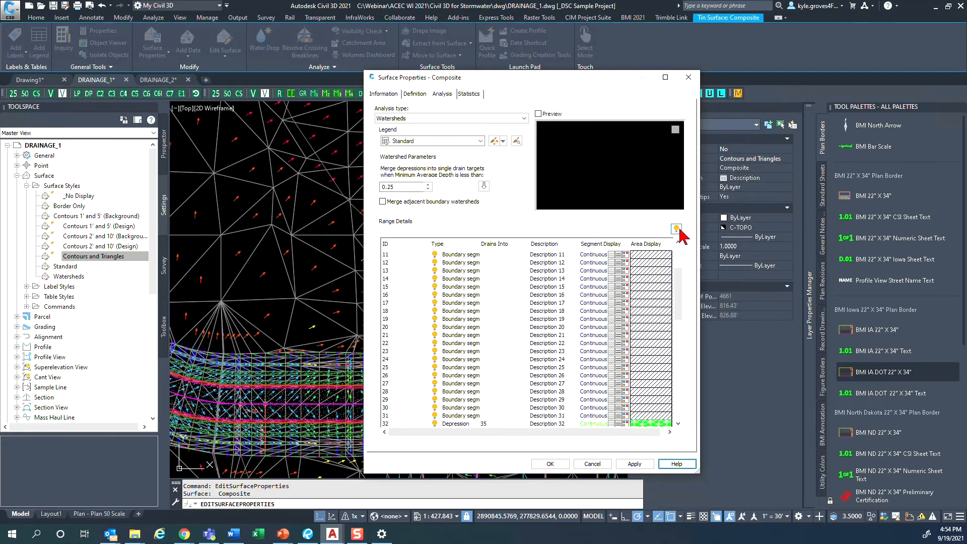
scroll(512, 314, up, 4)
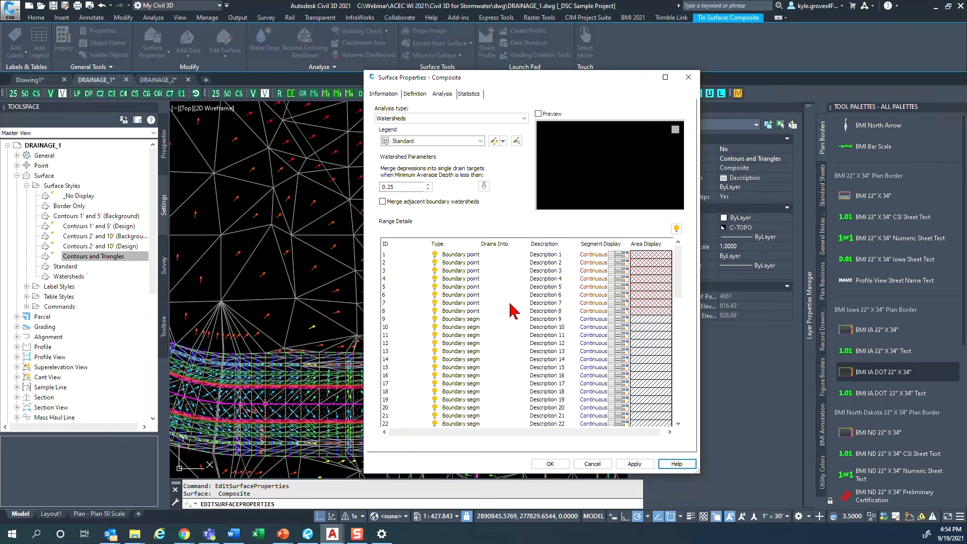
- Hide the boundary point and boundary segment watershed types in the watershed display settings
click(677, 228)
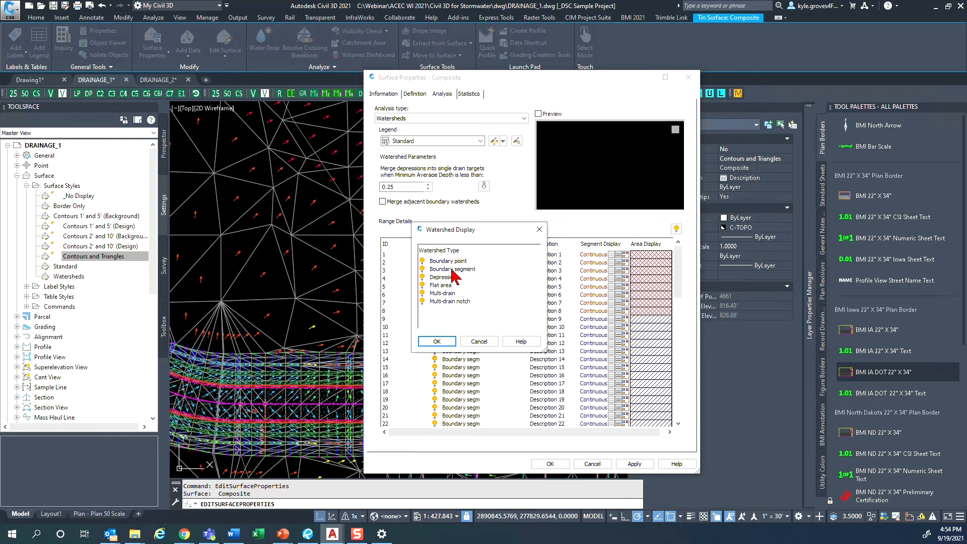
click(422, 260)
click(422, 268)
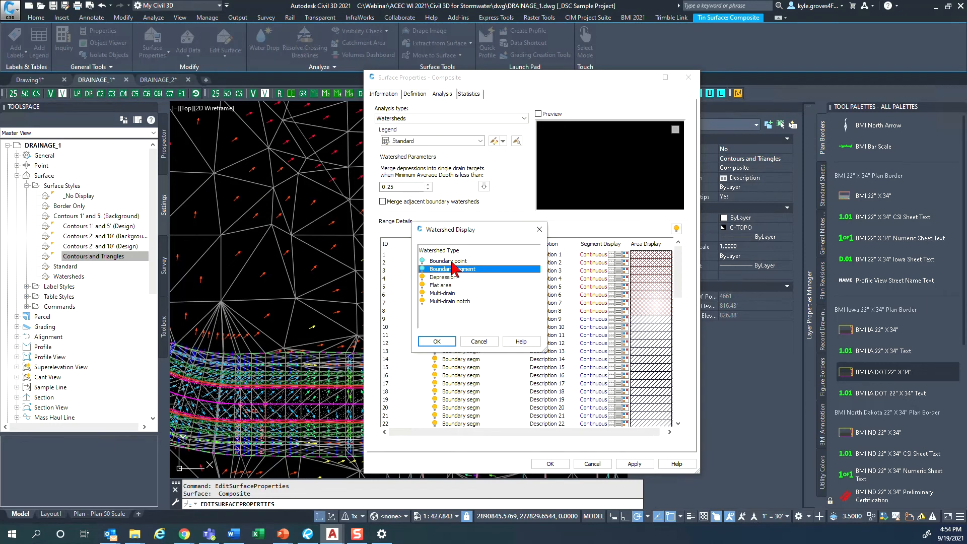
click(456, 278)
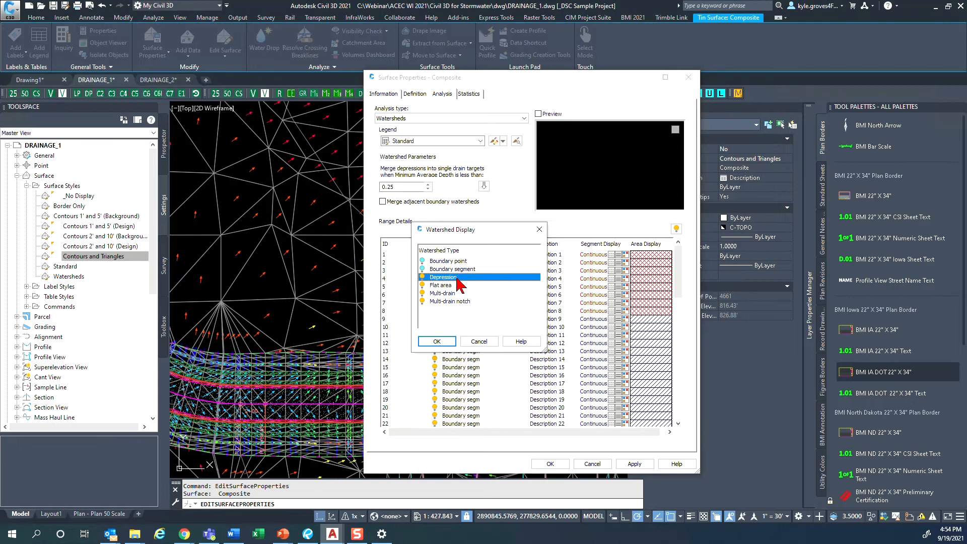
click(459, 285)
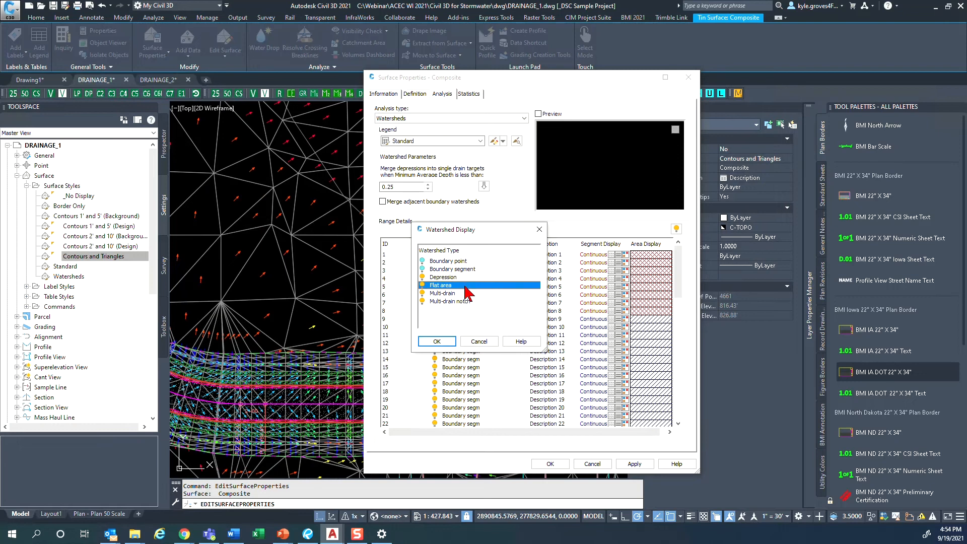
click(460, 294)
click(464, 302)
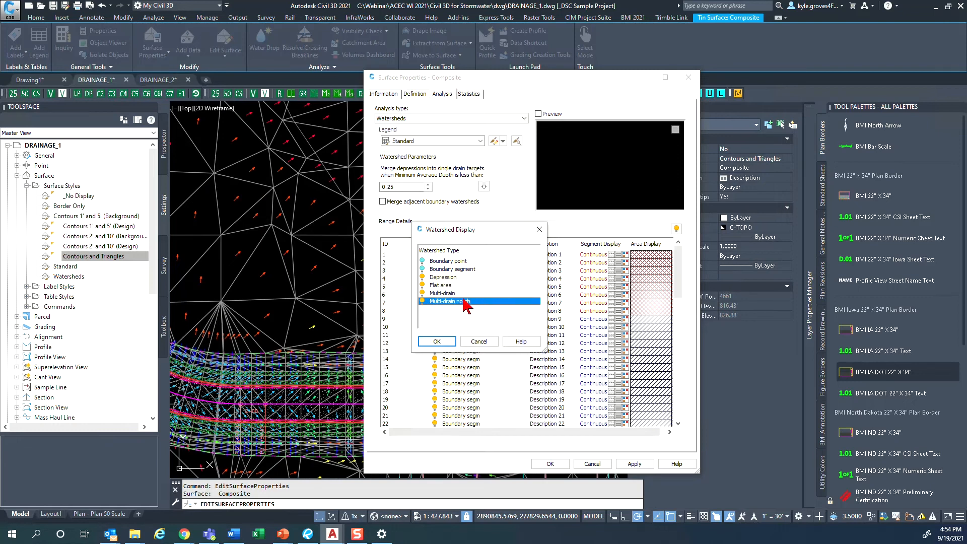
click(437, 341)
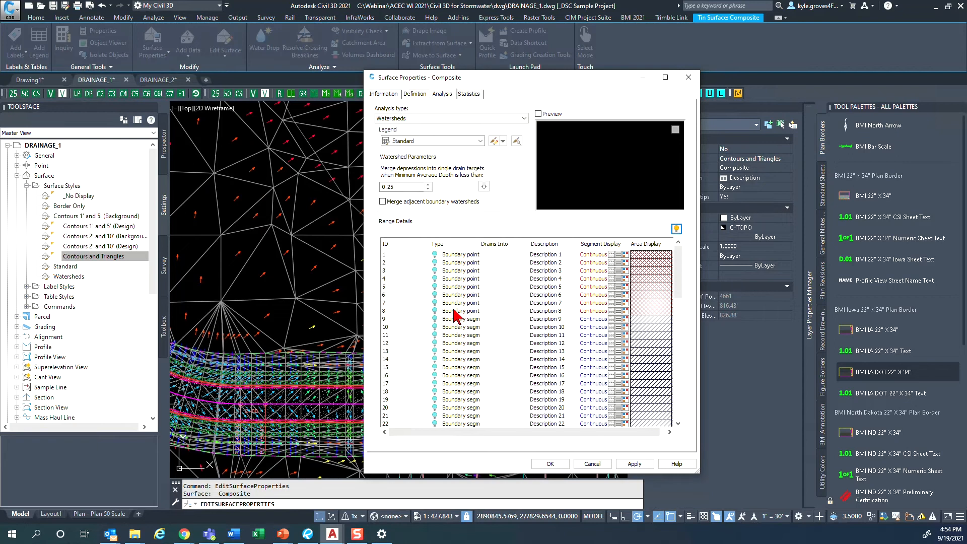
- Check the display state of the listed watersheds and accept the Composite surface's properties
scroll(458, 316, down, 9)
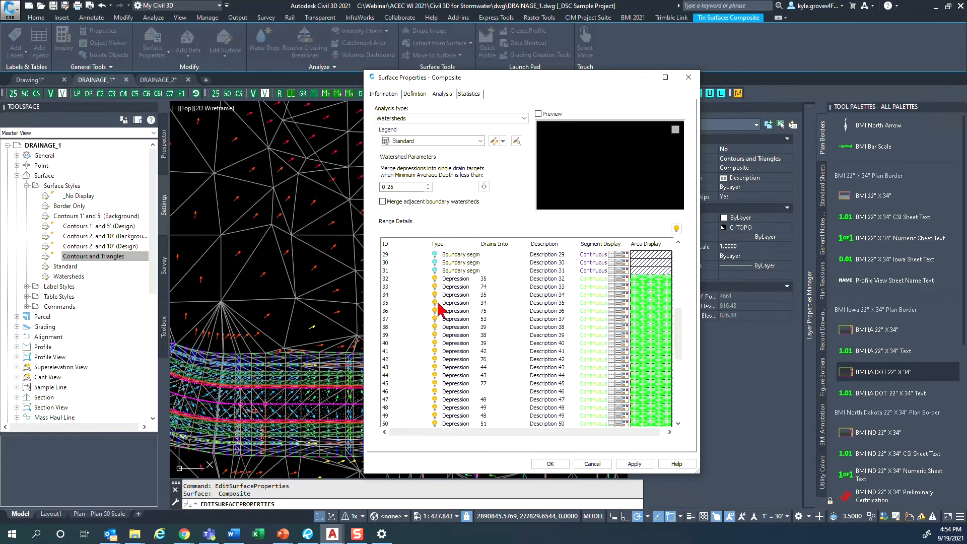
key(ctrl)
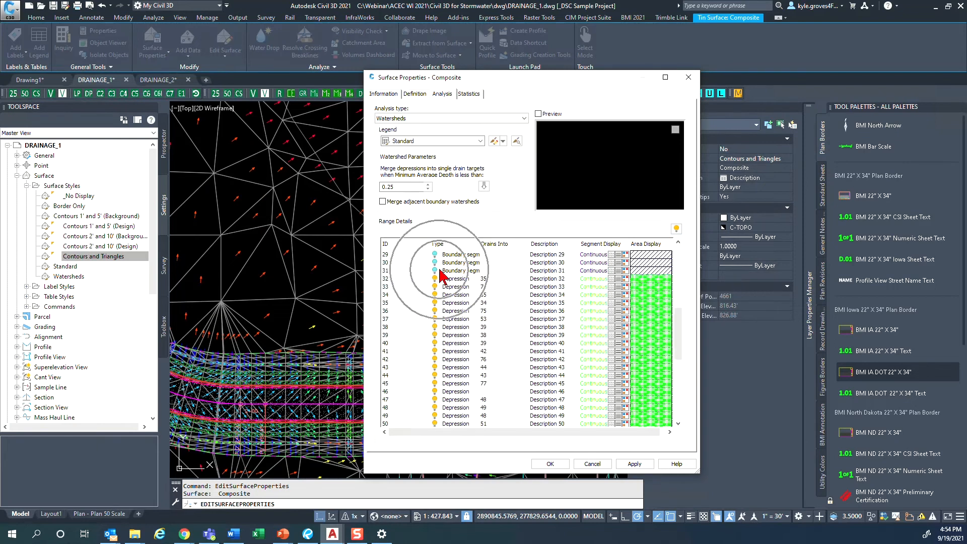
scroll(453, 345, down, 9)
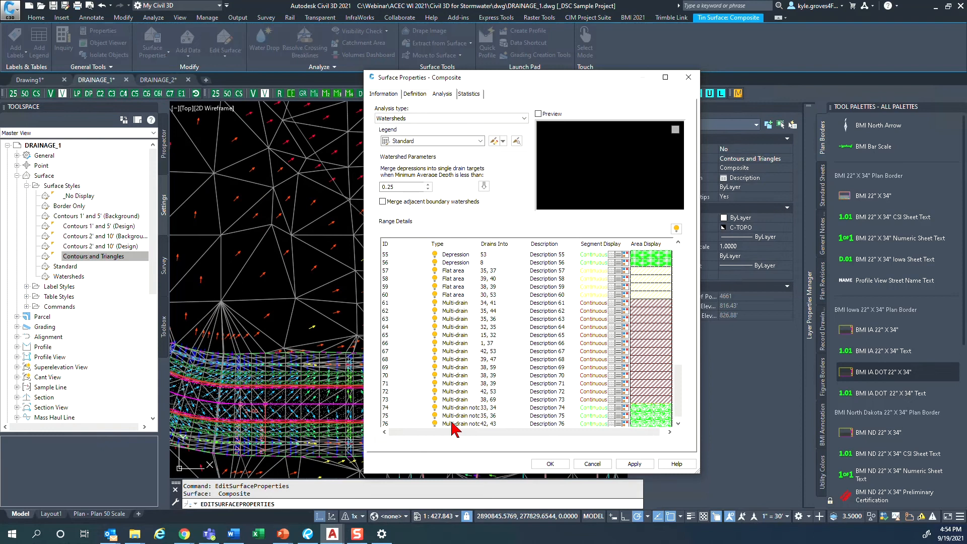
key(ctrl)
click(550, 464)
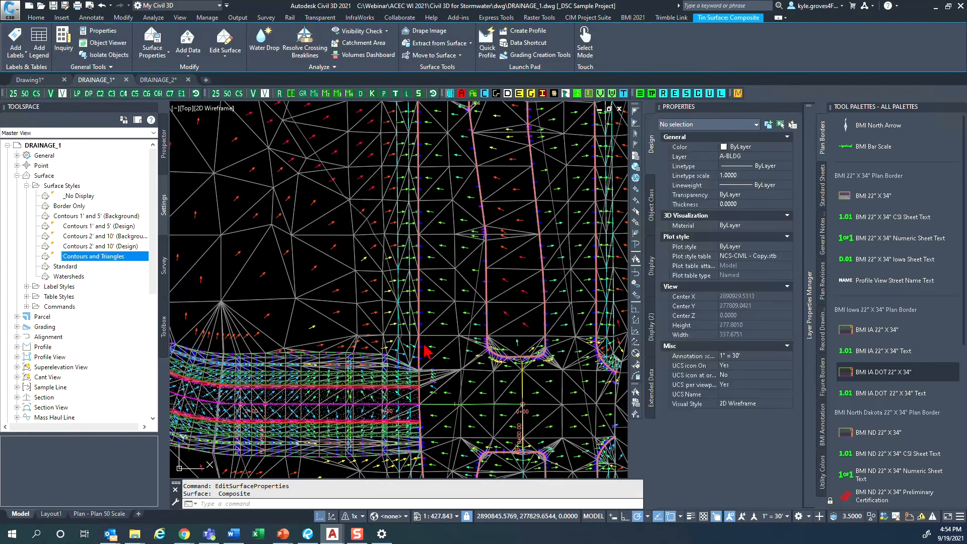
- Check the component visibility of the Composite surface's Contours and Triangles style, including slope arrows and watersheds, then close it without changes
scroll(293, 322, down, 6)
mouse_move(278, 280)
middle_down()
mouse_move(441, 309)
mouse_move(433, 314)
middle_up()
scroll(439, 306, up, 2)
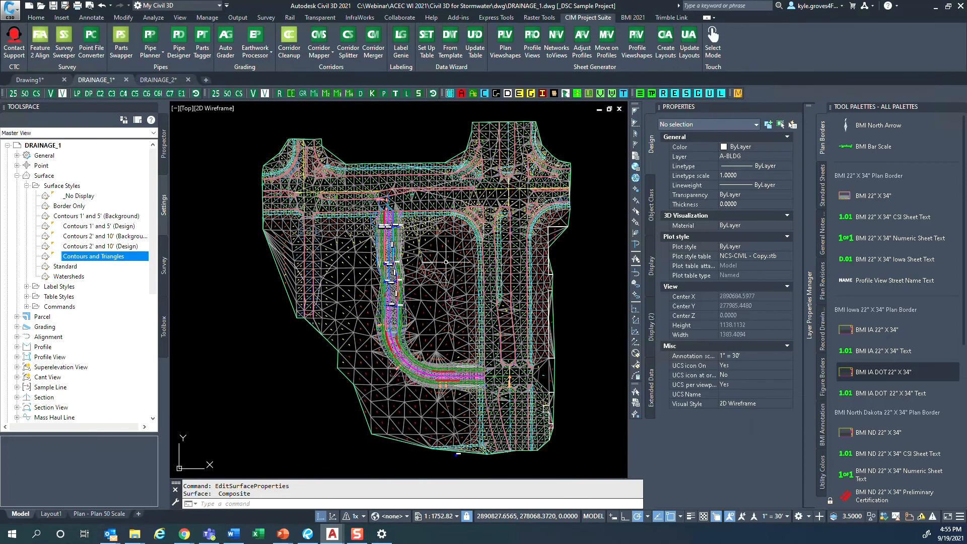
click(446, 262)
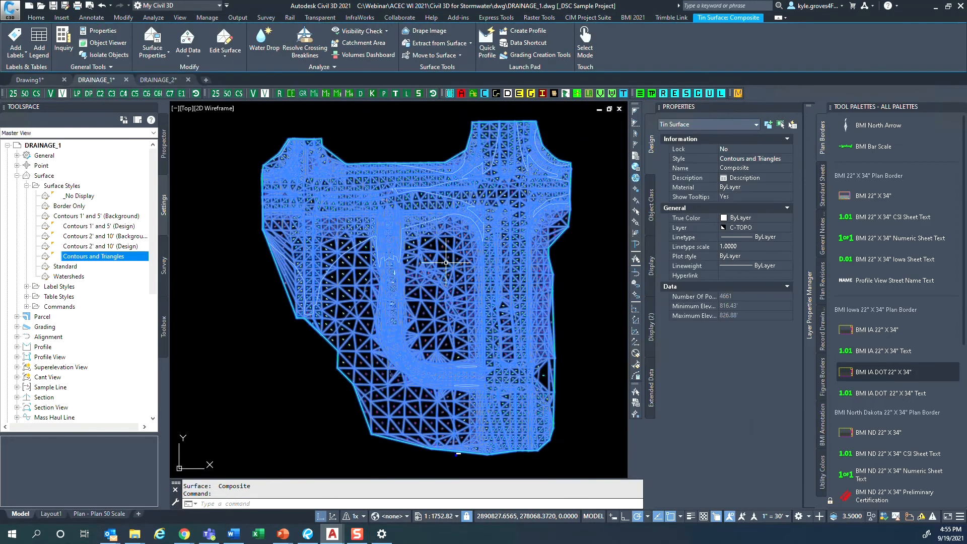
click(747, 159)
click(746, 159)
click(591, 204)
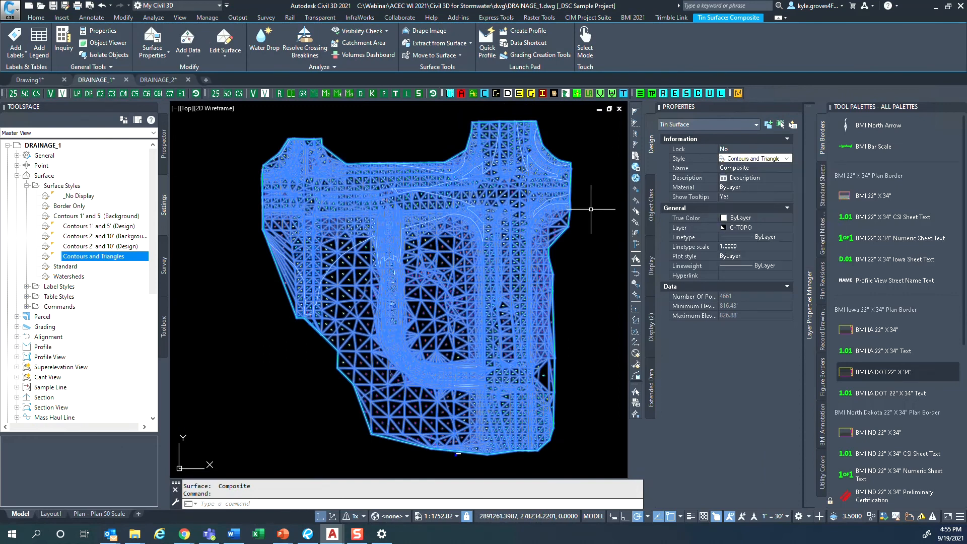
click(152, 55)
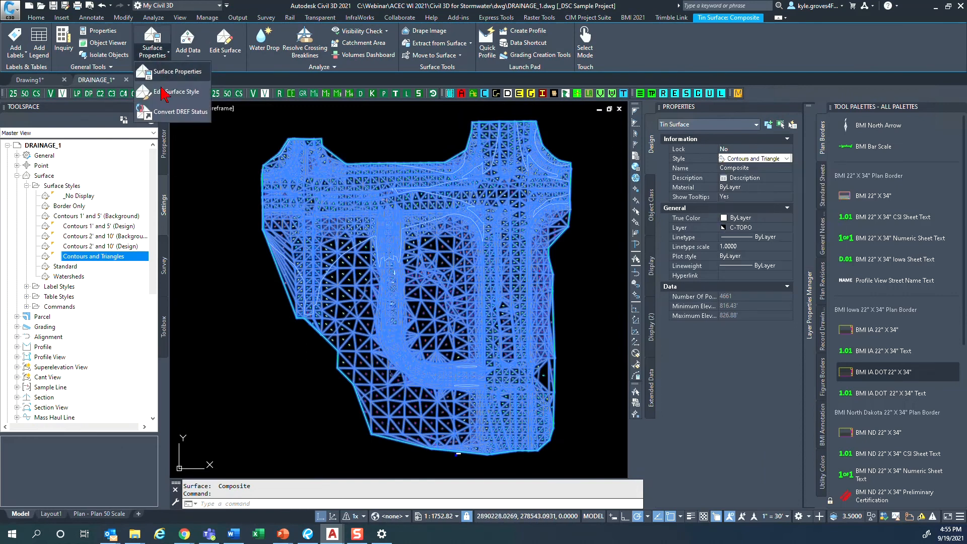
click(164, 94)
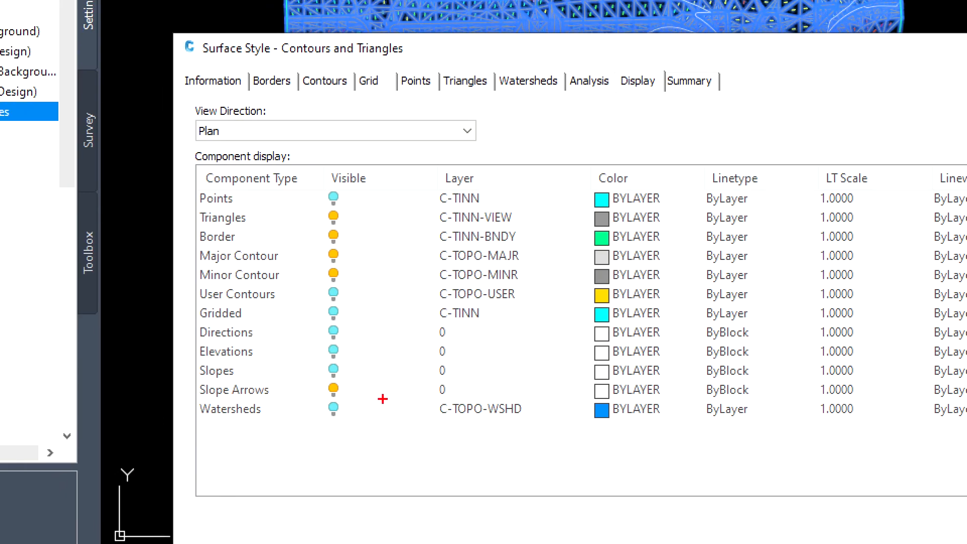
mouse_move(323, 435)
mouse_down()
mouse_move(372, 387)
mouse_move(297, 444)
mouse_up()
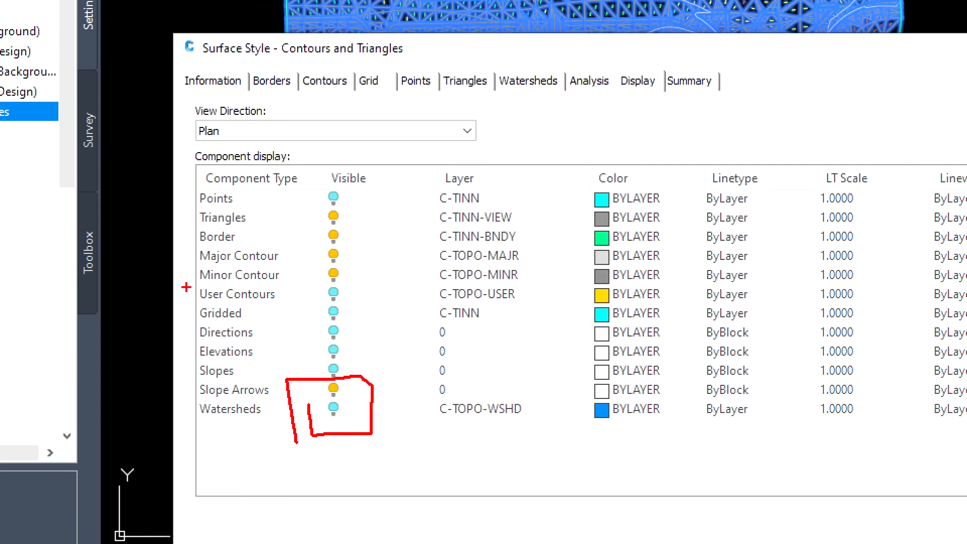
drag(186, 287, 452, 298)
mouse_move(393, 302)
mouse_down()
mouse_move(392, 377)
mouse_move(374, 342)
mouse_up()
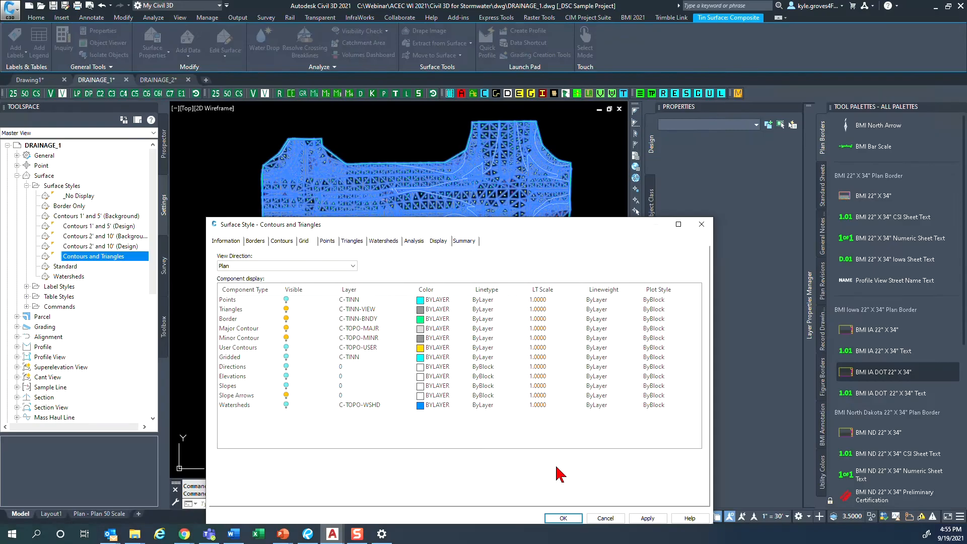
click(605, 519)
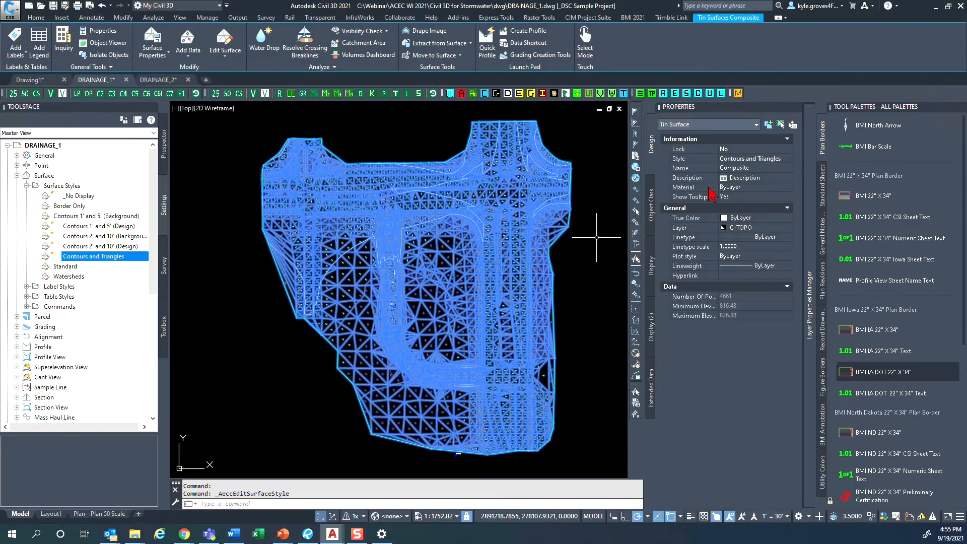
- Apply the Watersheds surface style to the Composite surface and clear the selection
click(736, 159)
click(736, 159)
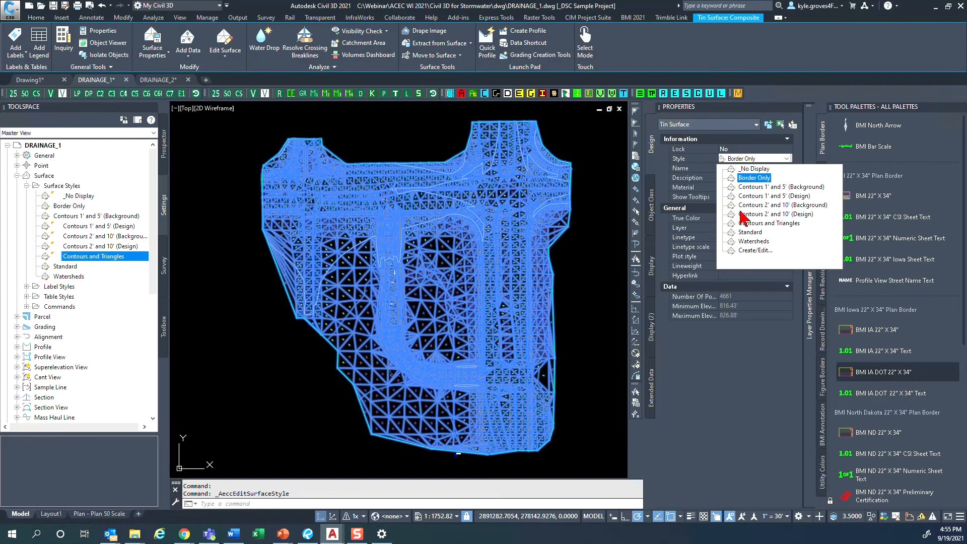
click(750, 241)
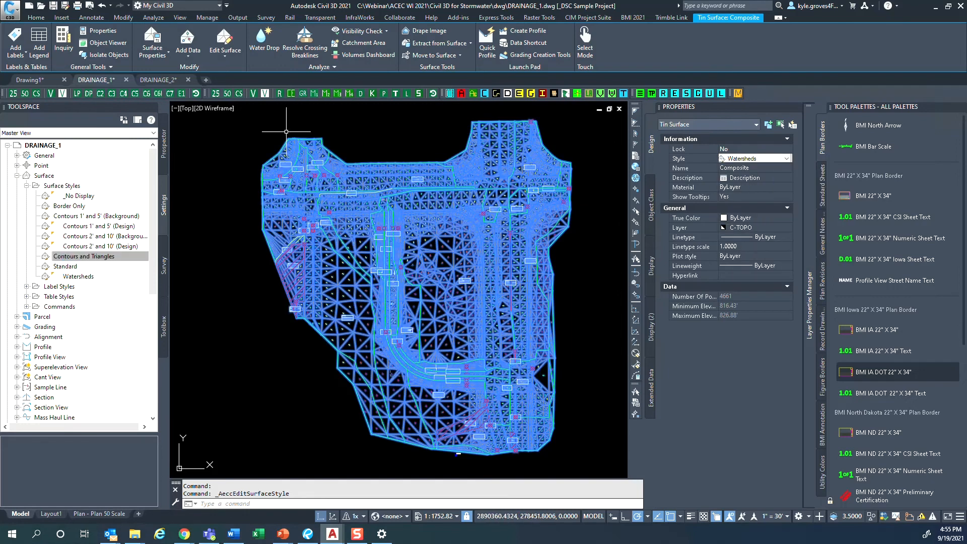
key(Escape)
- Examine the watershed boundaries, labels and slope arrows along the curved corridor and the adjoining ground
scroll(353, 282, up, 6)
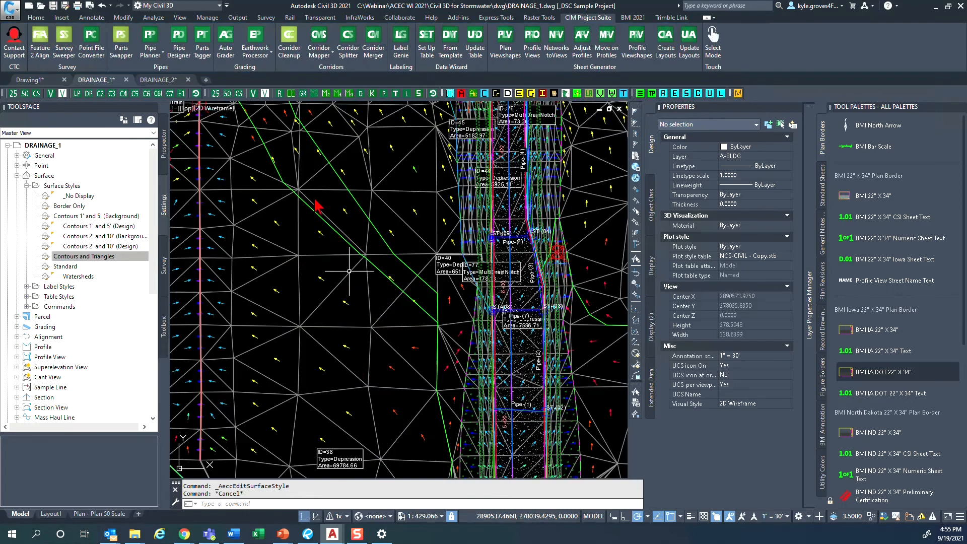
scroll(276, 139, down, 2)
middle_drag(459, 345, 309, 312)
mouse_move(236, 454)
middle_down()
mouse_move(319, 404)
mouse_move(287, 320)
middle_up()
scroll(309, 407, up, 4)
middle_drag(327, 389, 304, 247)
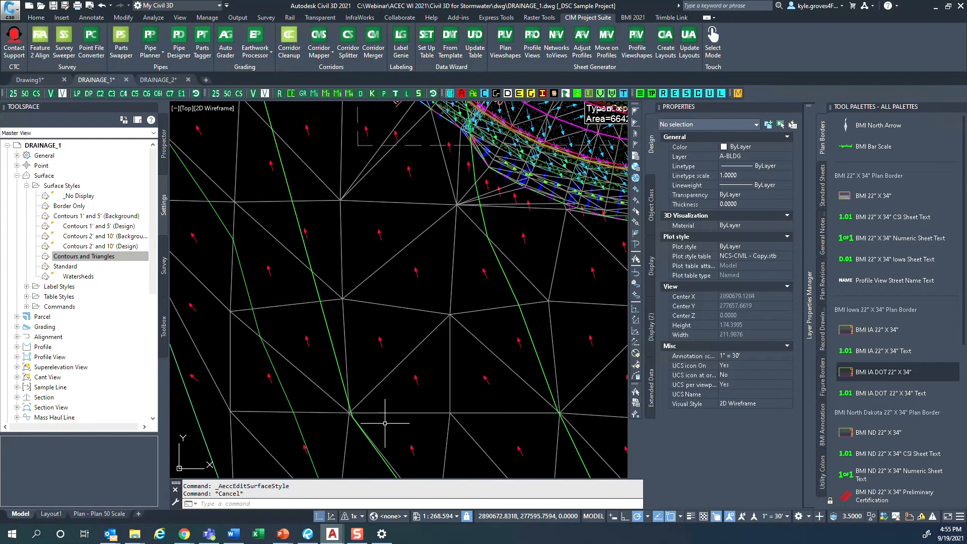
mouse_move(385, 424)
middle_down()
mouse_move(346, 283)
mouse_move(363, 286)
middle_up()
mouse_move(464, 430)
middle_down()
mouse_move(394, 422)
mouse_move(411, 461)
middle_up()
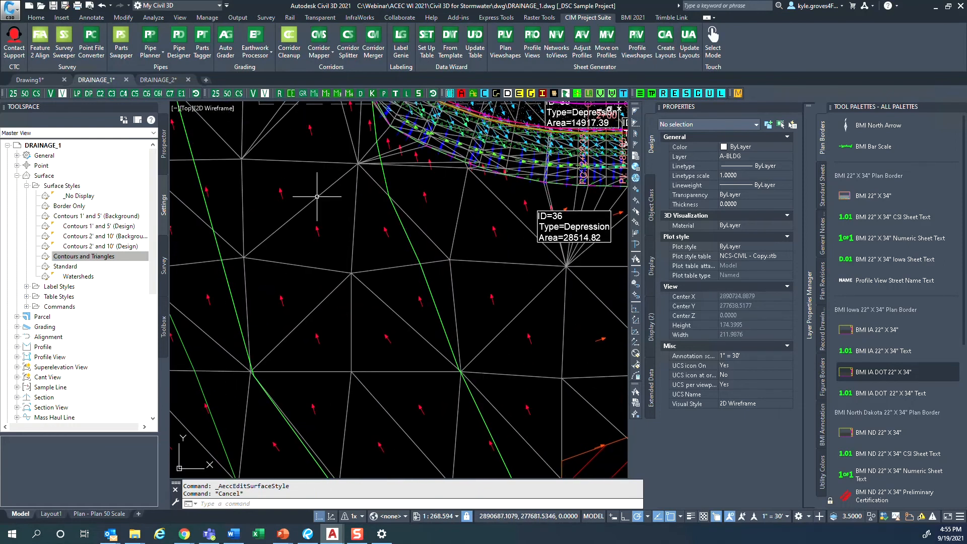
middle_drag(267, 135, 406, 422)
middle_drag(337, 308, 383, 385)
scroll(317, 327, up, 4)
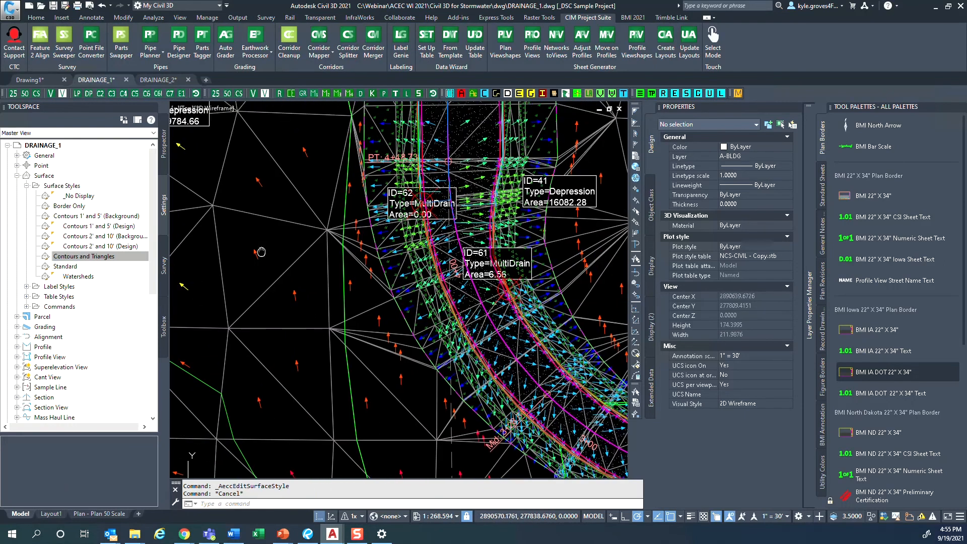
scroll(425, 342, up, 2)
scroll(425, 342, down, 8)
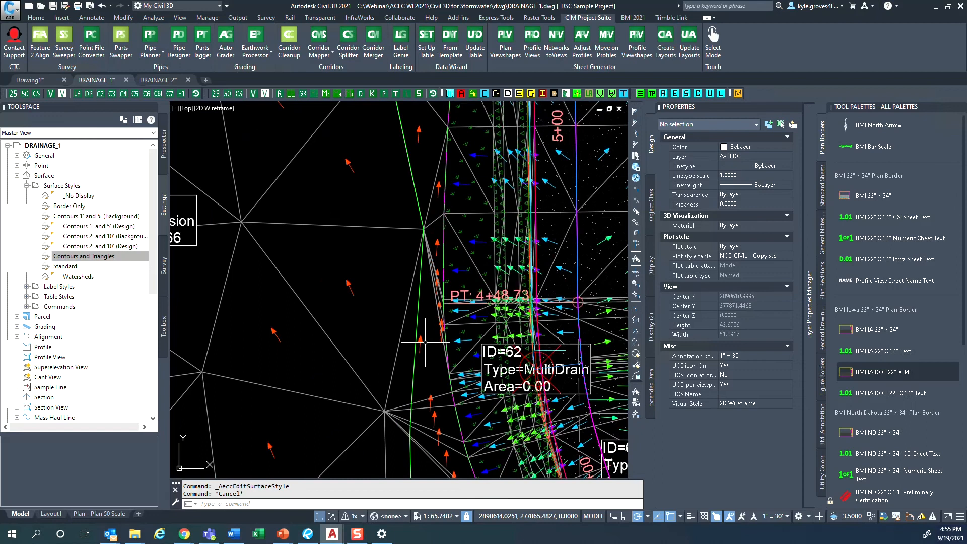
- Examine how the slope arrows run on either side of the watershed boundary across the median opening at the intersection
scroll(284, 276, up, 5)
middle_drag(302, 236, 332, 462)
scroll(342, 383, down, 3)
mouse_move(404, 261)
middle_down()
mouse_move(405, 321)
mouse_move(479, 409)
middle_up()
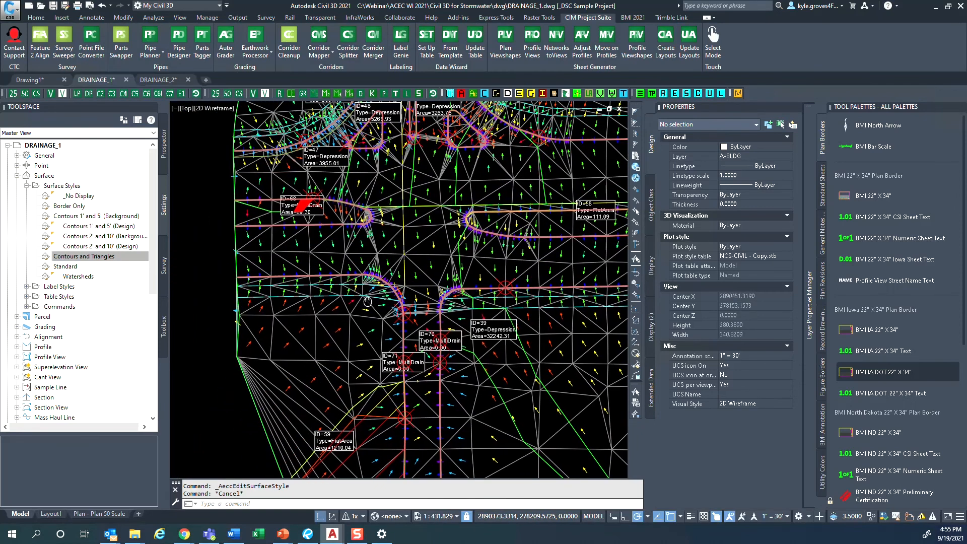
click(531, 361)
key(Escape)
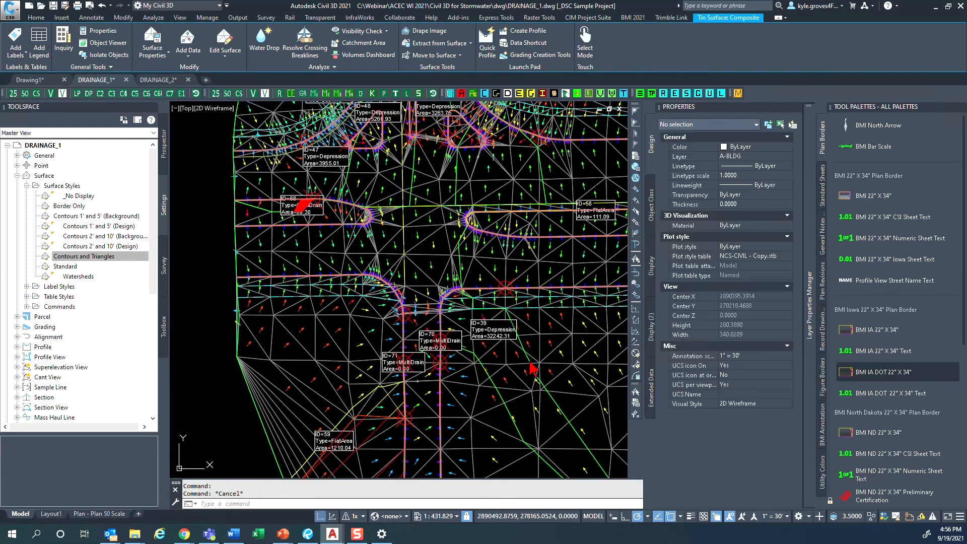
middle_drag(384, 247, 379, 267)
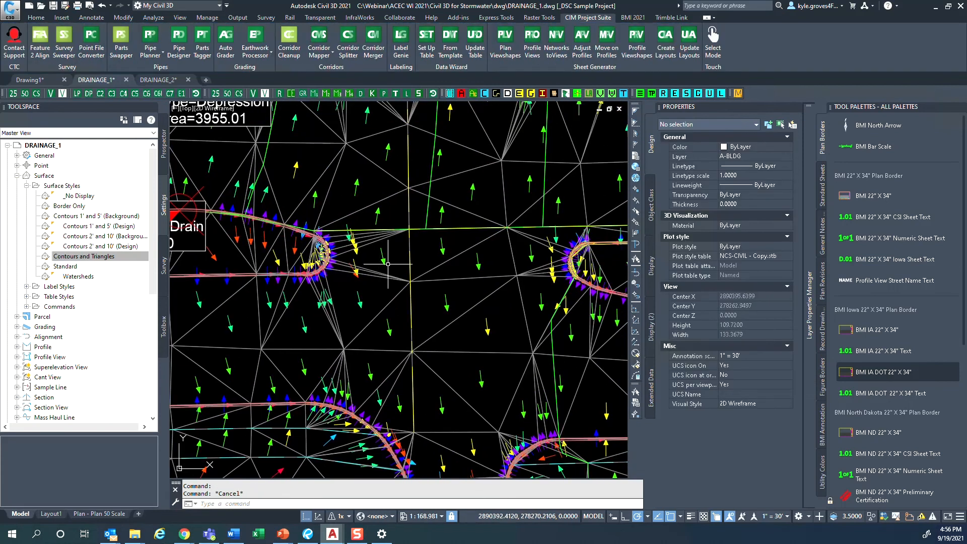
scroll(372, 239, up, 8)
scroll(397, 262, down, 8)
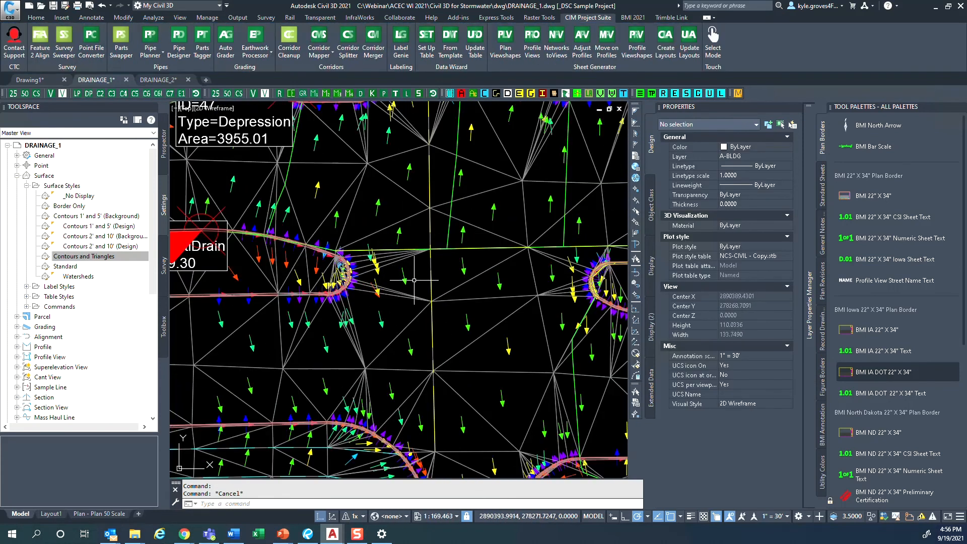
mouse_move(414, 284)
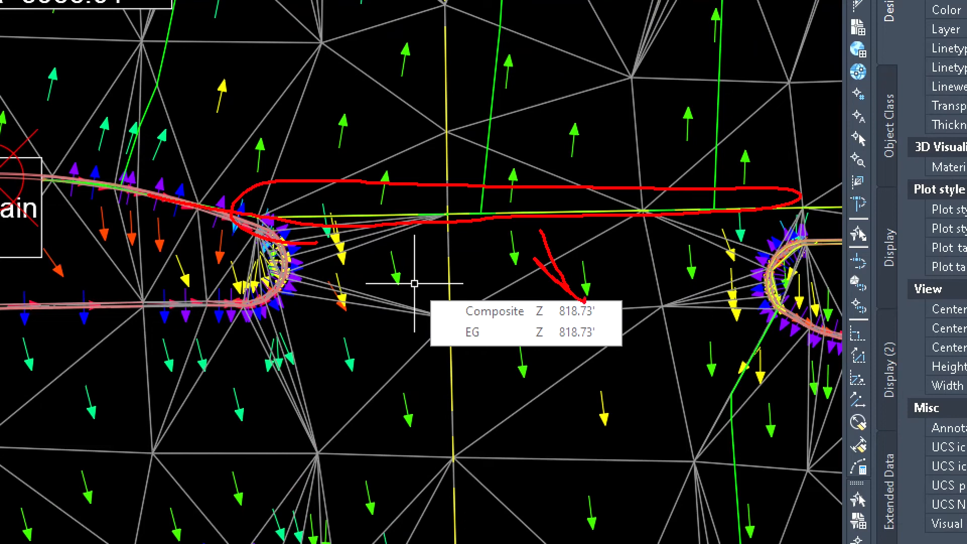
mouse_move(537, 135)
mouse_down()
mouse_move(548, 51)
mouse_move(592, 104)
mouse_up()
key(Escape)
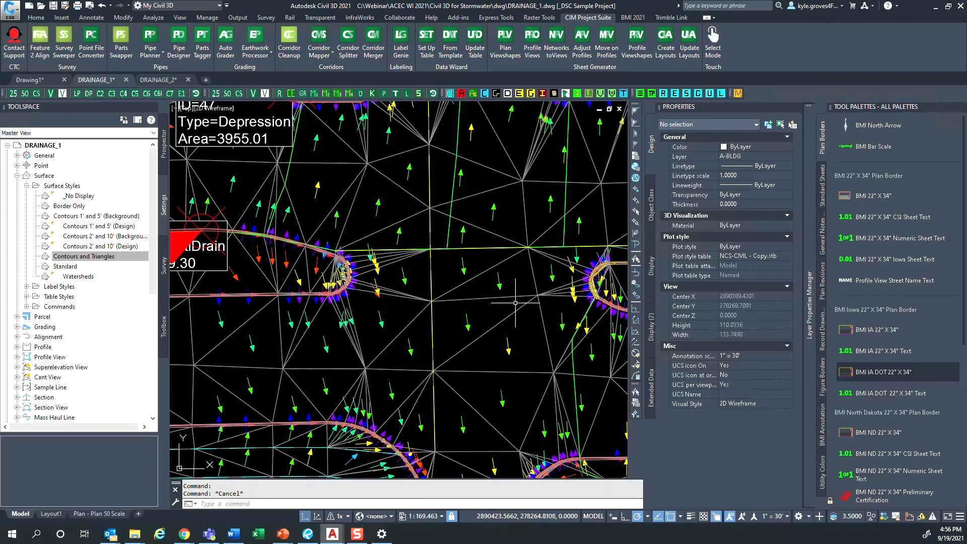
- Survey the watersheds across the whole Composite surface, inspecting the hatched flat-area and multi-drain watersheds near its edges
scroll(511, 313, down, 7)
mouse_move(514, 339)
middle_down()
mouse_move(510, 361)
mouse_move(439, 290)
mouse_move(408, 230)
middle_up()
mouse_move(530, 386)
middle_down()
mouse_move(417, 355)
mouse_move(430, 367)
middle_up()
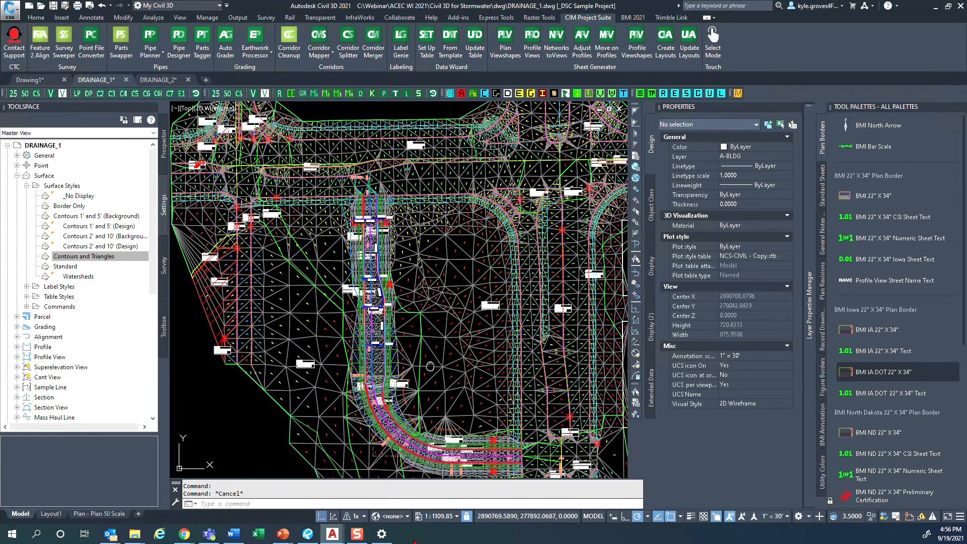
mouse_move(430, 366)
middle_down()
mouse_move(427, 348)
mouse_move(551, 379)
middle_up()
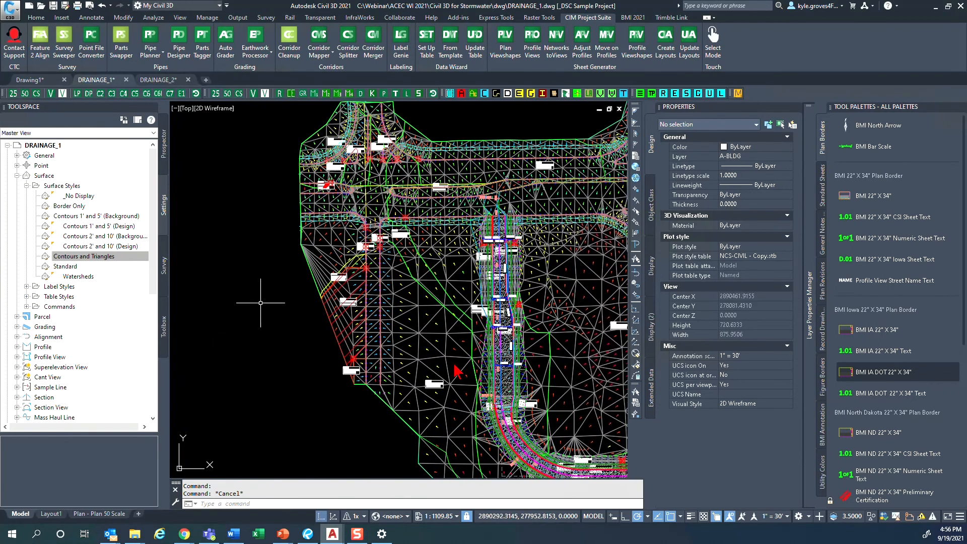
scroll(302, 395, down, 4)
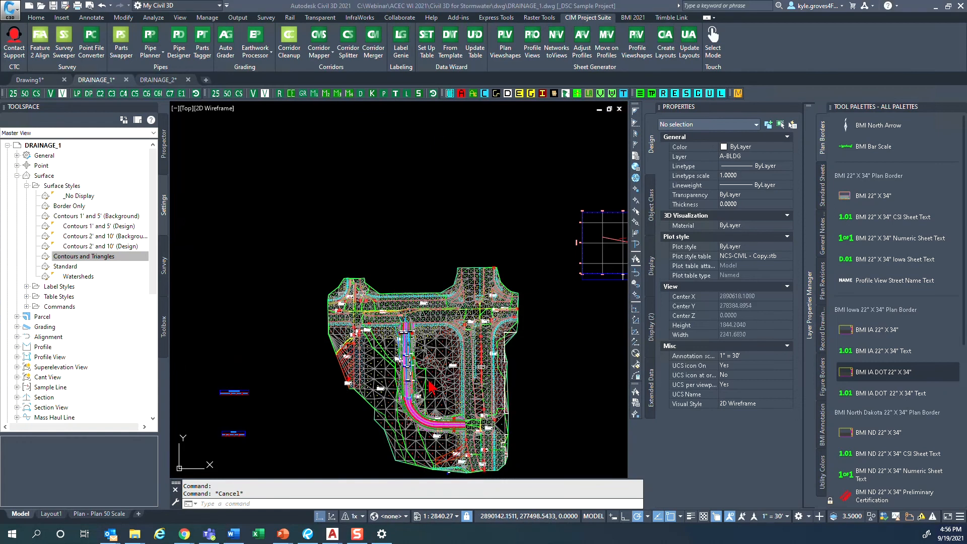
scroll(426, 378, down, 2)
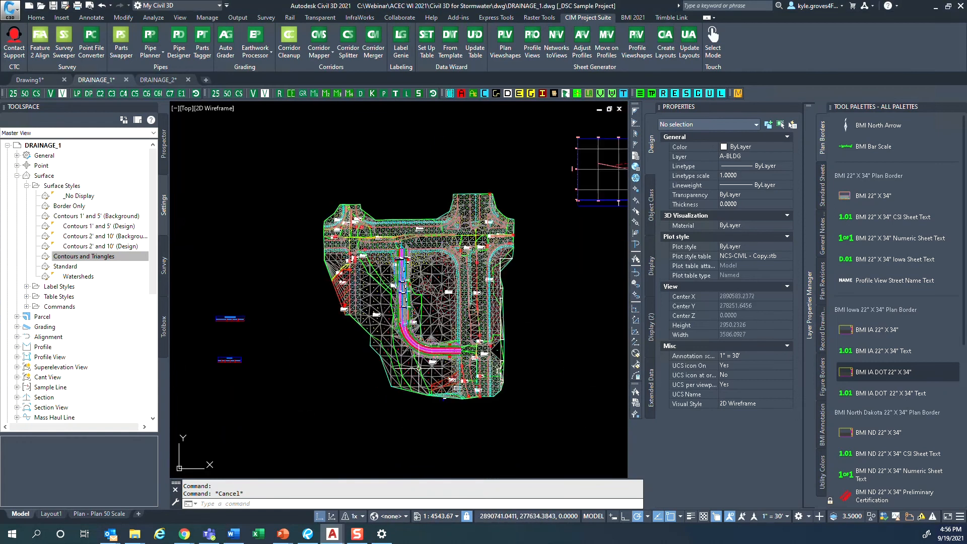
scroll(419, 368, up, 15)
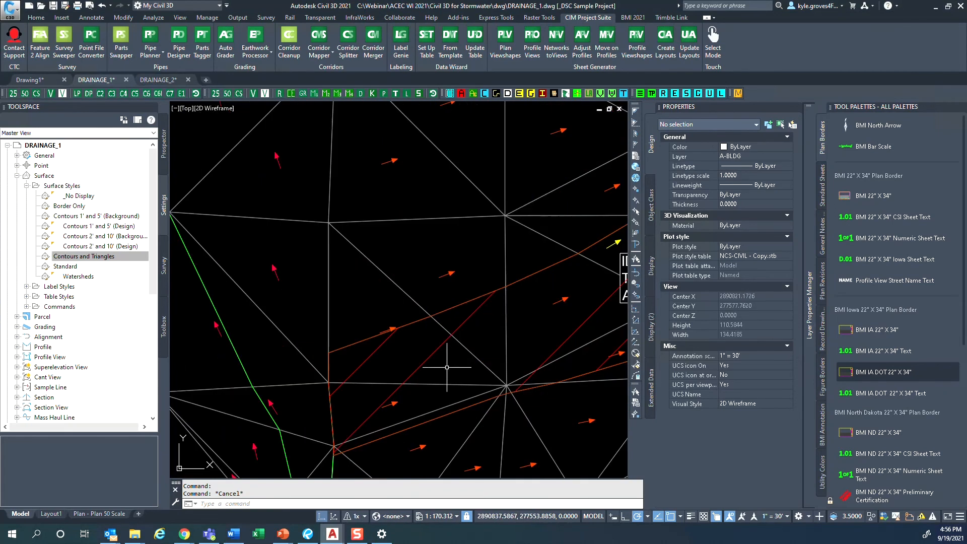
scroll(447, 368, down, 2)
click(430, 370)
scroll(426, 362, down, 6)
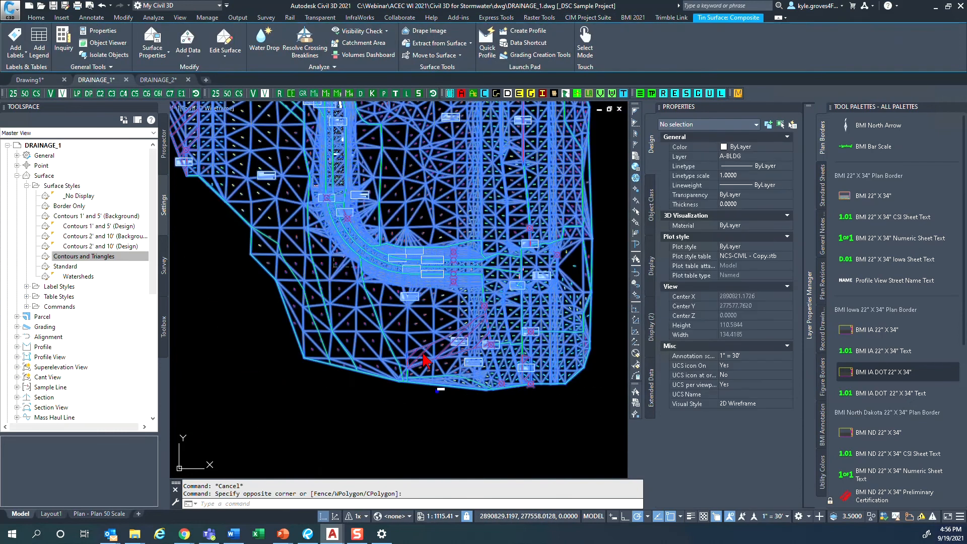
key(Escape)
scroll(285, 193, up, 6)
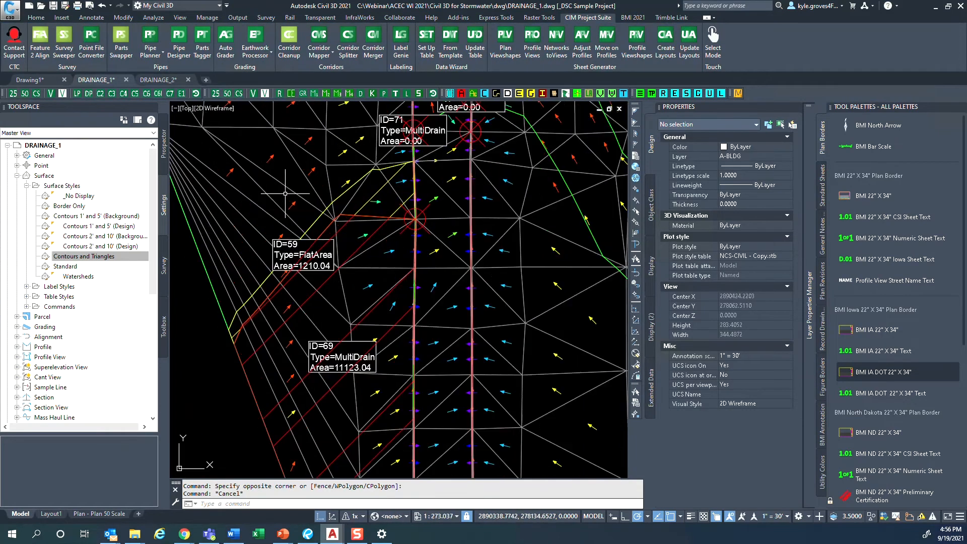
scroll(238, 135, up, 2)
key(Escape)
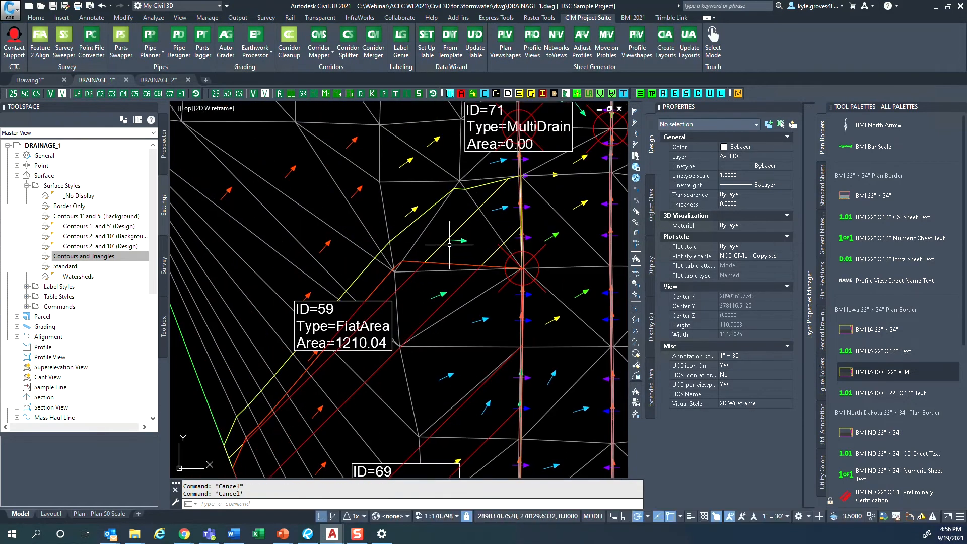
scroll(436, 240, down, 6)
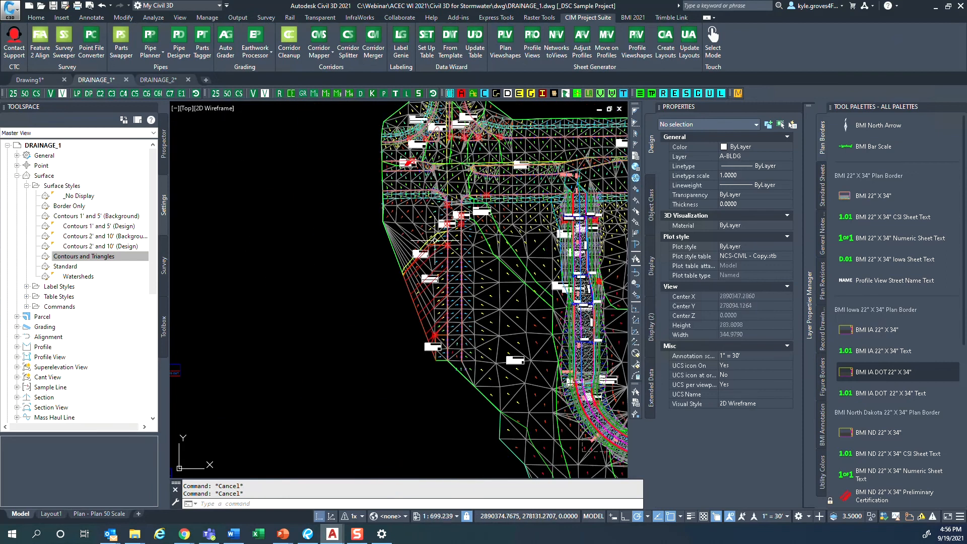
middle_drag(559, 254, 377, 307)
- Review the Multi-Drain and Multi-Drain Notch Watershed colour, hatching and drain target settings in the Composite surface's Watersheds style
click(490, 312)
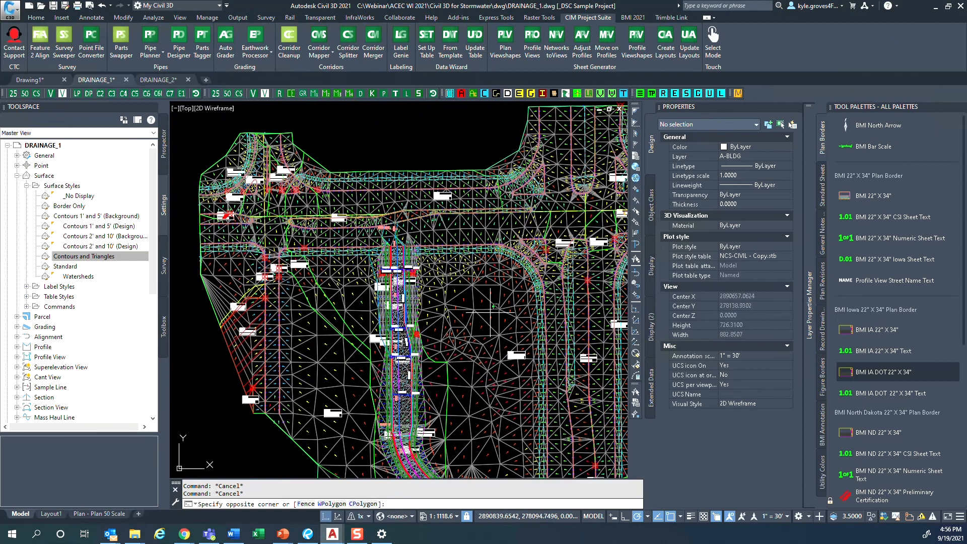
click(487, 309)
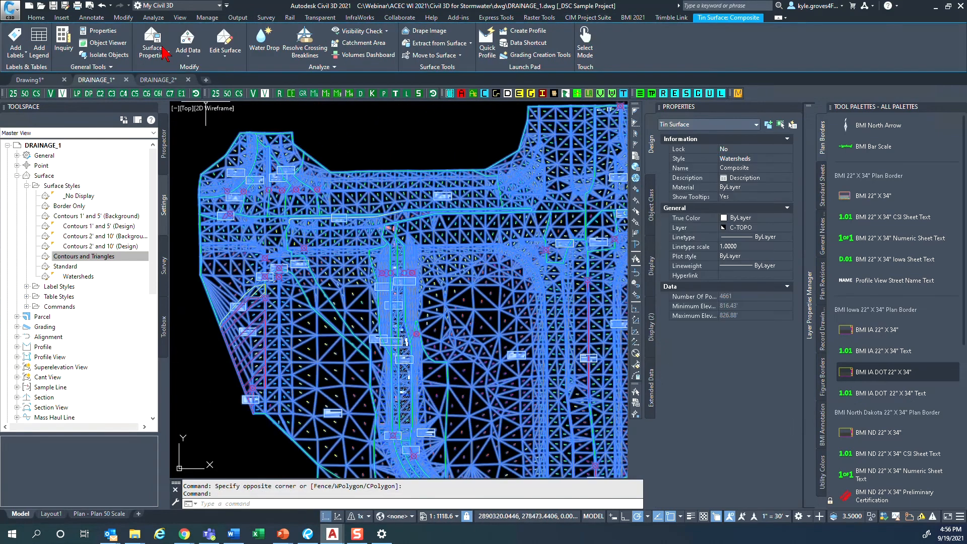
click(163, 55)
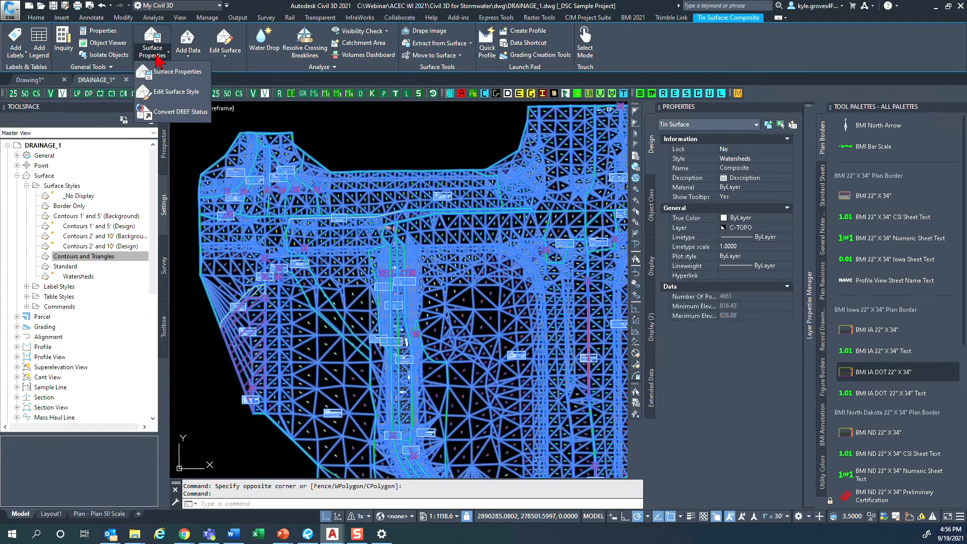
click(166, 94)
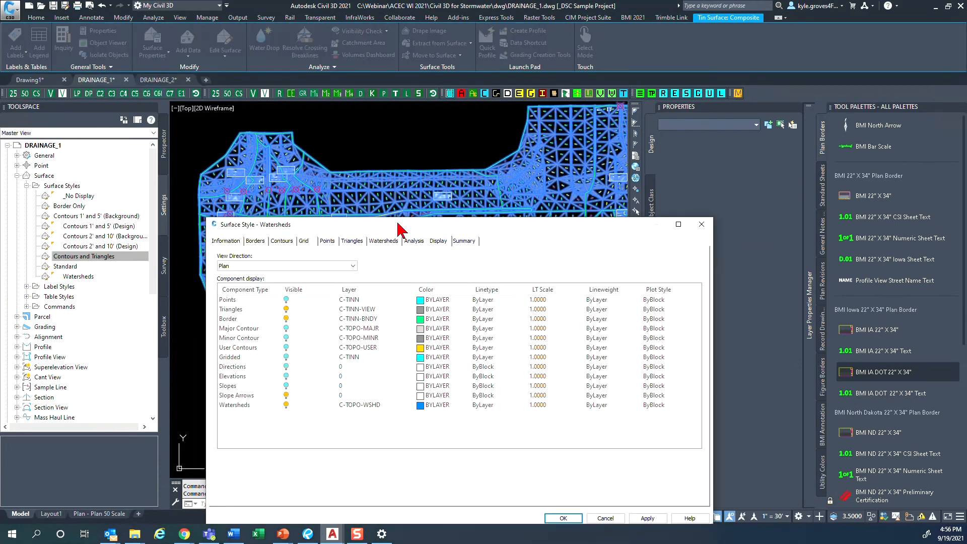
click(388, 242)
drag(400, 223, 410, 163)
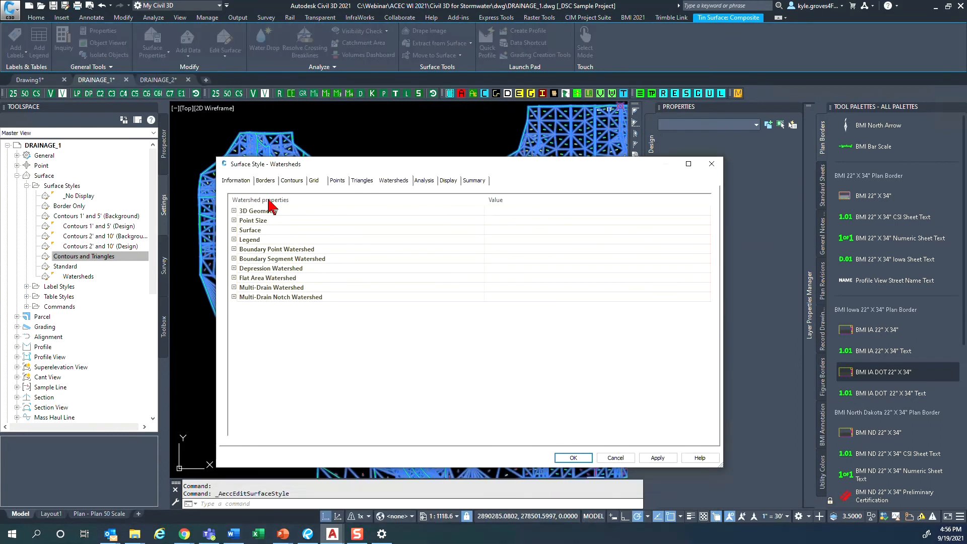
click(233, 297)
click(233, 287)
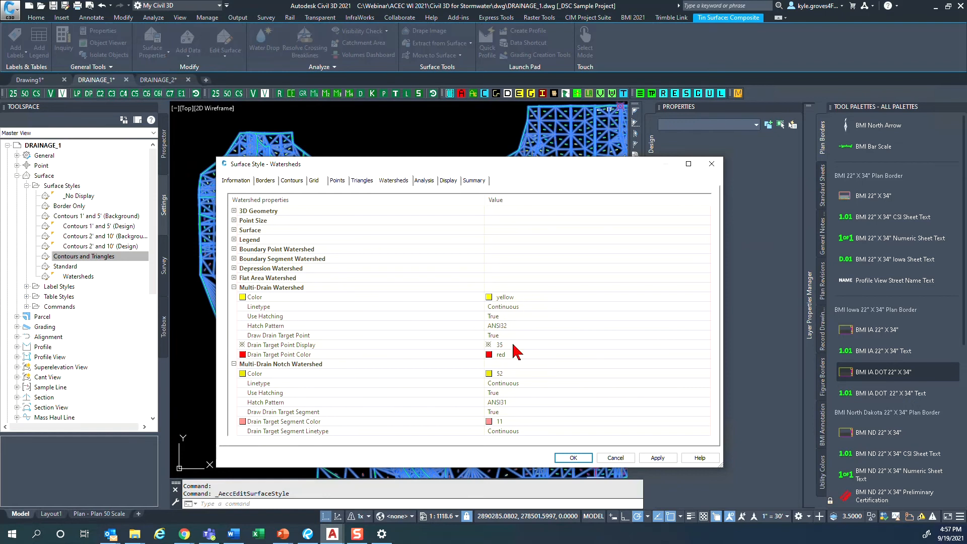
click(519, 327)
click(711, 164)
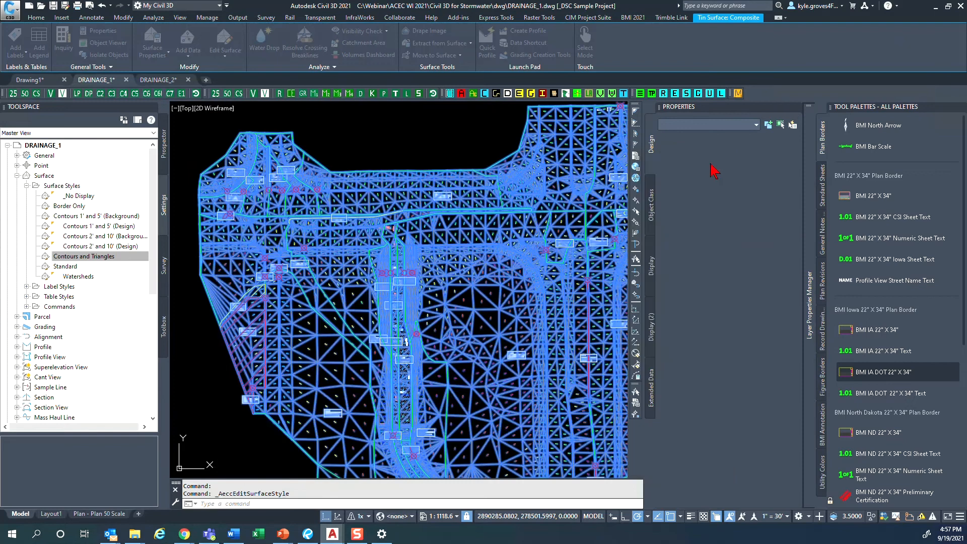
key(Escape)
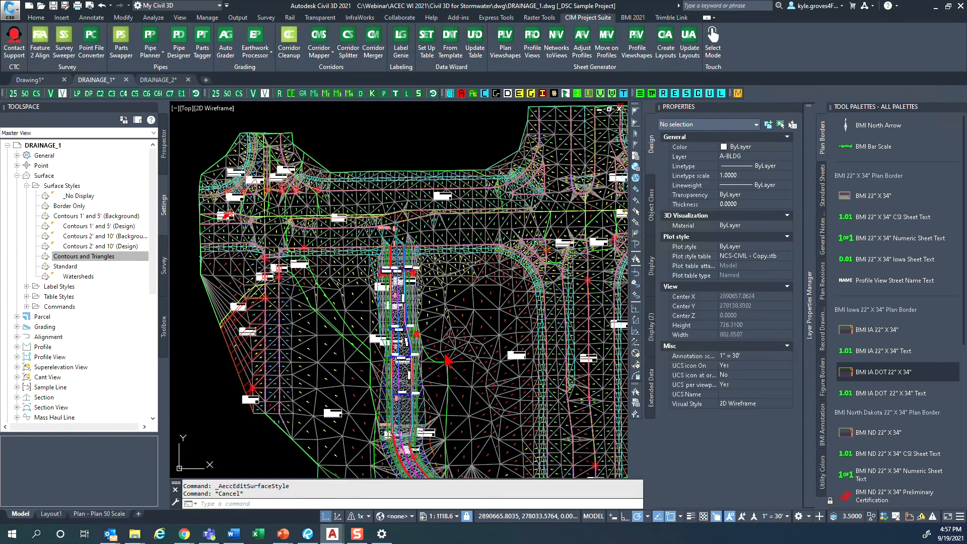
- Examine the watershed boundary, labels and slope arrows beside the curved corridor where it bends
middle_drag(444, 353, 456, 306)
middle_drag(498, 343, 468, 310)
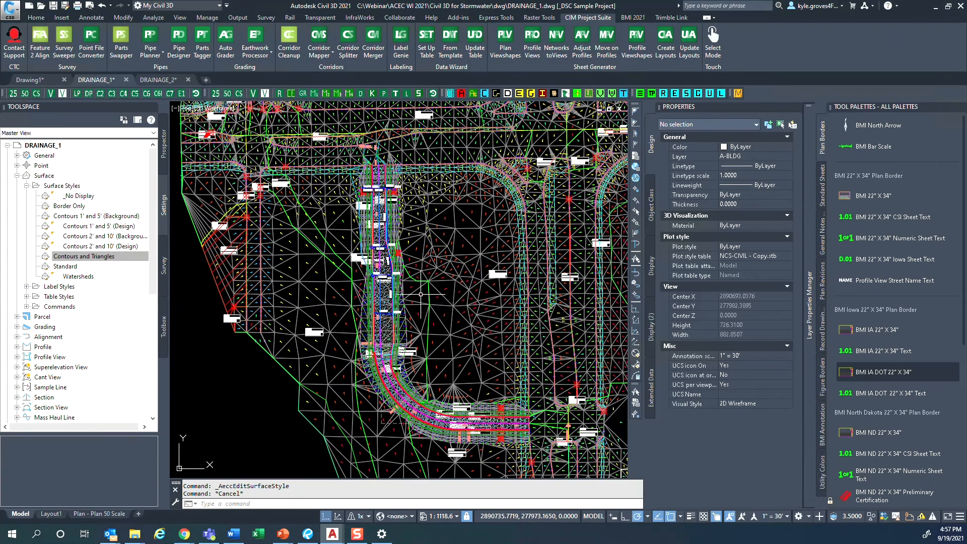
click(445, 269)
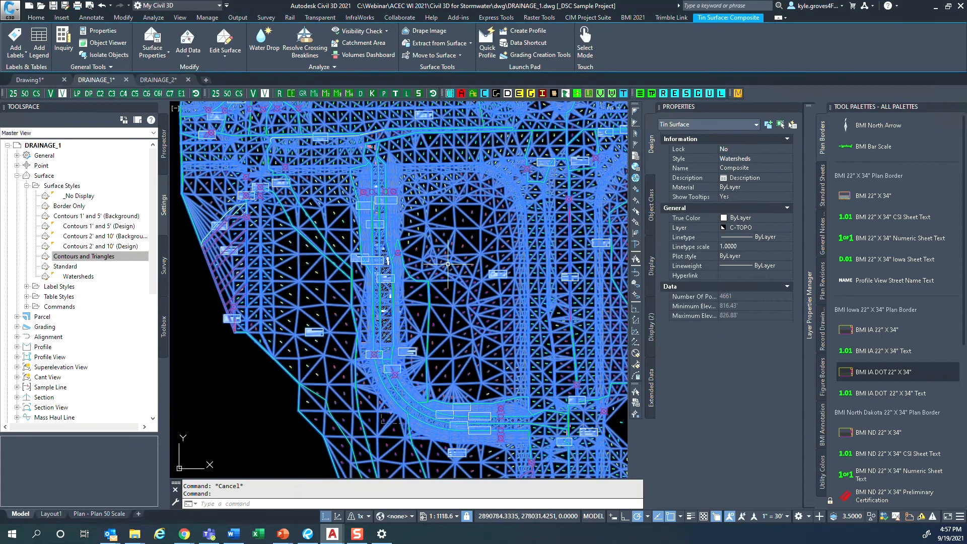
key(Escape)
scroll(414, 331, up, 4)
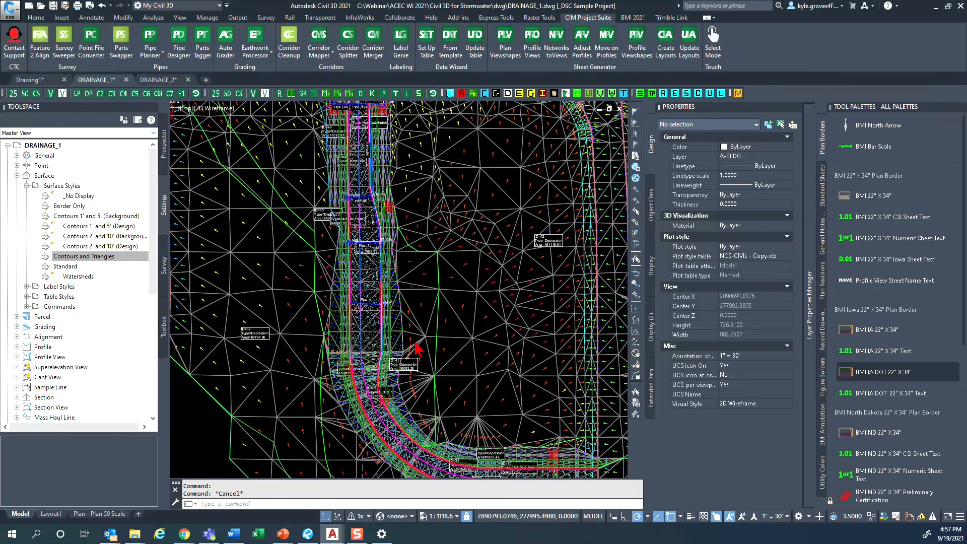
mouse_move(418, 352)
middle_down()
mouse_move(395, 280)
mouse_move(379, 328)
middle_up()
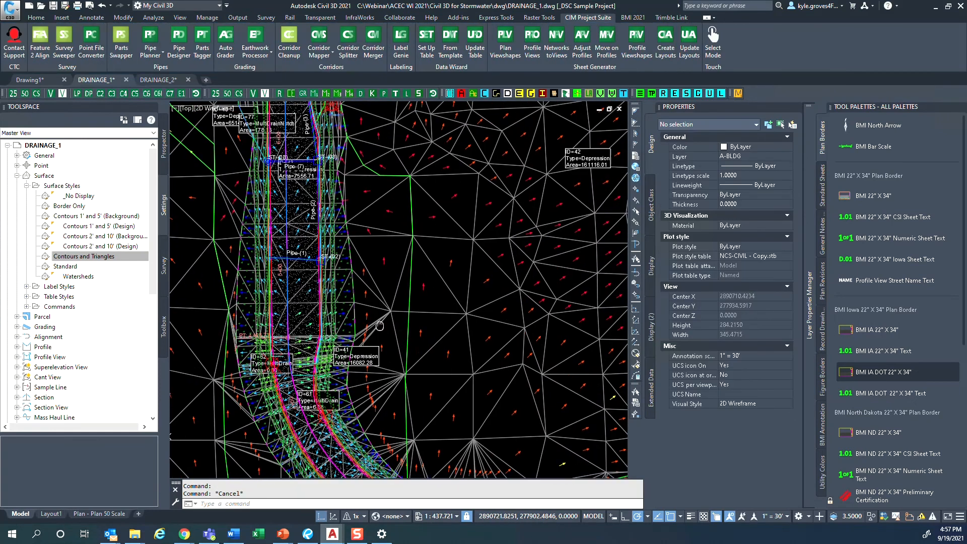
scroll(378, 326, down, 4)
- Turn off the Triangles component in the plan display of the Composite surface's Watersheds style and clear the selection
click(427, 316)
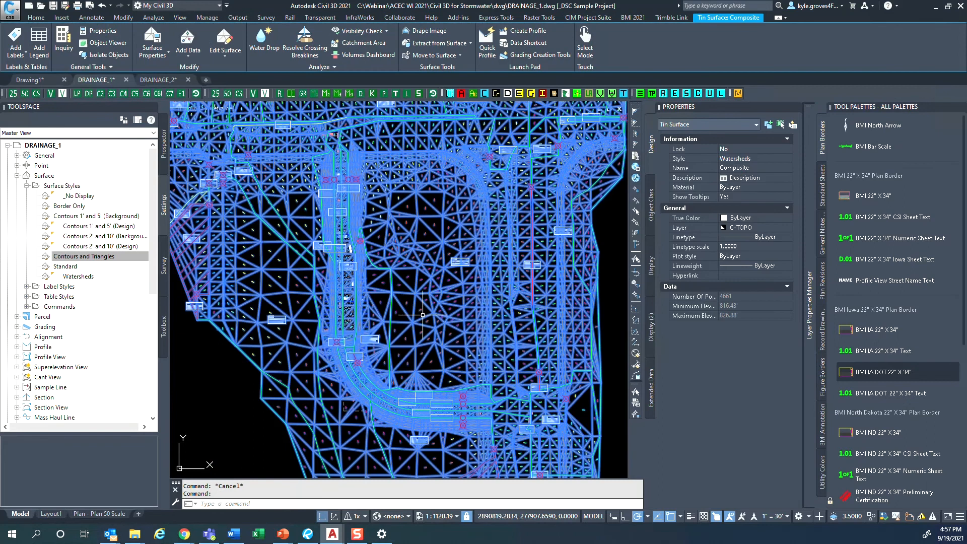
click(740, 160)
click(740, 160)
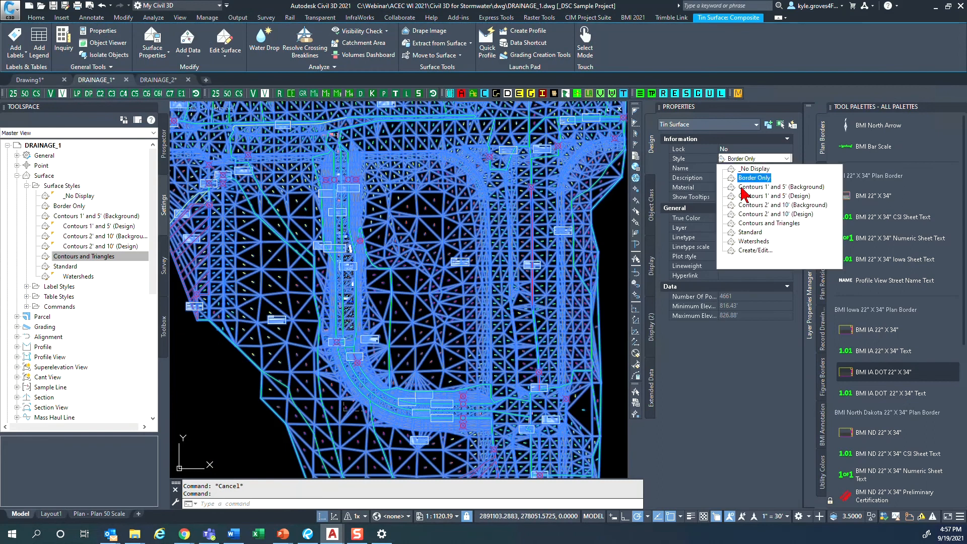
click(751, 250)
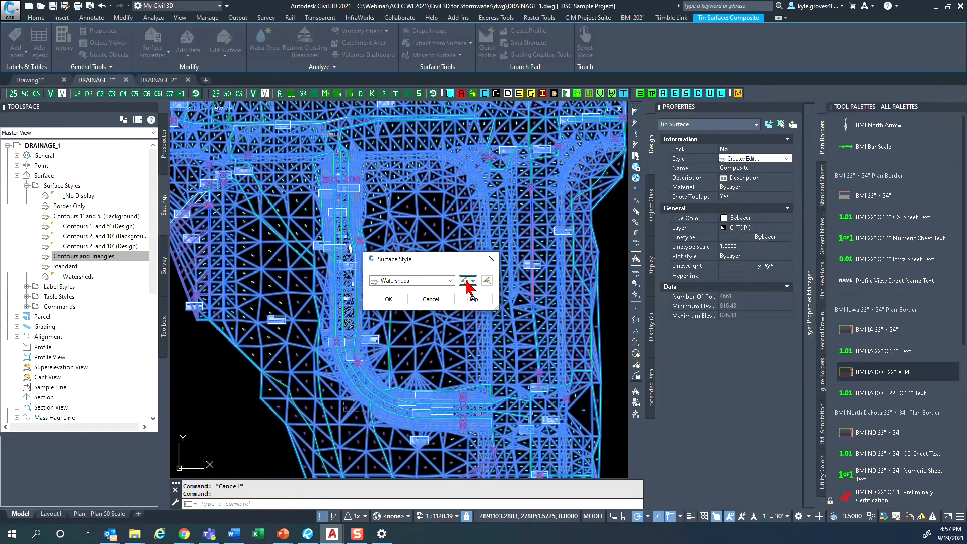
click(464, 280)
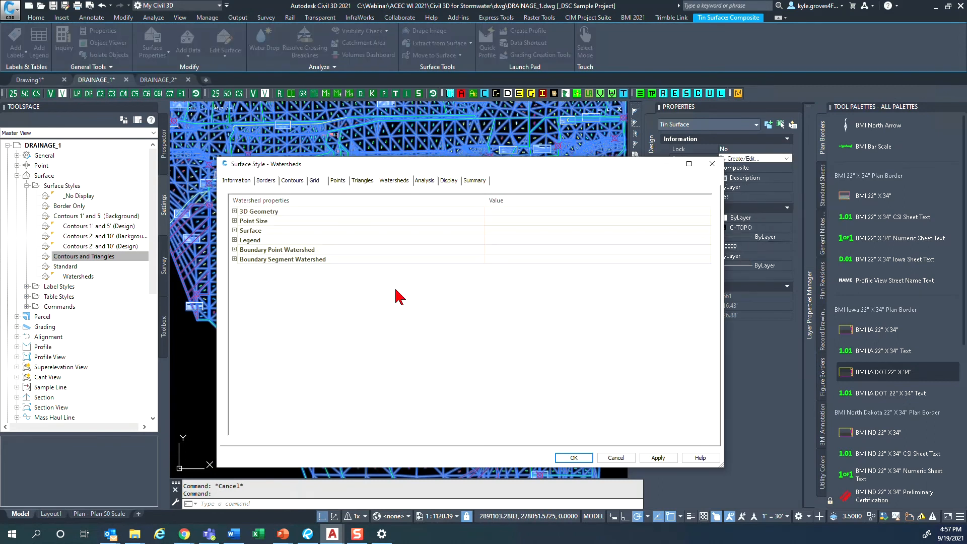
click(448, 180)
click(297, 248)
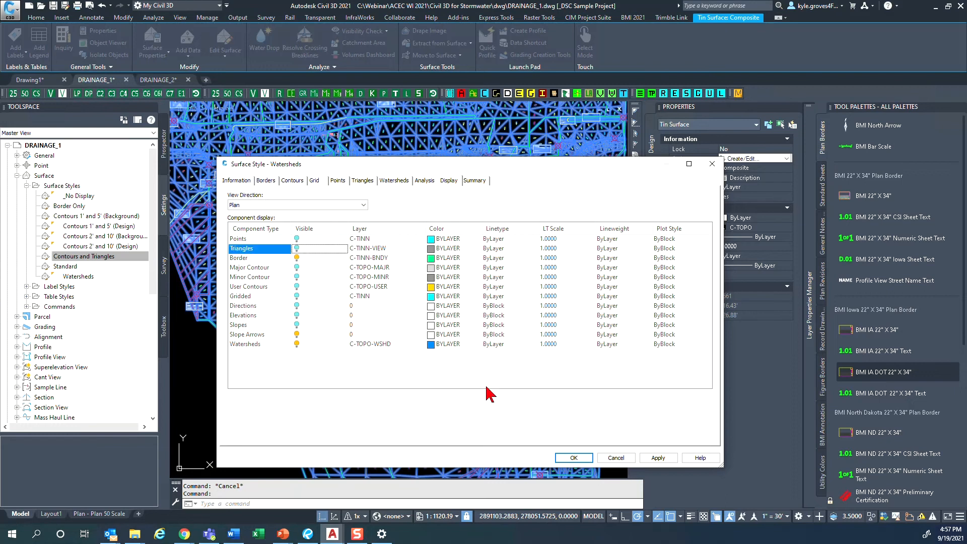
click(573, 458)
click(392, 299)
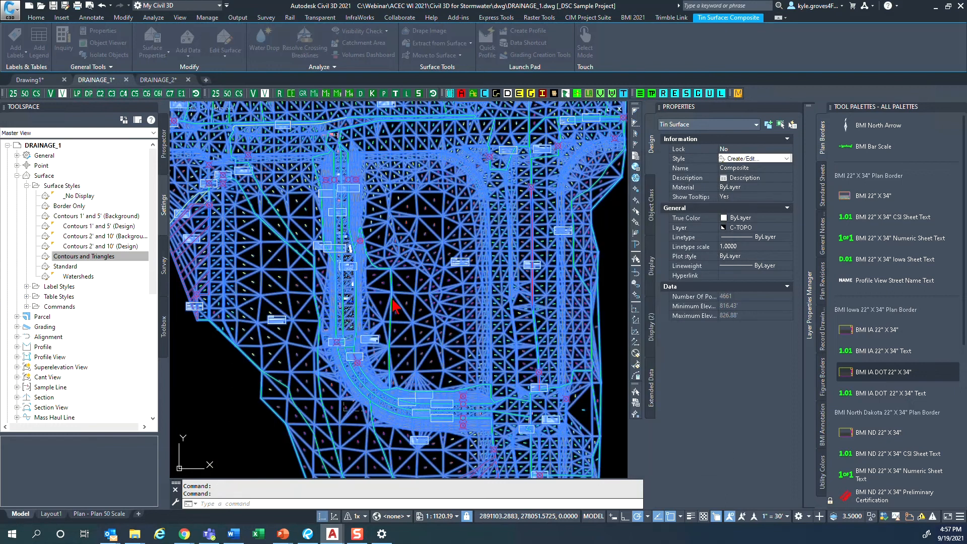
key(Escape)
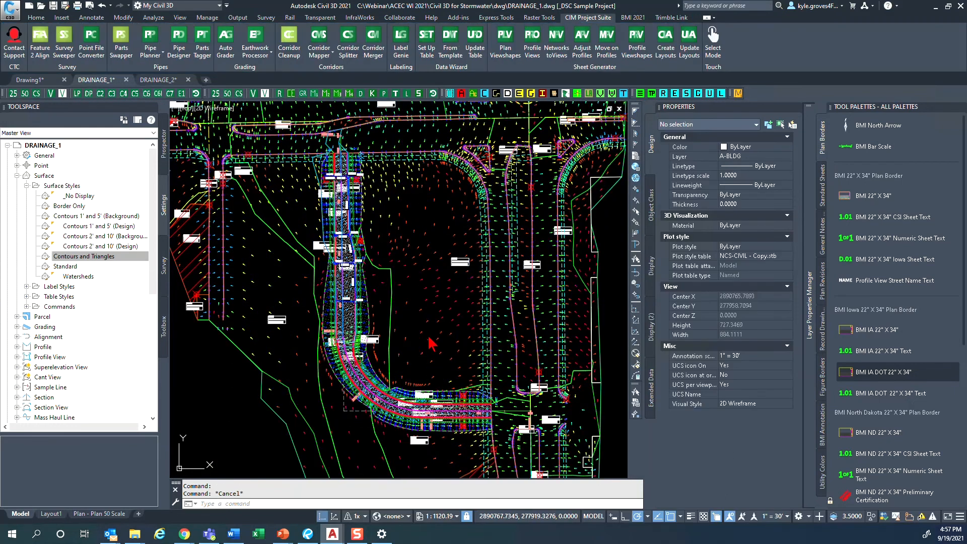
- Examine the slope arrows and watershed boundaries in the depression area between the hatched multi-drain watershed and the curved corridor
scroll(390, 340, up, 2)
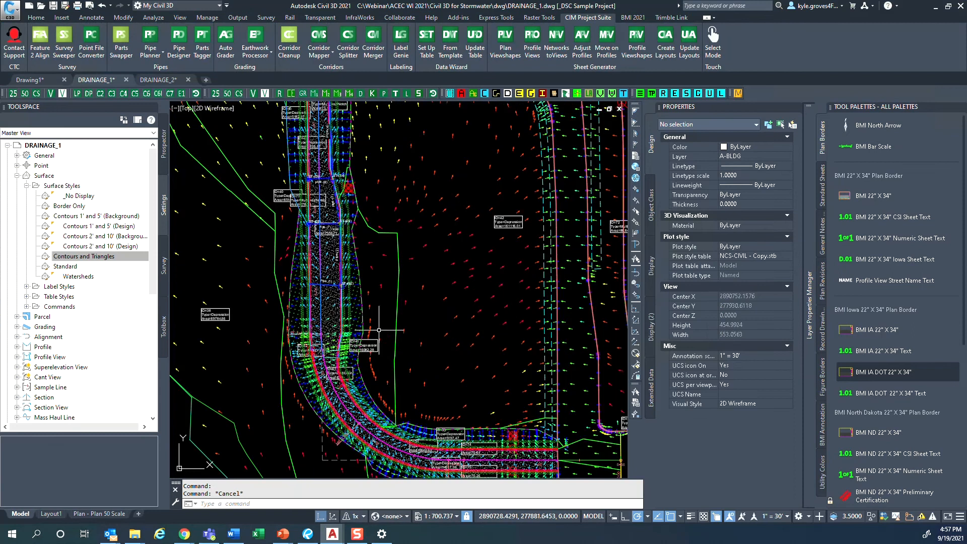
middle_drag(390, 340, 554, 353)
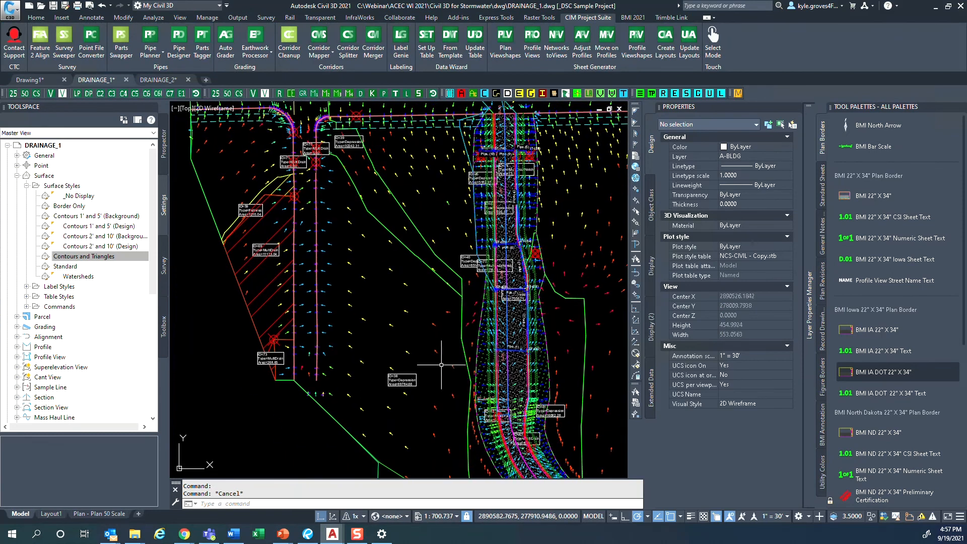
mouse_move(440, 366)
middle_down()
mouse_move(383, 235)
mouse_move(325, 299)
middle_up()
scroll(324, 299, down, 2)
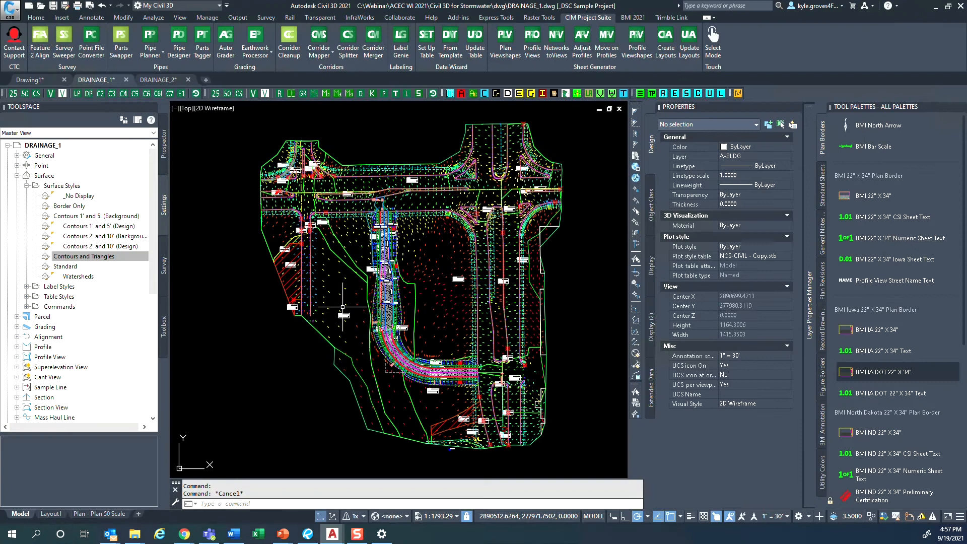
scroll(347, 297, up, 2)
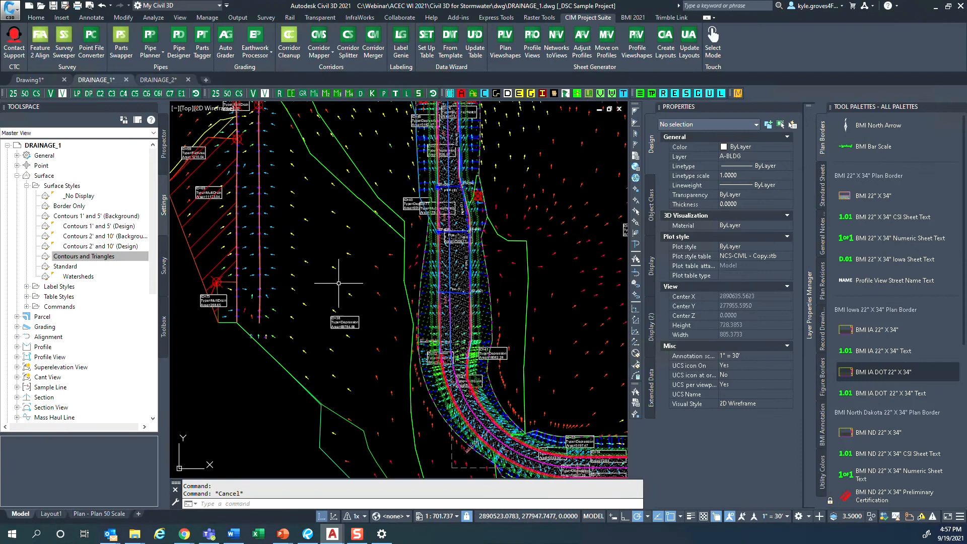
mouse_move(384, 375)
middle_down()
mouse_move(397, 268)
mouse_move(408, 335)
middle_up()
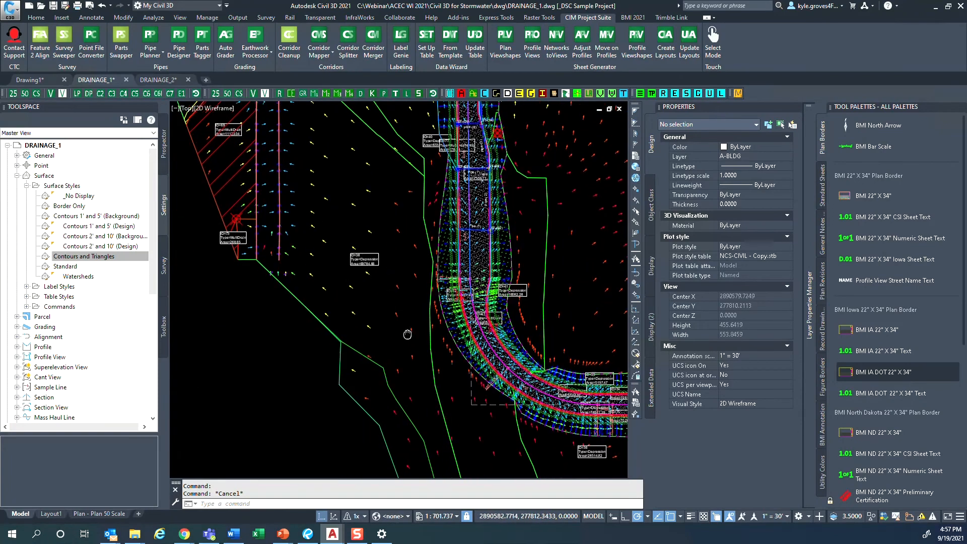
click(152, 19)
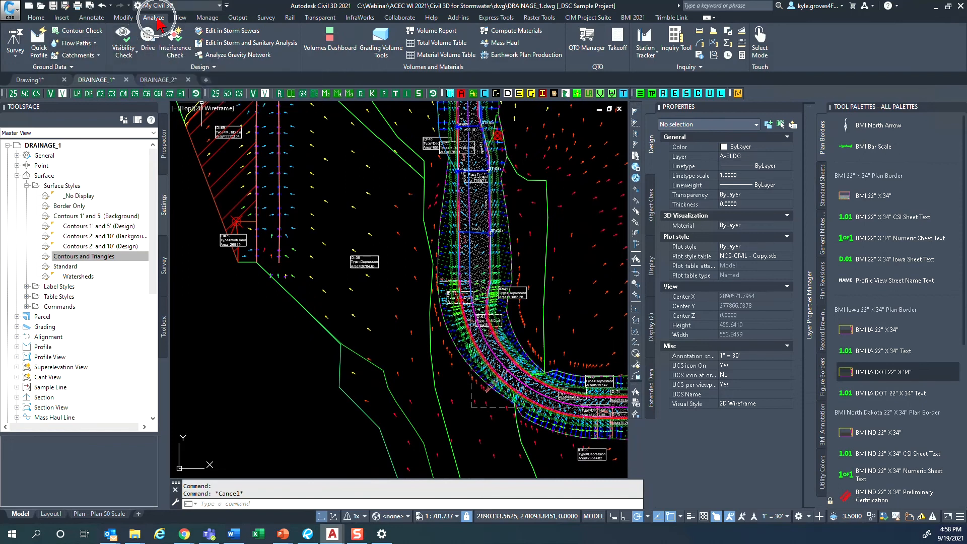
click(92, 43)
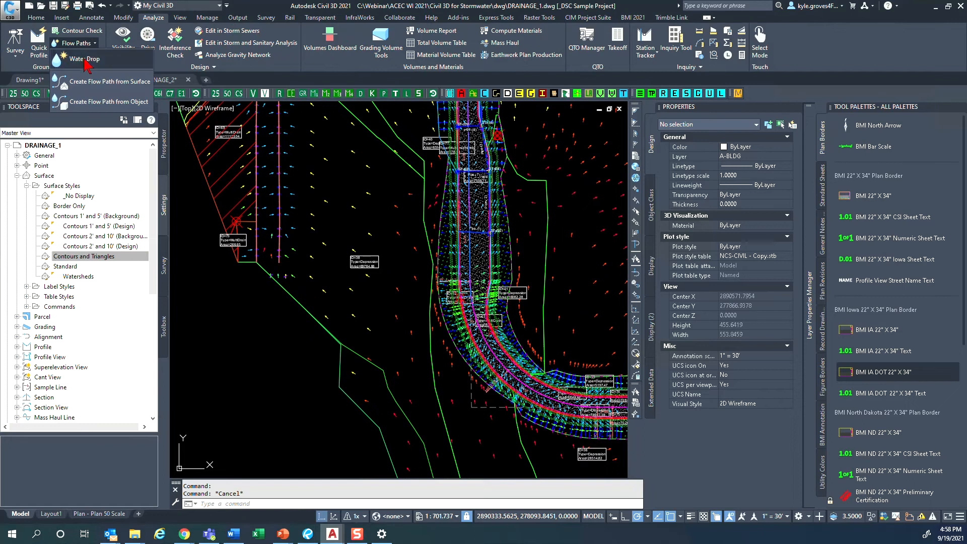
click(78, 55)
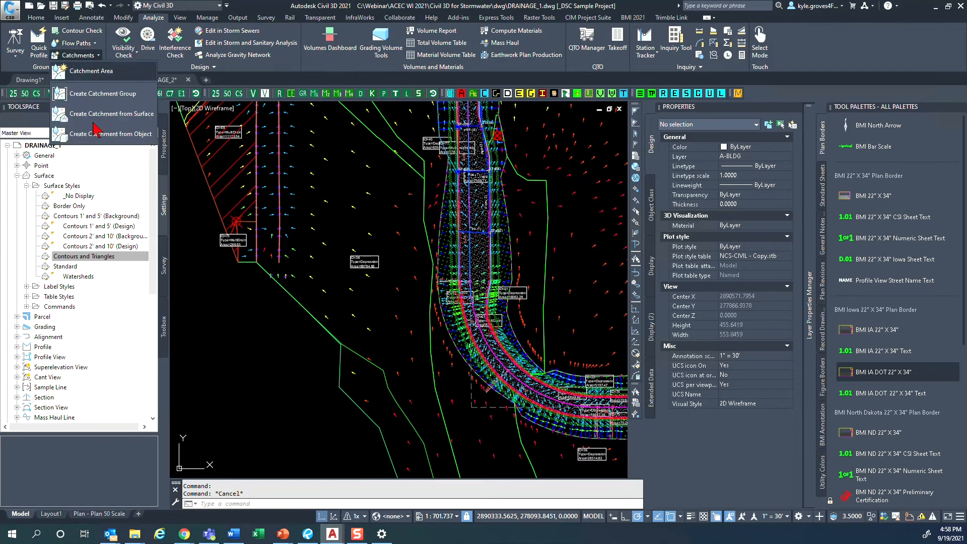
- Start a Water Drop analysis on the Composite surface with 2D Polyline as the path object type
click(325, 212)
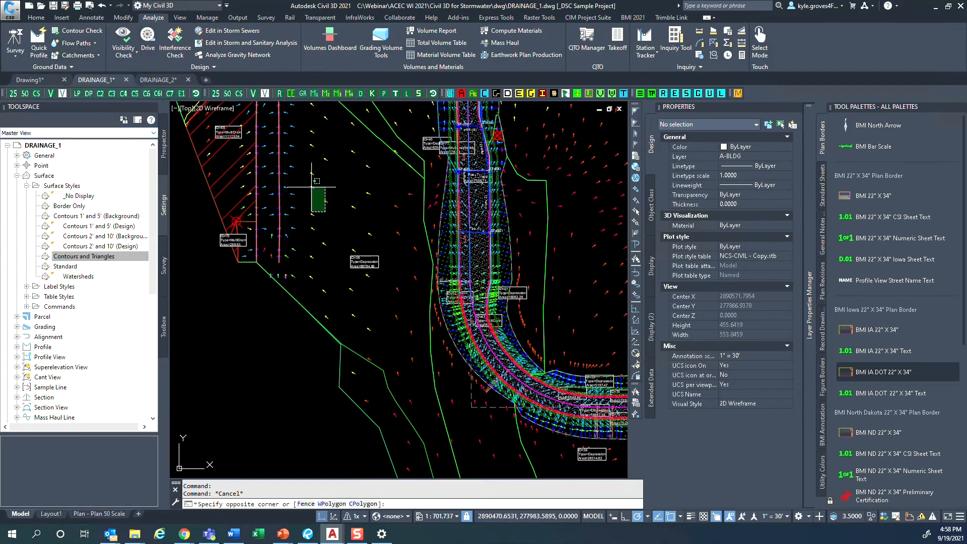
click(311, 189)
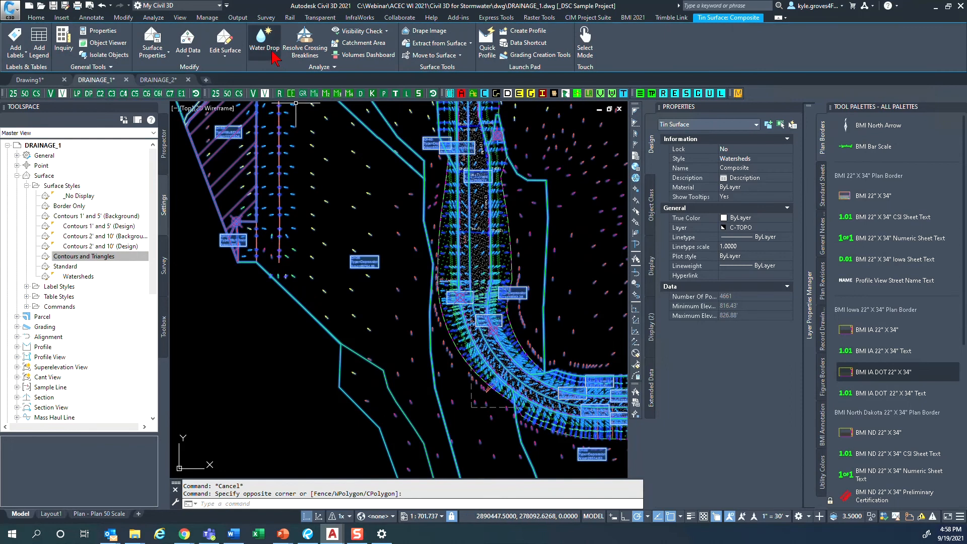
key(ctrl)
key(ctrl)
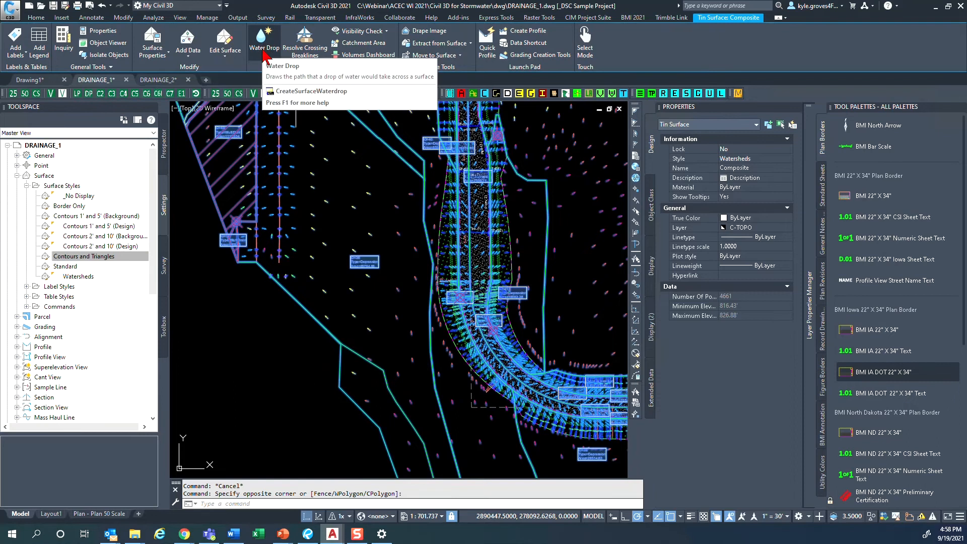
click(262, 49)
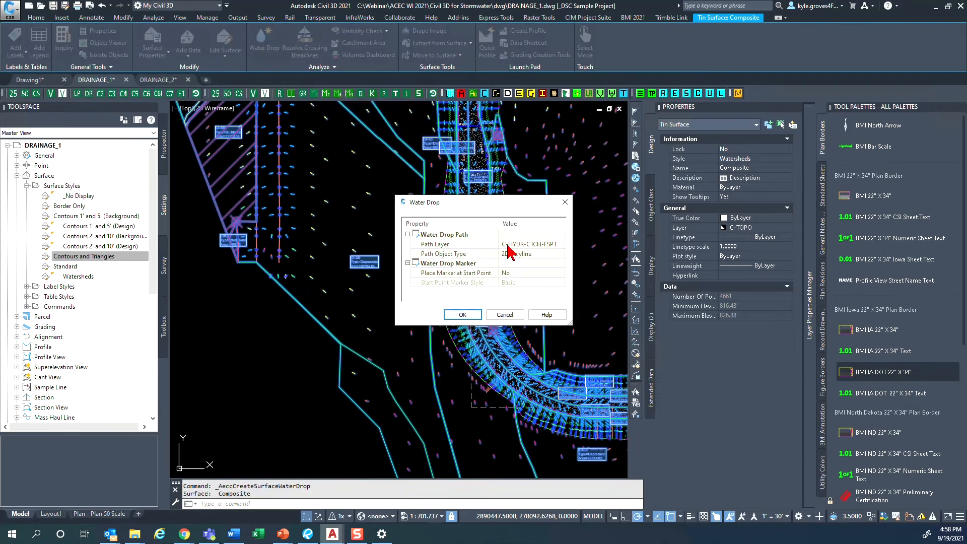
click(533, 249)
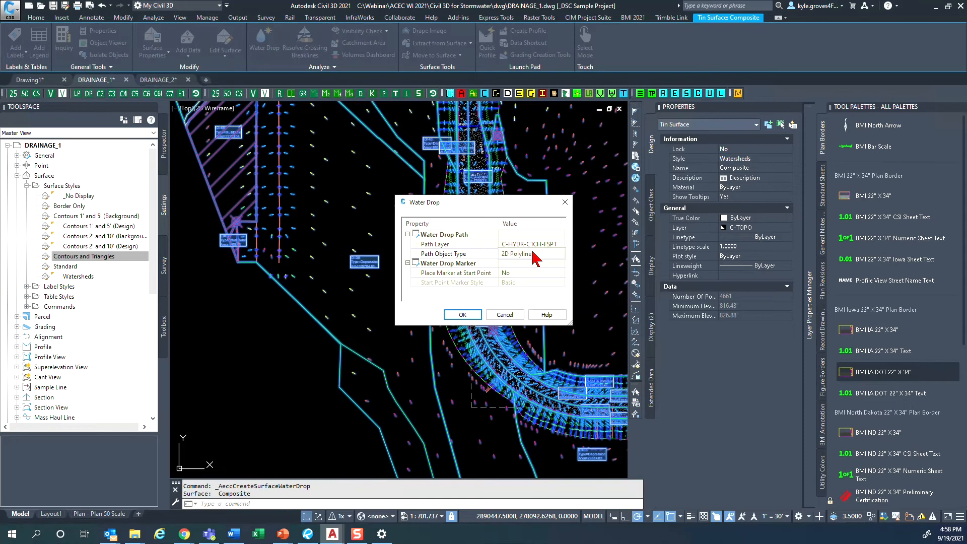
click(532, 249)
click(533, 263)
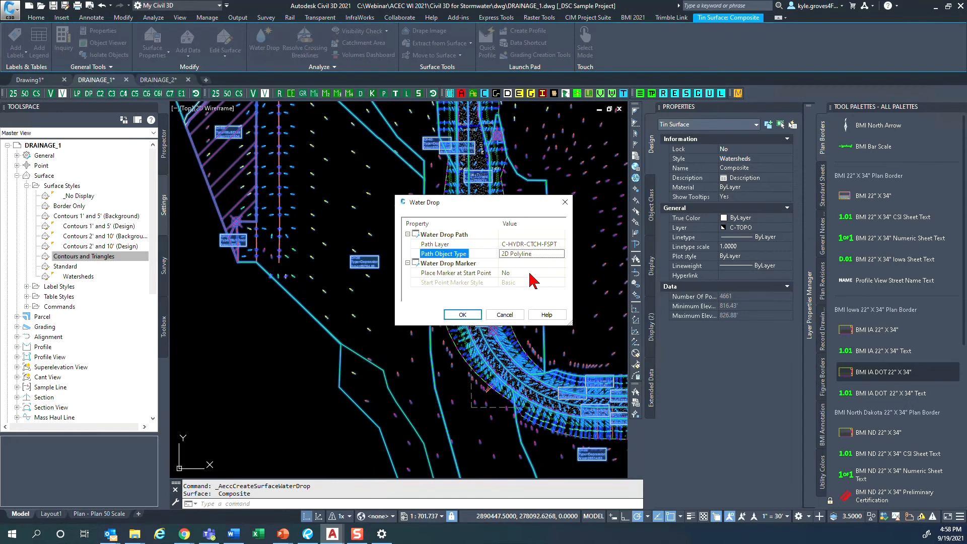
- Assign the water drop paths to layer C-HYDR-CTCH-FSPT and accept the Water Drop settings
click(562, 244)
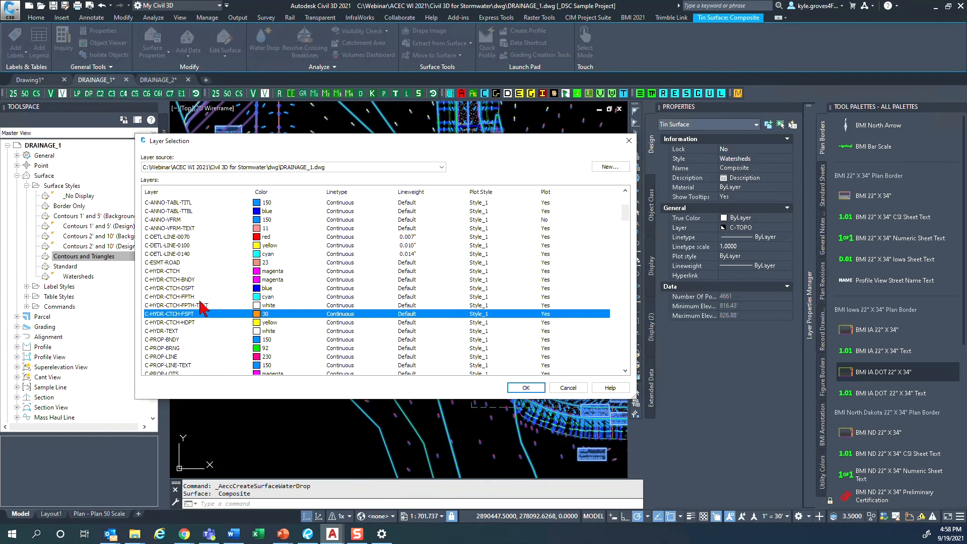
click(193, 297)
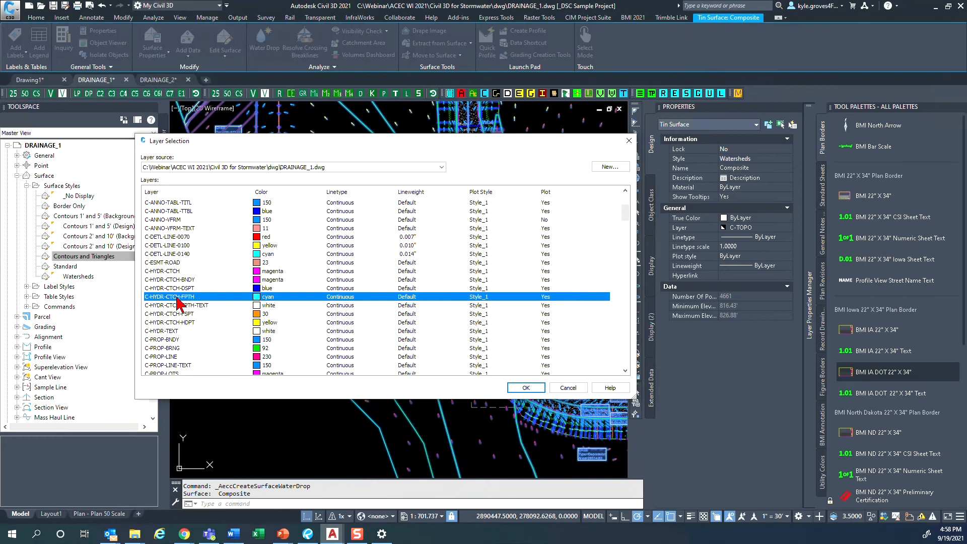
click(201, 316)
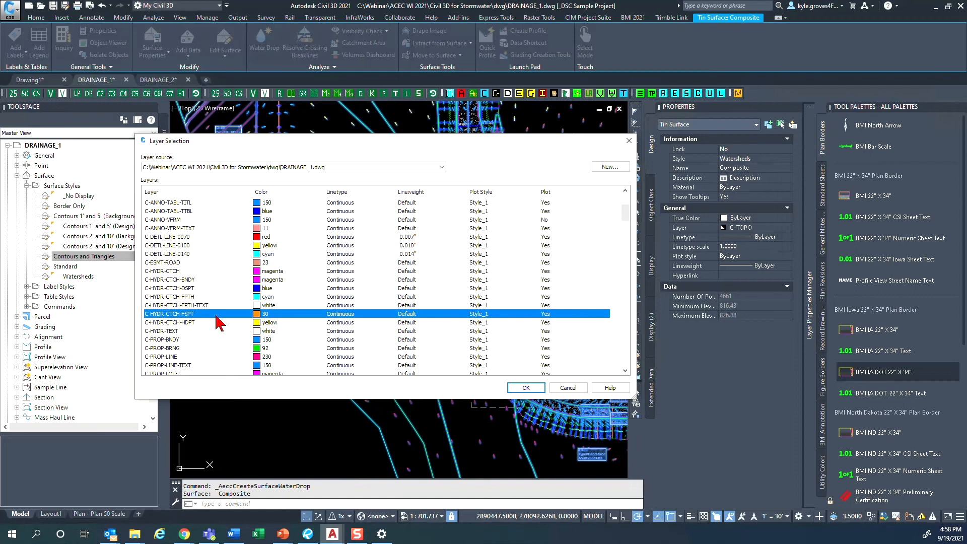
click(529, 392)
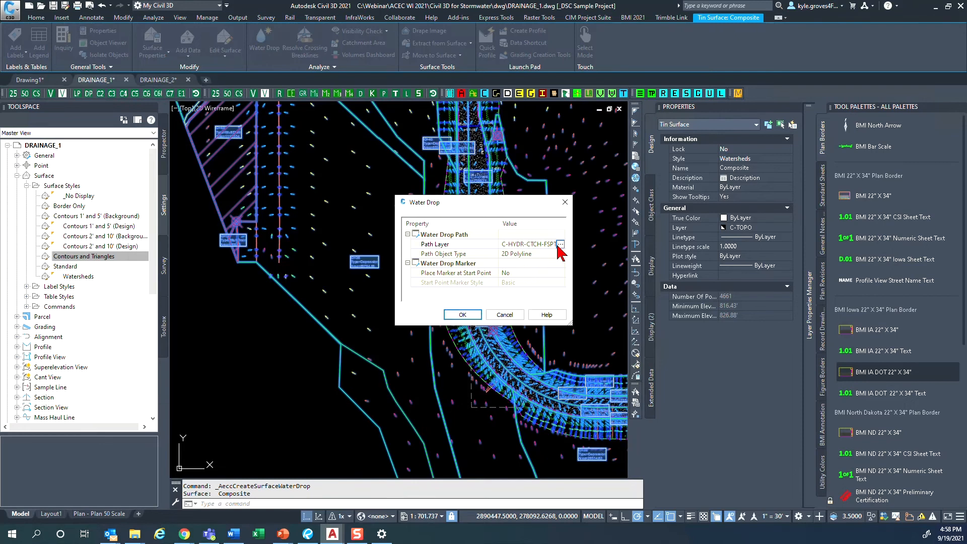
click(469, 315)
- Trace water drop paths from several points in the depression watershed east of the hatched multi-drain area
scroll(410, 372, down, 1)
middle_drag(410, 371, 403, 272)
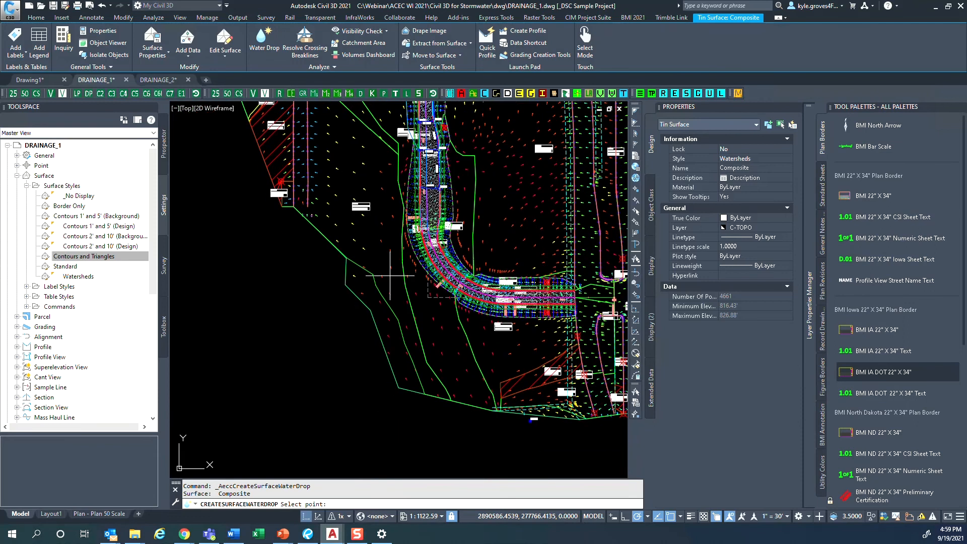
middle_drag(334, 146, 341, 276)
scroll(341, 276, up, 2)
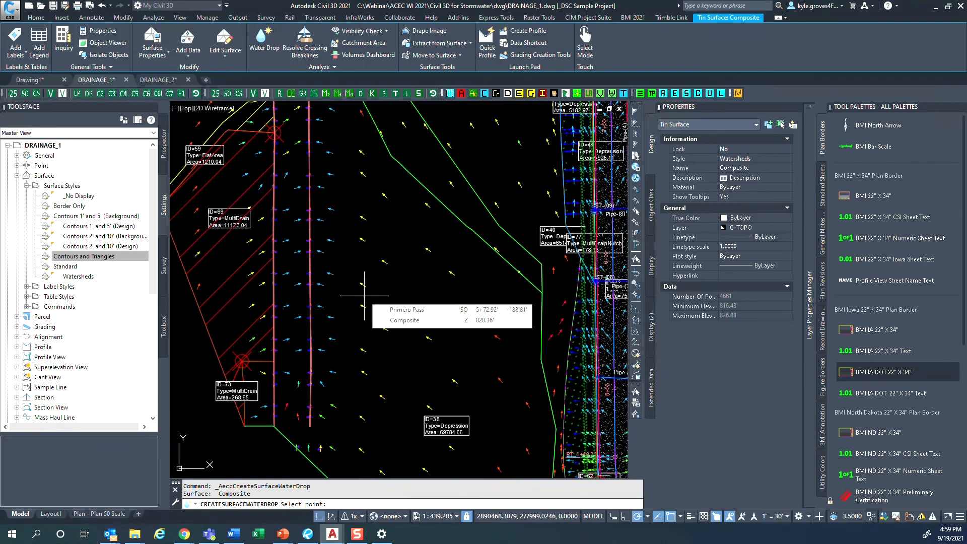
middle_drag(310, 204, 318, 246)
click(408, 292)
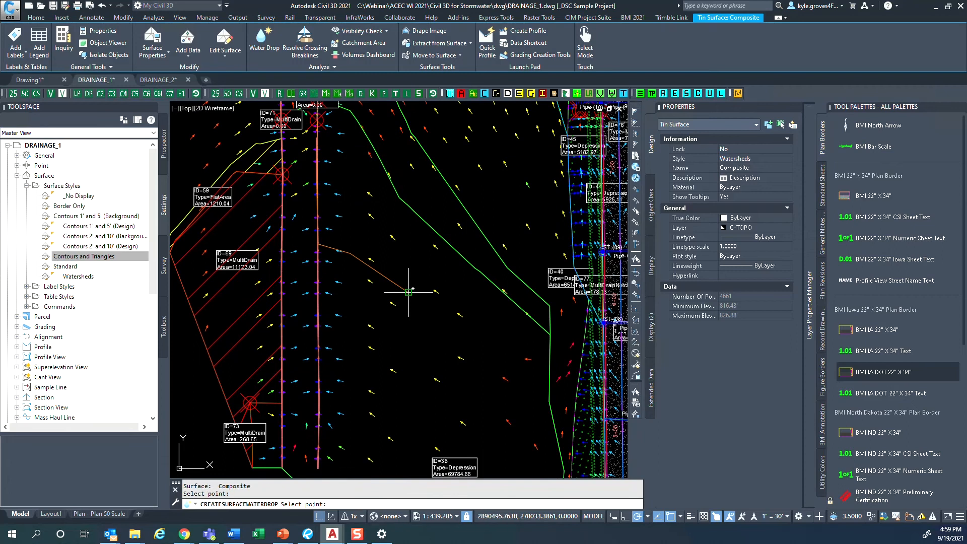
click(417, 339)
click(491, 358)
click(466, 292)
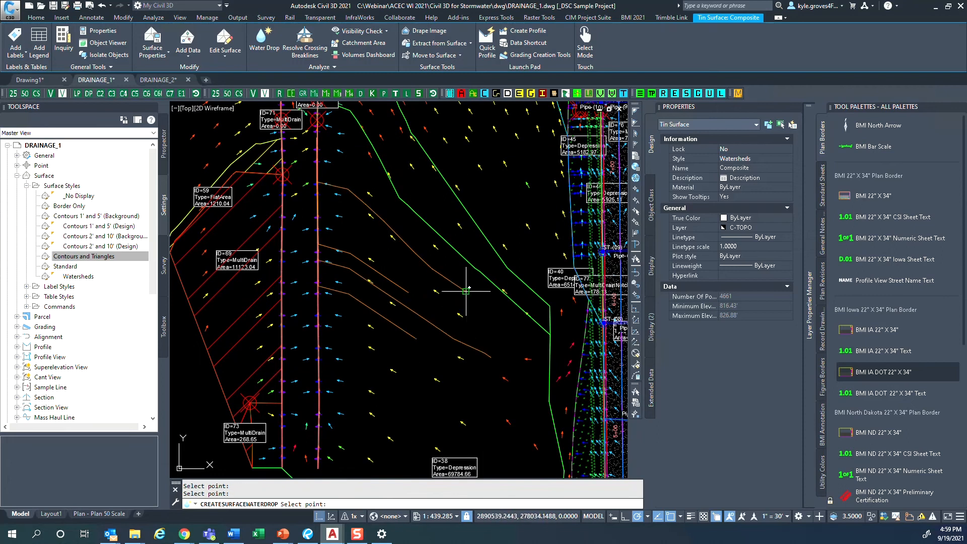
click(409, 421)
- Add water drops between the existing paths and inspect where a path meets the ditch line beside the hatched multi-drain area
middle_drag(486, 463, 483, 375)
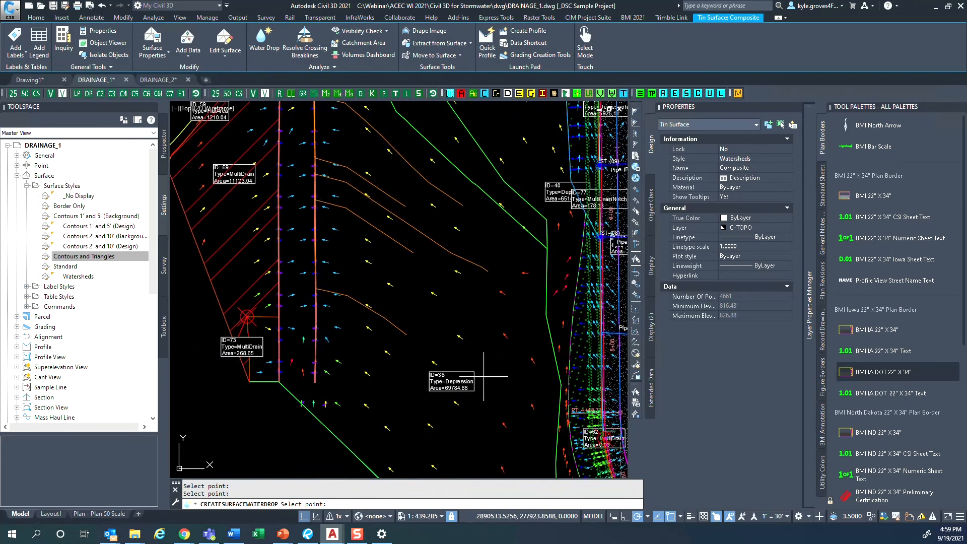
scroll(428, 352, up, 5)
scroll(448, 337, down, 5)
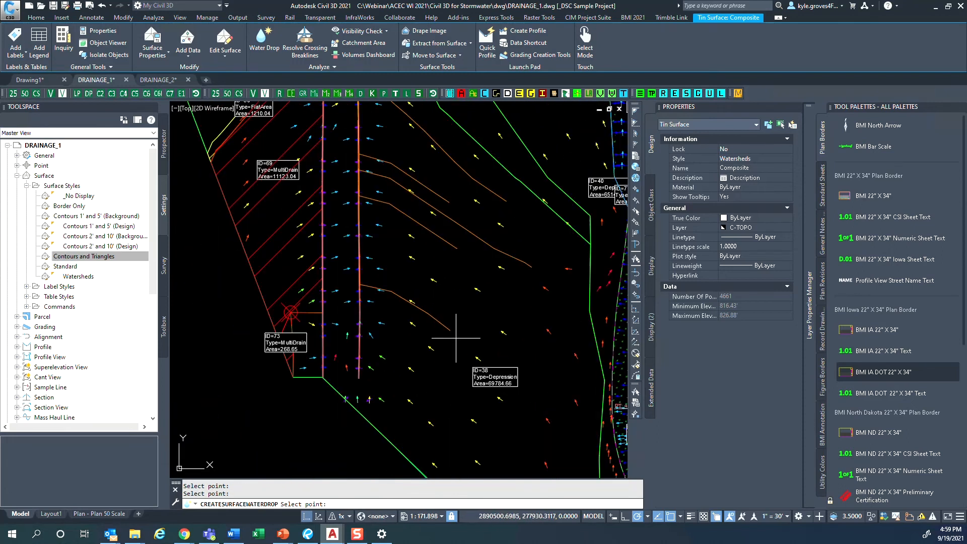
click(482, 280)
click(344, 191)
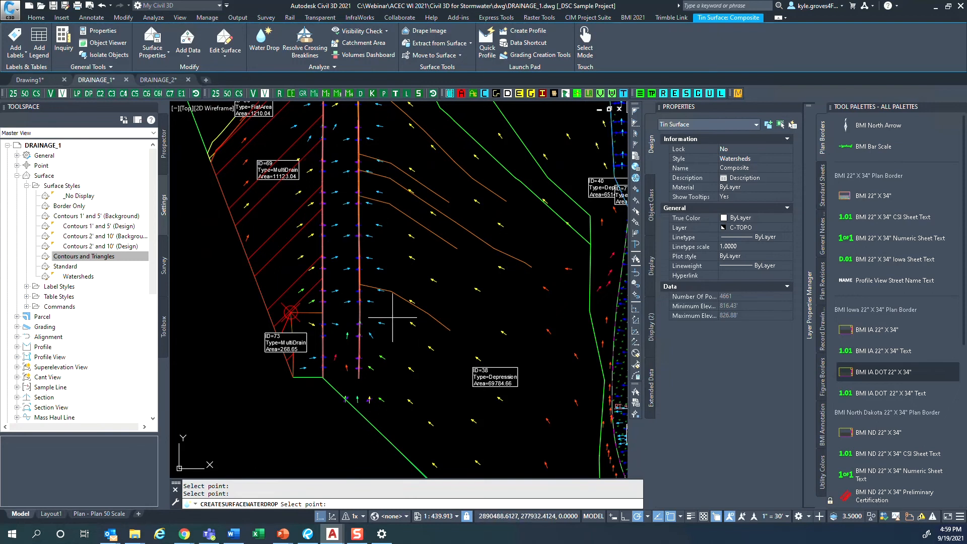
scroll(393, 317, up, 5)
scroll(403, 352, up, 5)
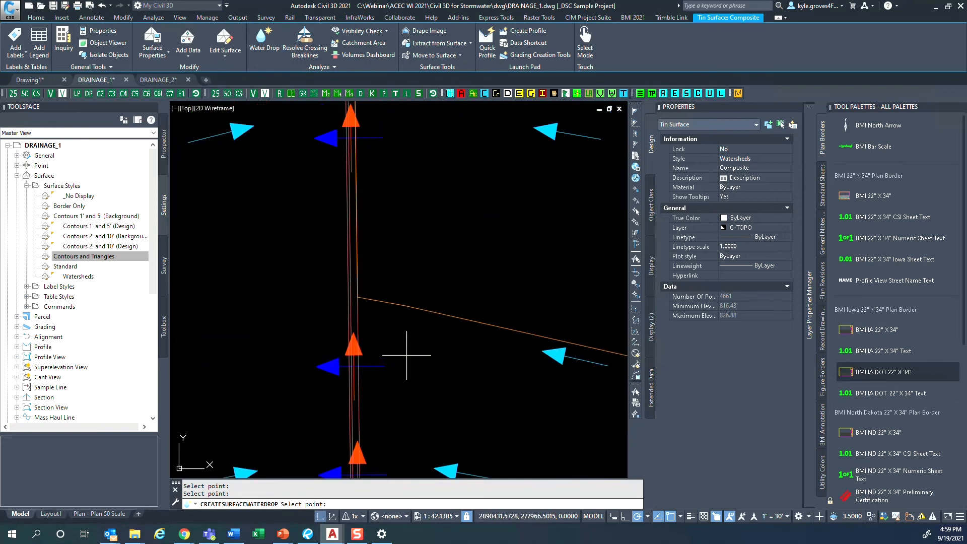
scroll(398, 202, down, 6)
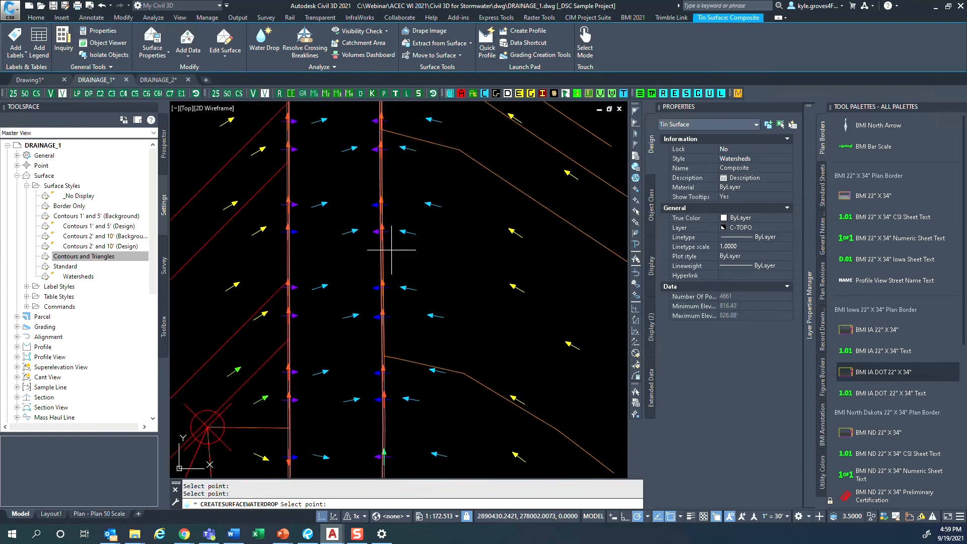
scroll(393, 262, down, 3)
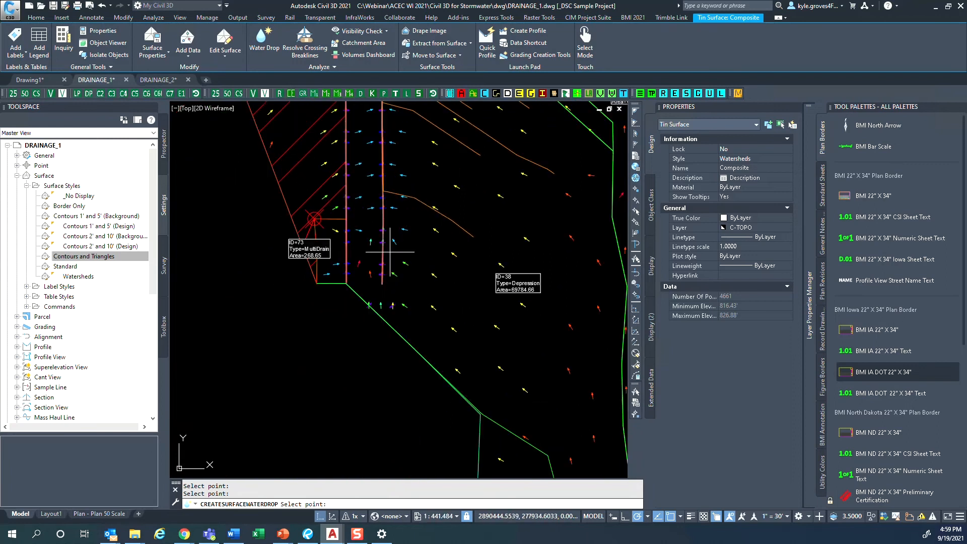
- Place water drops at the ditch's southern end and across the depression watershed towards its eastern boundary
click(389, 252)
click(544, 352)
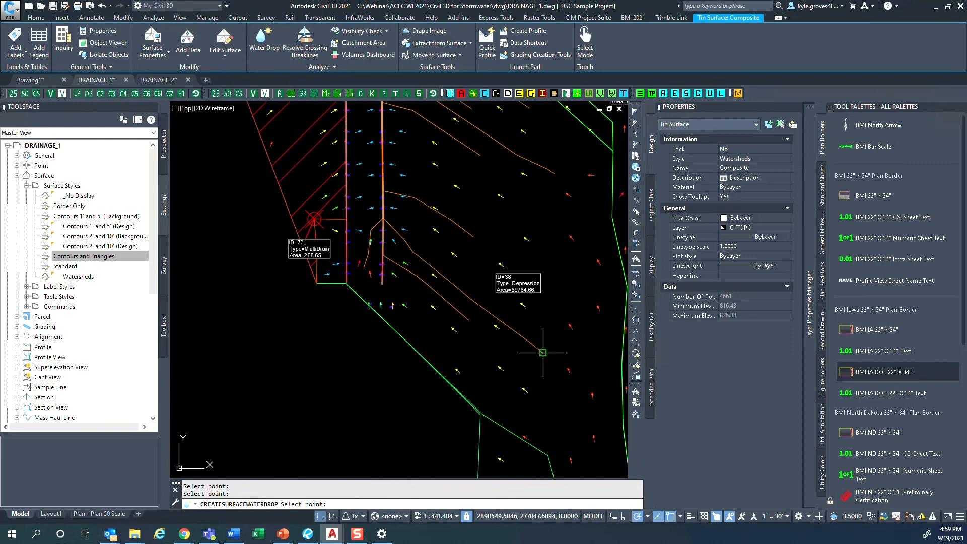
click(570, 252)
click(569, 191)
- Trace water drop paths from points on both sides of the watershed boundary just west of the corridor
middle_drag(575, 227, 453, 282)
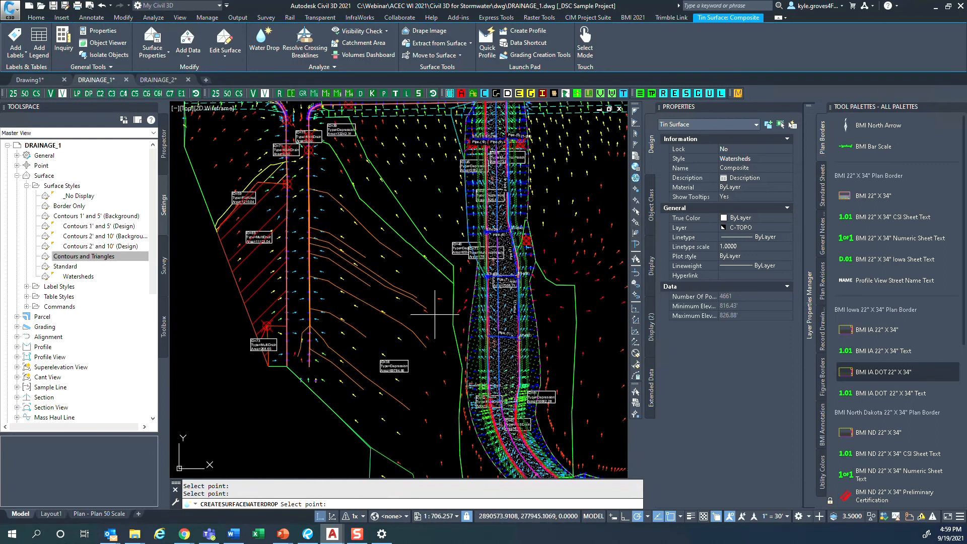
scroll(395, 236, up, 2)
middle_drag(465, 336, 420, 256)
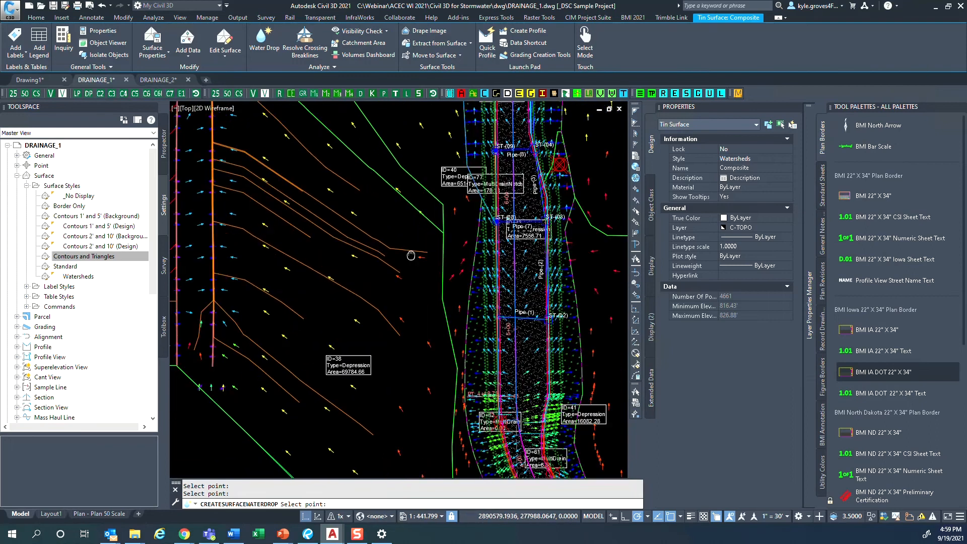
scroll(429, 260, up, 4)
click(495, 251)
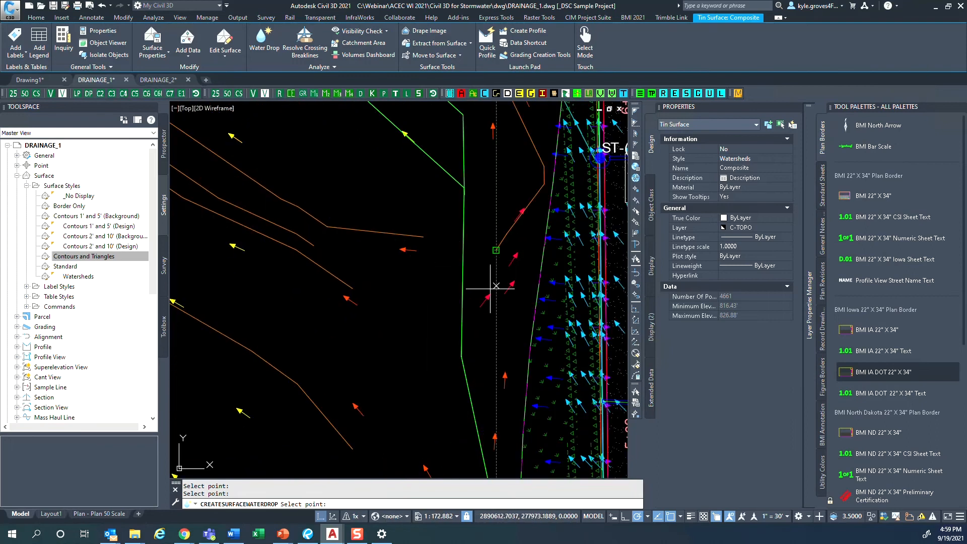
click(473, 310)
click(446, 325)
click(466, 353)
click(448, 371)
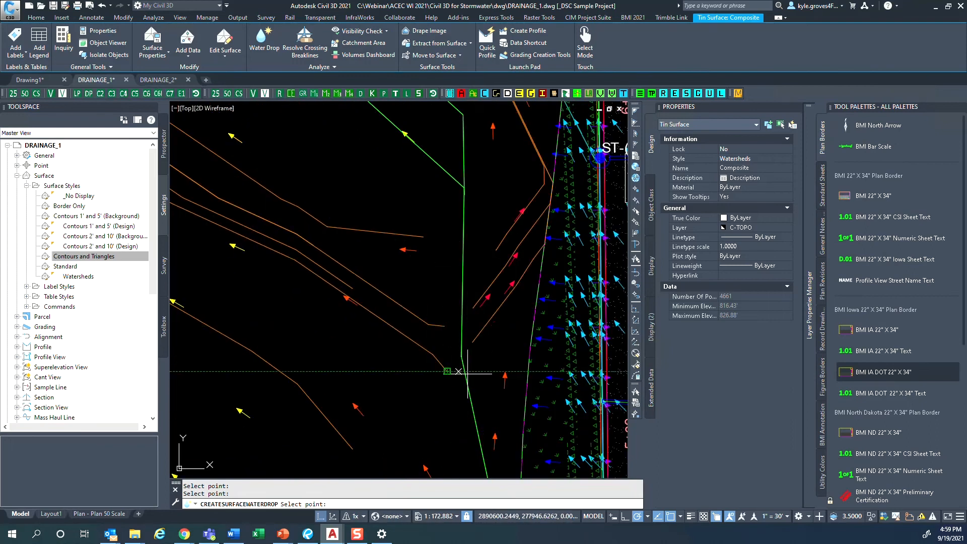
click(465, 374)
- Place a water drop exactly on the watershed boundary line south of the existing paths and end the Water Drop command
scroll(458, 405, down, 4)
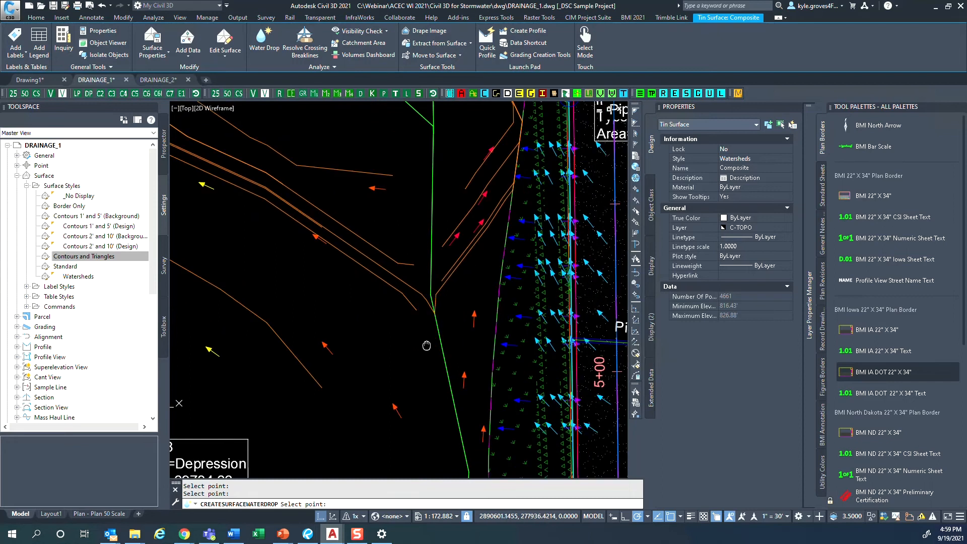
middle_drag(431, 348, 430, 388)
scroll(429, 386, up, 8)
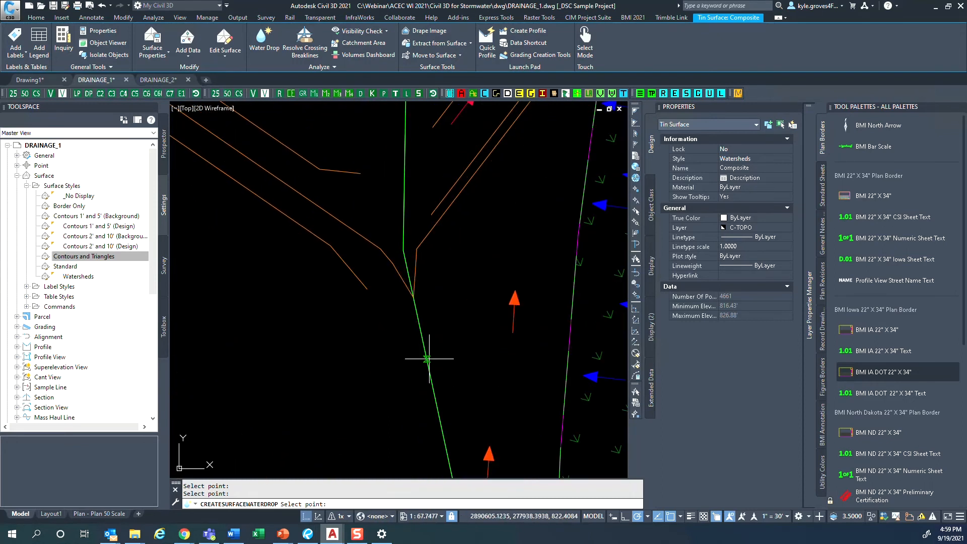
click(427, 360)
scroll(452, 398, down, 2)
middle_drag(451, 397, 414, 322)
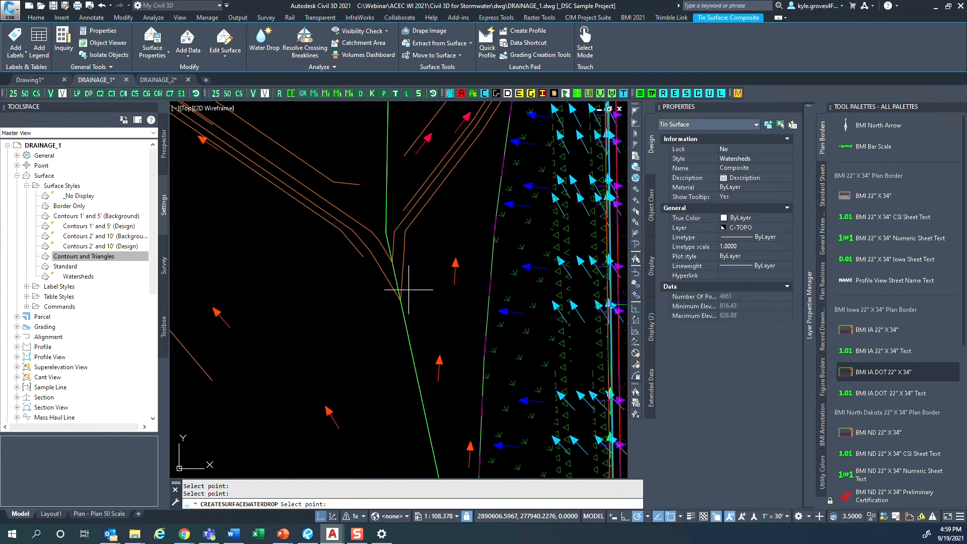
key(Escape)
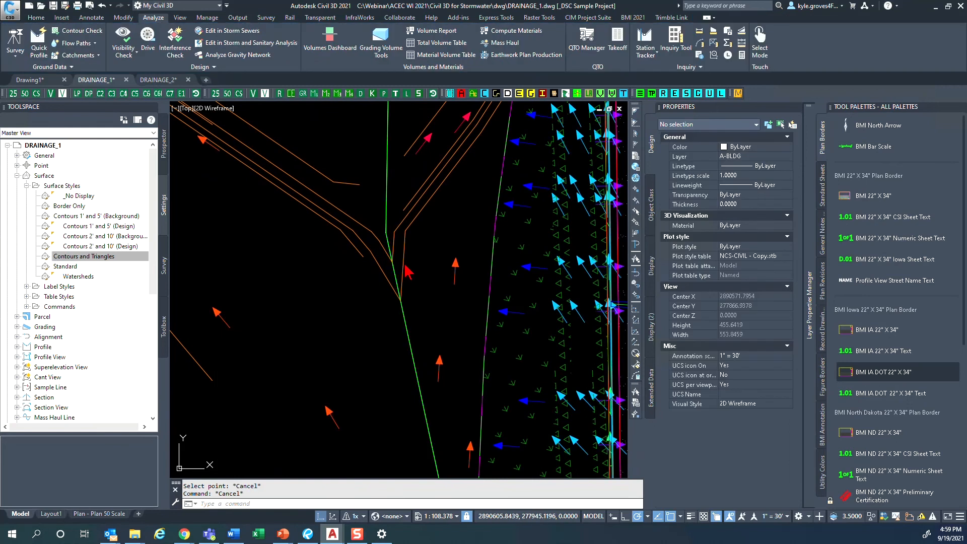
- Inspect the two water drop polylines that start from the same point on the watershed boundary
click(403, 264)
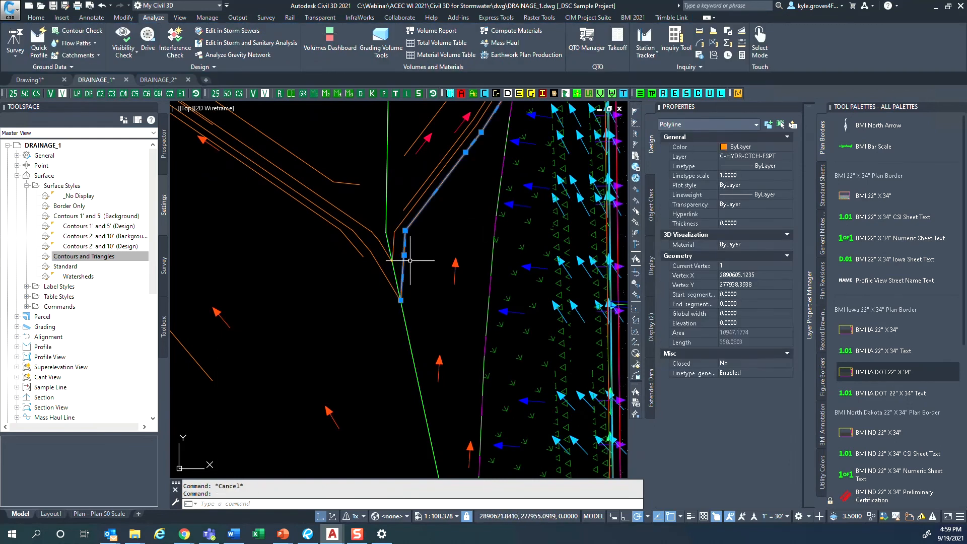
key(Escape)
click(385, 275)
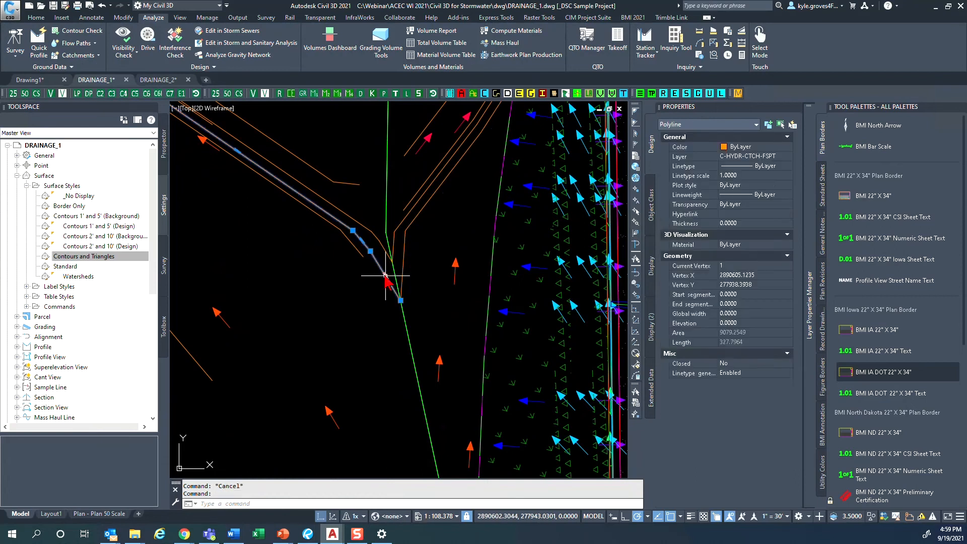
key(Escape)
- Run Water Drop on the Composite surface and trace flow paths in the watershed southwest of the existing paths, beside the road's curve
scroll(341, 300, down, 8)
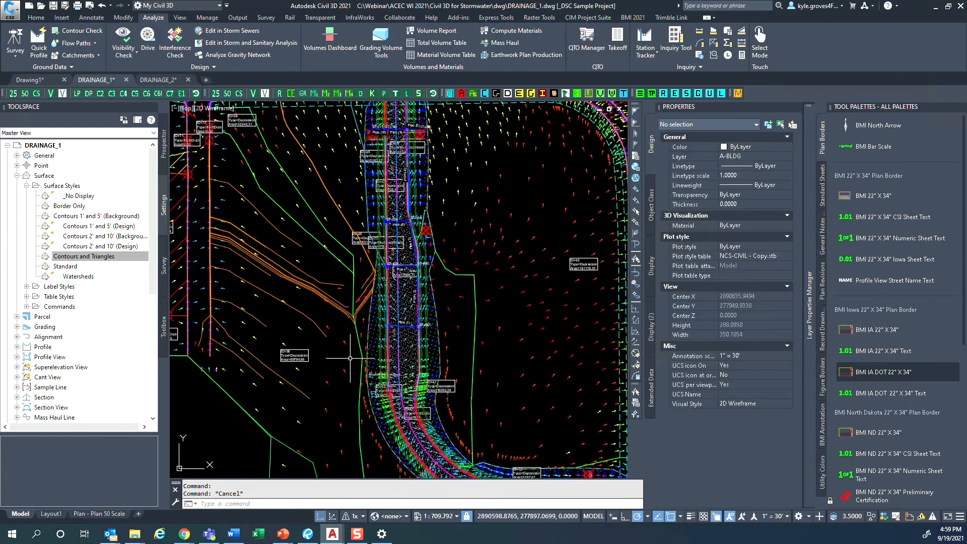
middle_drag(340, 378, 367, 328)
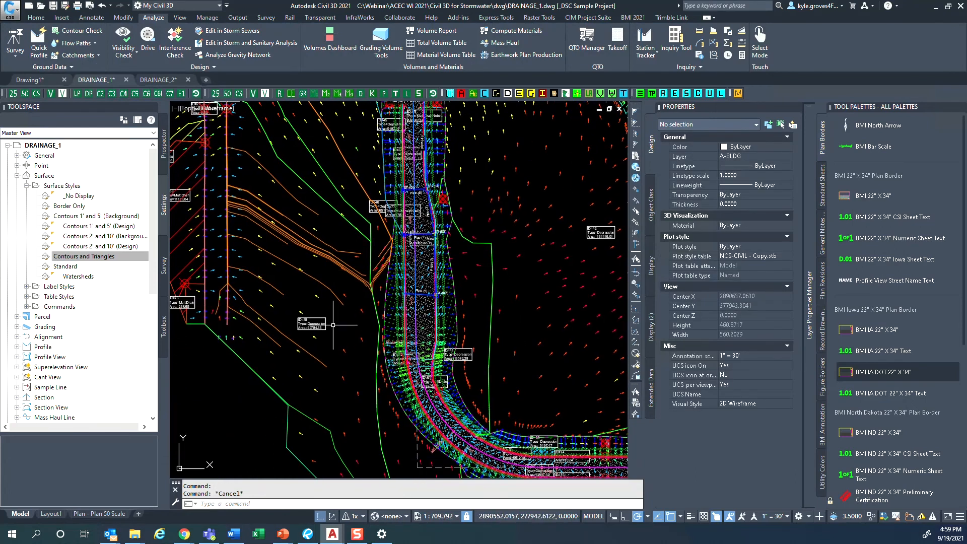
middle_drag(352, 362, 344, 294)
click(346, 301)
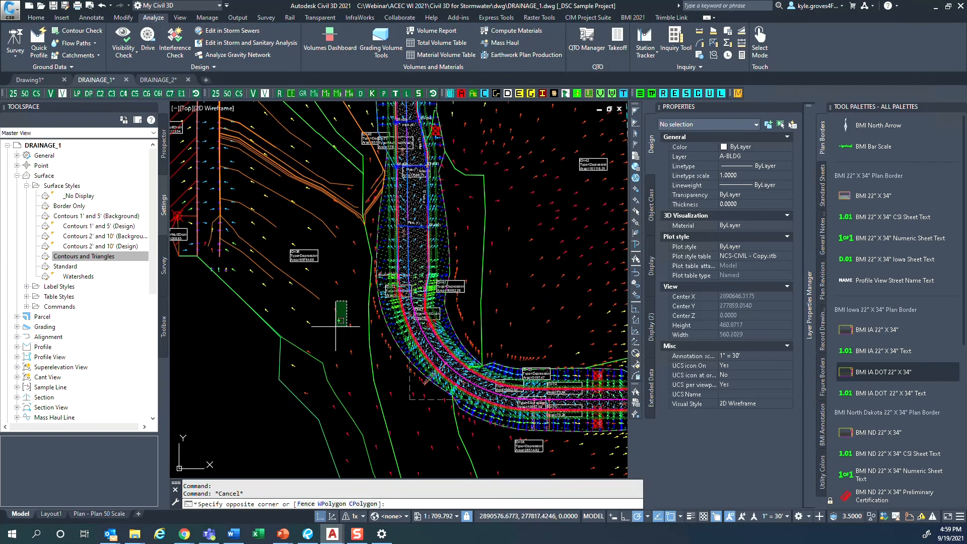
click(318, 327)
click(264, 43)
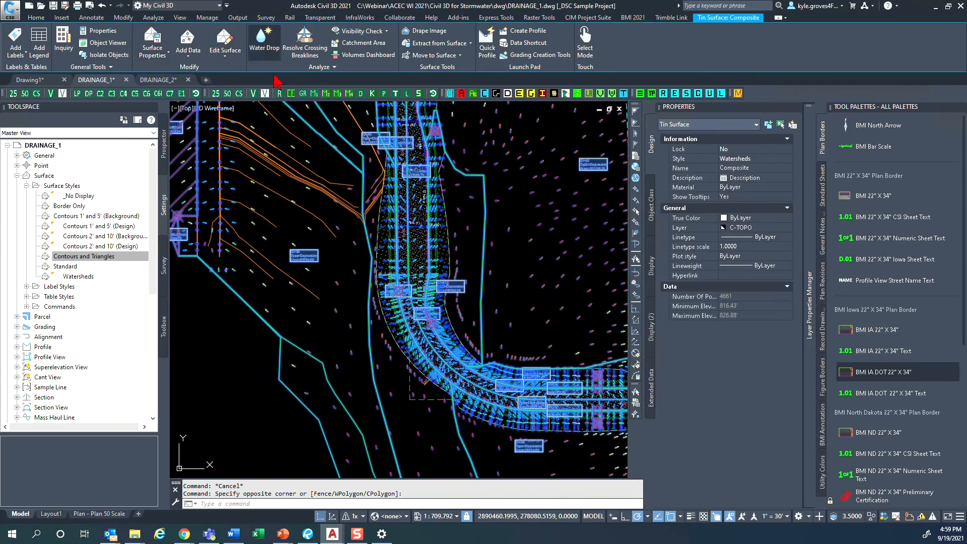
click(453, 316)
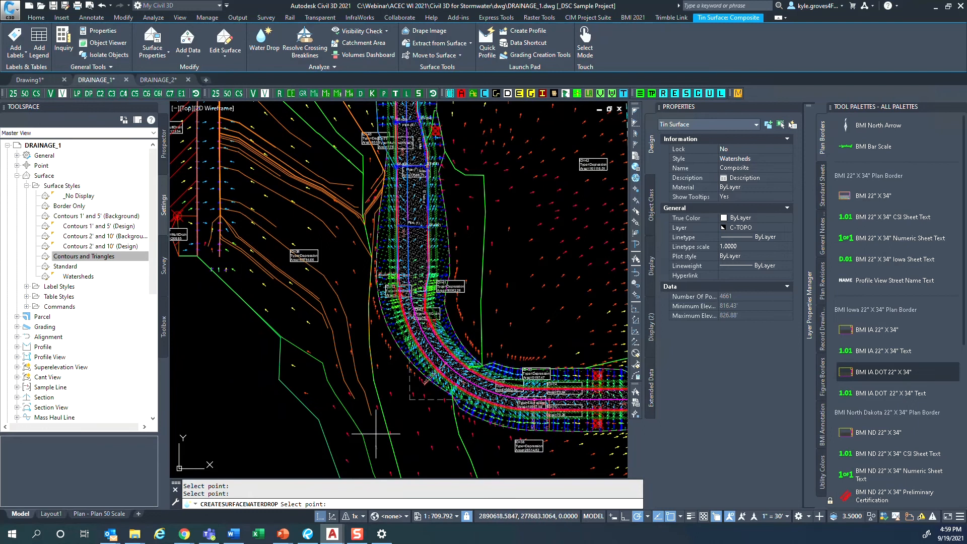
- With object snap turned off, place water drops southward through the watershed up to the surface's southern boundary and end the Water Drop command
middle_drag(376, 428, 353, 314)
key(F3)
middle_drag(360, 348, 354, 317)
click(354, 319)
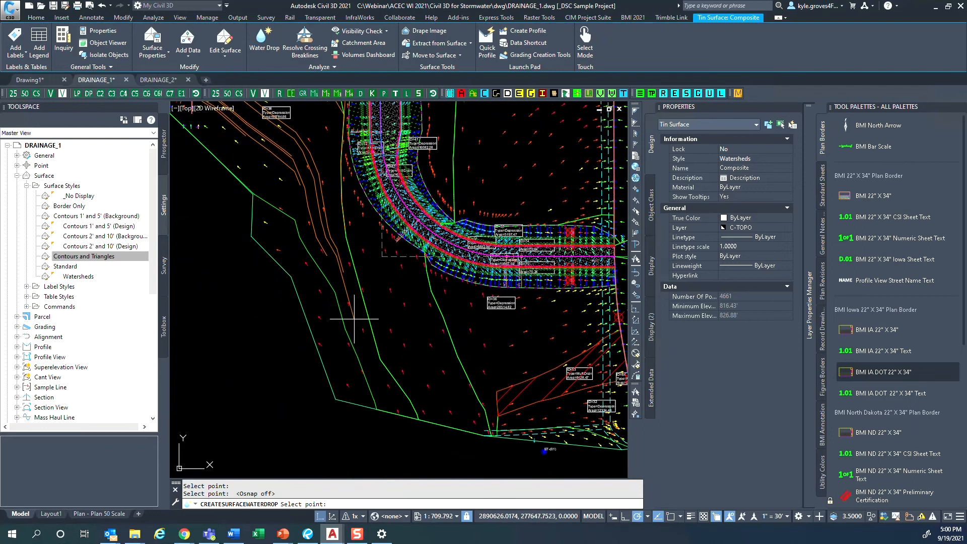
click(370, 351)
click(383, 386)
click(388, 401)
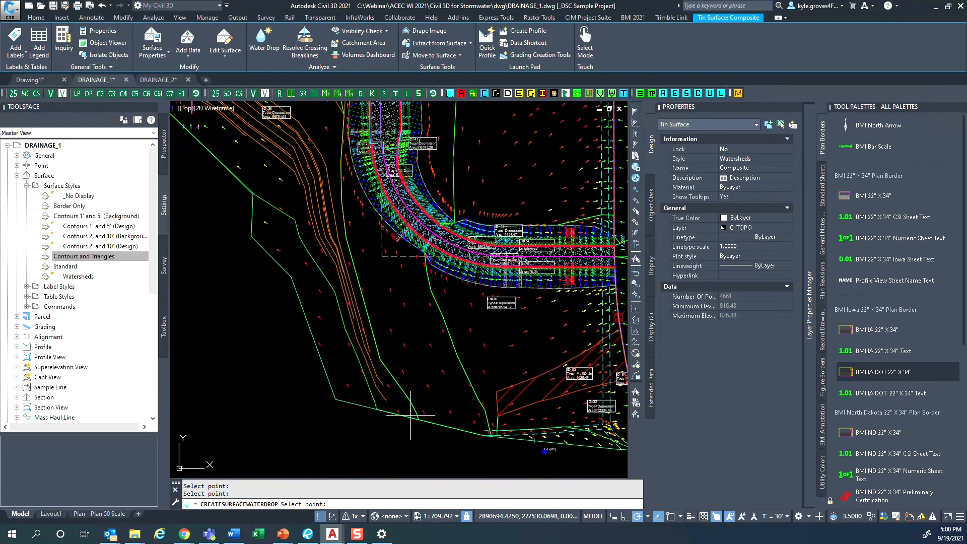
click(410, 416)
scroll(410, 416, up, 3)
key(Escape)
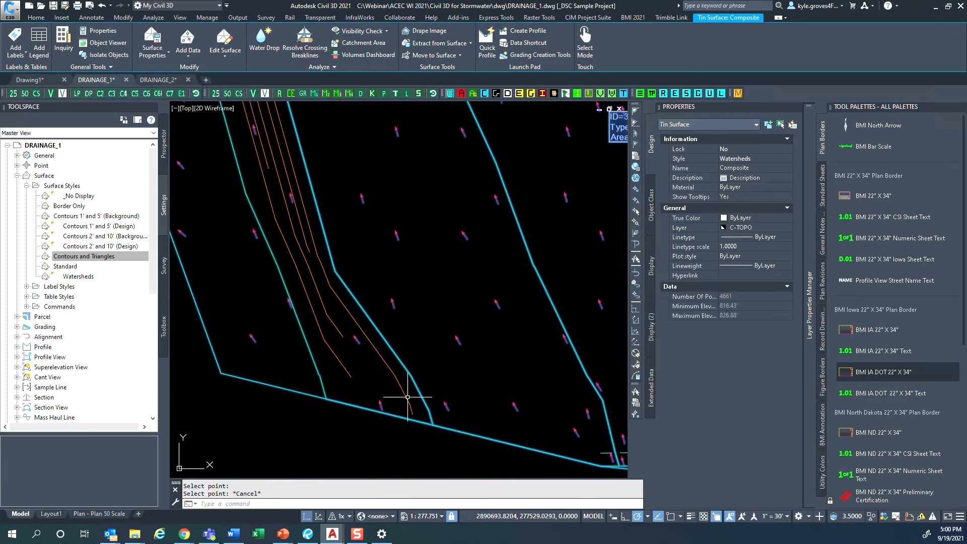
key(Escape)
- Move the water drop path starting nearest the southern surface boundary onto the C-HYDR-CTCH-FPTH layer
click(407, 401)
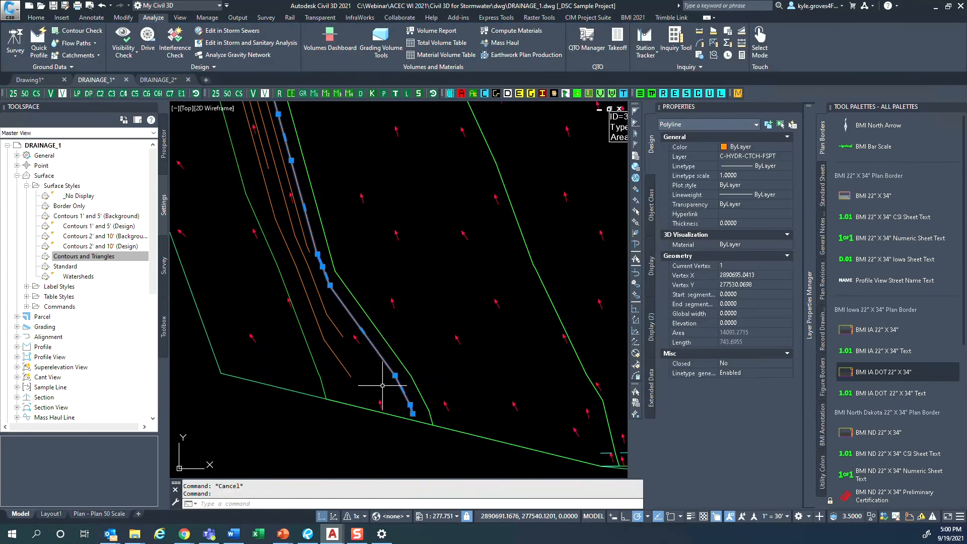
scroll(353, 323, down, 8)
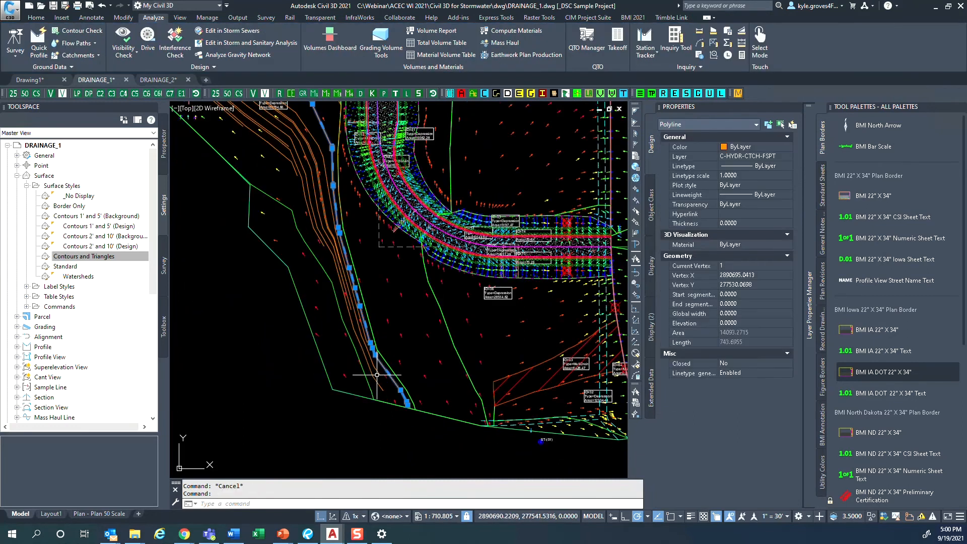
middle_drag(310, 245, 317, 262)
scroll(341, 323, up, 4)
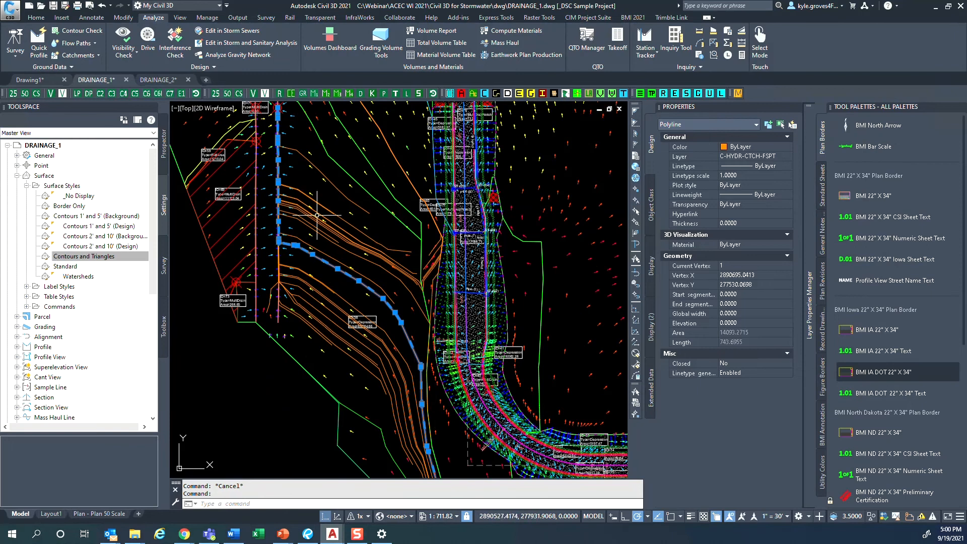
scroll(317, 215, down, 3)
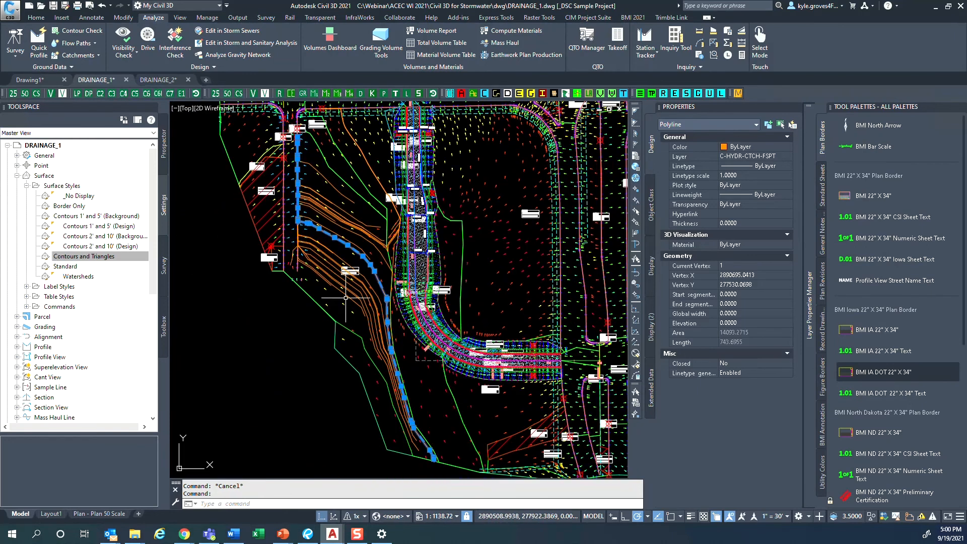
middle_drag(392, 359, 377, 331)
click(765, 155)
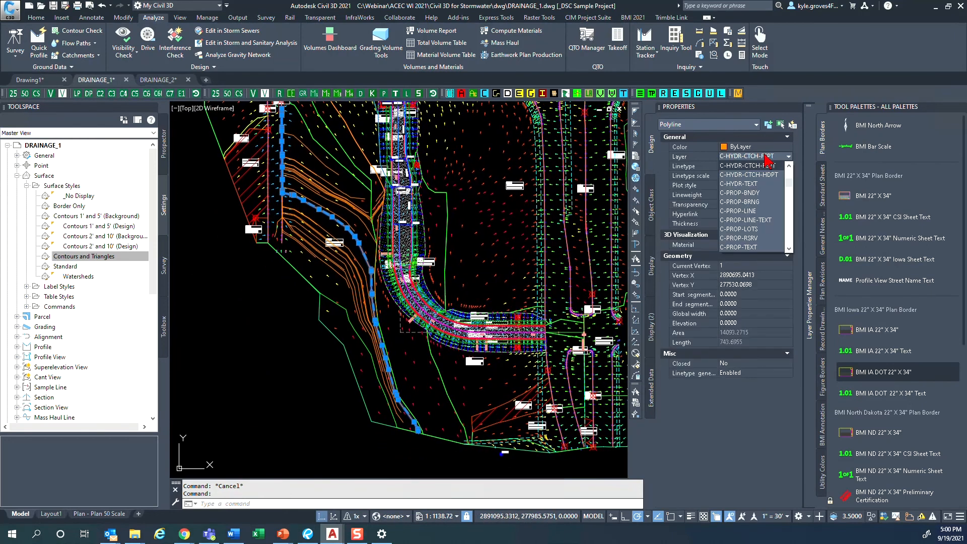
scroll(768, 173, up, 1)
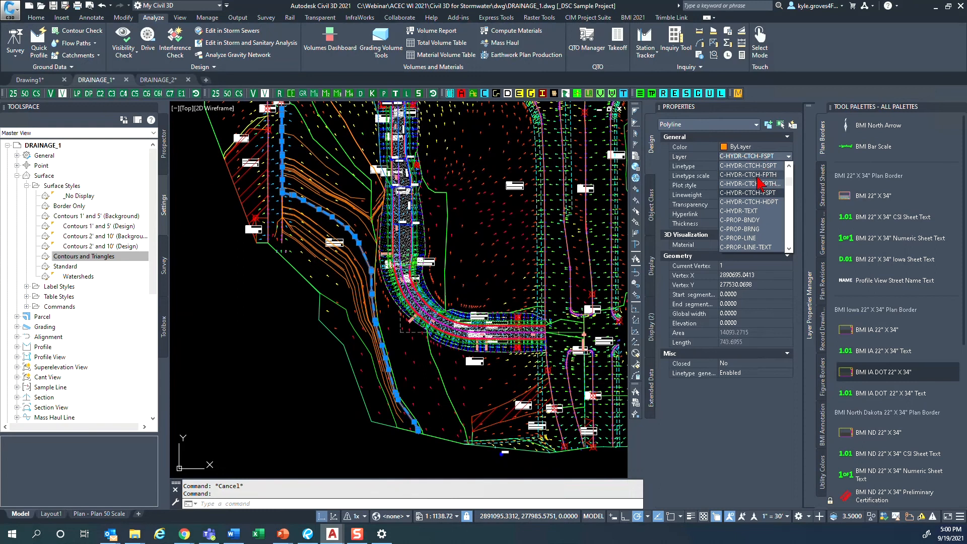
key(Escape)
key(Escape)
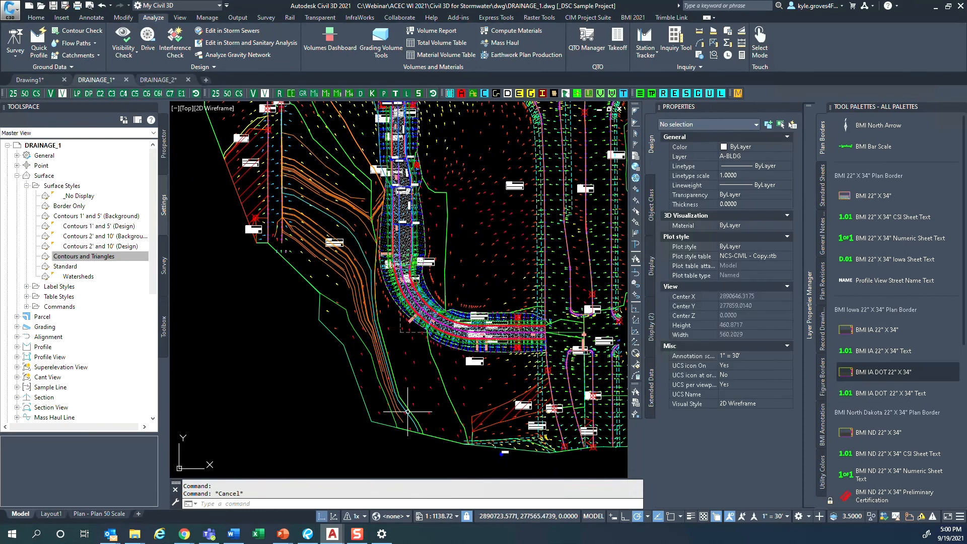
- Select all remaining water drop polylines on the C-HYDR-CTCH-FSPT layer with Select Similar and erase them
scroll(405, 407, up, 8)
click(361, 387)
click(345, 398)
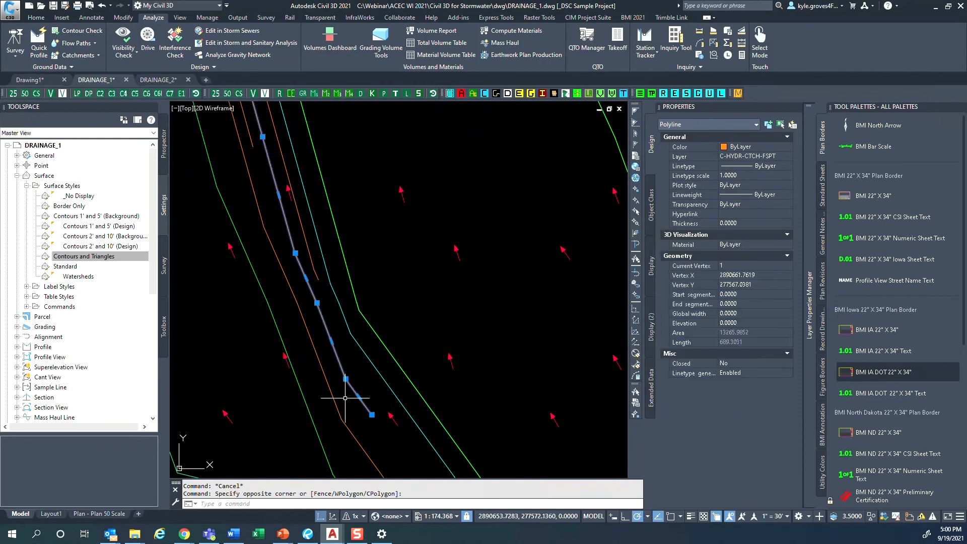
right_click(345, 398)
click(381, 391)
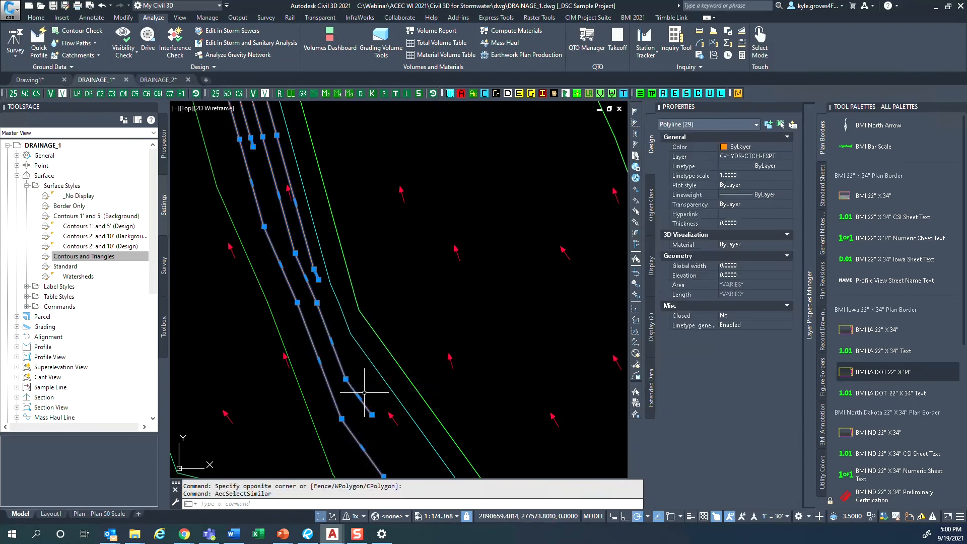
scroll(364, 391, down, 8)
middle_drag(345, 291, 379, 355)
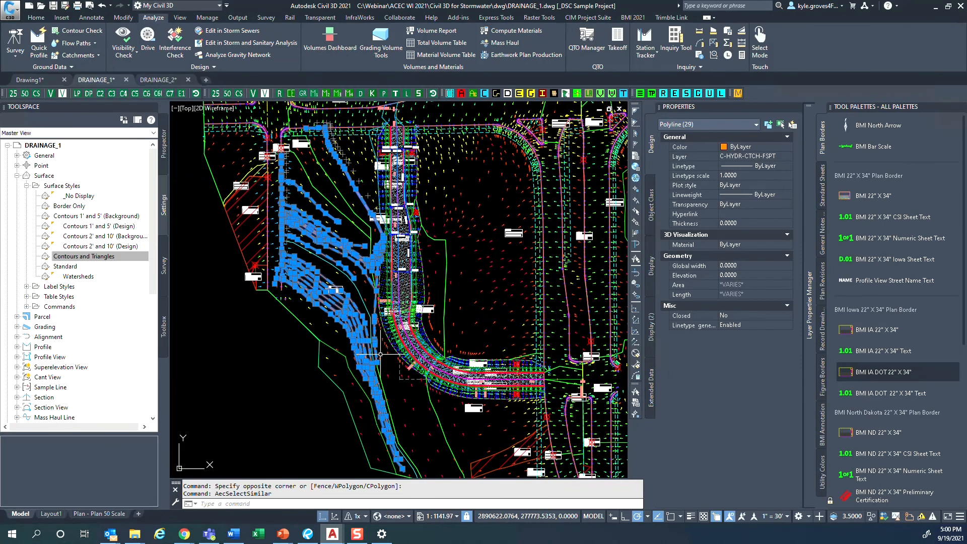
text(e)
key(Return)
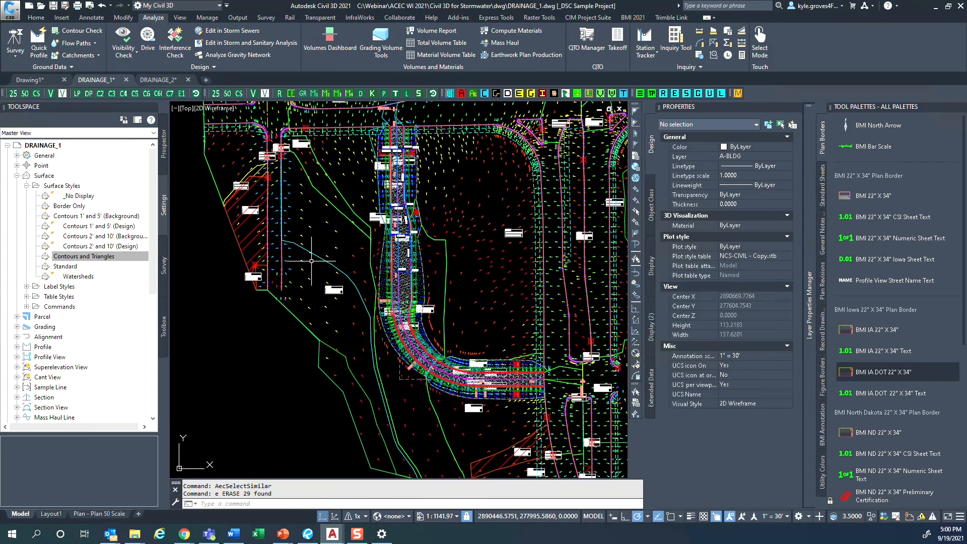
- Set the Composite surface's style to Contours 1' and 5' (Background)
click(345, 248)
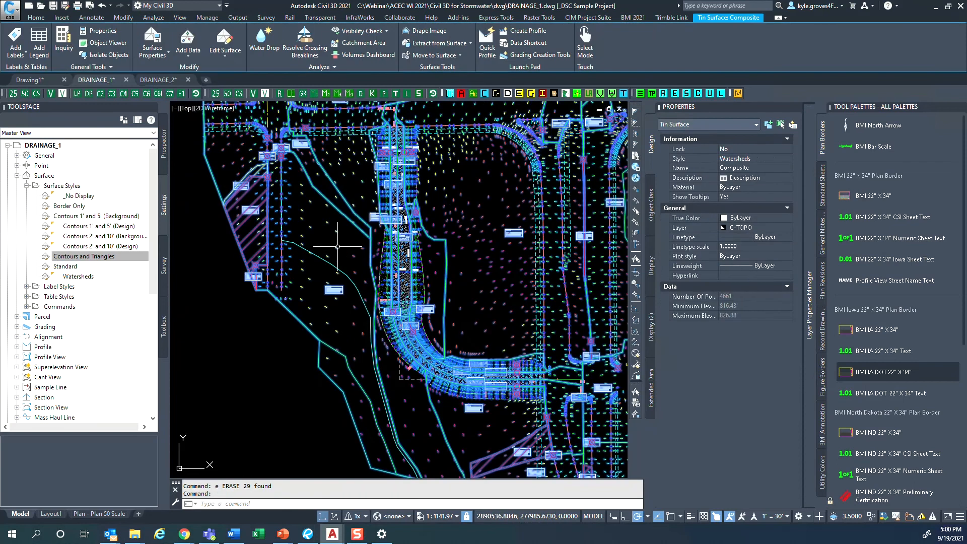
click(767, 159)
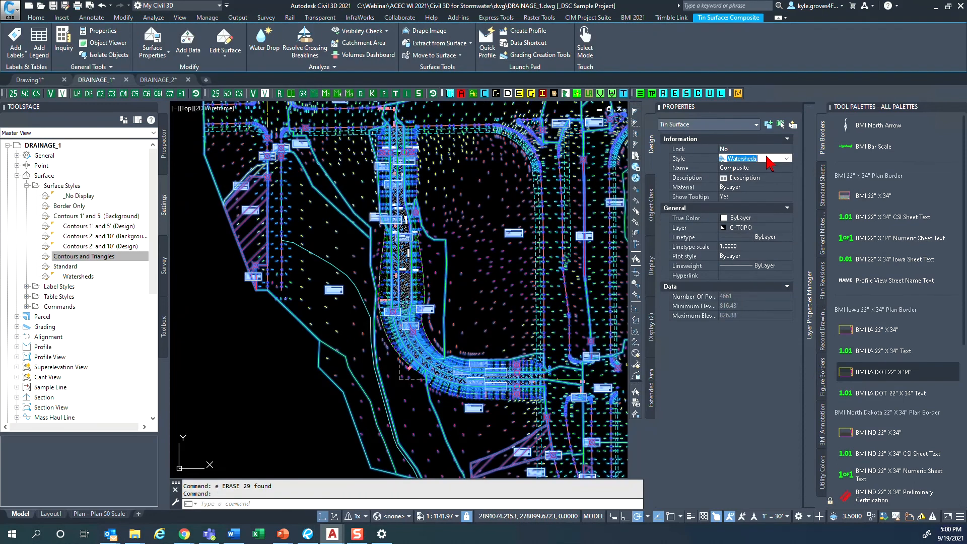
click(767, 160)
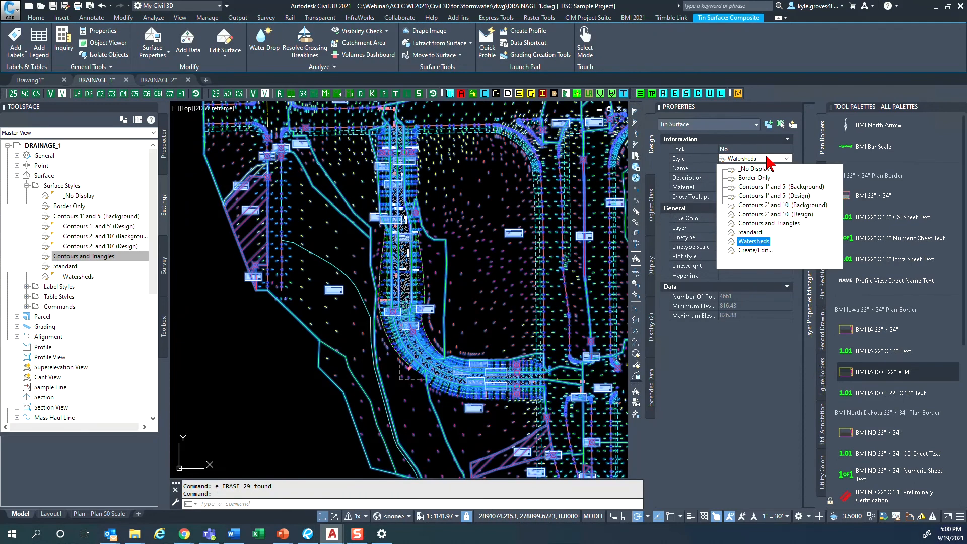
click(780, 186)
key(Escape)
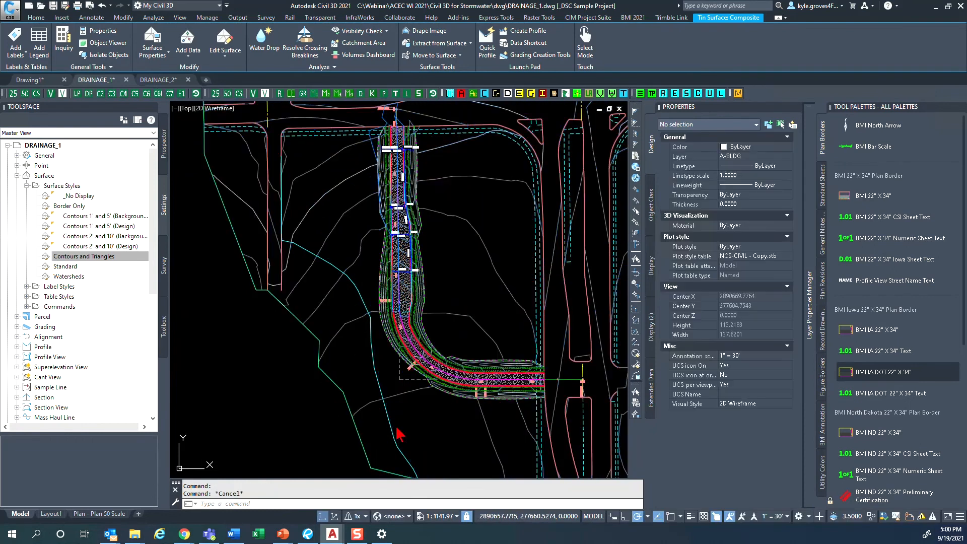
- Examine how the retained flow path crosses the surface contours from the southern boundary to the ditch
scroll(395, 428, up, 2)
scroll(395, 429, up, 5)
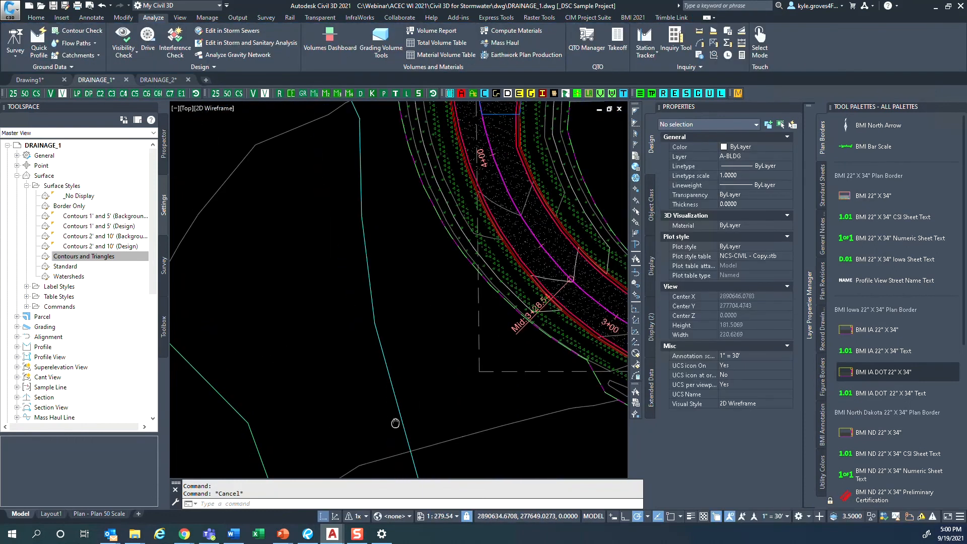
middle_drag(367, 261, 436, 407)
middle_drag(331, 266, 471, 367)
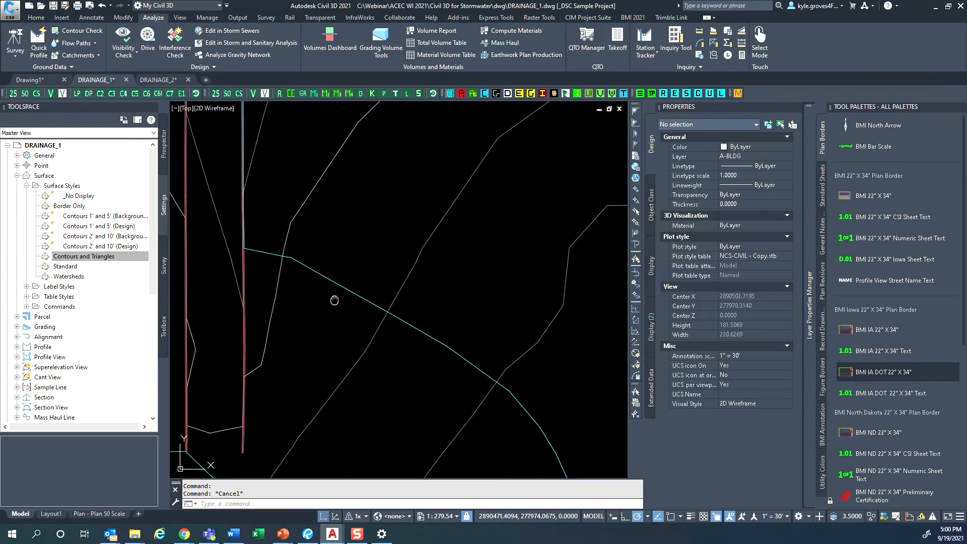
scroll(380, 328, up, 6)
scroll(378, 302, down, 4)
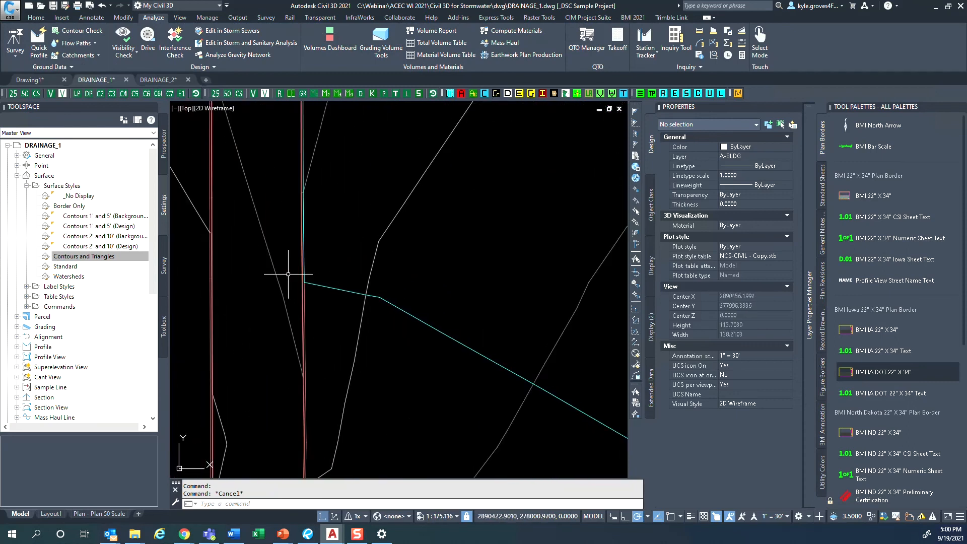
scroll(429, 342, down, 4)
middle_drag(508, 395, 421, 244)
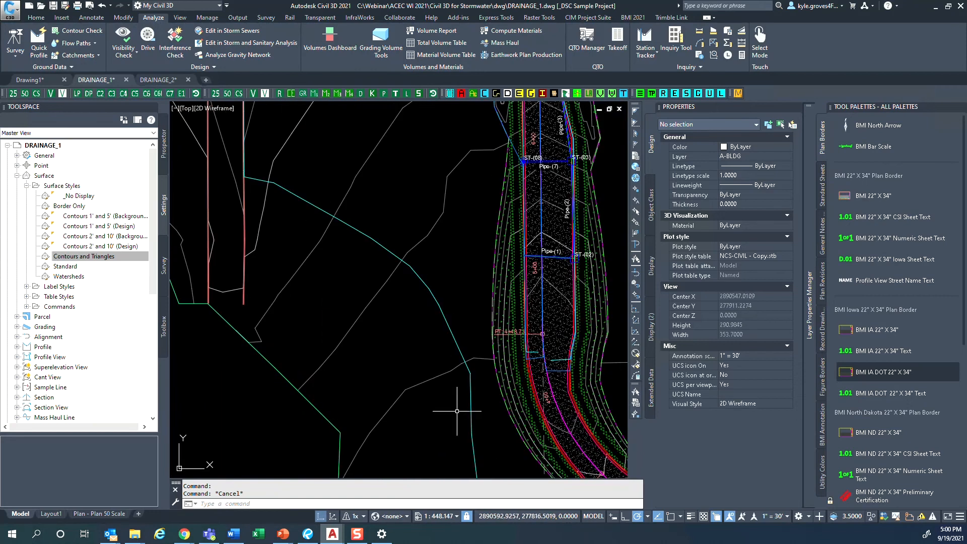
middle_drag(466, 422, 398, 304)
scroll(383, 228, up, 4)
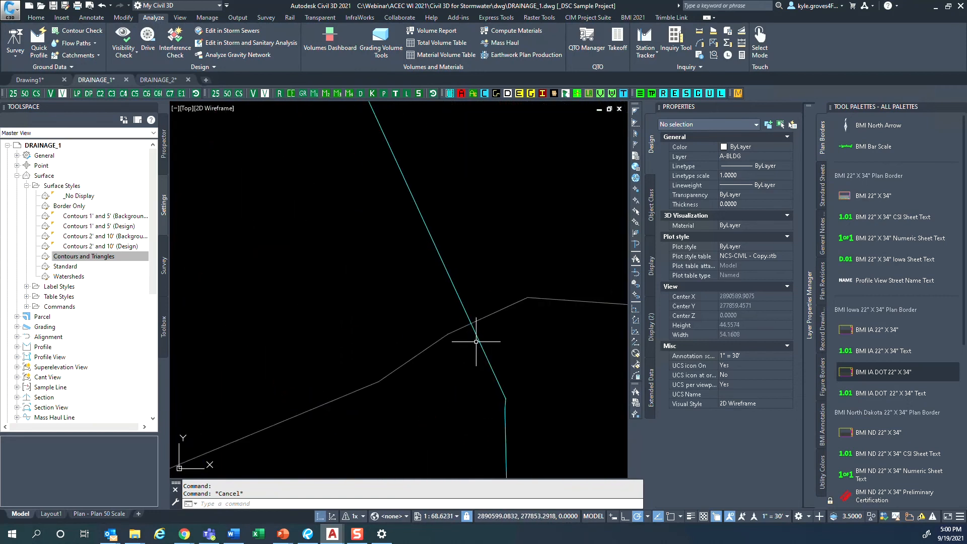
scroll(476, 342, down, 15)
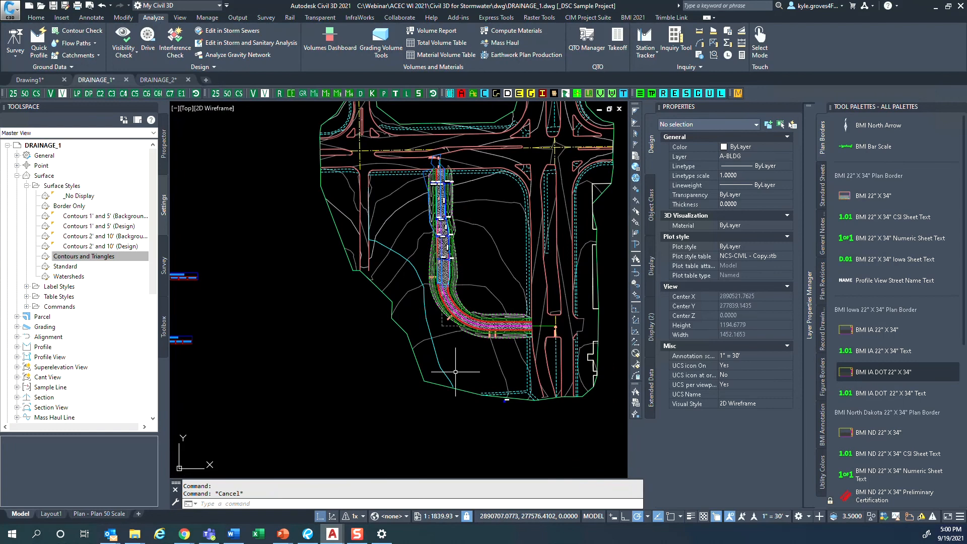
mouse_move(451, 372)
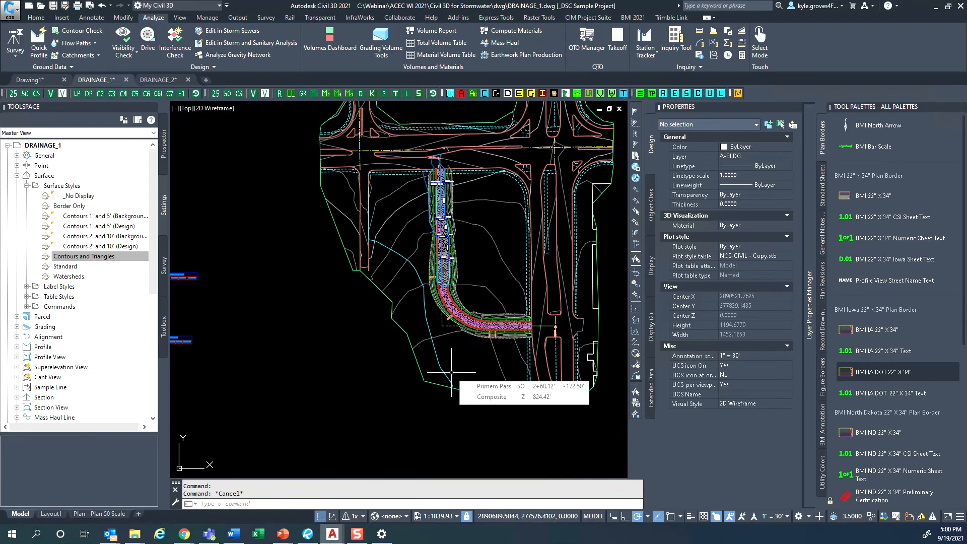
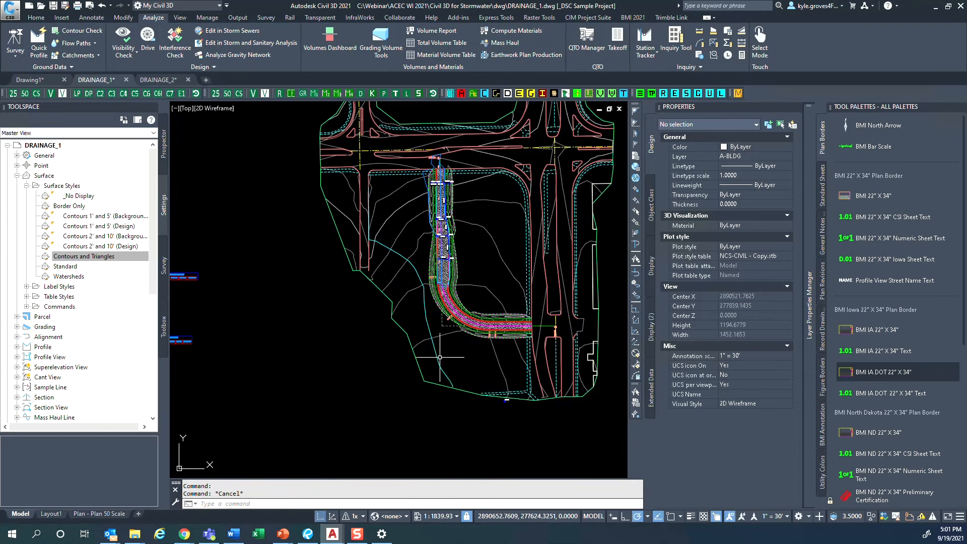
- Try reshaping the retained flow path by stretching one of its vertices and adding a new vertex beside it
click(411, 269)
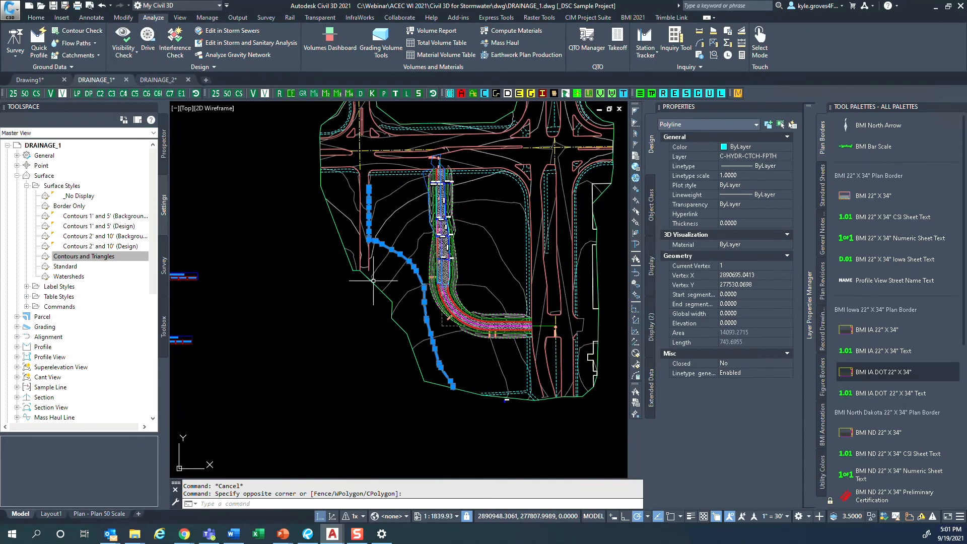
scroll(345, 244, up, 8)
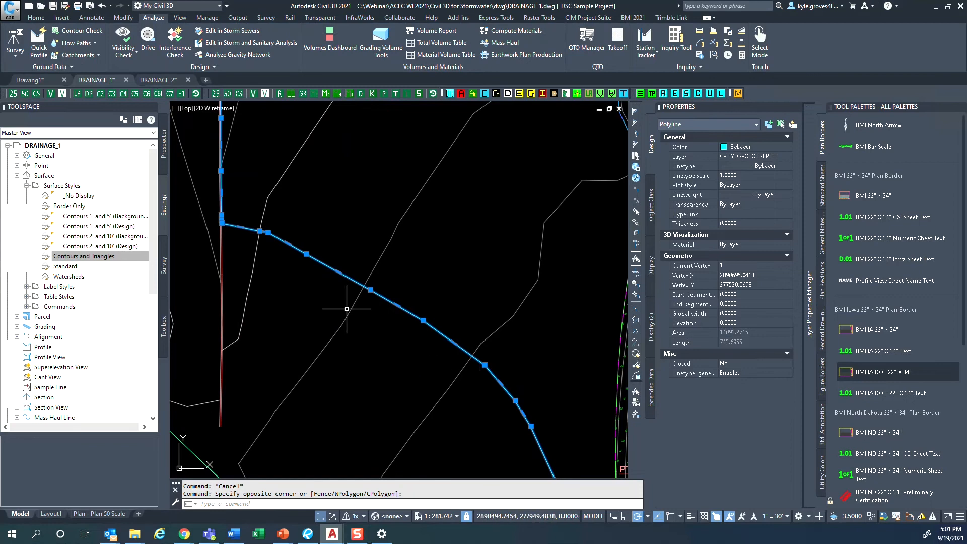
click(485, 365)
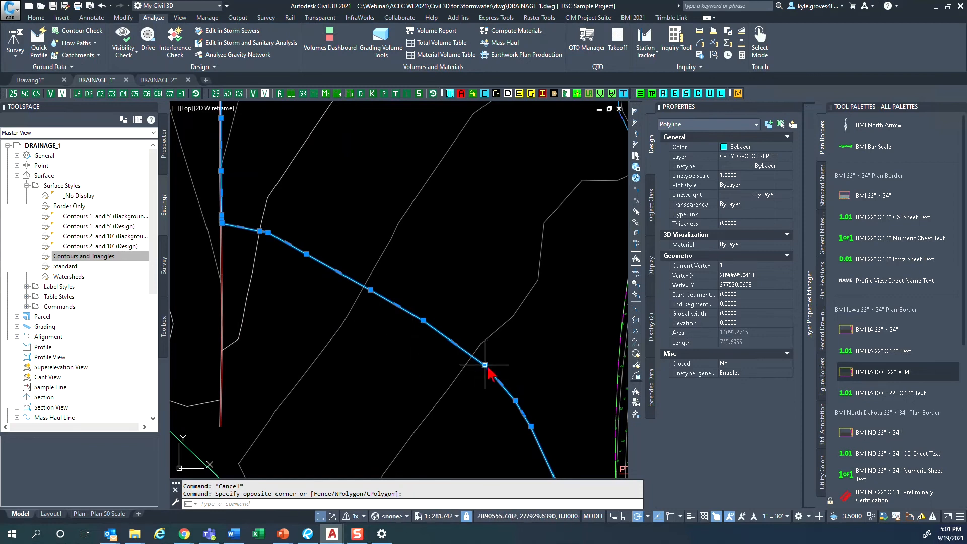
click(469, 390)
mouse_move(482, 393)
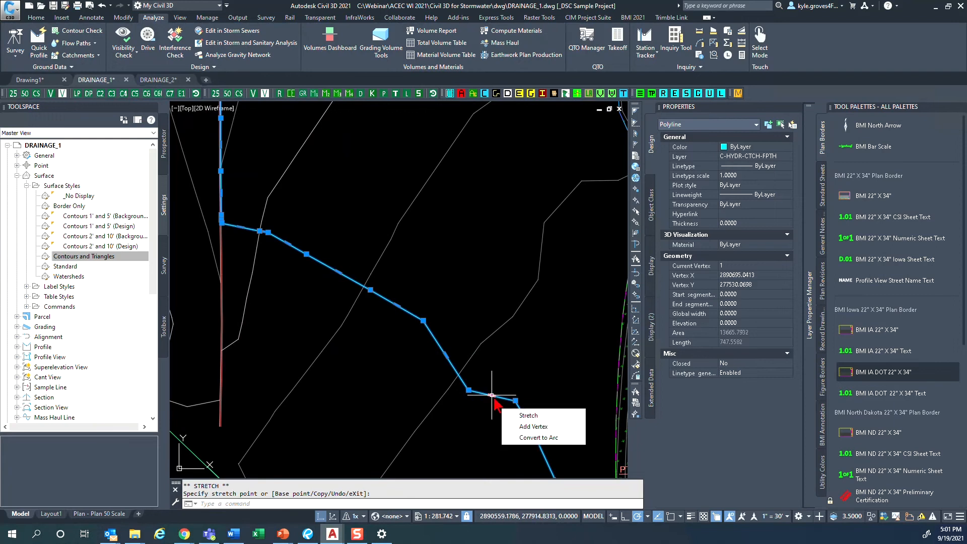
click(528, 426)
click(492, 371)
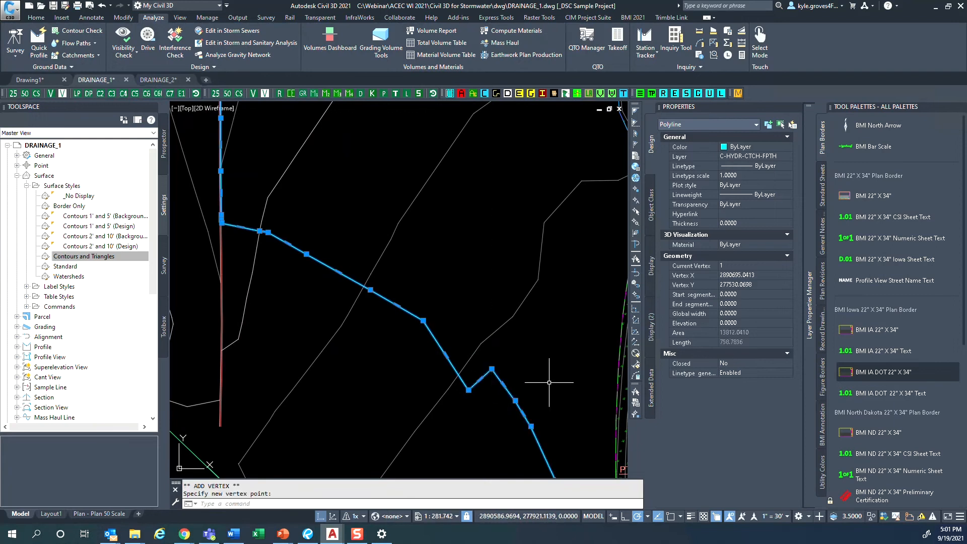
- Undo the vertex stretch and the added vertex on the flow path
key(Escape)
key(ctrl+z)
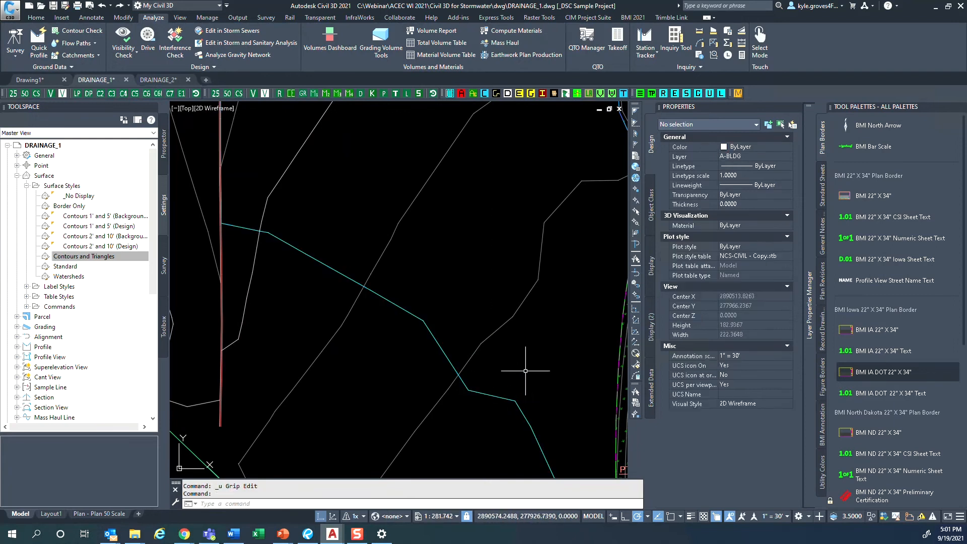
key(ctrl+z)
scroll(528, 369, down, 6)
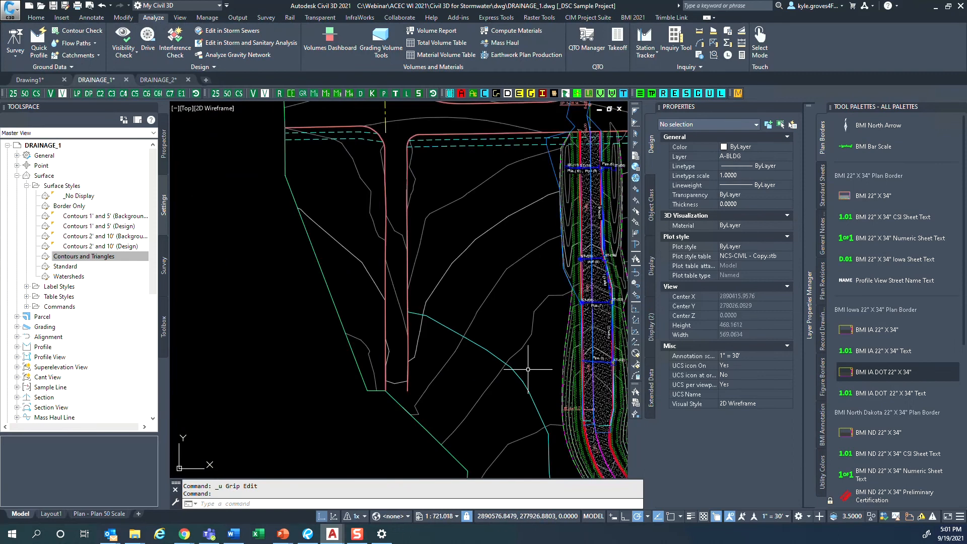
scroll(436, 315, down, 2)
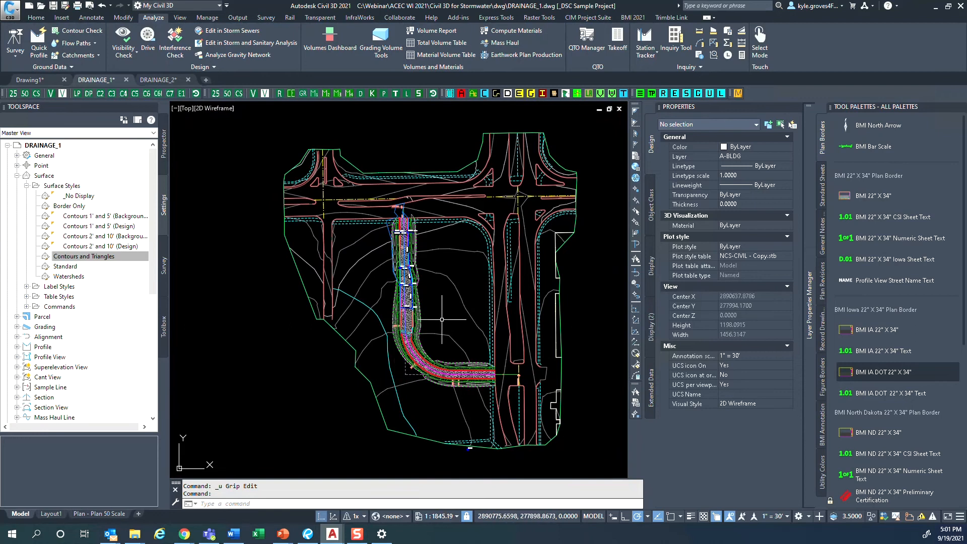
- Set the Composite surface's style to Watersheds
click(452, 277)
click(448, 281)
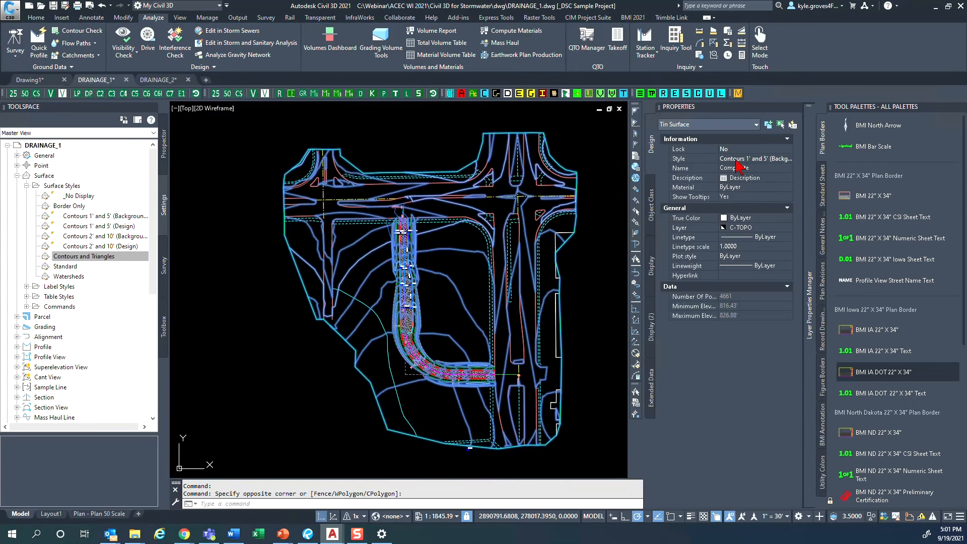
click(755, 160)
click(756, 161)
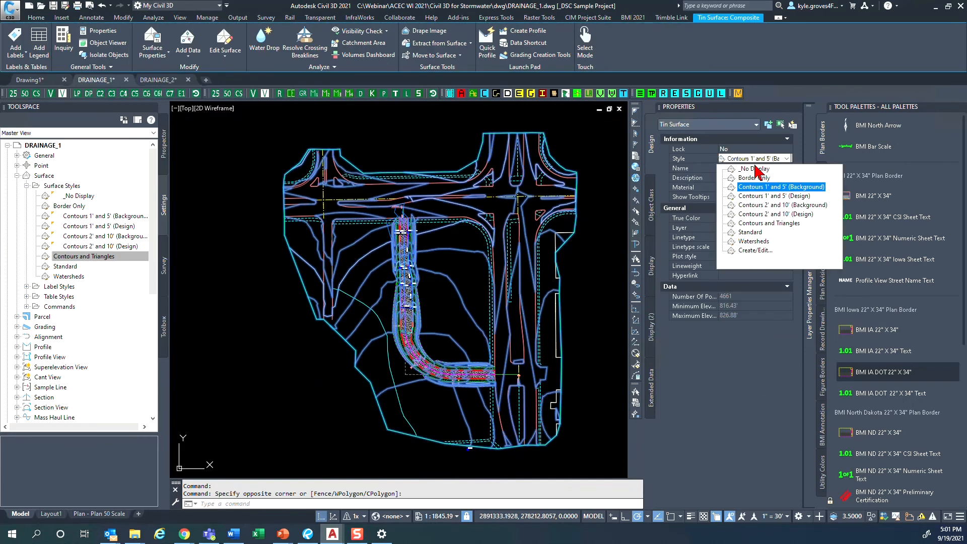
click(754, 241)
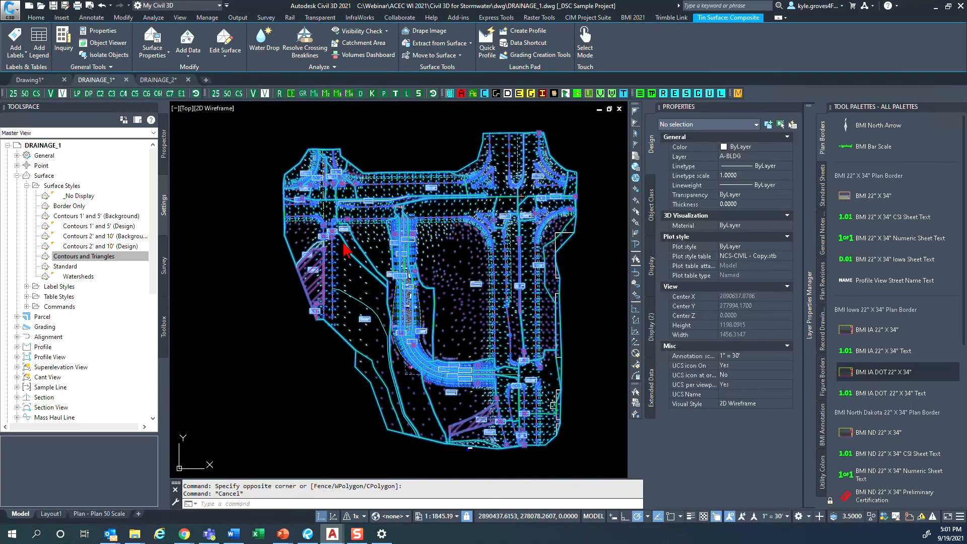
key(Escape)
scroll(359, 250, up, 4)
scroll(359, 251, down, 4)
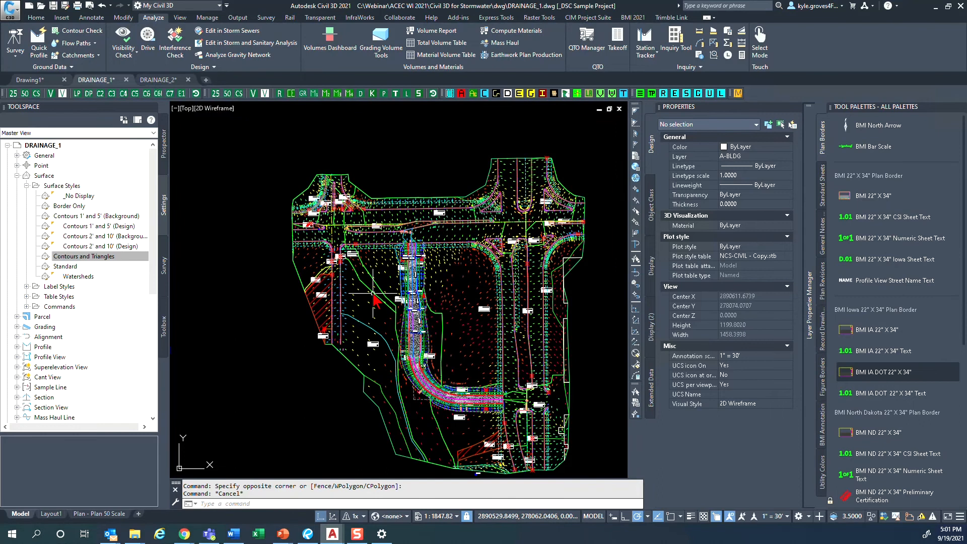
middle_drag(403, 343, 390, 318)
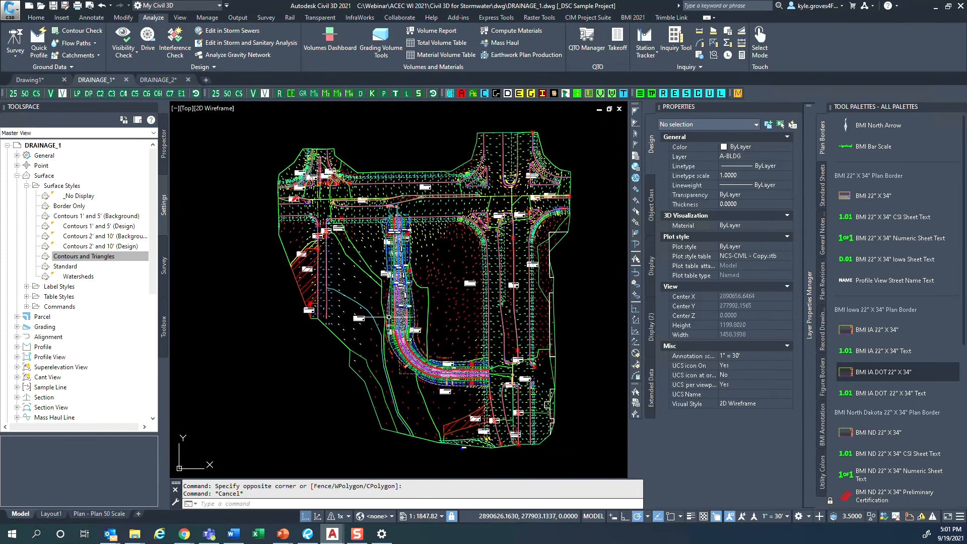
- Review which components the Watersheds surface style displays in plan view, then close the style
click(440, 291)
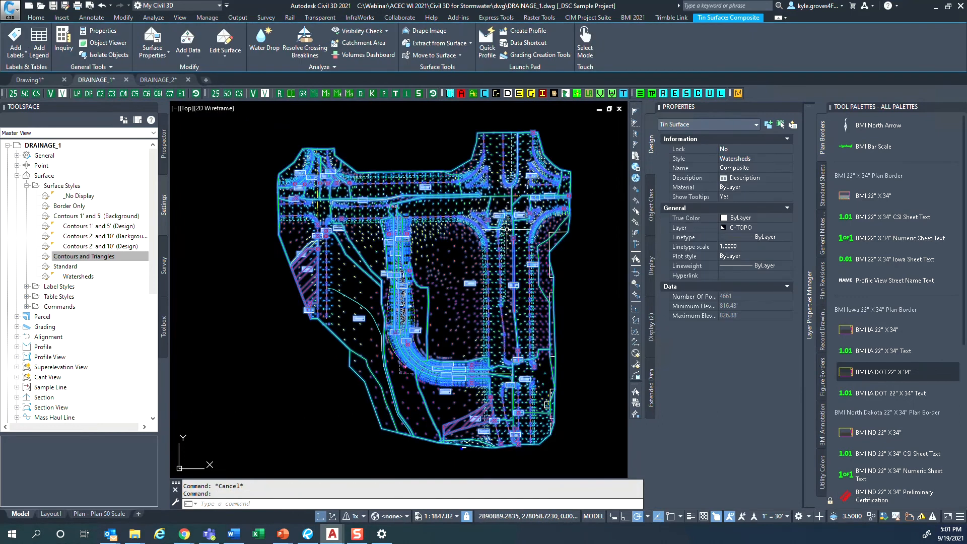
click(751, 158)
click(787, 158)
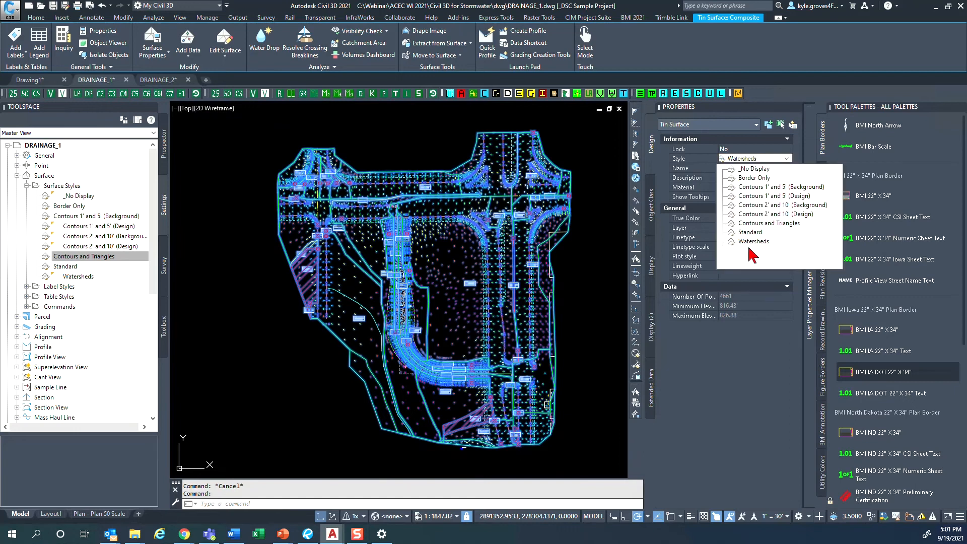
click(743, 169)
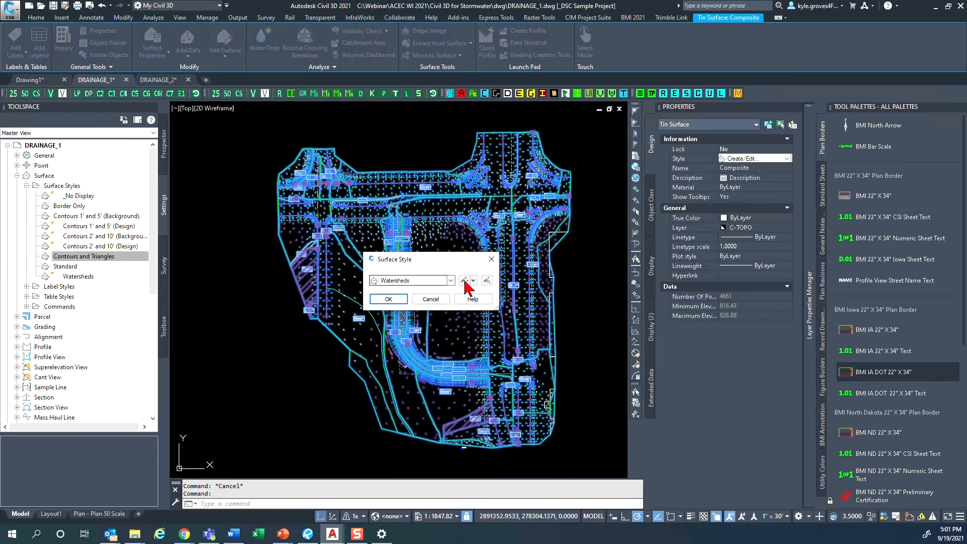
click(464, 280)
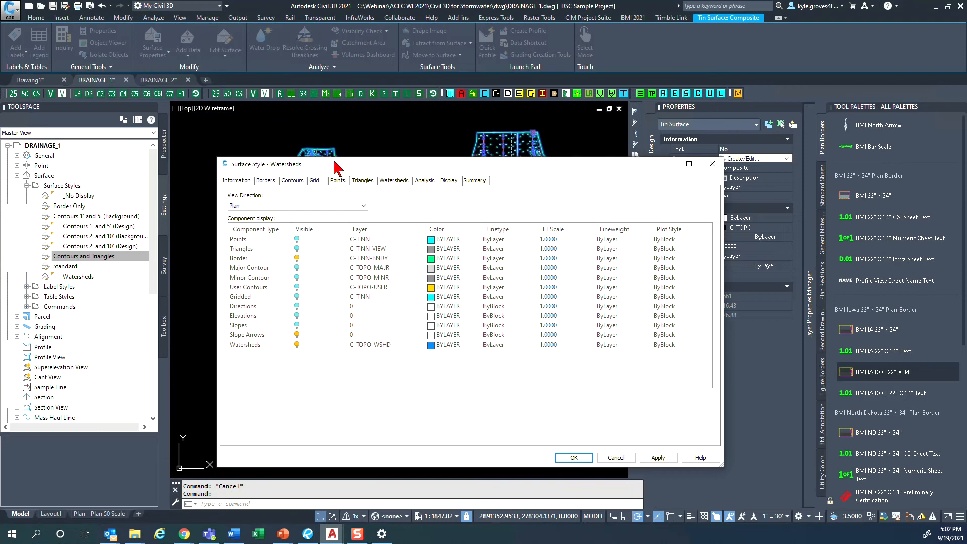
drag(338, 168, 456, 305)
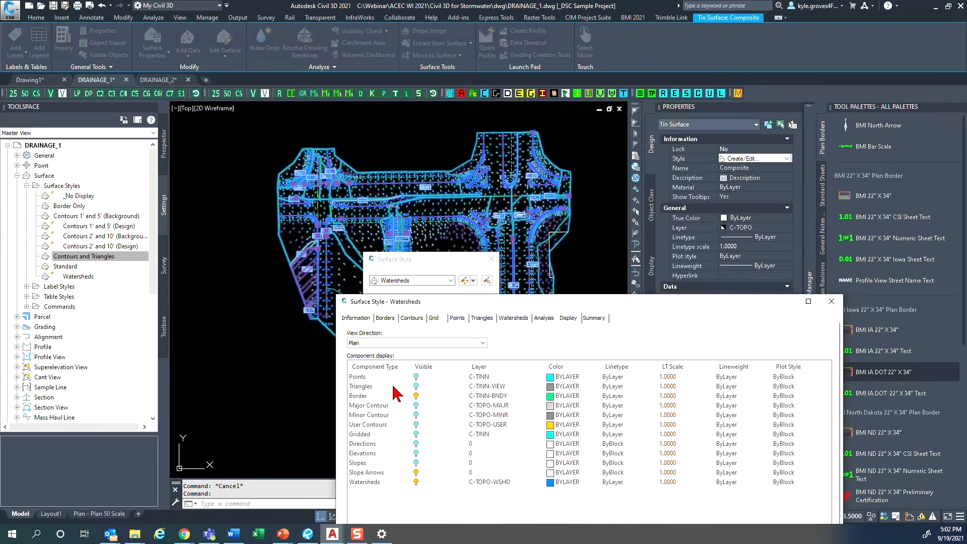
drag(531, 299, 478, 217)
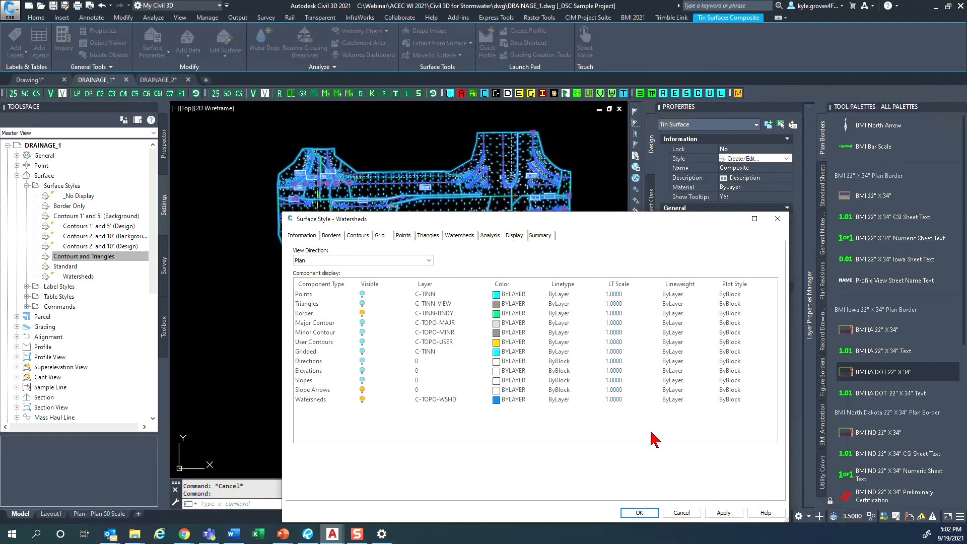
click(638, 513)
click(434, 300)
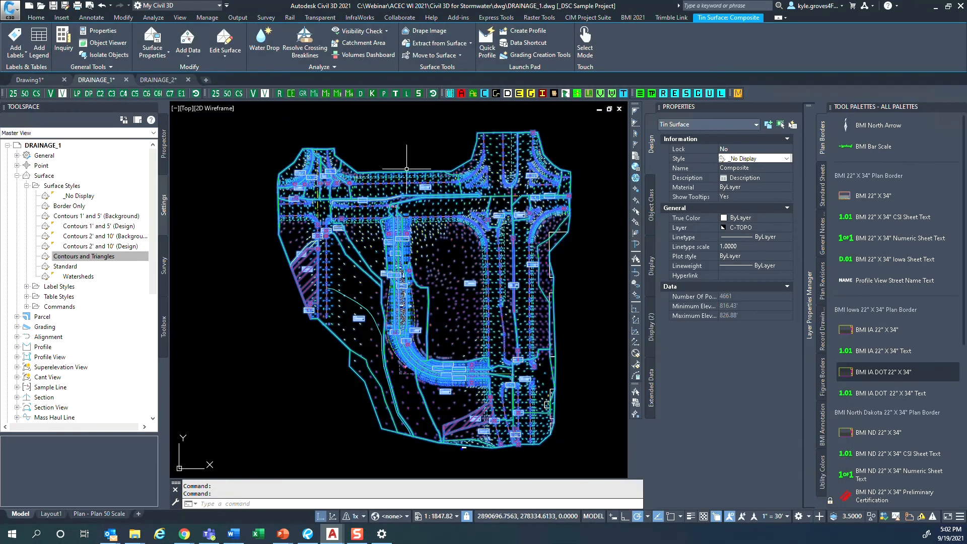
- Extract the border and watersheds from the Composite surface as individual objects, leaving out the slope arrows
click(450, 45)
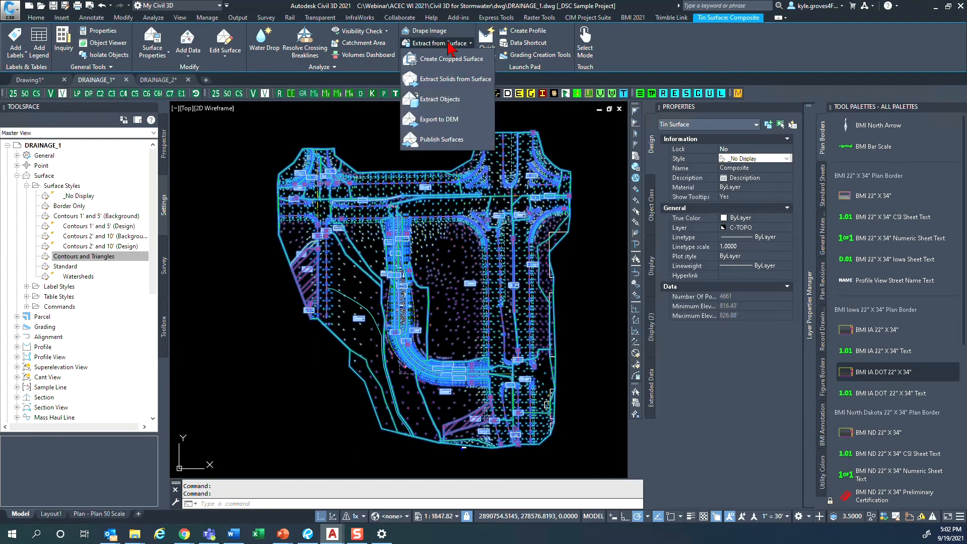
click(439, 100)
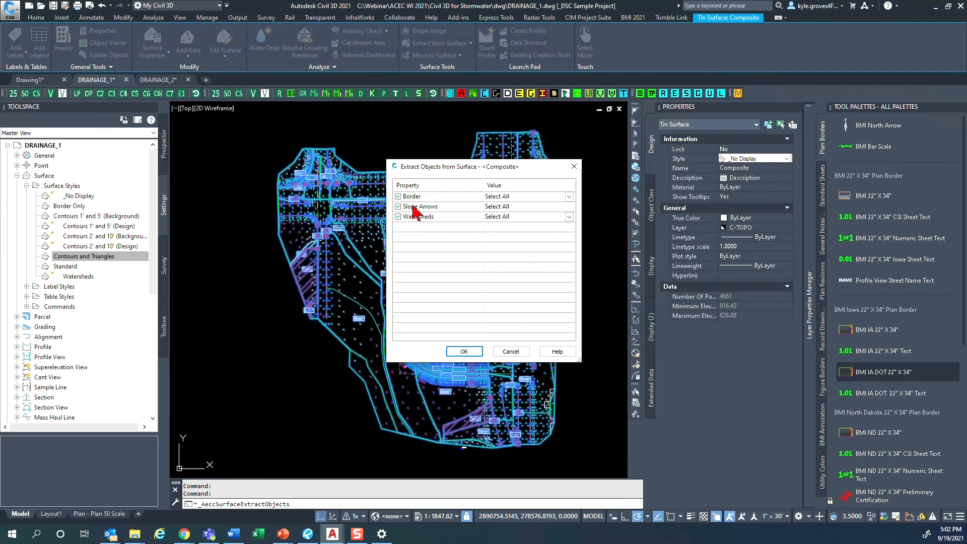
drag(432, 172, 526, 187)
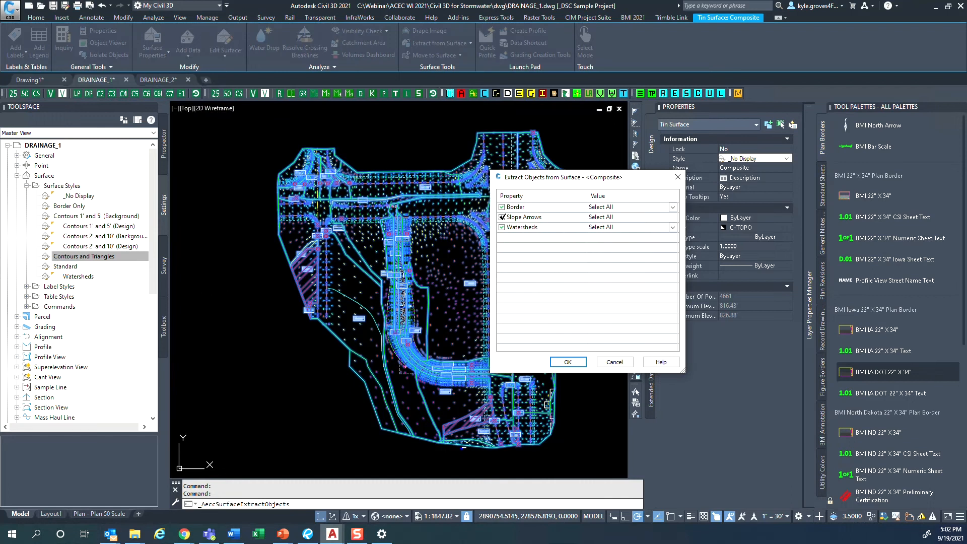
click(502, 217)
click(574, 364)
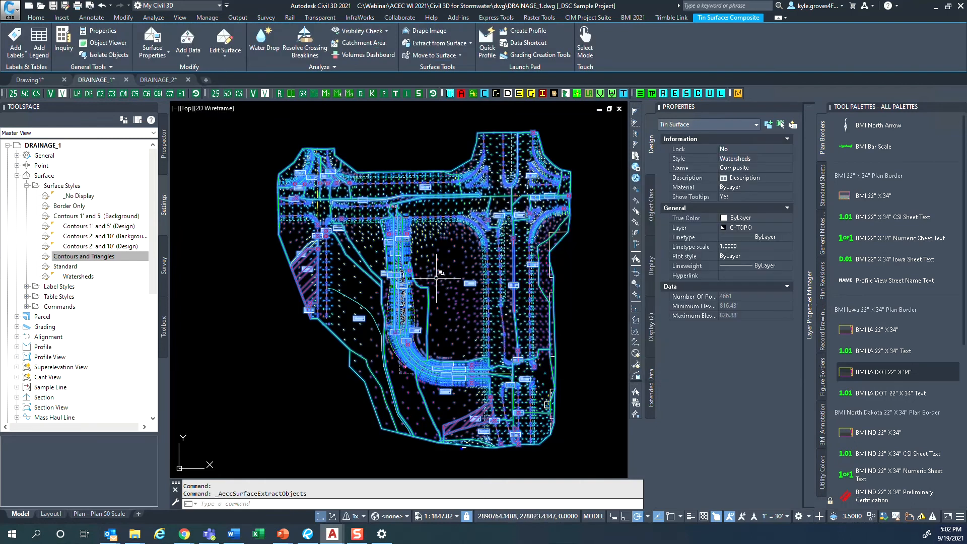
key(Escape)
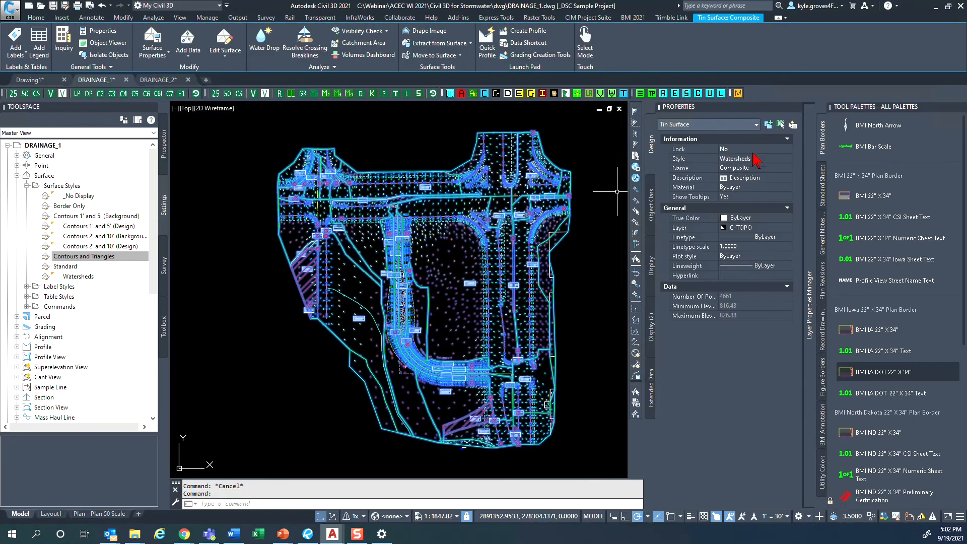
- Set the Composite surface's style to Border Only
click(756, 159)
click(789, 158)
click(751, 177)
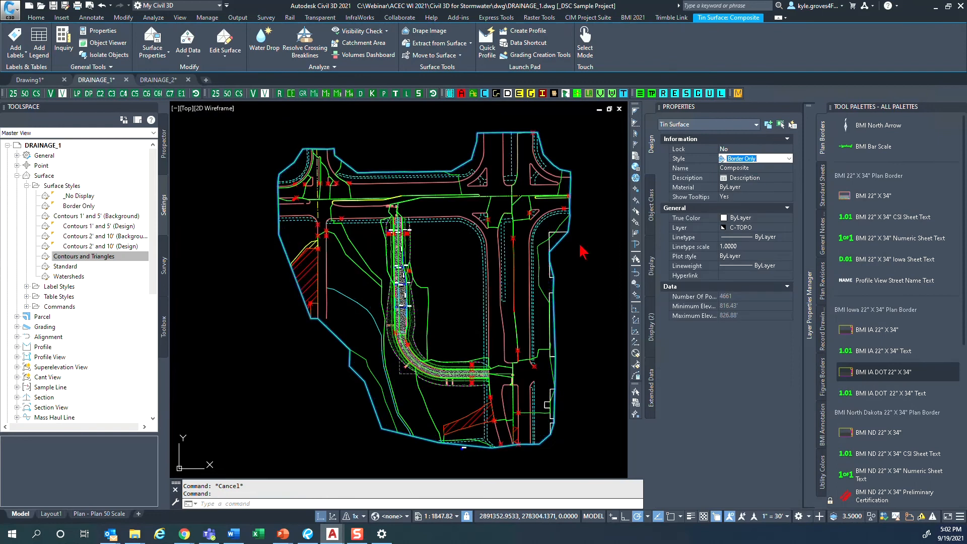
key(Escape)
- Check the object type, layer and extent of the extracted watershed outlines just east of the curved road
scroll(443, 303, up, 4)
click(443, 285)
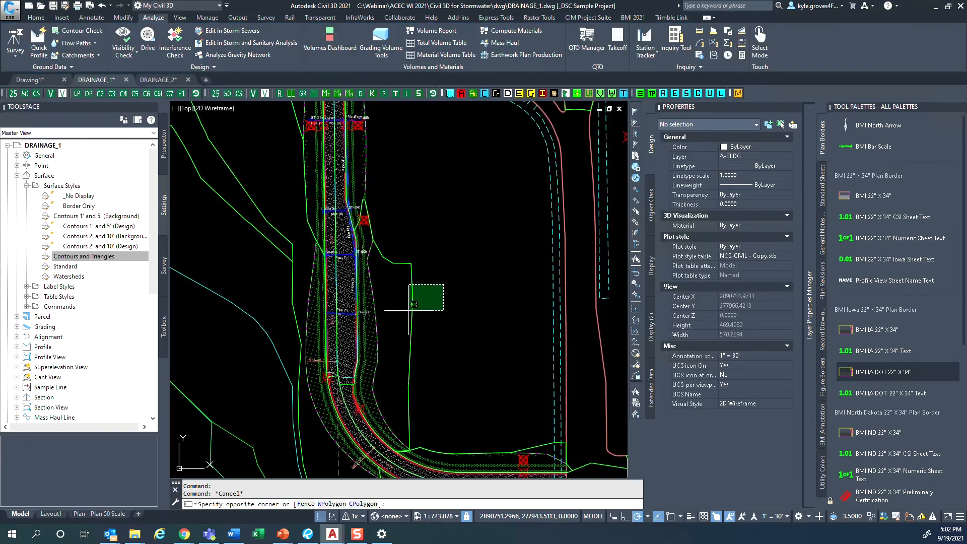
click(409, 310)
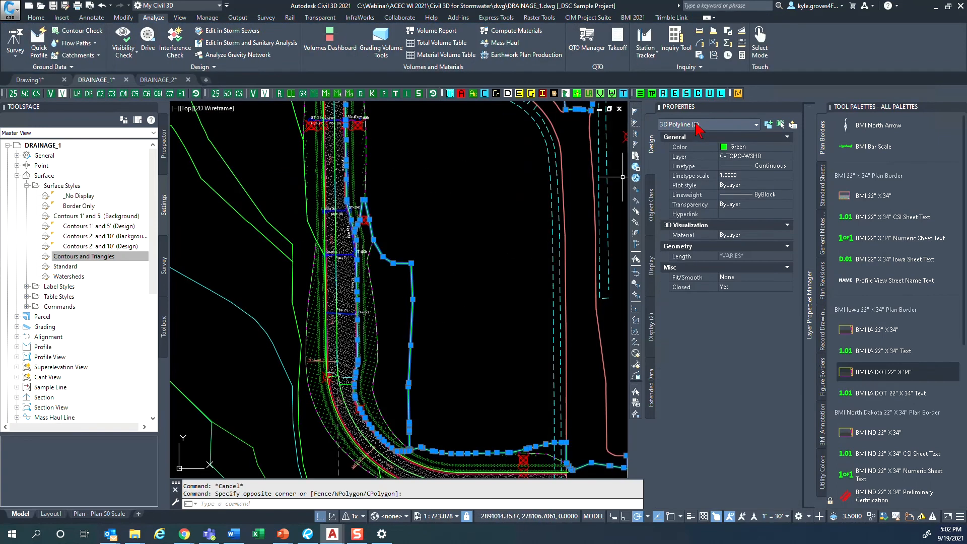
scroll(409, 262, down, 2)
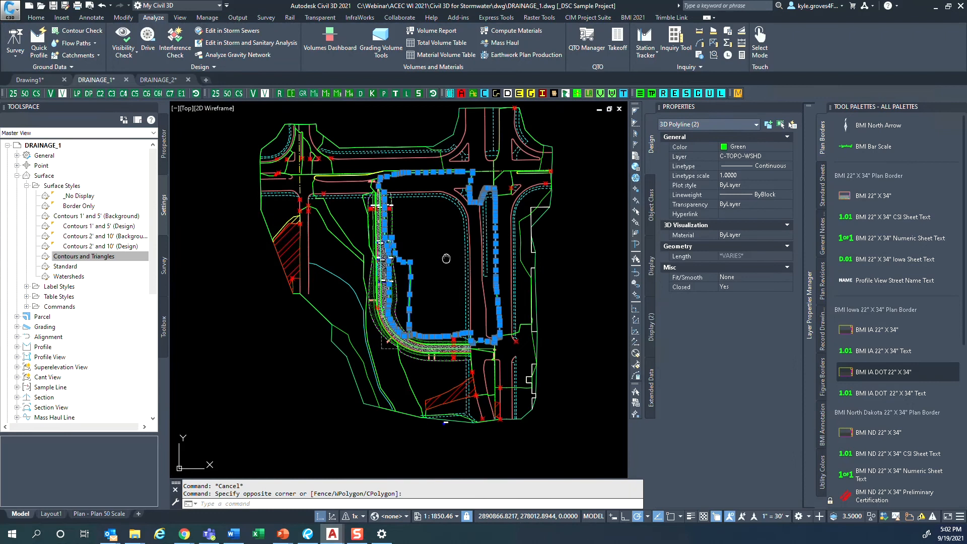
middle_drag(447, 258, 430, 283)
key(Escape)
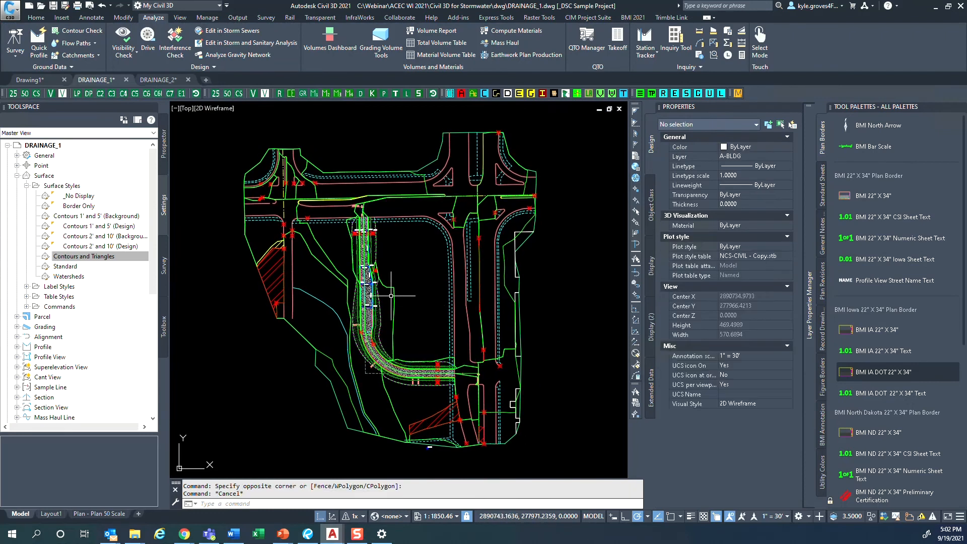
- Isolate the C-TOPO-WSHD layer using the extracted watershed outlines east of the curved road
click(400, 292)
click(391, 306)
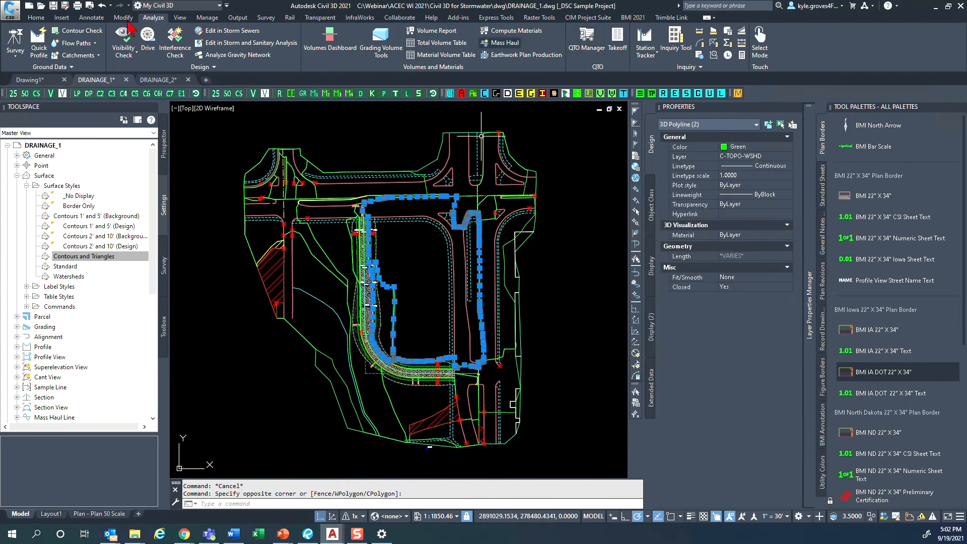
click(36, 17)
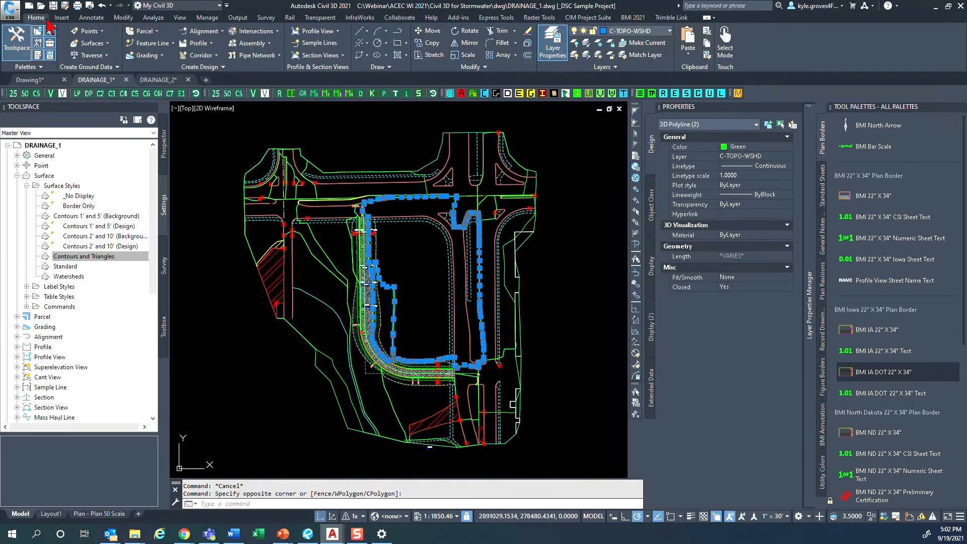
click(585, 44)
- Convert all the isolated watershed outlines from 3D to 2D polylines
scroll(438, 242, down, 2)
click(575, 389)
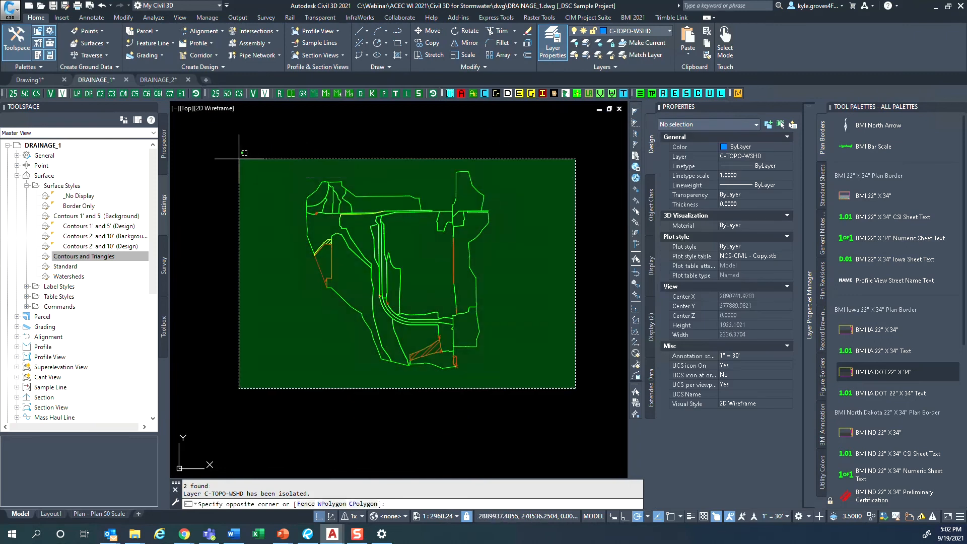
click(239, 158)
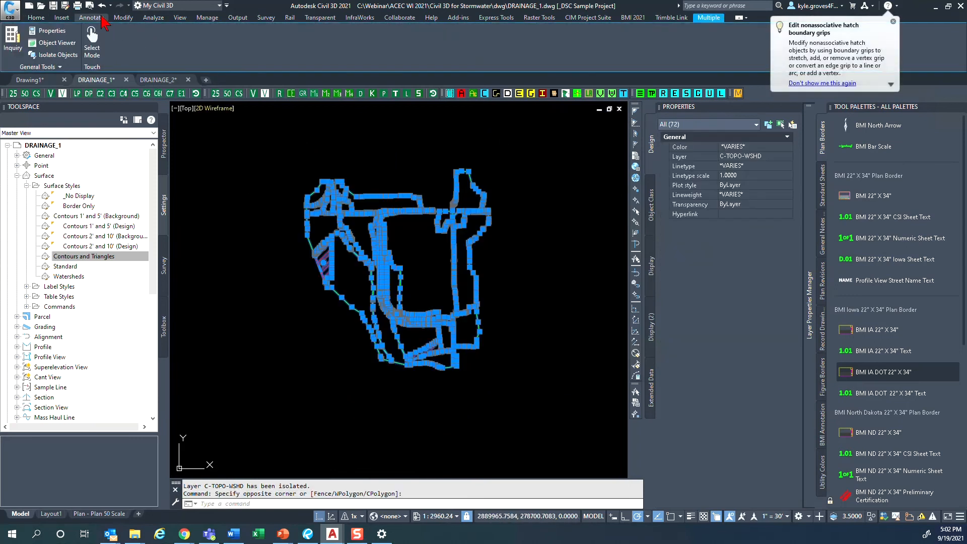
click(122, 18)
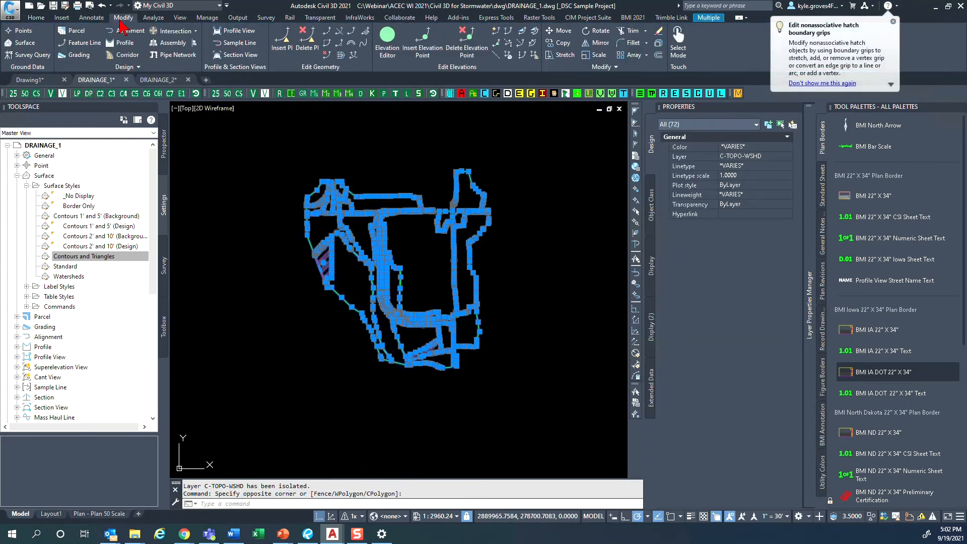
click(89, 66)
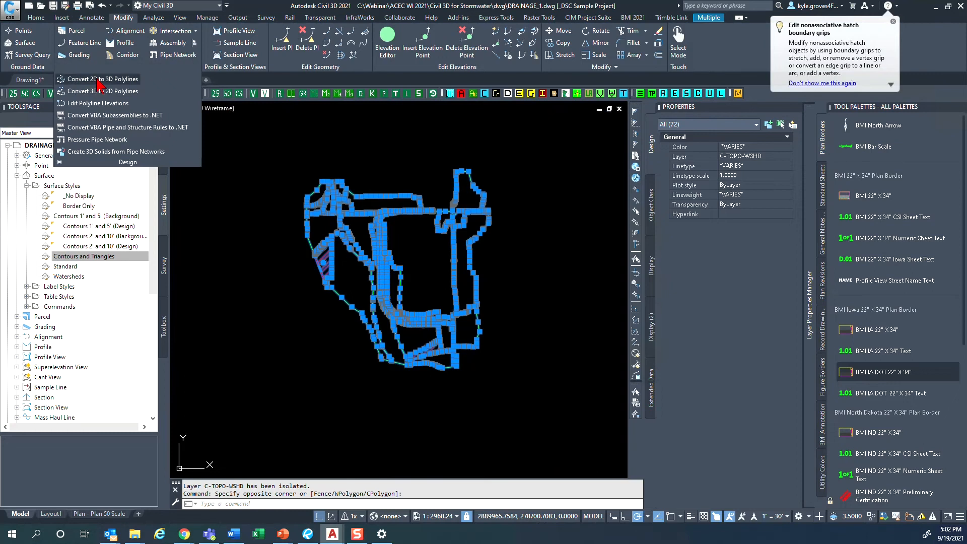
click(100, 91)
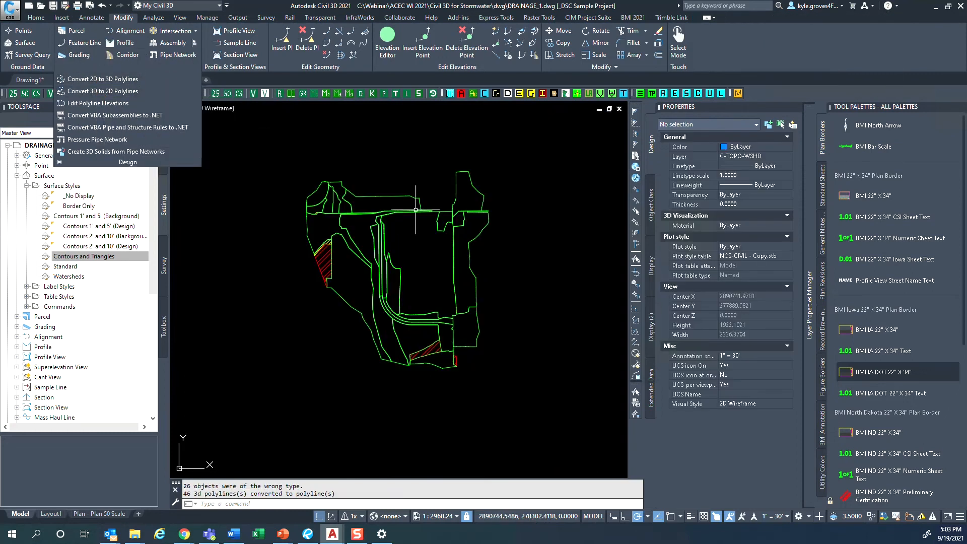
click(584, 440)
click(207, 107)
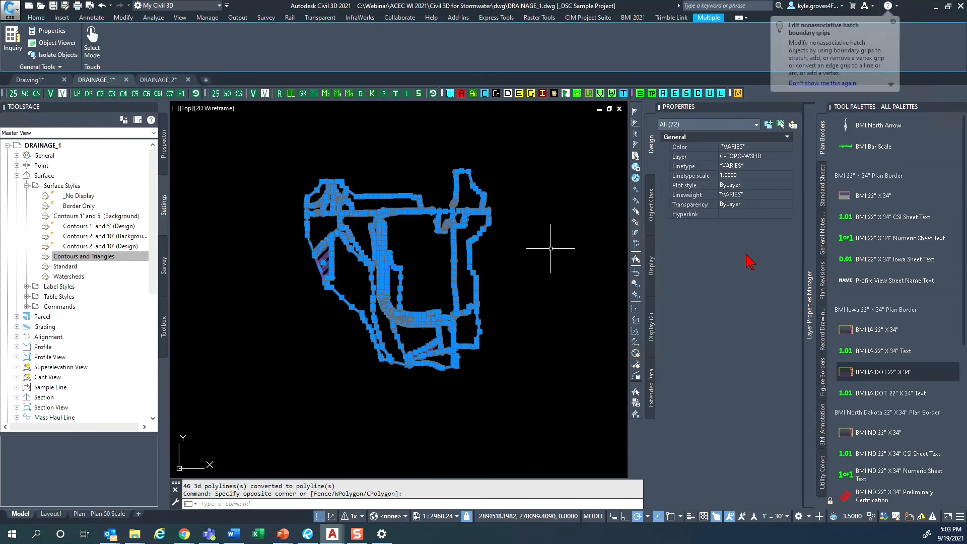
key(Escape)
click(543, 392)
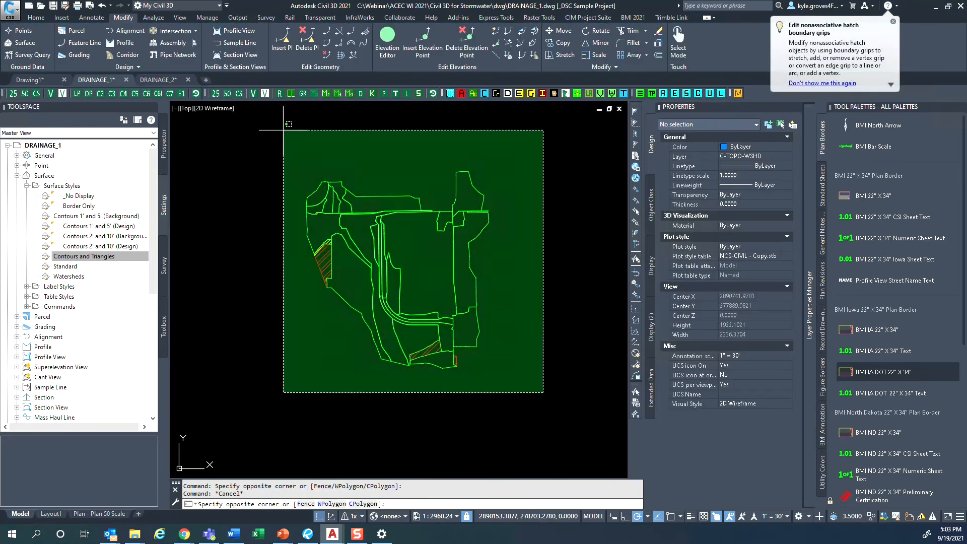
click(283, 130)
right_click(383, 177)
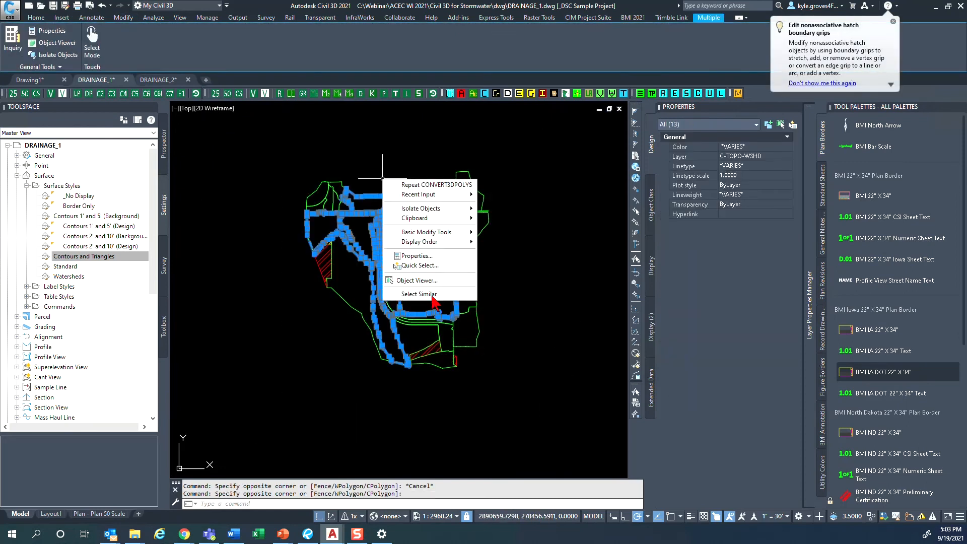
click(419, 294)
key(Escape)
- Set the elevation of all the watershed polylines to 0, selecting them by similarity to the eastern outline
click(454, 281)
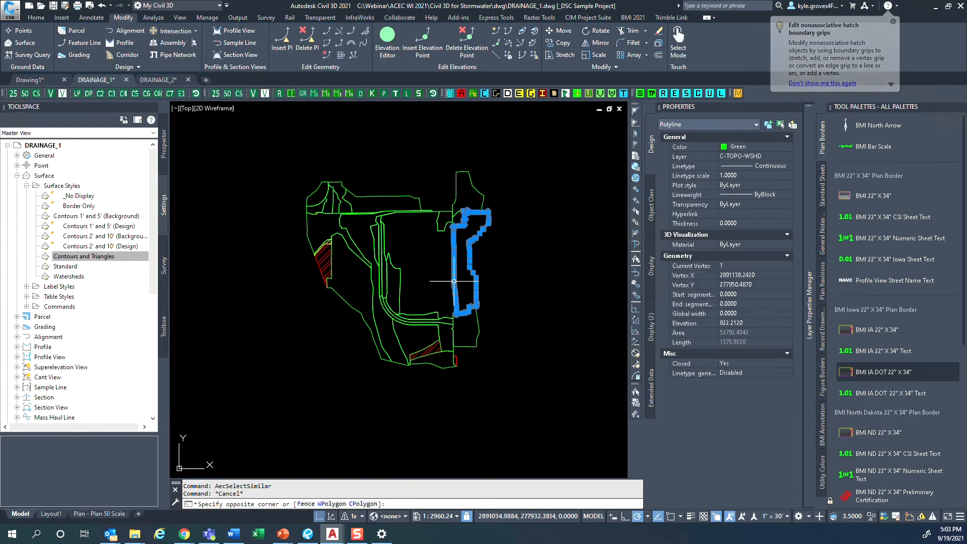
right_click(477, 332)
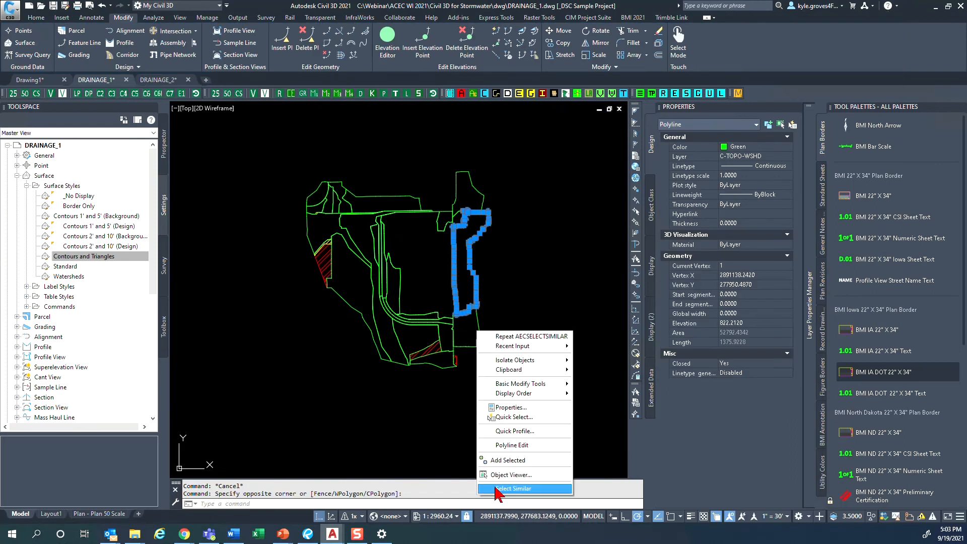
click(513, 488)
click(738, 275)
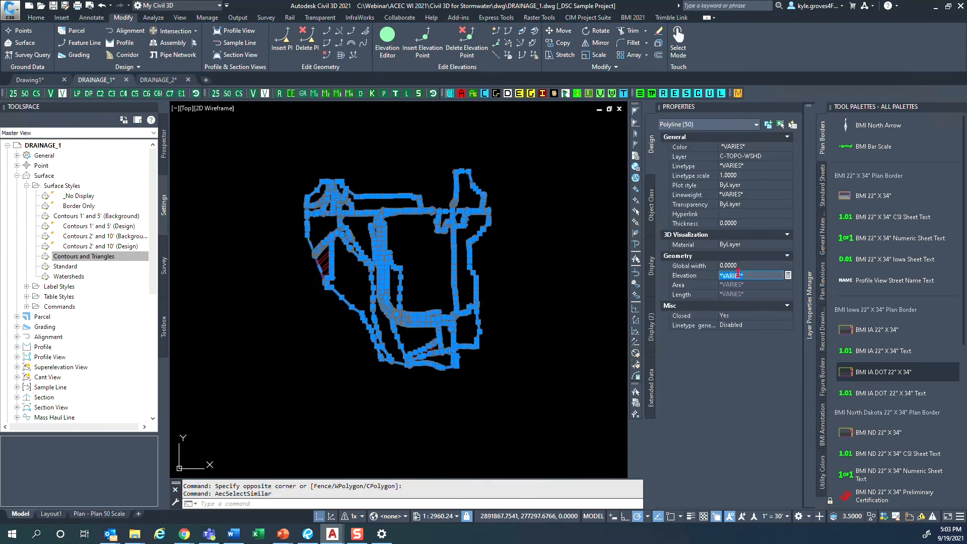
text(0)
key(Return)
key(Escape)
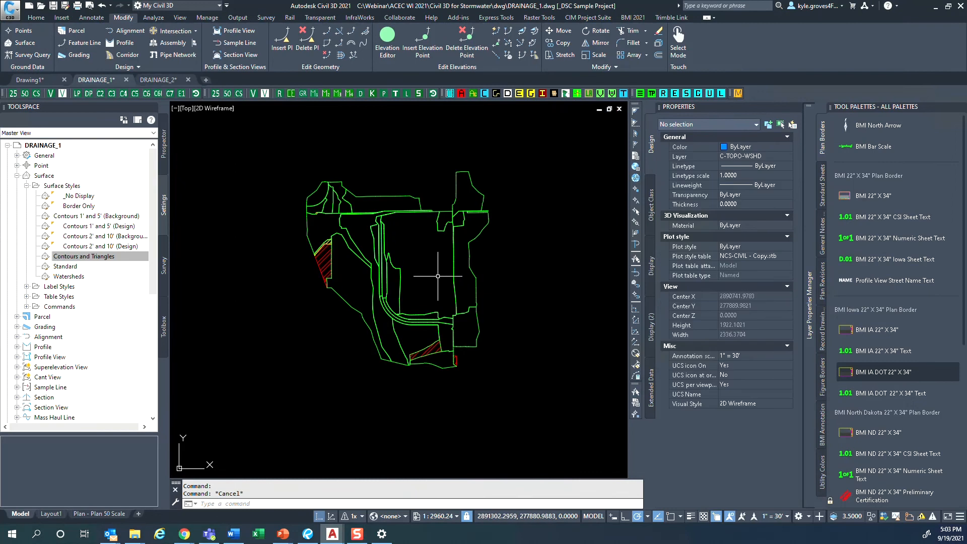
- Examine the hatched areas among the watershed outlines and check the object type and pattern of the western red hatch
scroll(338, 265, up, 4)
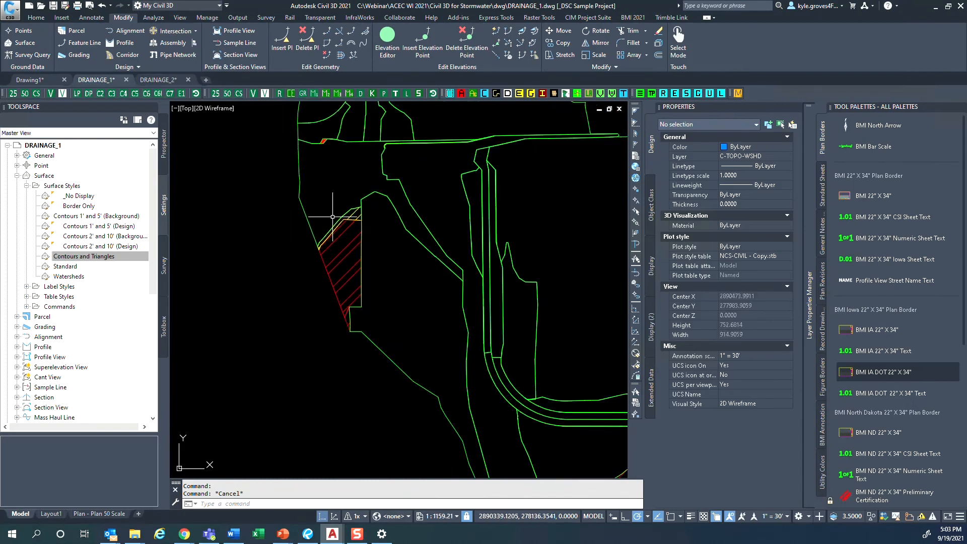
scroll(409, 300, down, 4)
middle_drag(471, 329, 445, 298)
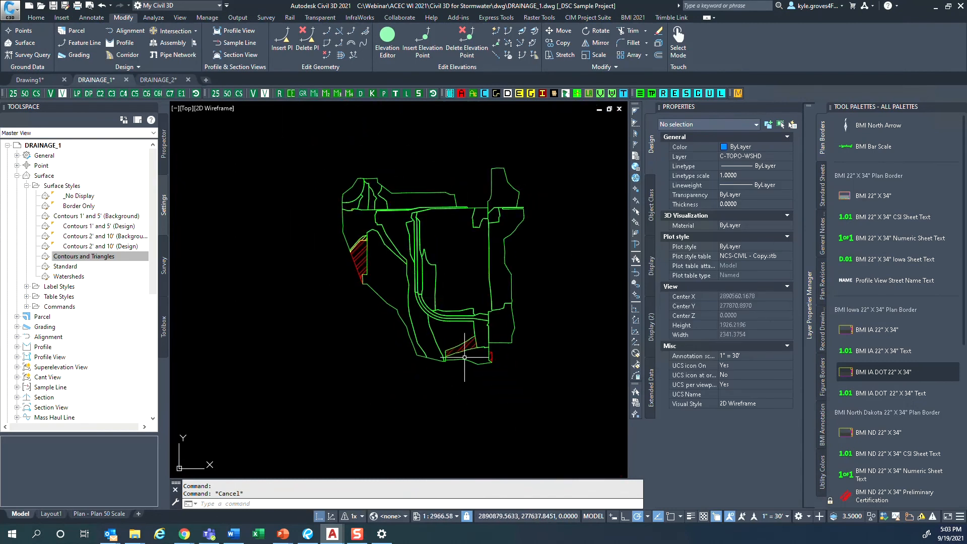
scroll(462, 355, up, 4)
middle_drag(238, 108, 289, 210)
scroll(274, 181, up, 4)
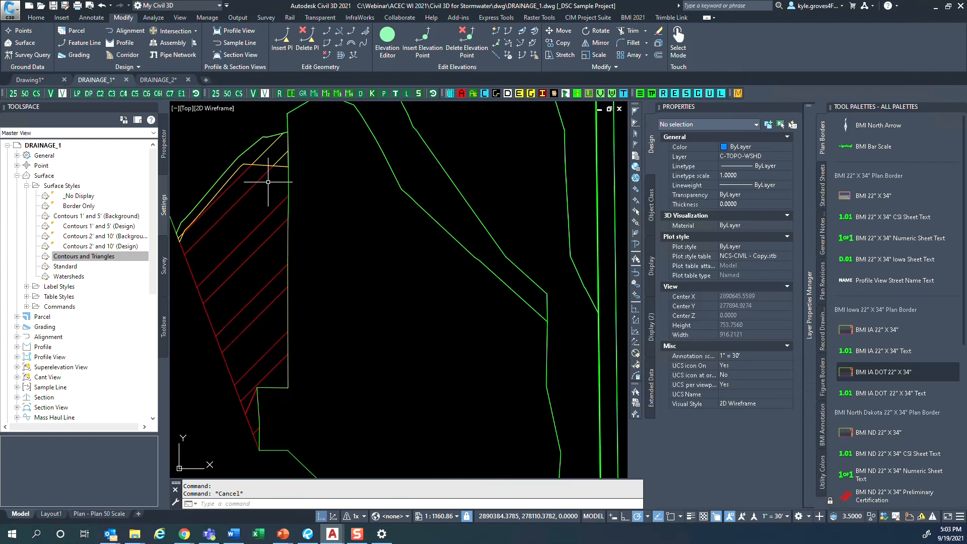
click(255, 261)
click(245, 245)
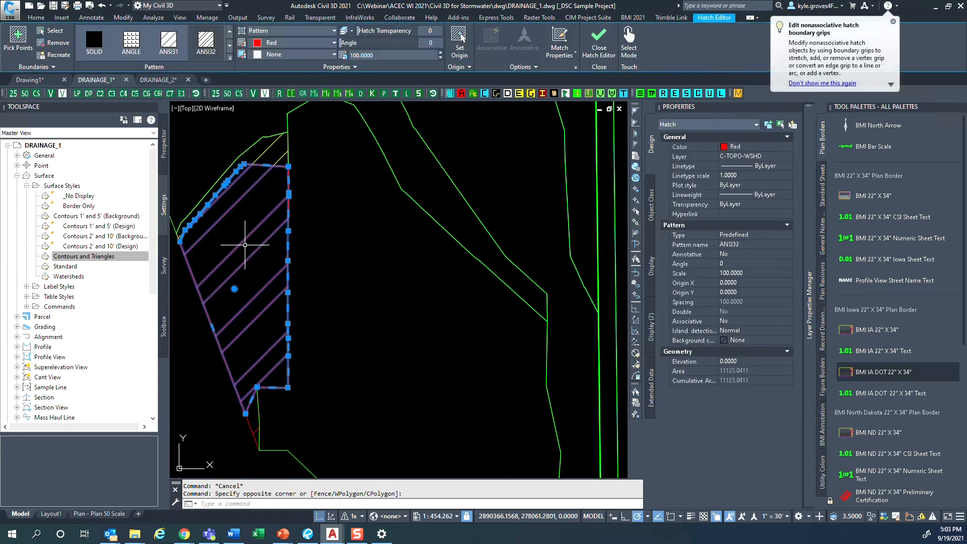
scroll(247, 246, down, 2)
key(Escape)
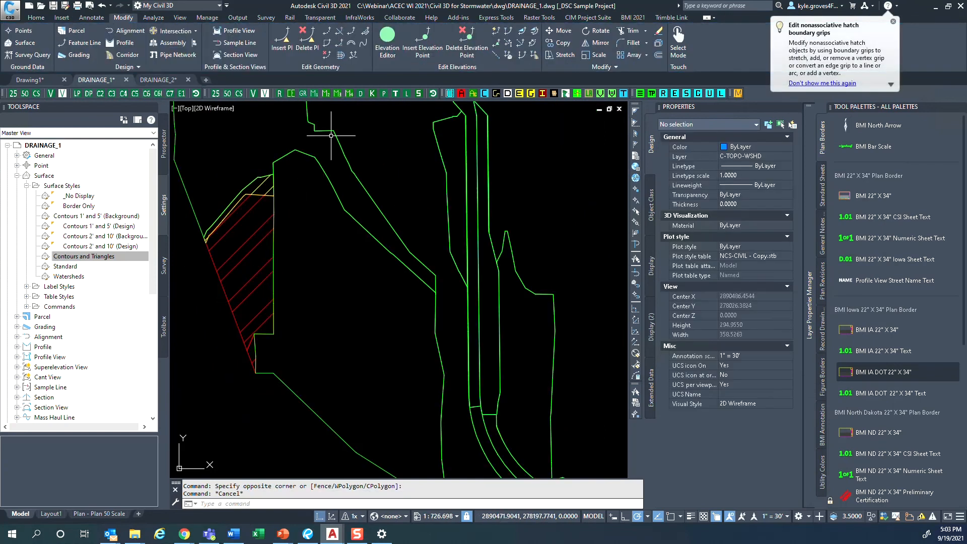
click(448, 182)
click(352, 289)
key(Escape)
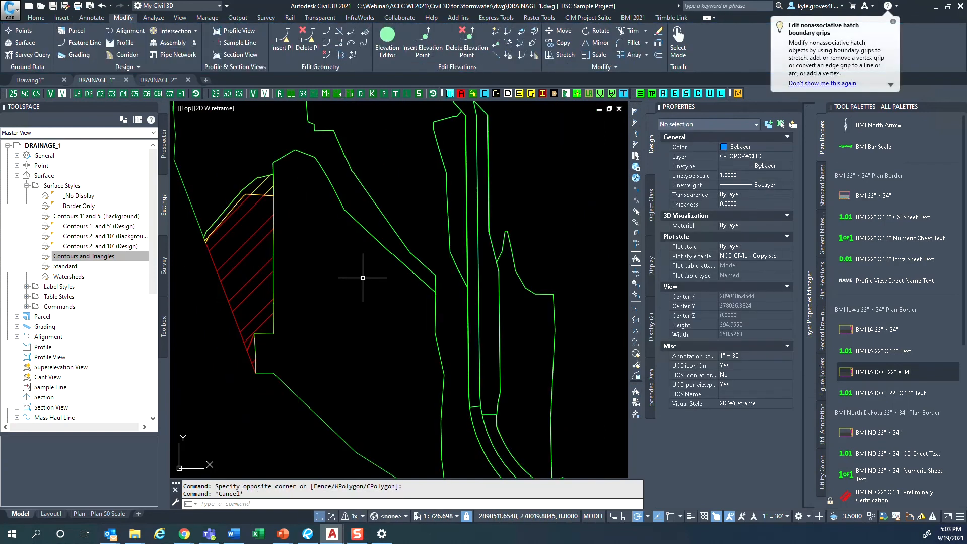
- End the layer isolation to restore the display of the other drawing layers
scroll(432, 276, down, 4)
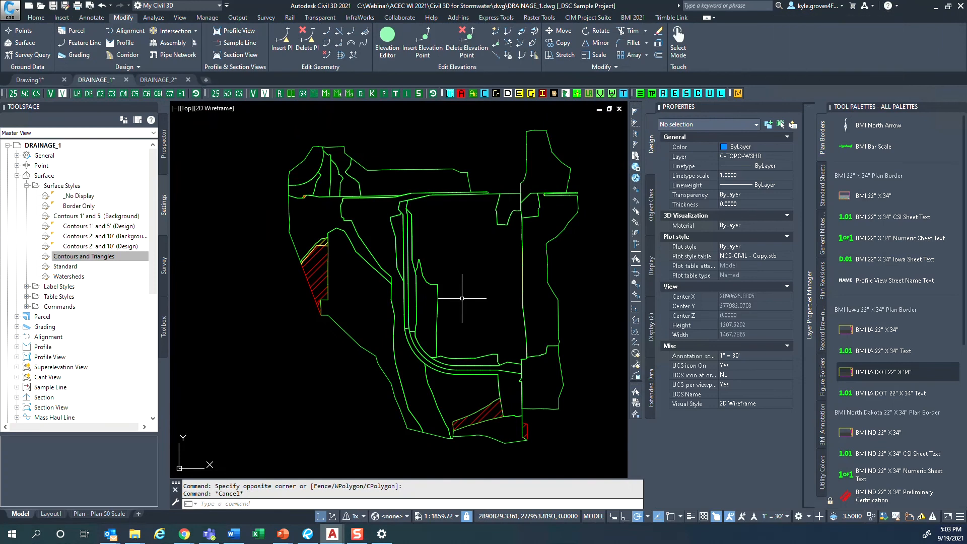
scroll(442, 319, up, 3)
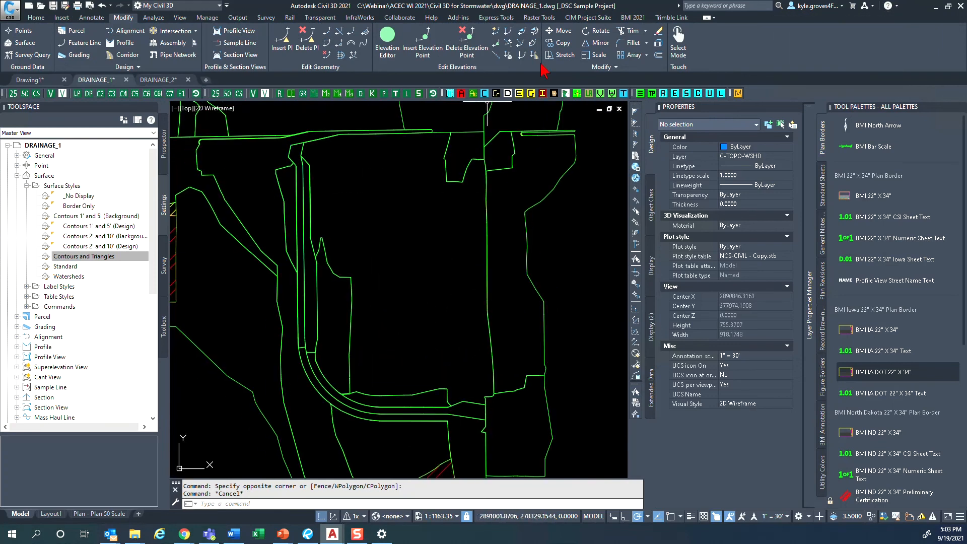
click(36, 18)
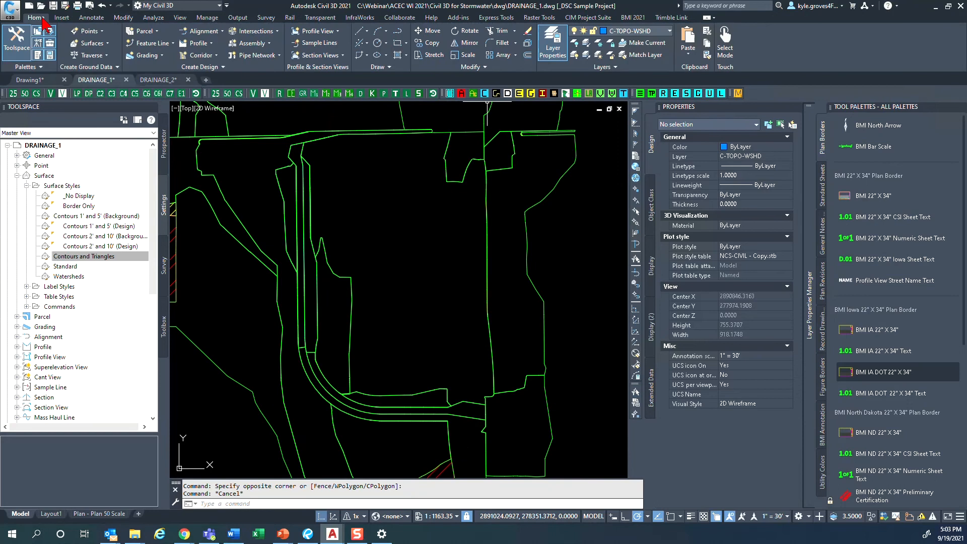
click(587, 55)
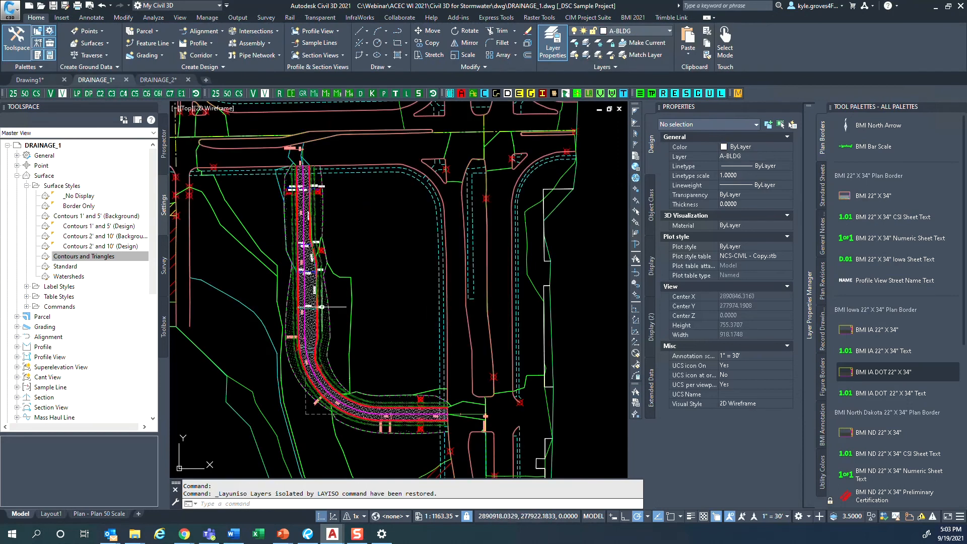
- Set the Composite surface's style to Contours 1' and 5' (Background)
click(164, 144)
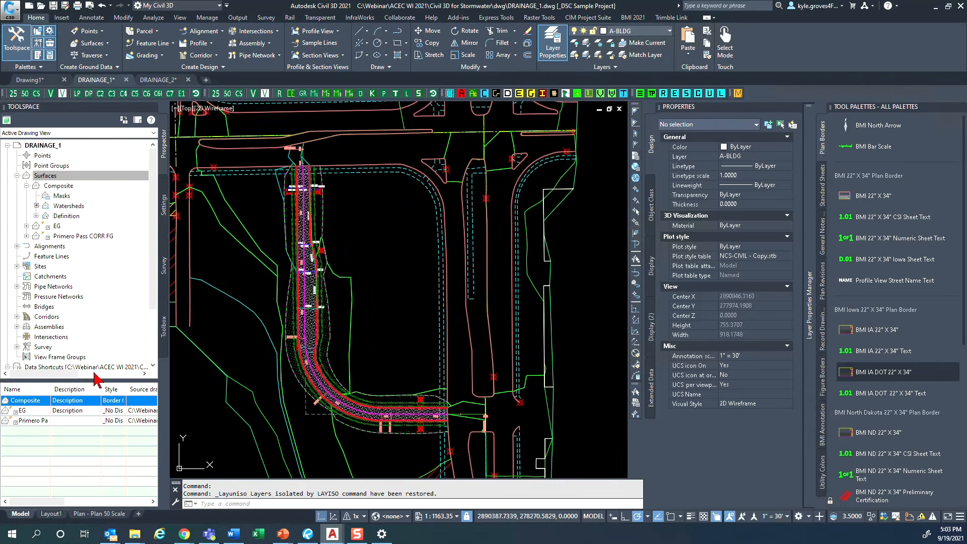
click(109, 402)
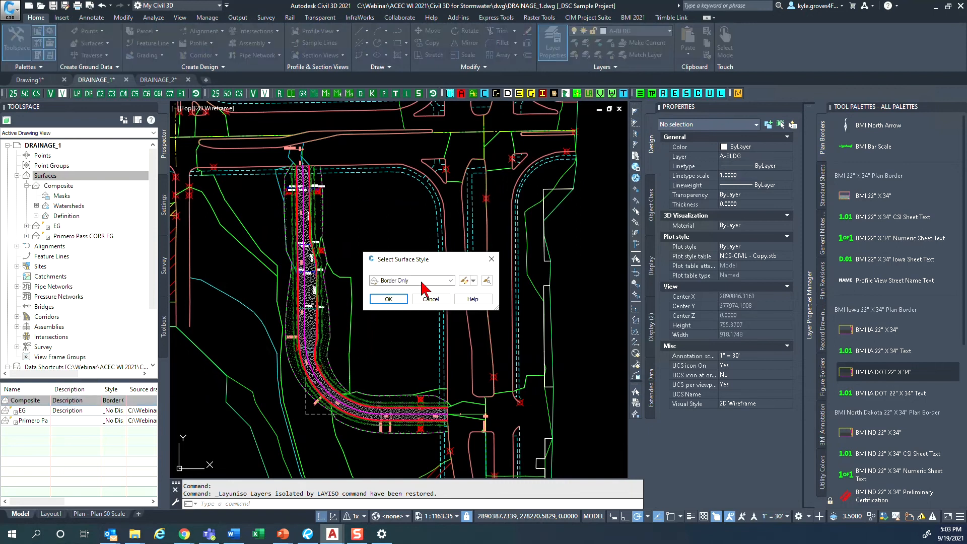
click(421, 282)
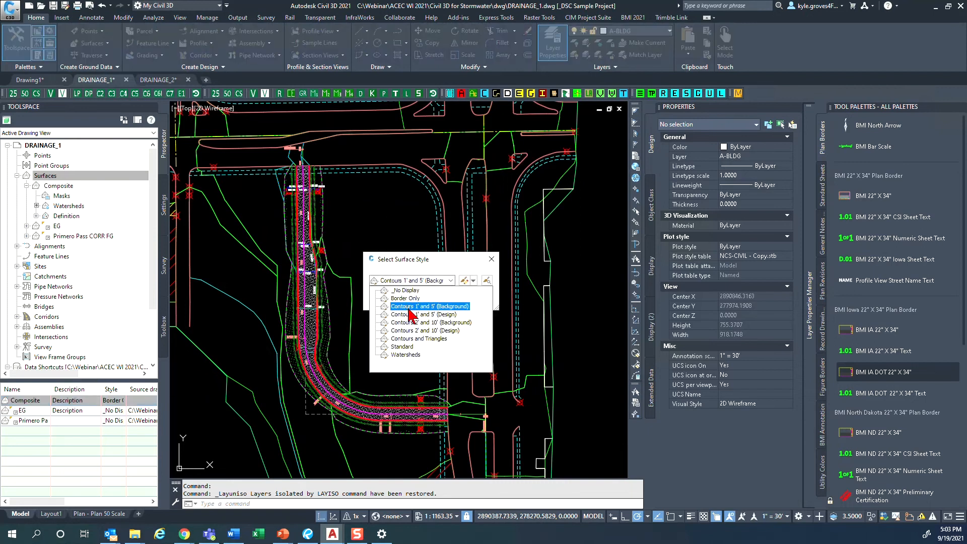
click(409, 308)
click(395, 297)
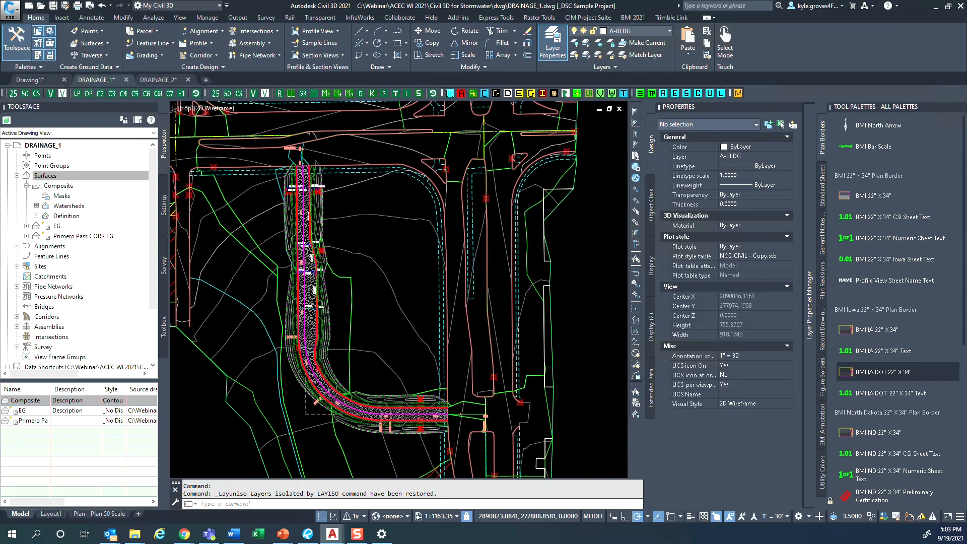
- Compare the watershed boundaries along the curved road with the surface contours and the crest in the road's profile view
scroll(411, 329, down, 6)
scroll(383, 376, up, 12)
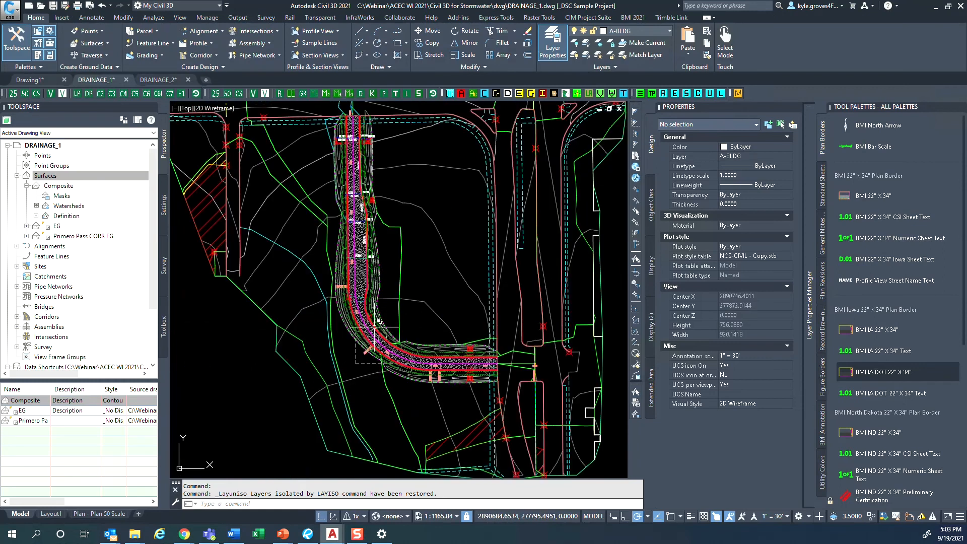
scroll(362, 404, down, 2)
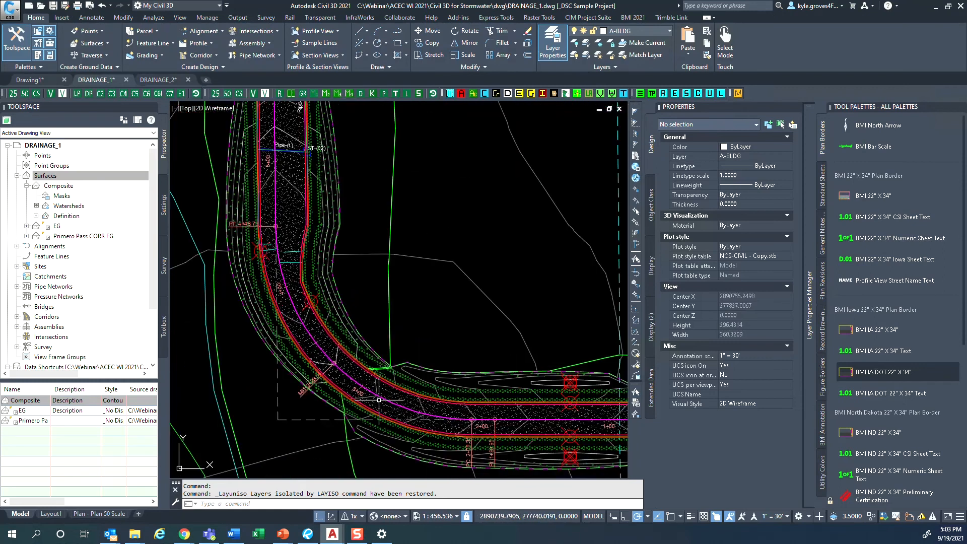
middle_drag(270, 112, 277, 265)
scroll(277, 266, down, 2)
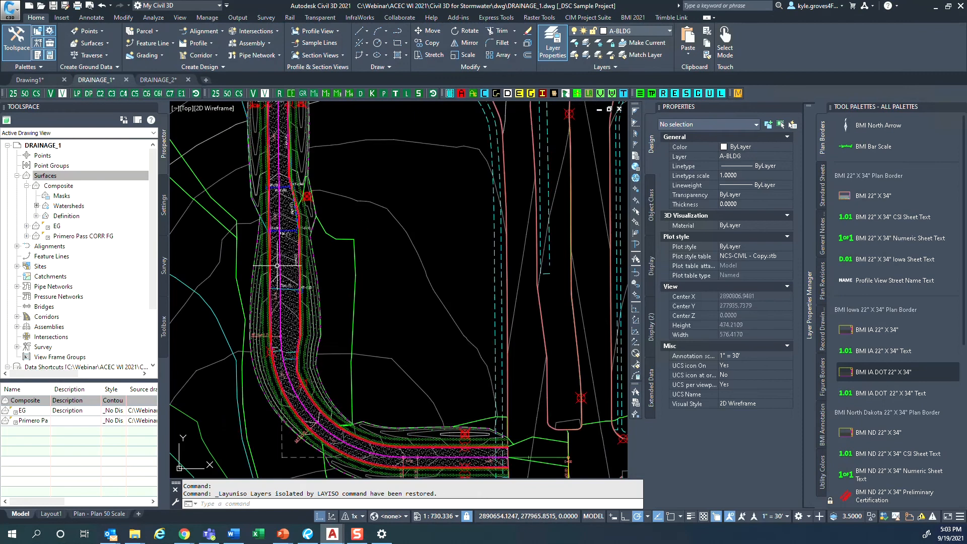
scroll(277, 265, down, 2)
middle_drag(555, 178, 233, 399)
scroll(375, 291, up, 3)
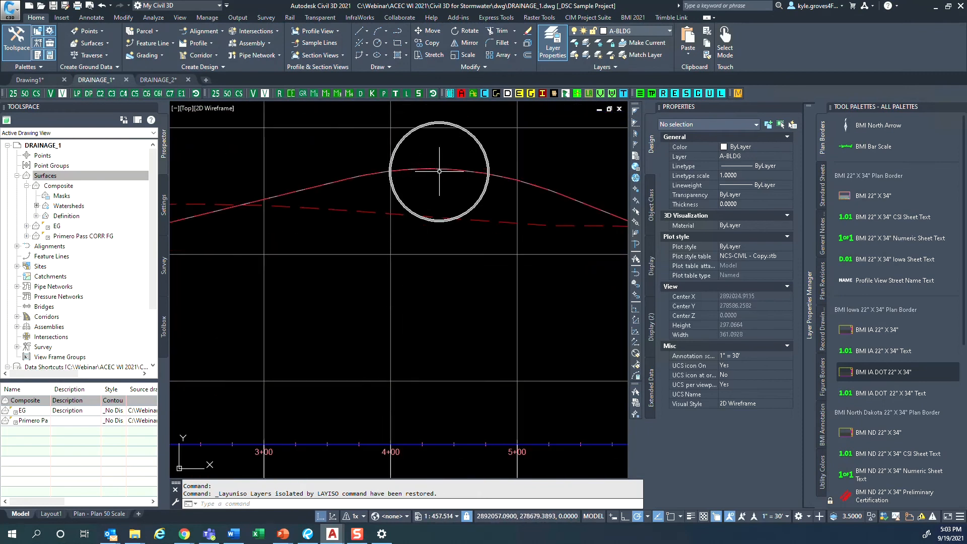
mouse_move(439, 172)
scroll(437, 178, down, 9)
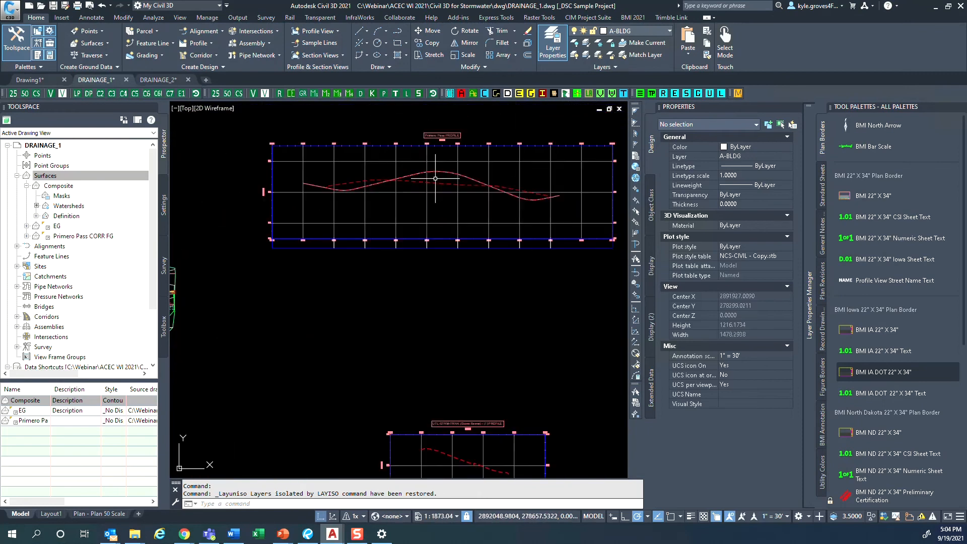
- Examine how the watershed boundary and contours run beside the curved road near structure ST-(04)
middle_drag(253, 327, 494, 342)
scroll(494, 343, down, 3)
scroll(376, 405, up, 3)
scroll(375, 405, up, 4)
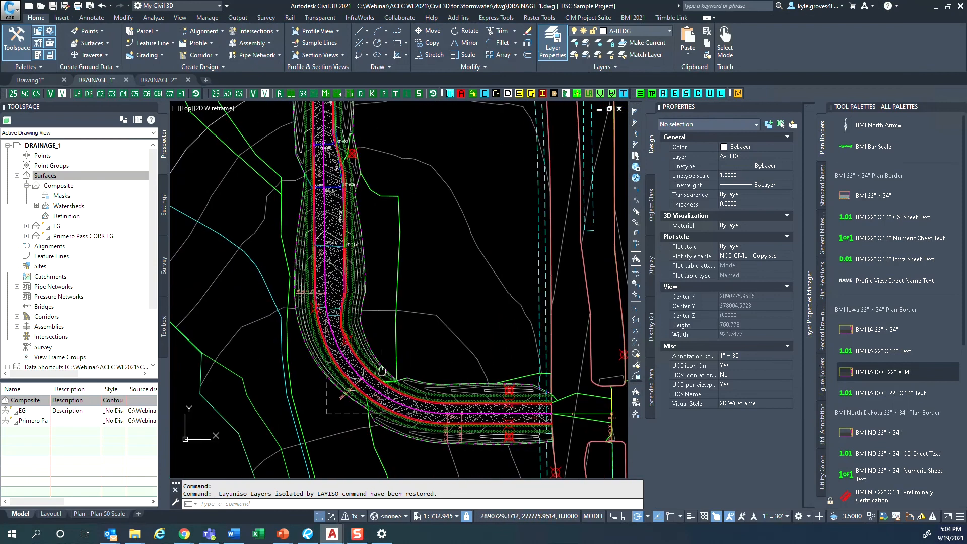
middle_drag(432, 228, 410, 324)
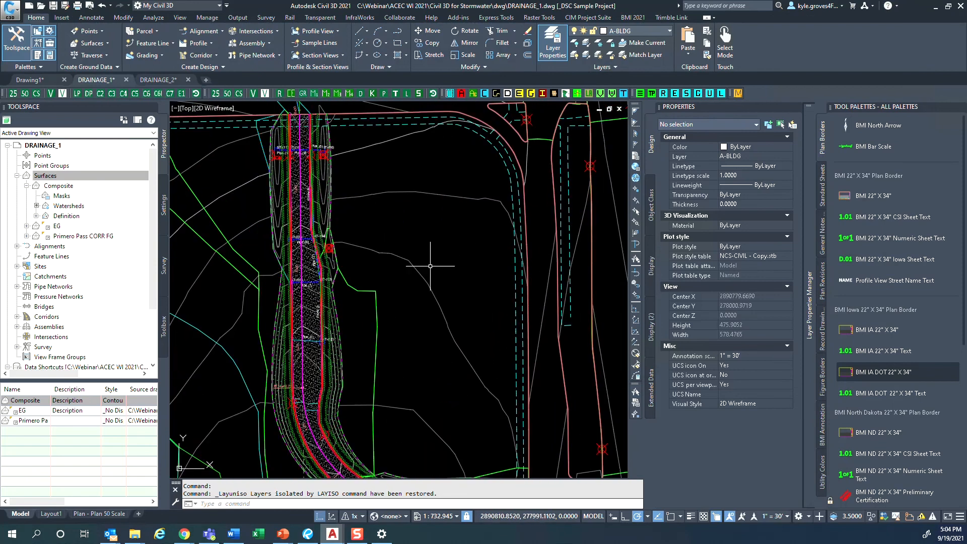
scroll(325, 245, up, 6)
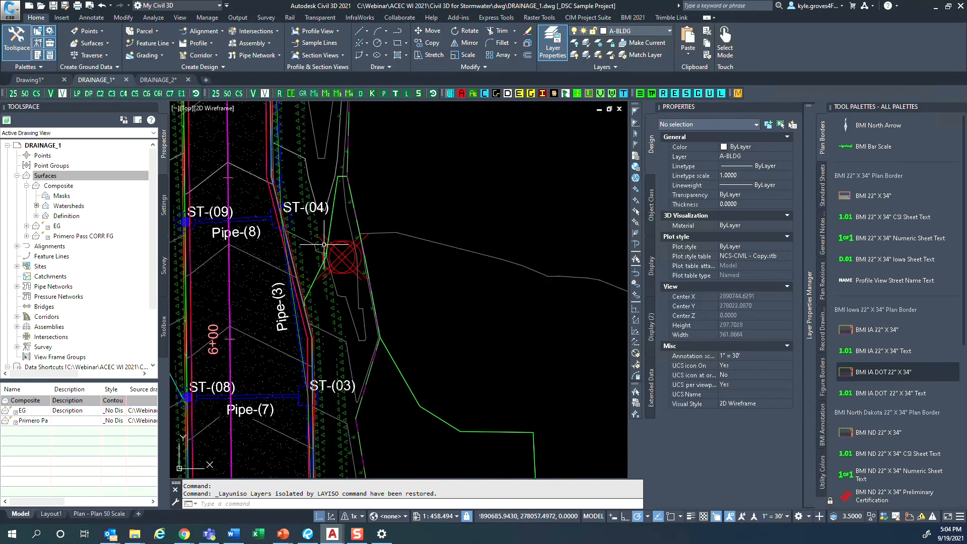
middle_drag(327, 252, 327, 330)
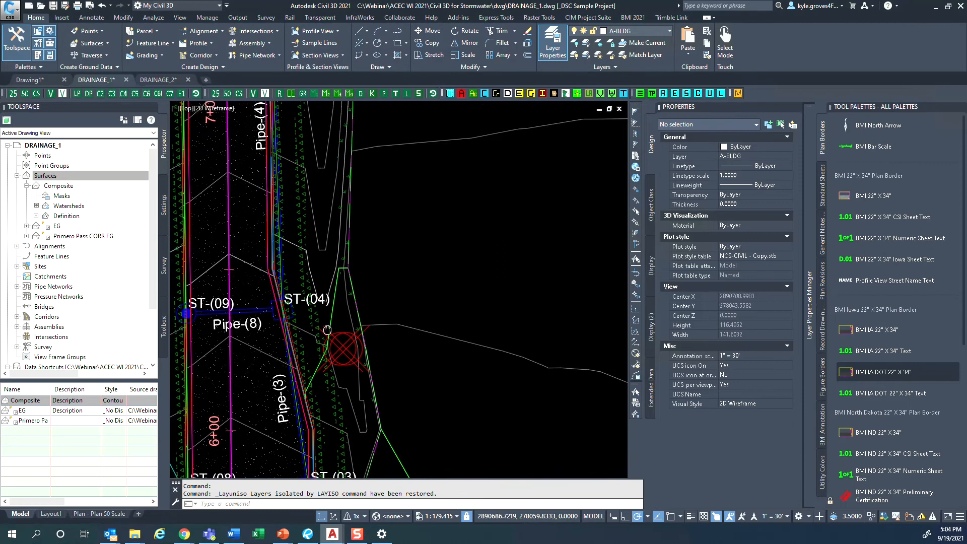
- Select the watershed outline beside structure ST-(04) along with all similar polylines, and examine how they run around the road
click(331, 301)
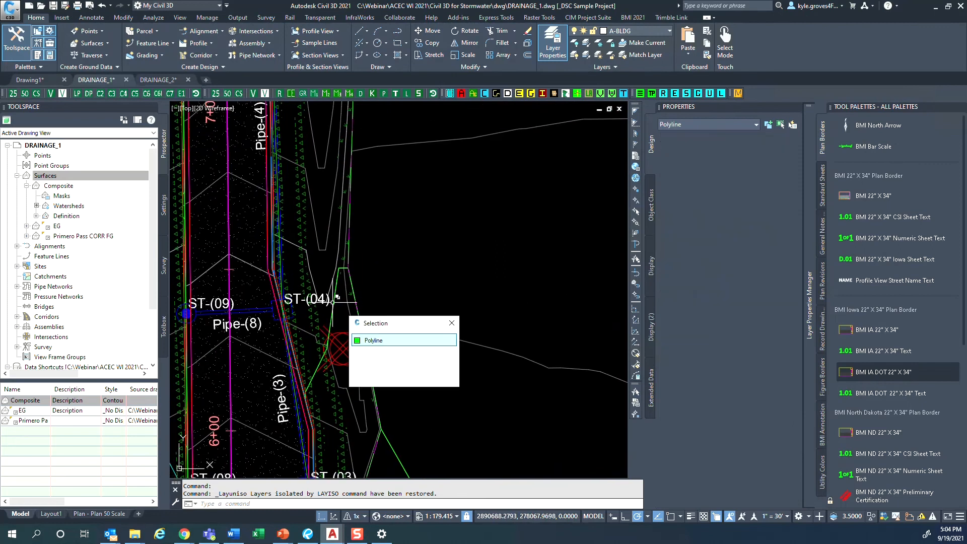
click(396, 340)
scroll(395, 339, down, 6)
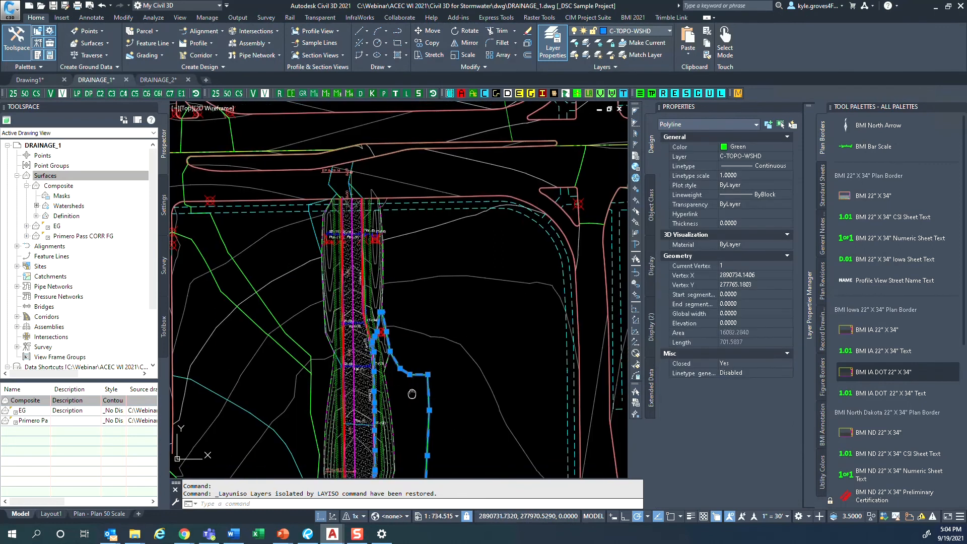
middle_drag(389, 372, 390, 377)
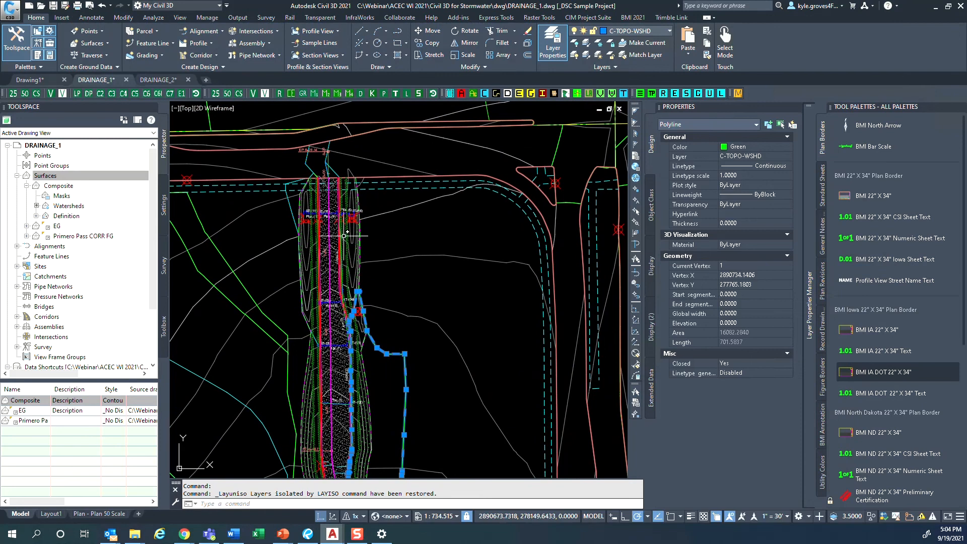
right_click(430, 298)
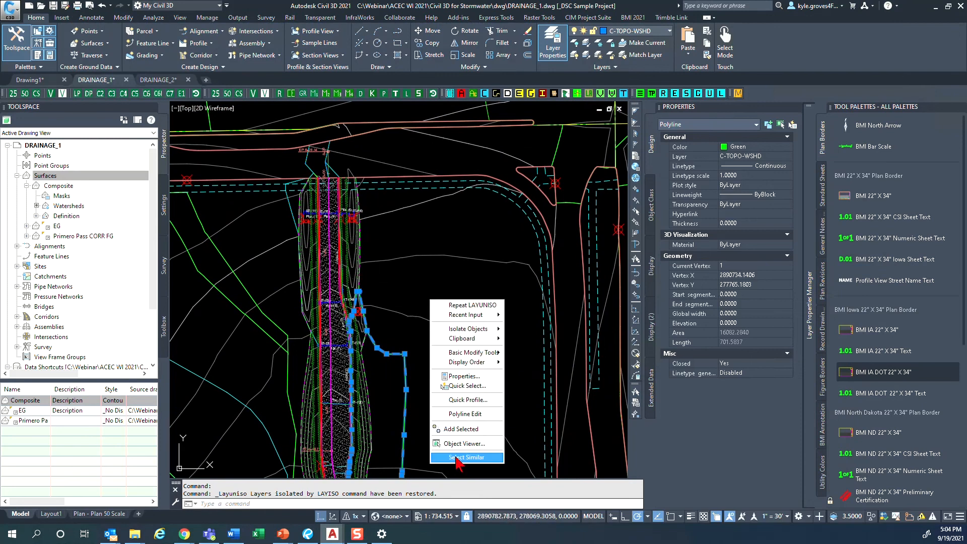
click(458, 457)
scroll(427, 423, down, 3)
middle_drag(427, 424, 413, 376)
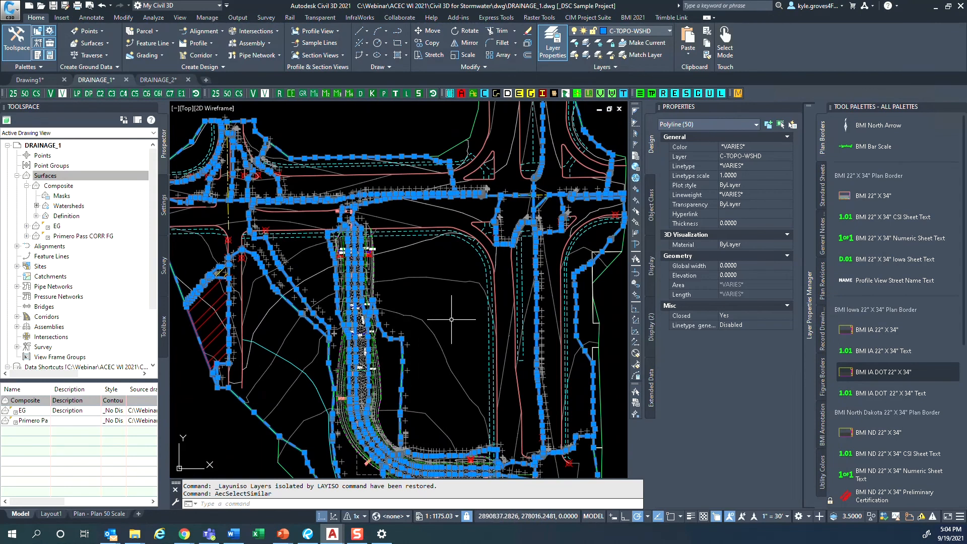
scroll(403, 256, up, 5)
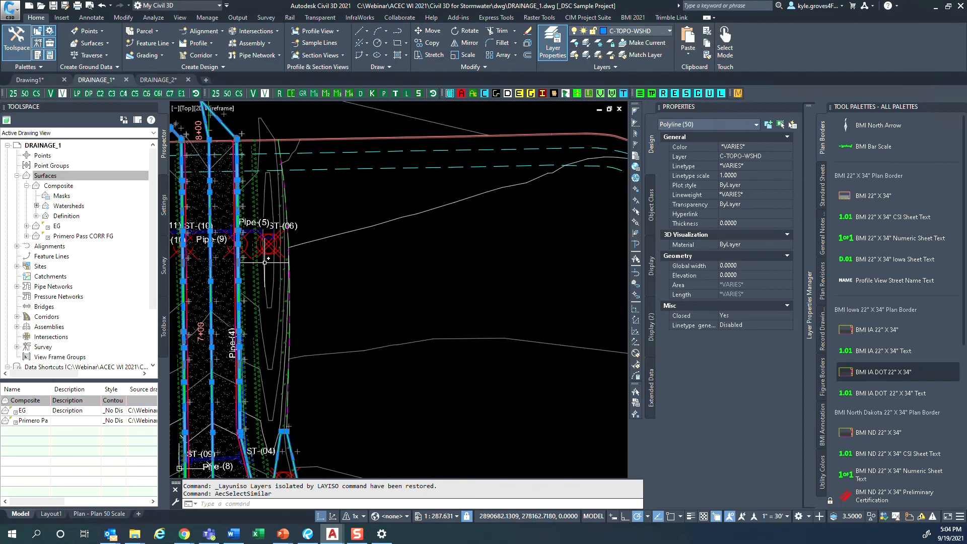
scroll(322, 373, down, 3)
scroll(365, 397, down, 5)
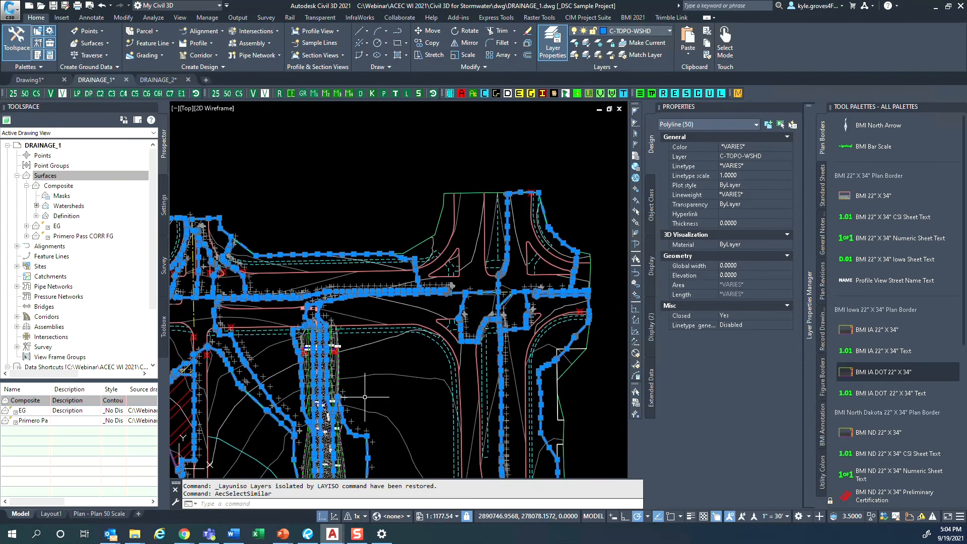
key(Escape)
- Isolate the C-TOPO-WSHD layer using a watershed outline east of the road
scroll(360, 363, up, 3)
click(360, 337)
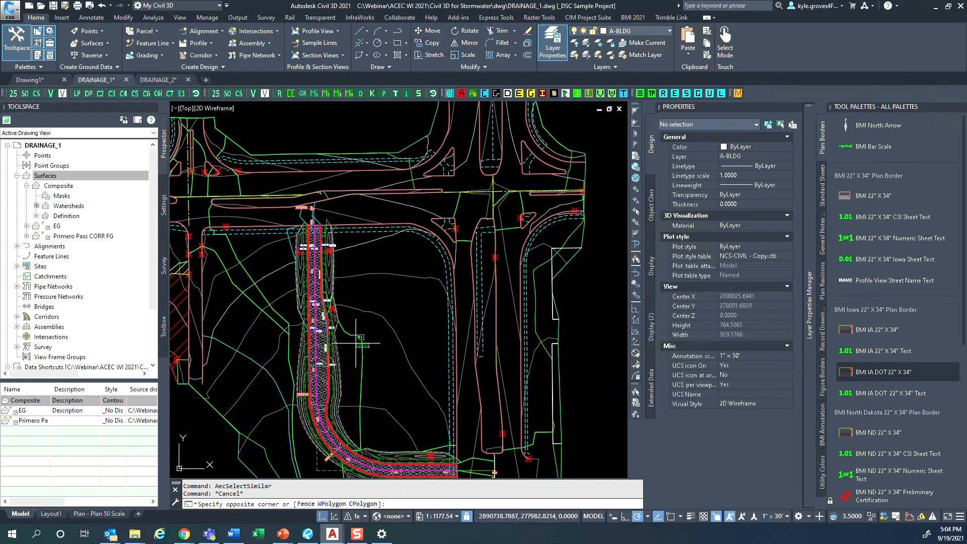
click(354, 342)
click(587, 44)
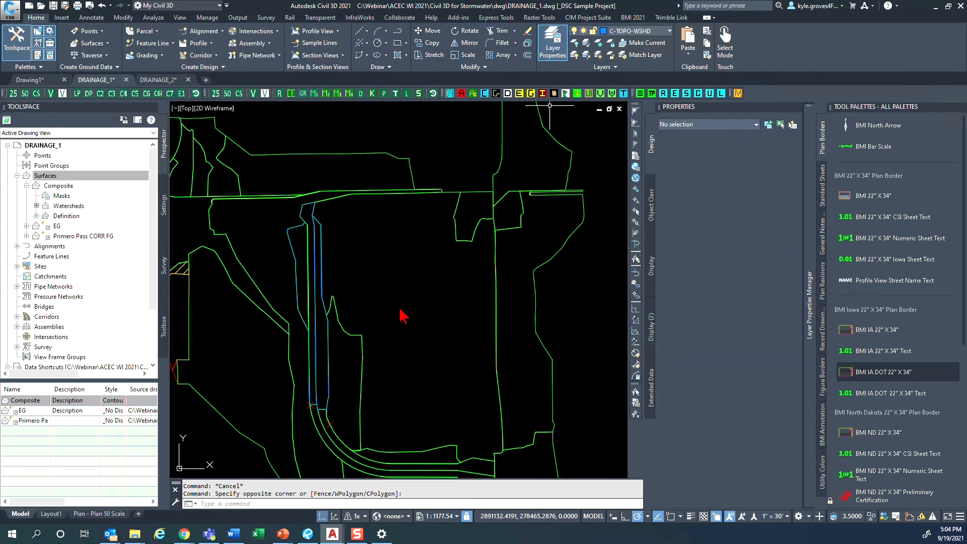
click(376, 394)
click(347, 385)
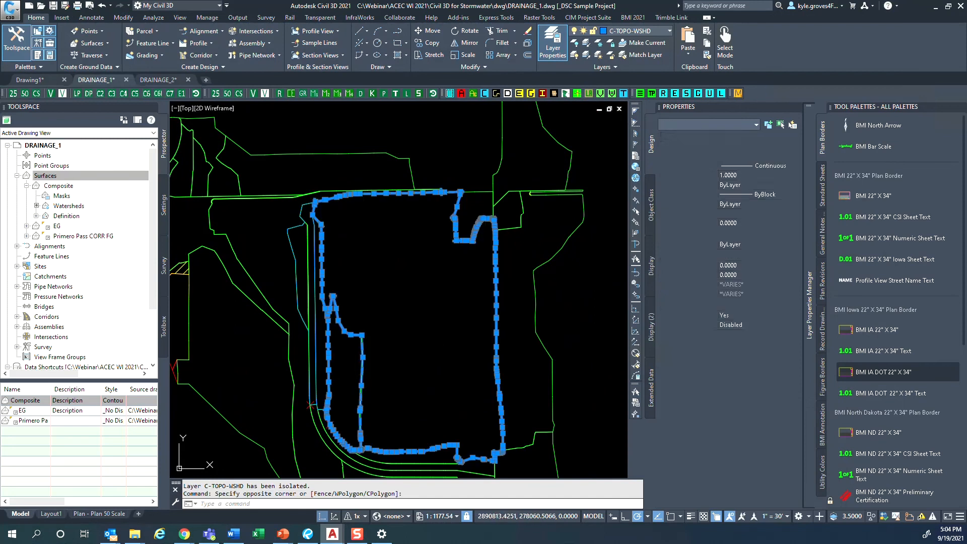
key(Escape)
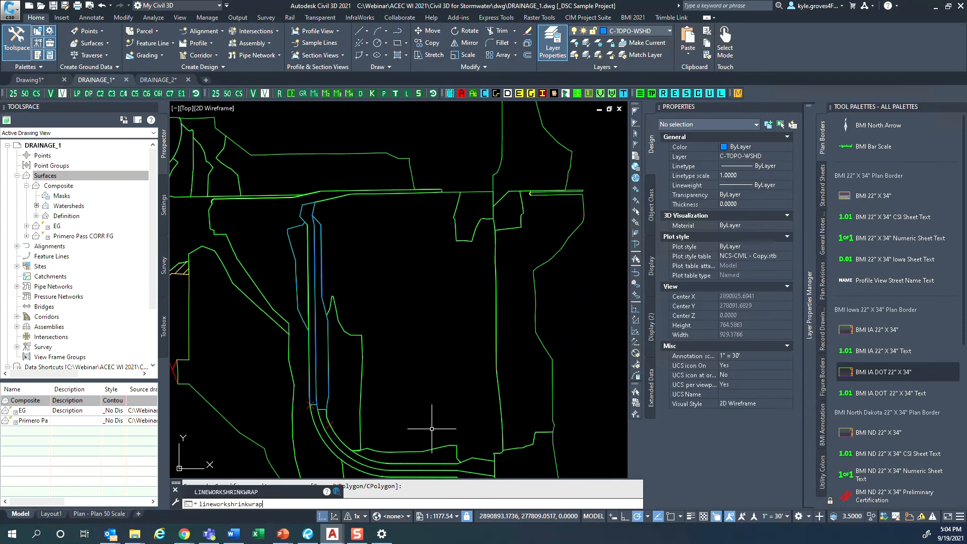
- Run LINEWORKSHRINKWRAP on the large watershed outline inside the road bend and the narrow one adjoining it to generate a combined outline
key(Return)
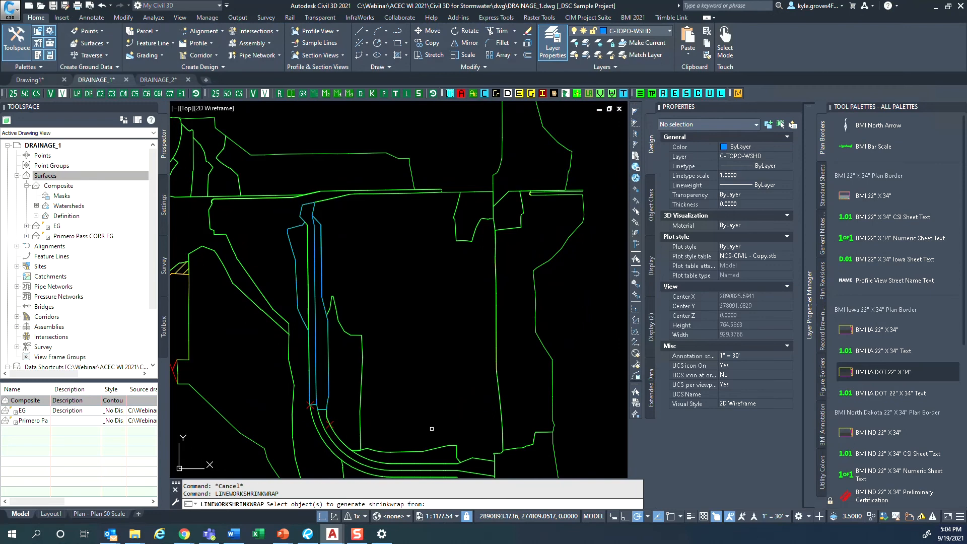
click(373, 340)
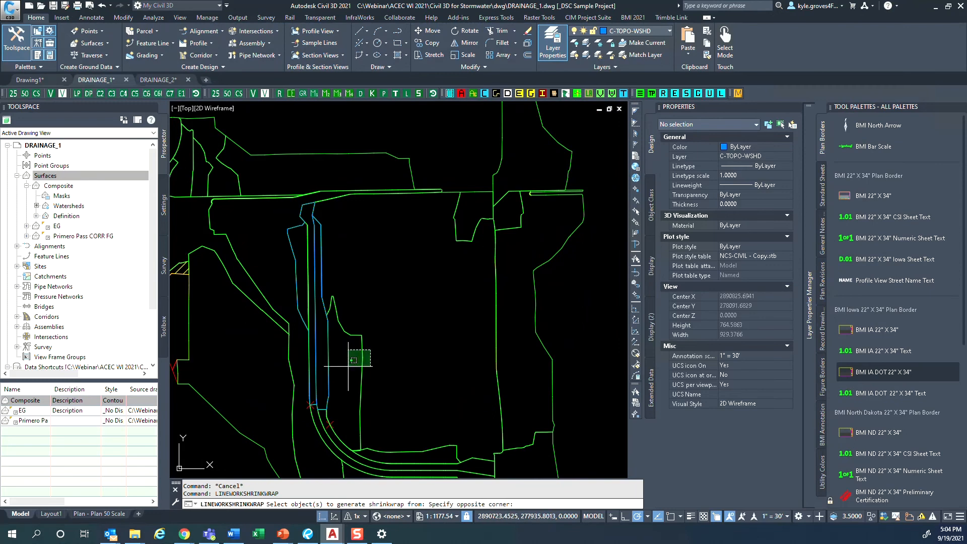
click(348, 366)
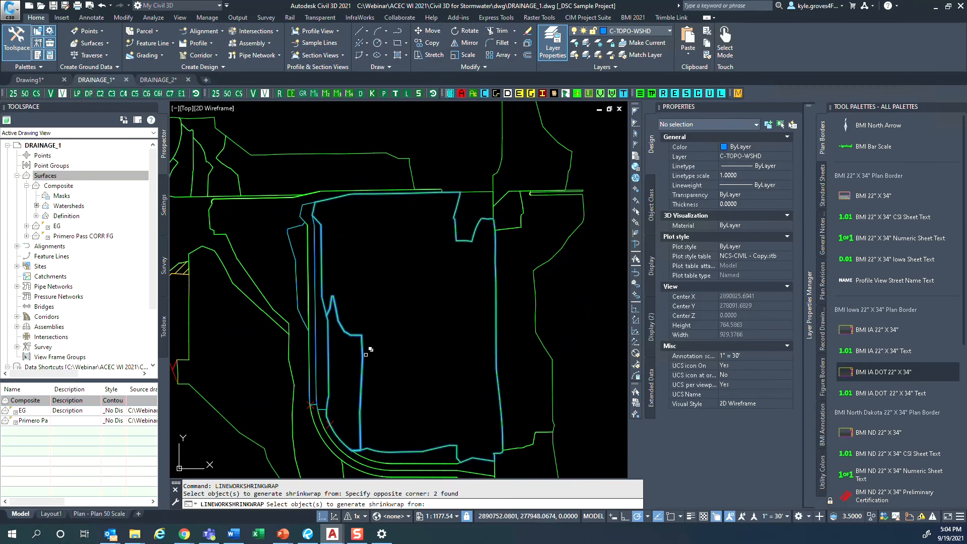
key(ctrl)
key(ctrl)
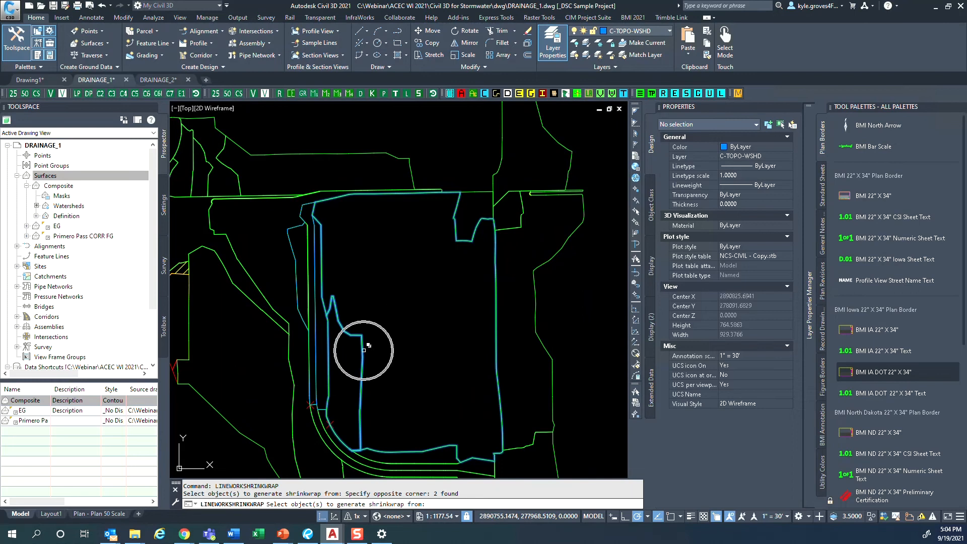
key(ctrl)
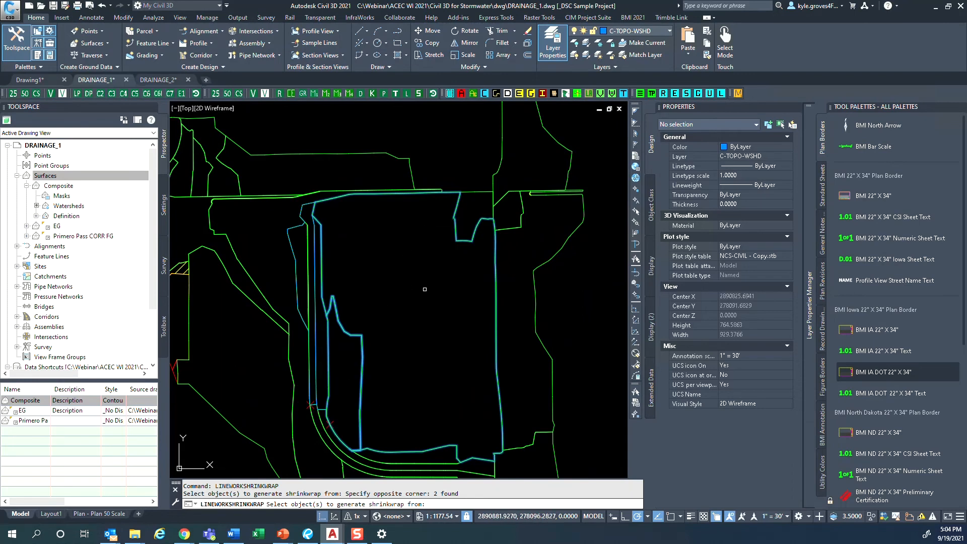
key(Return)
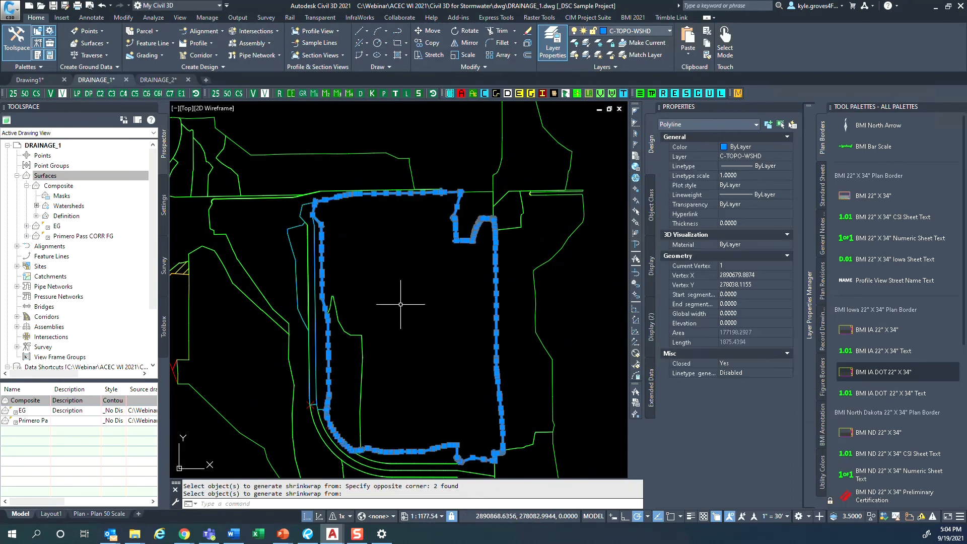
- Erase the two original green watershed outlines, keeping the combined shrinkwrap outline
middle_drag(380, 377, 377, 342)
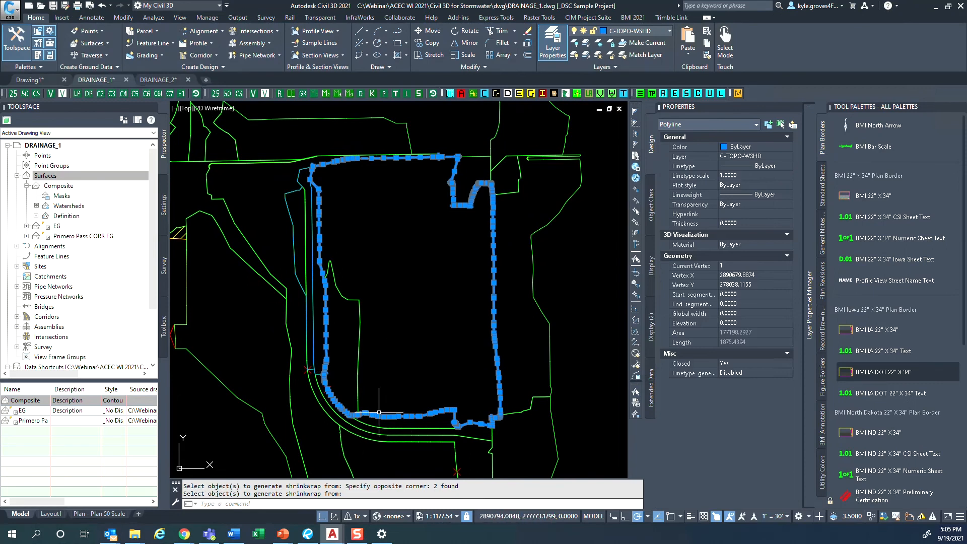
key(Escape)
click(379, 386)
click(353, 349)
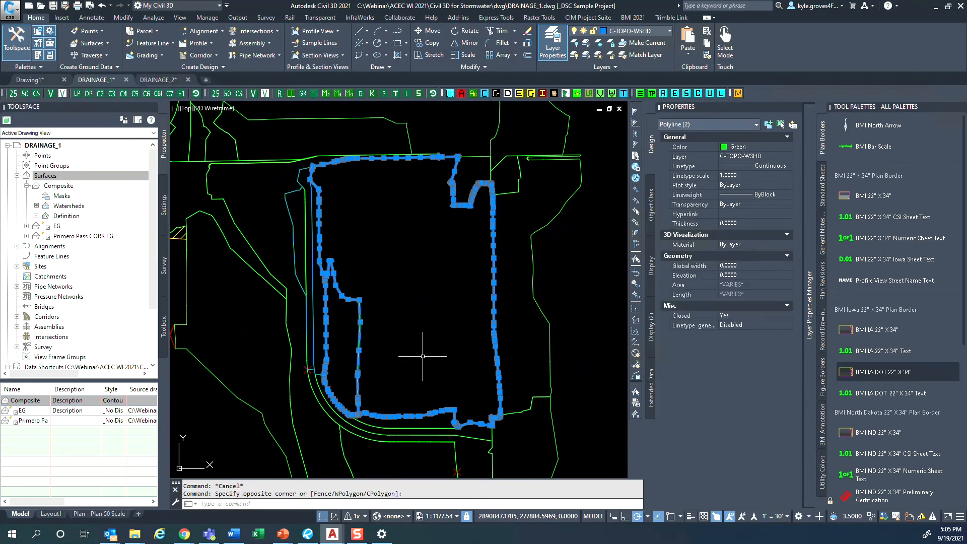
key(Return)
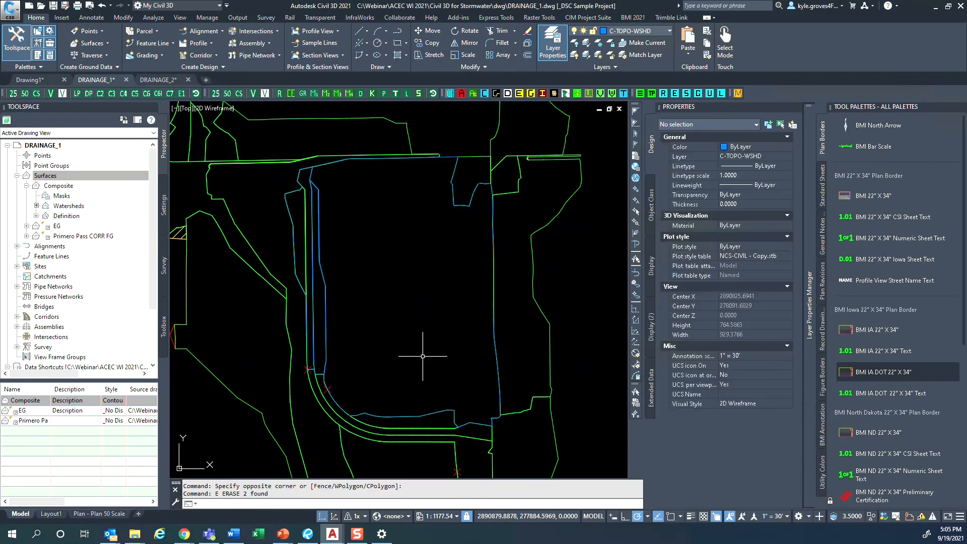
- Inspect the combined outline's color and layer properties, clear the selection, and review the full set of watershed outlines
click(442, 411)
click(544, 450)
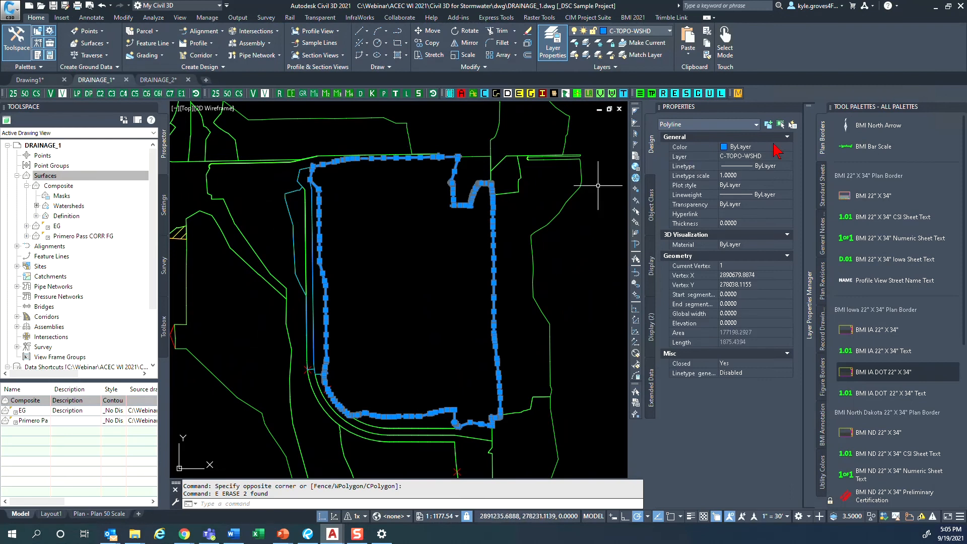
click(754, 154)
click(727, 149)
click(729, 150)
key(Escape)
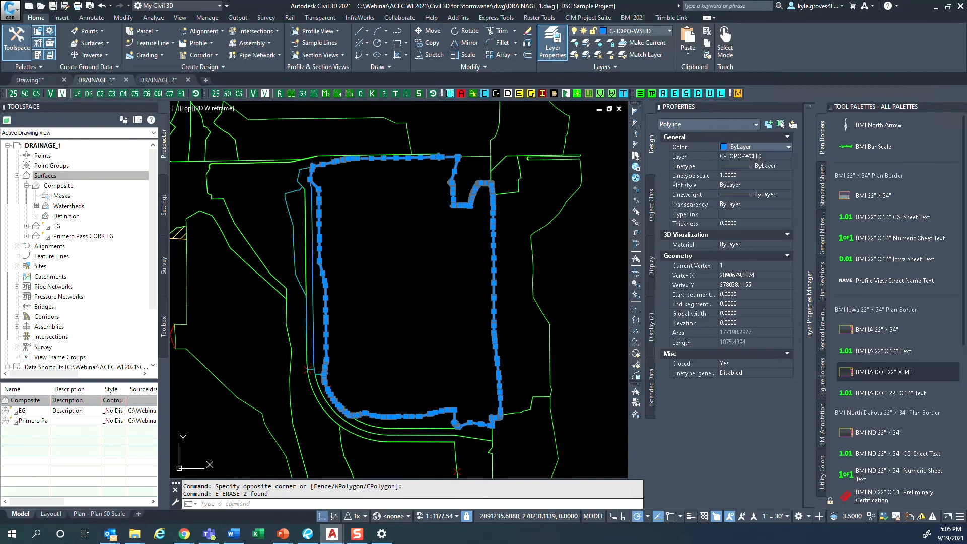
key(Escape)
scroll(387, 318, down, 2)
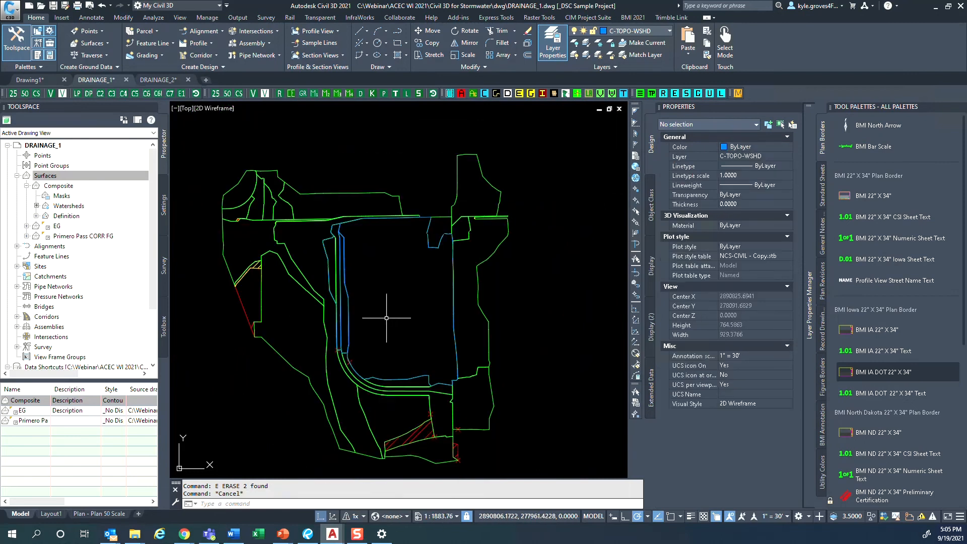
mouse_move(386, 318)
middle_down()
mouse_move(406, 274)
mouse_move(435, 291)
middle_up()
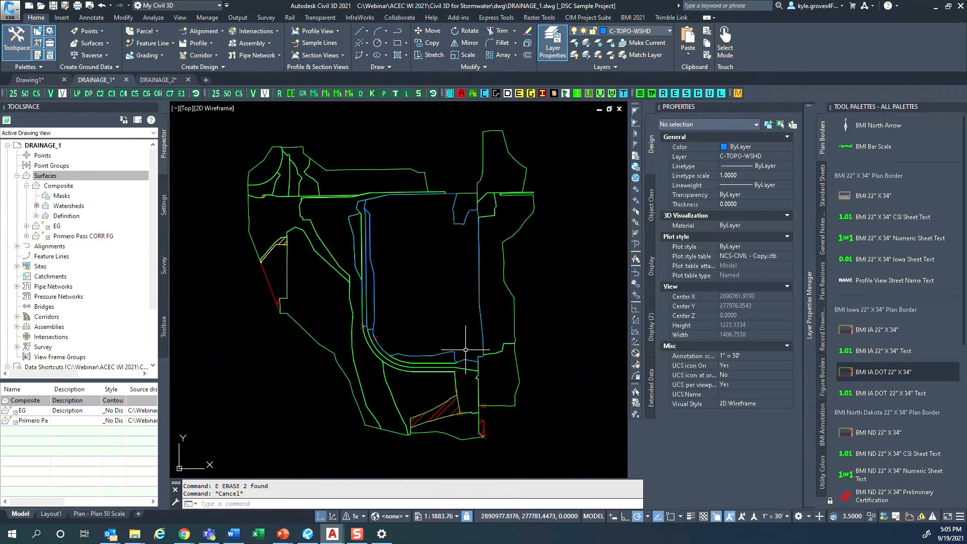
middle_drag(442, 348, 445, 383)
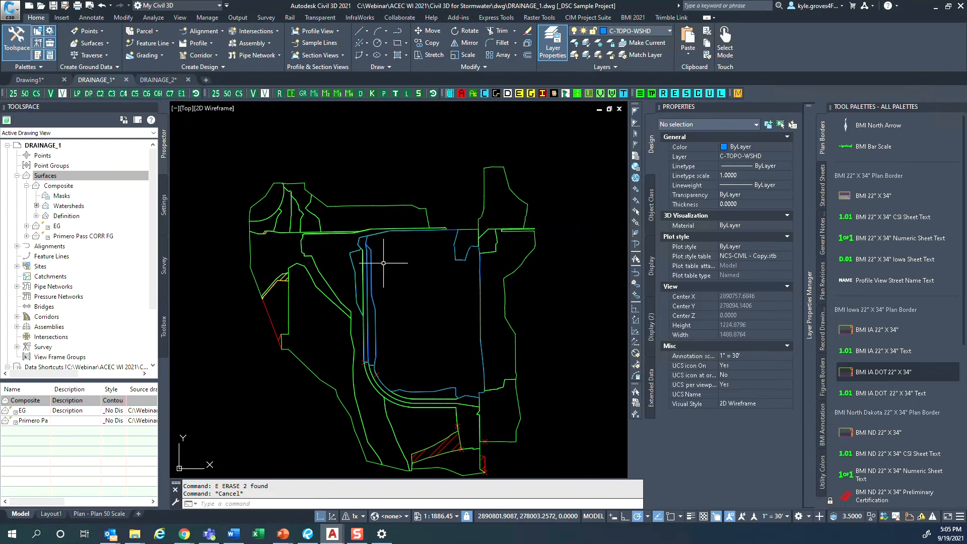
- Switch to the DRAINAGE_2 drawing and inspect the catchment objects Catchment - (2) and Catchment - (3) west of the curved road
click(165, 87)
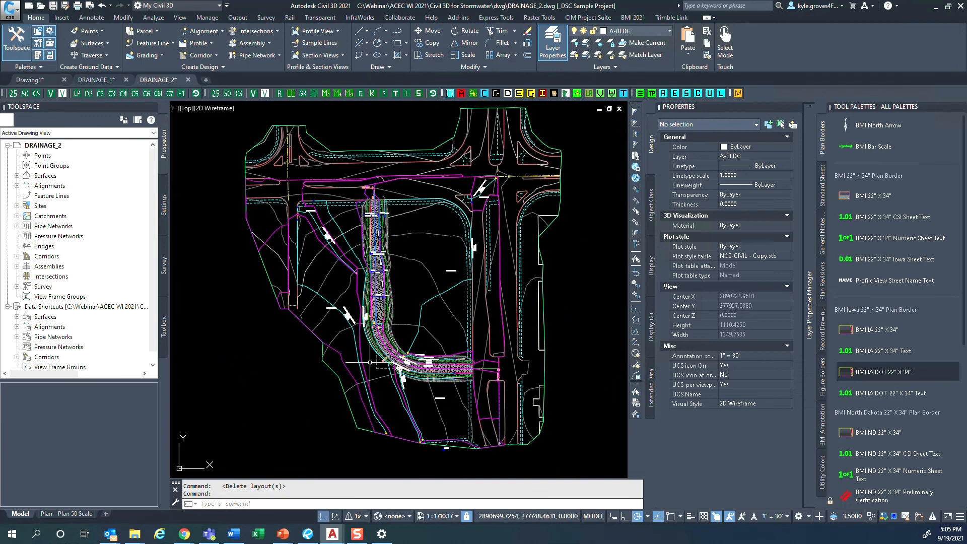
scroll(319, 250, up, 2)
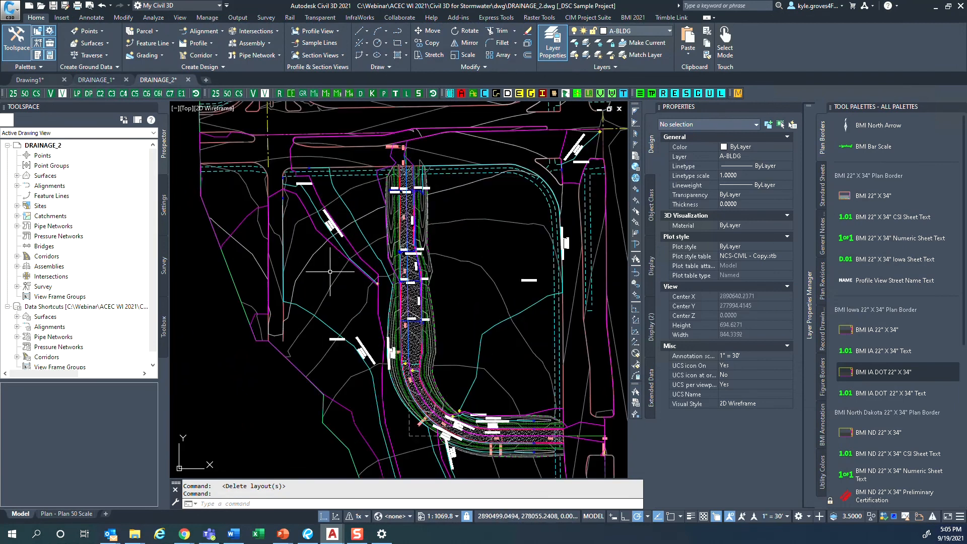
click(323, 236)
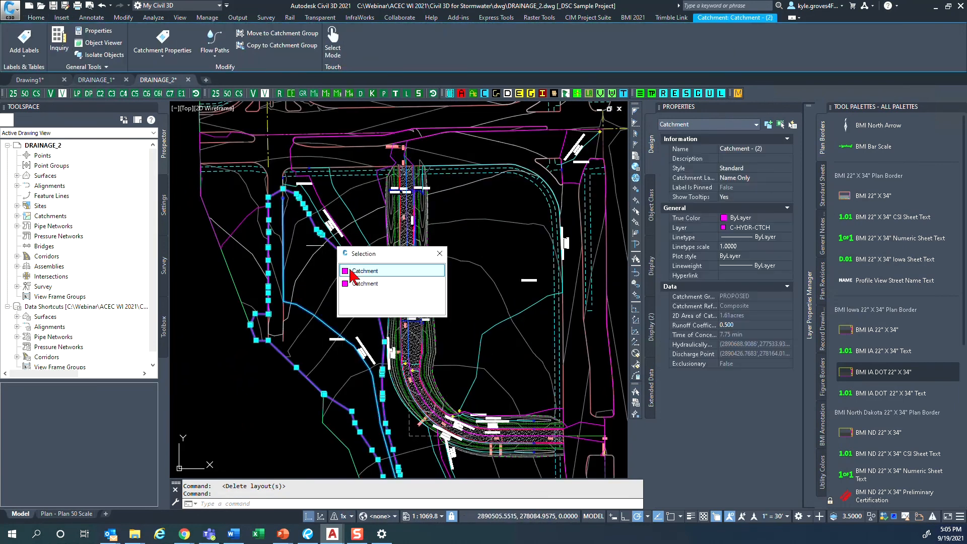
click(354, 272)
scroll(349, 333, down, 2)
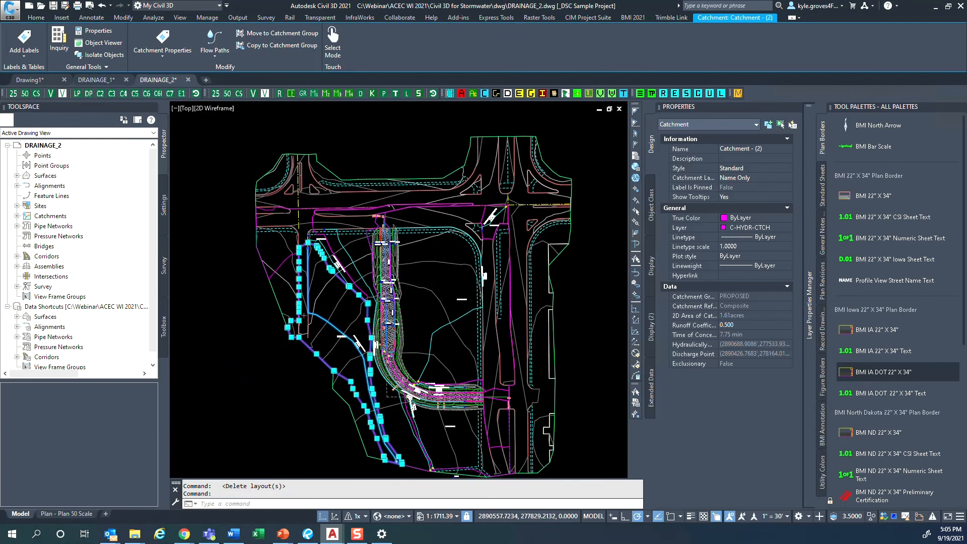
scroll(363, 325, up, 6)
key(Escape)
scroll(371, 347, down, 4)
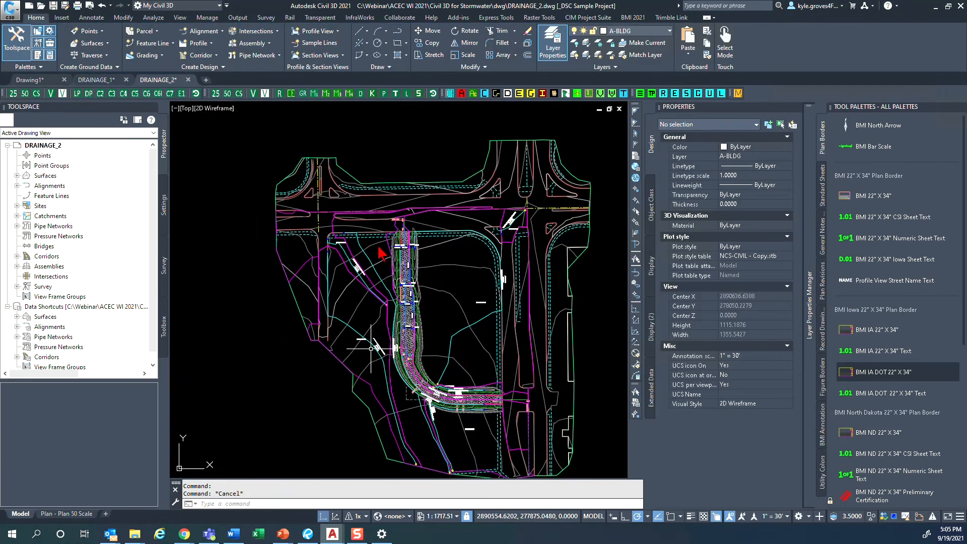
click(386, 261)
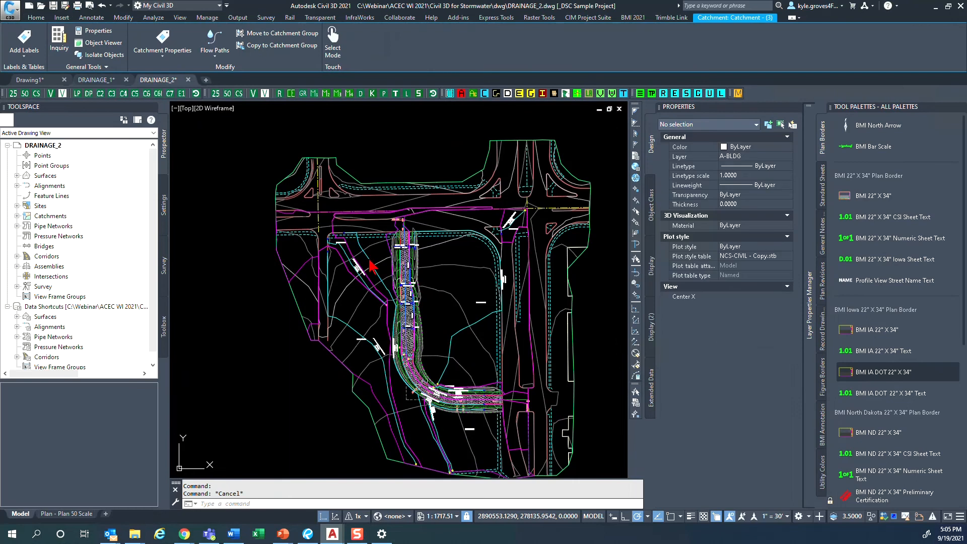
key(Escape)
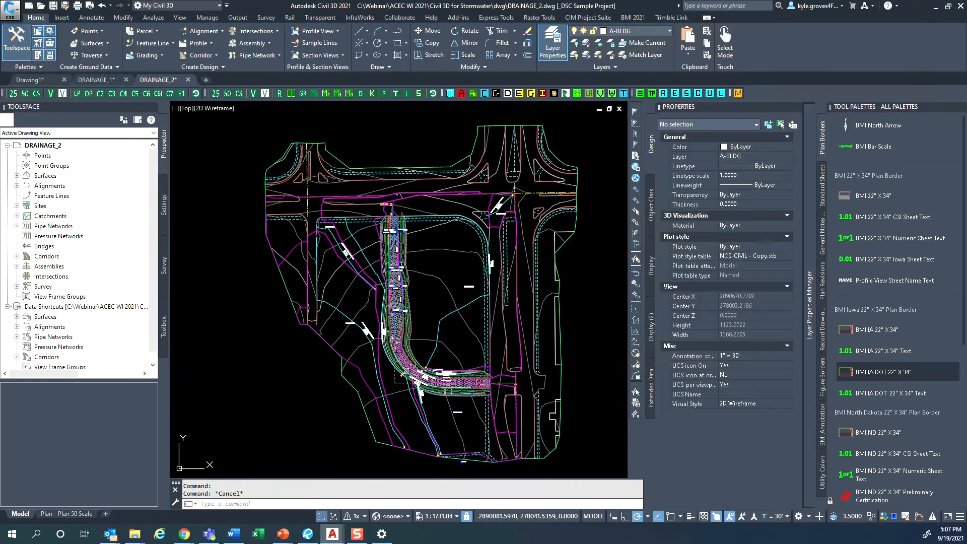
click(285, 387)
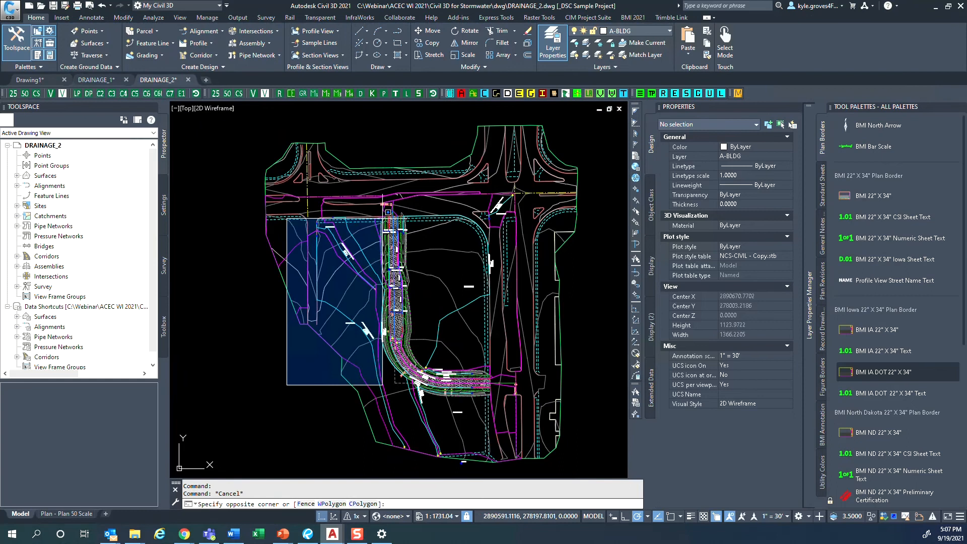
key(Escape)
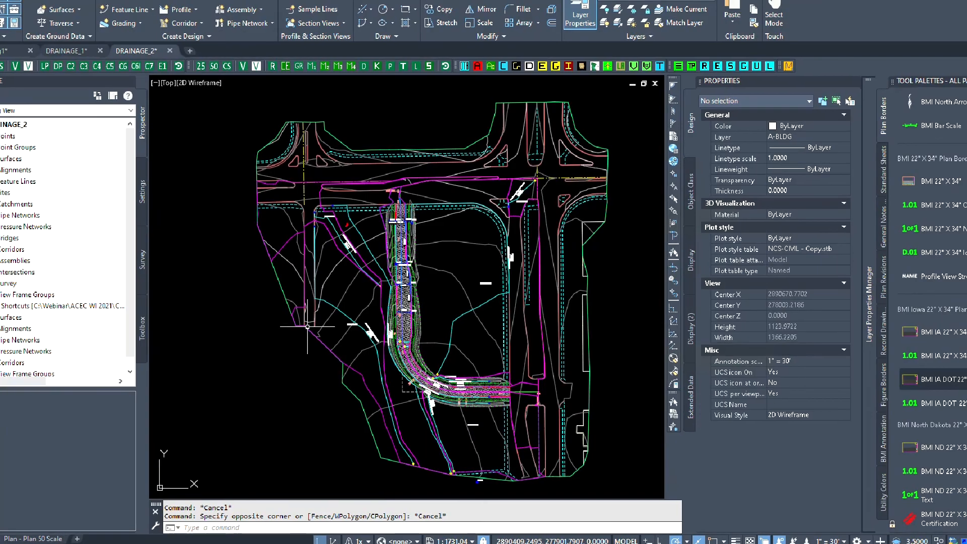
mouse_move(347, 225)
mouse_down()
mouse_move(281, 404)
mouse_move(324, 476)
mouse_move(454, 468)
mouse_up()
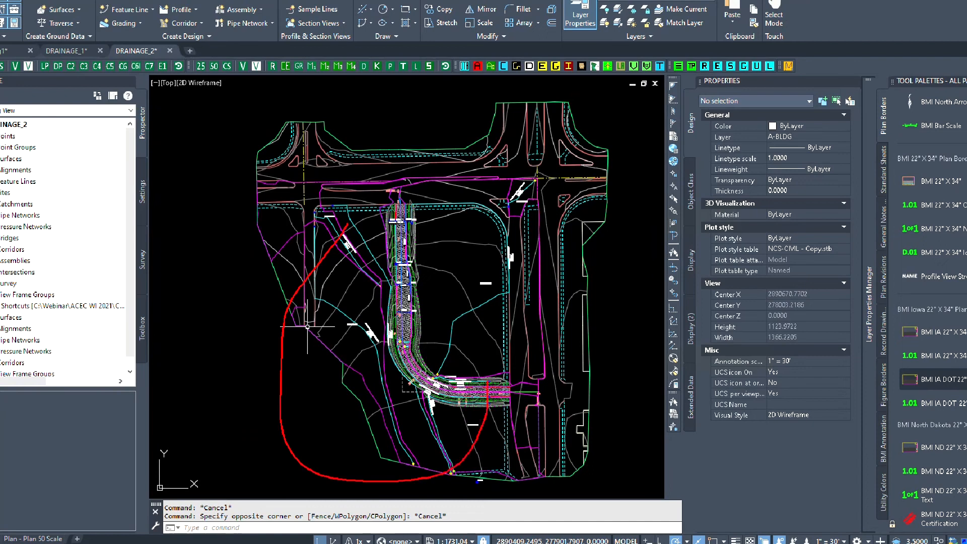
drag(488, 375, 456, 264)
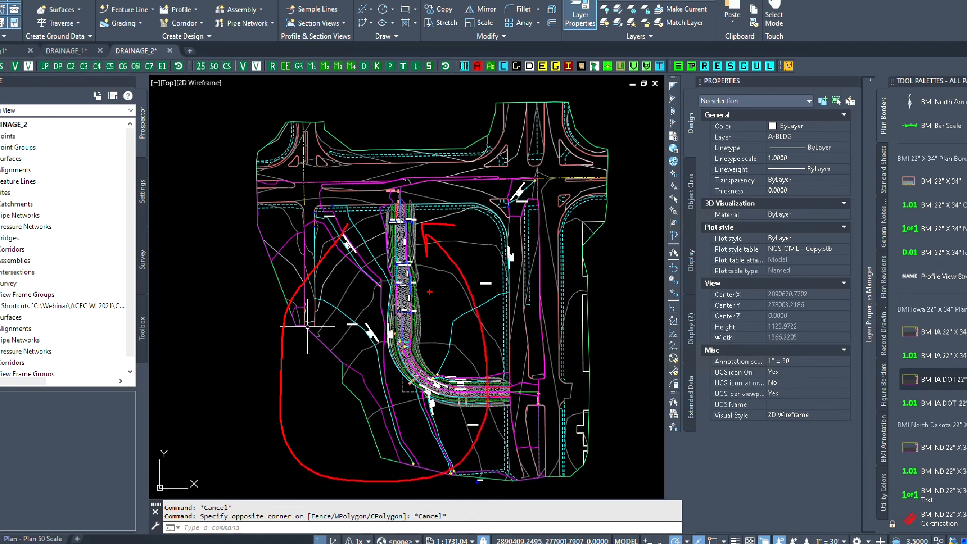
drag(398, 102, 396, 173)
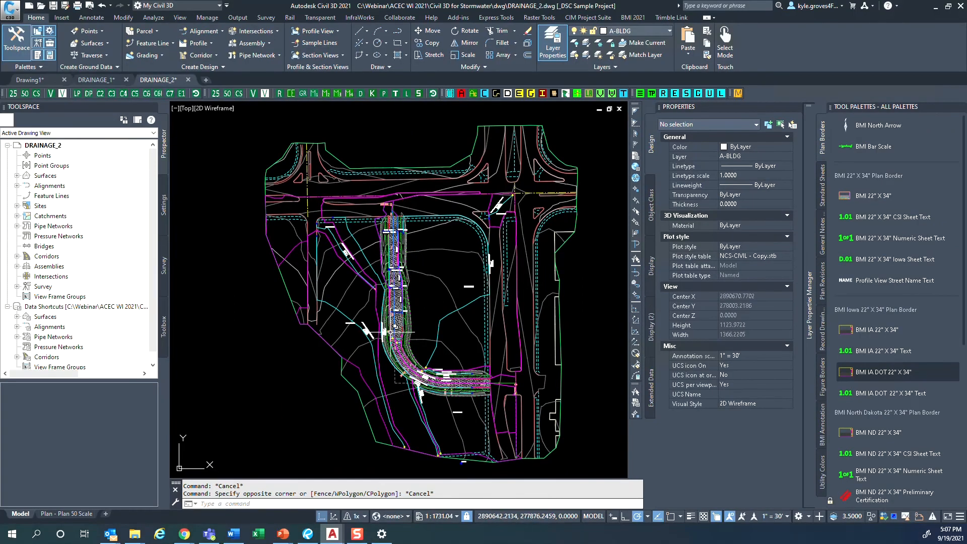
- Inspect the properties of the cyan flow path polyline in the road's east half, ending near the inlets
scroll(408, 368, up, 4)
scroll(400, 362, up, 8)
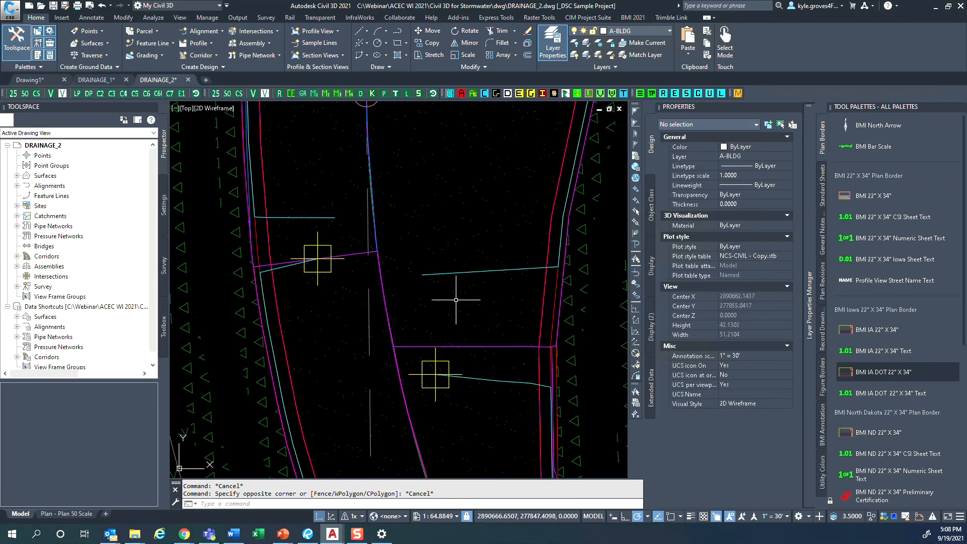
click(460, 271)
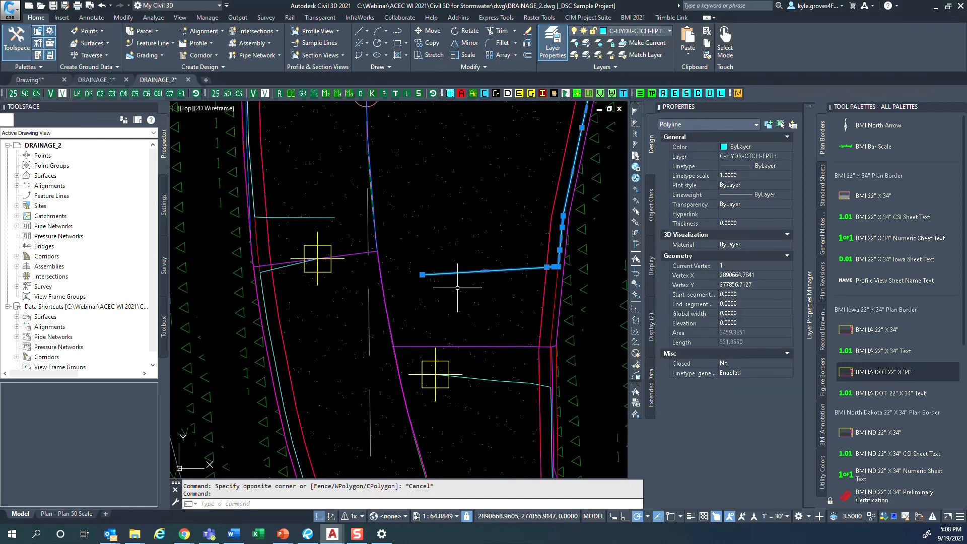
scroll(459, 274, down, 4)
scroll(461, 307, up, 4)
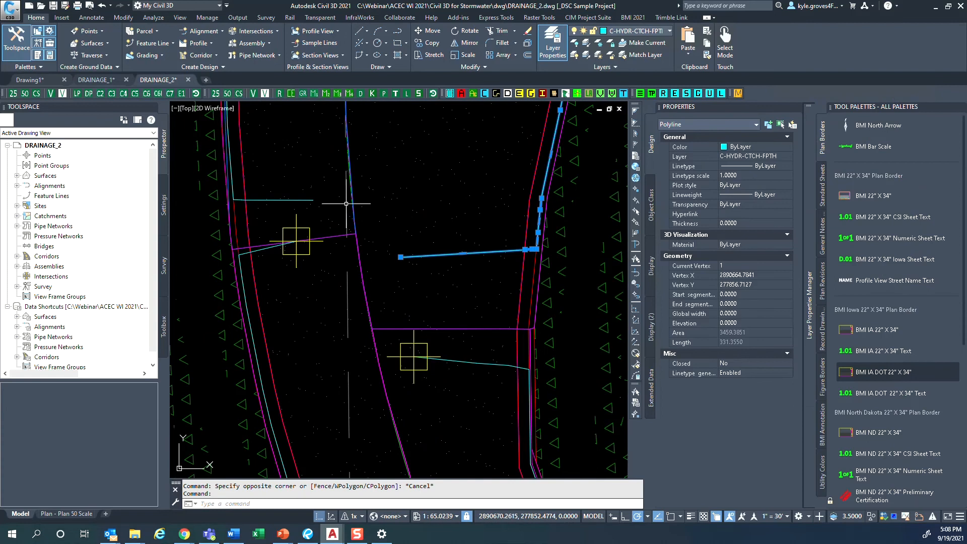
key(Escape)
- Inspect the closed watershed outline covering the road's east half along its full length, then clear the selection
click(352, 199)
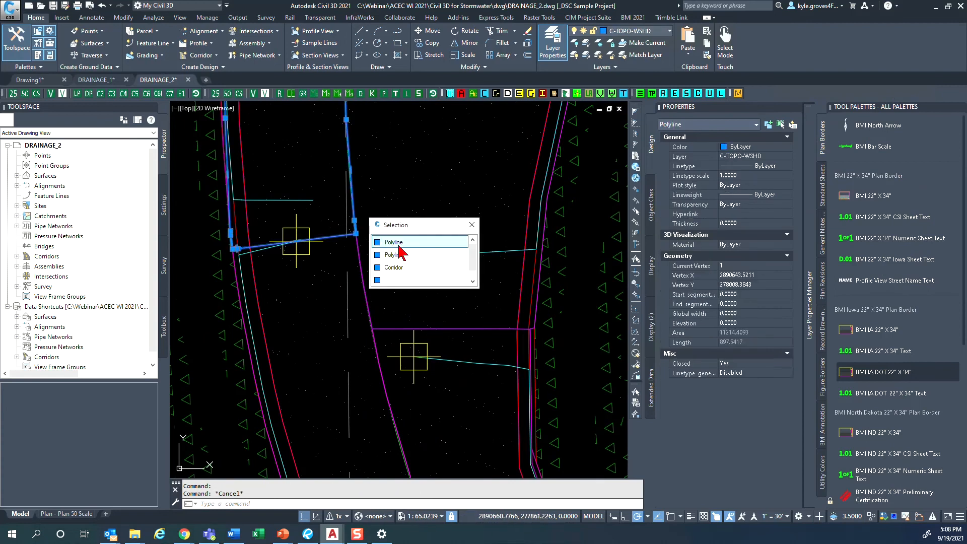
click(399, 256)
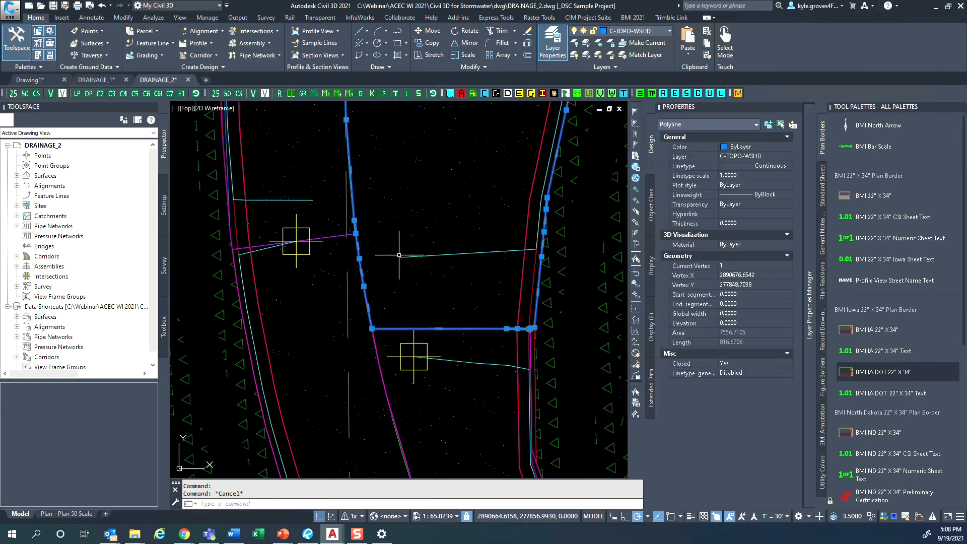
scroll(400, 256, down, 10)
middle_drag(396, 231, 423, 431)
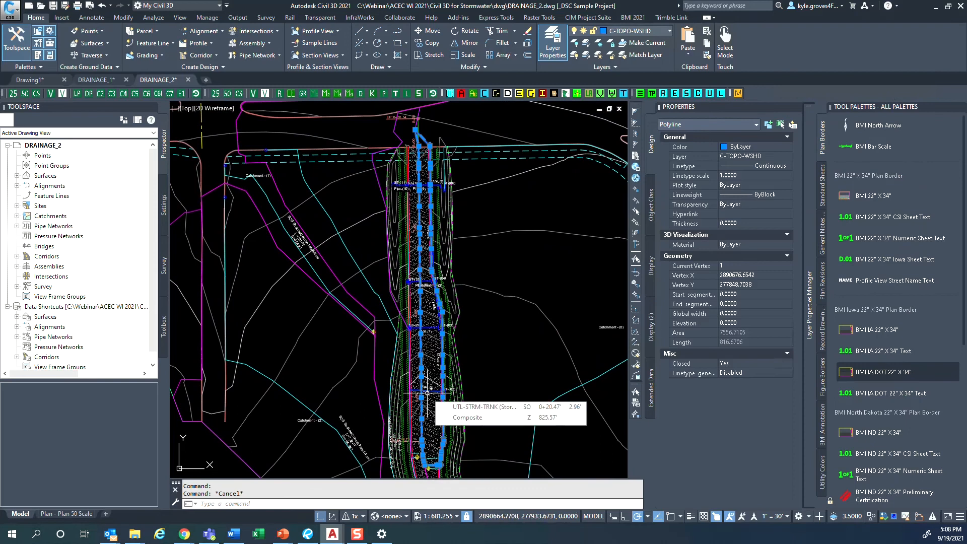
middle_drag(427, 392, 426, 376)
key(Escape)
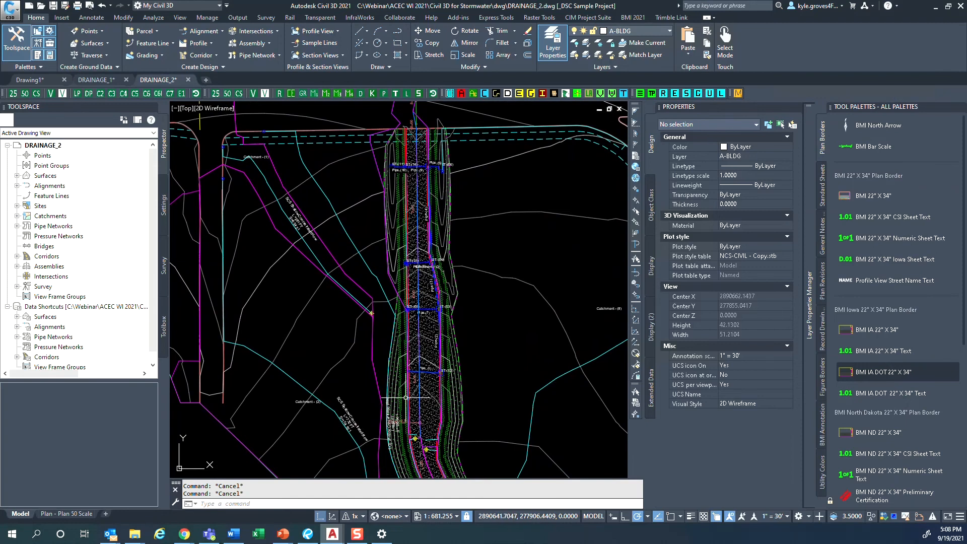
- Expand the drawing's catchments and the PROPOSED group to review the catchments it contains
click(16, 216)
click(26, 226)
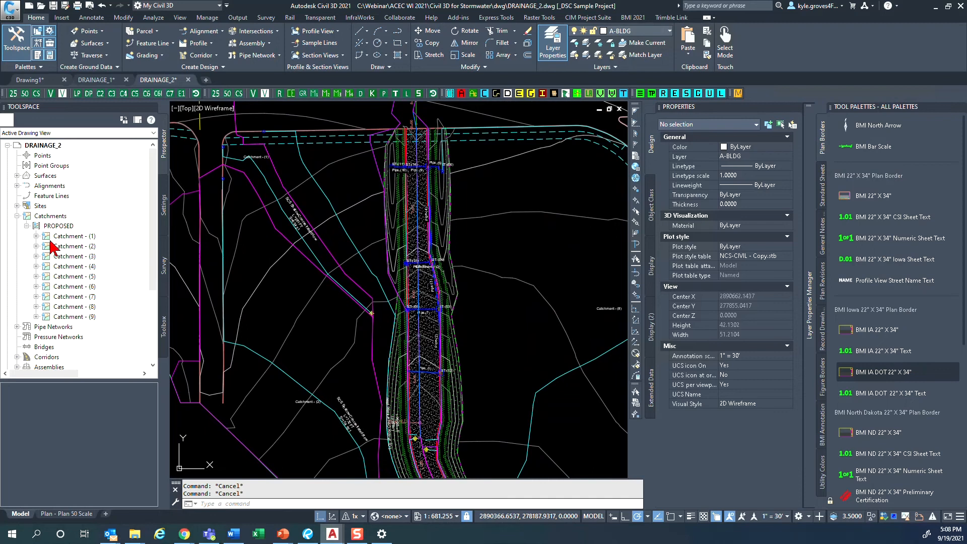
scroll(53, 247, down, 4)
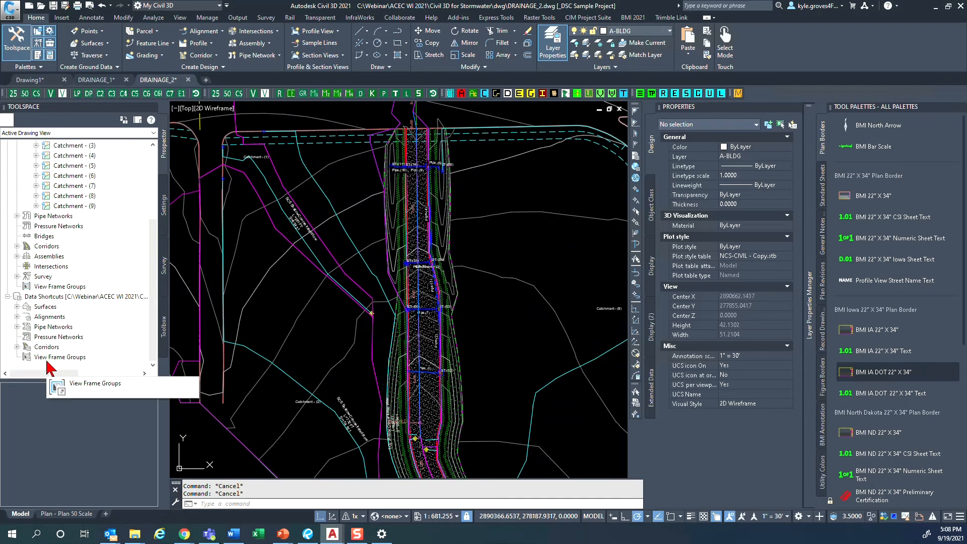
scroll(51, 367, up, 3)
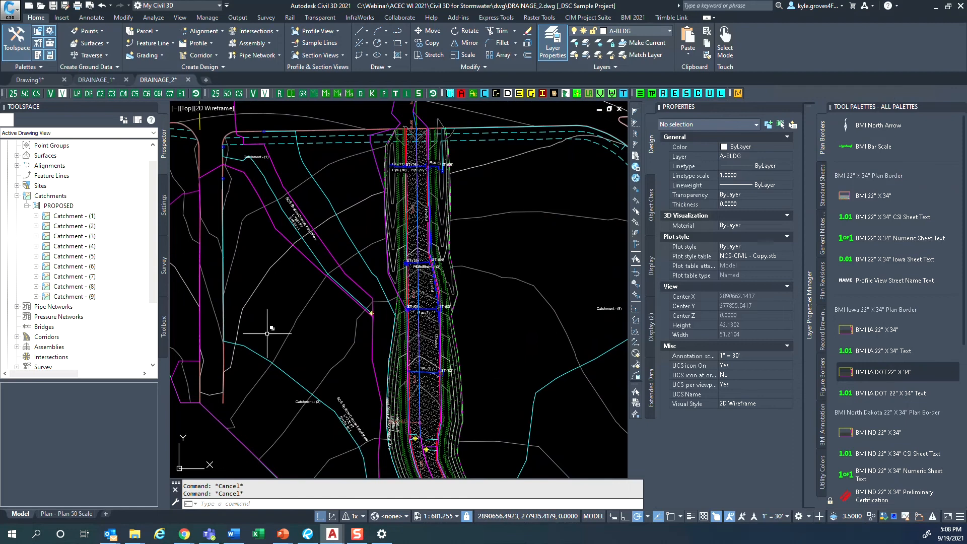
- Start Create Catchment from Object and choose the watershed polyline of the road's west half as the area boundary
click(148, 21)
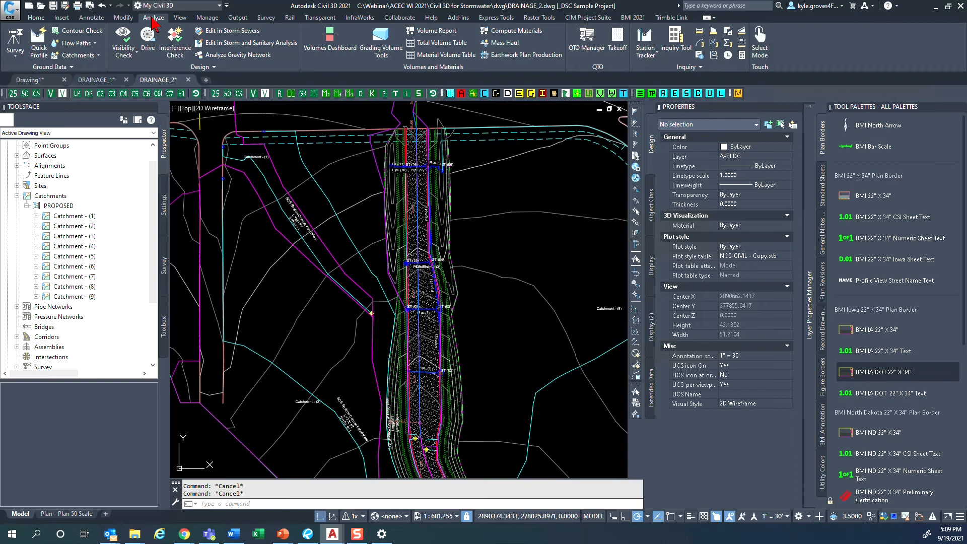
click(99, 56)
click(78, 55)
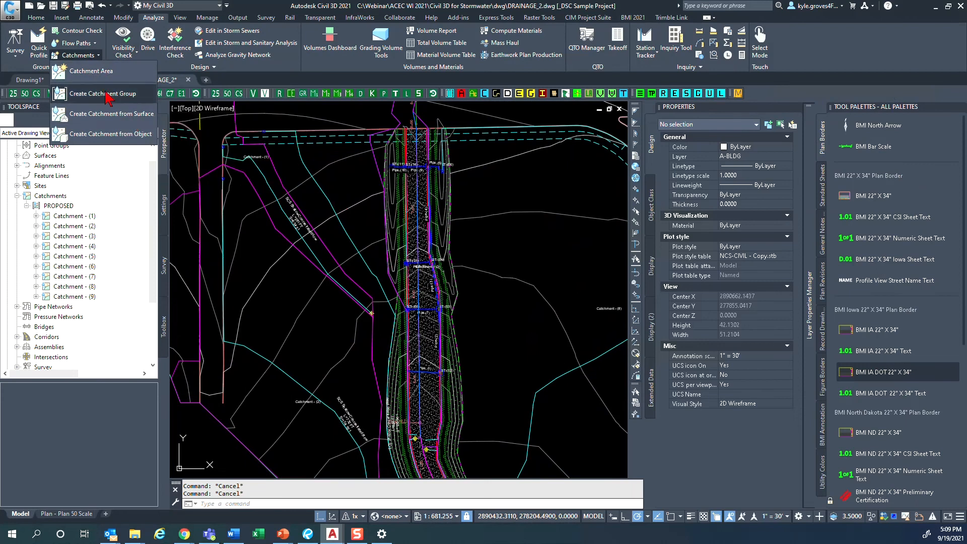
click(113, 134)
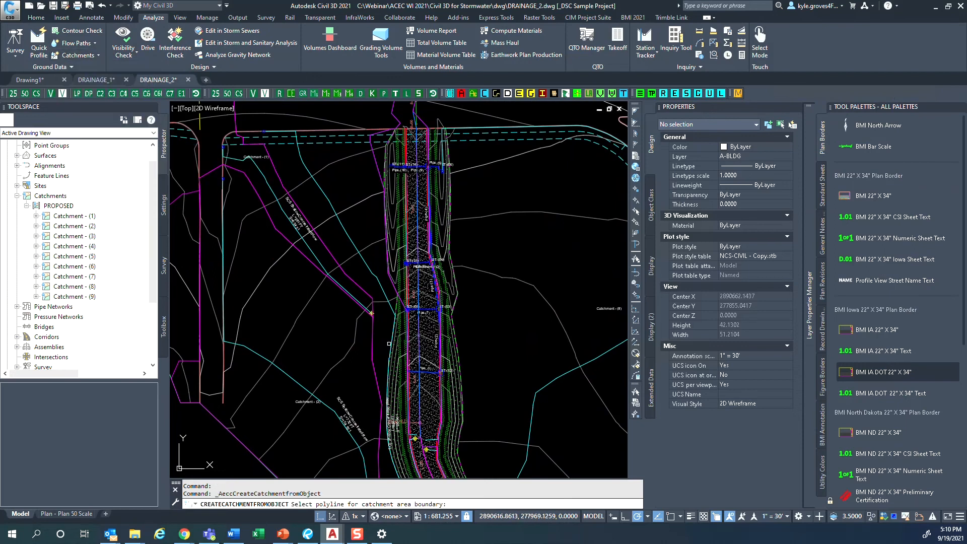
scroll(384, 344, up, 6)
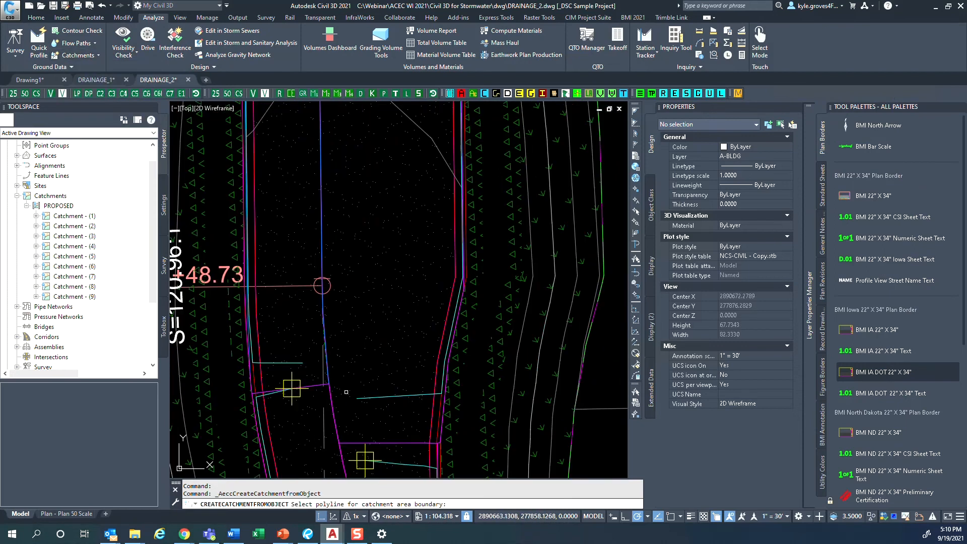
scroll(322, 330, up, 6)
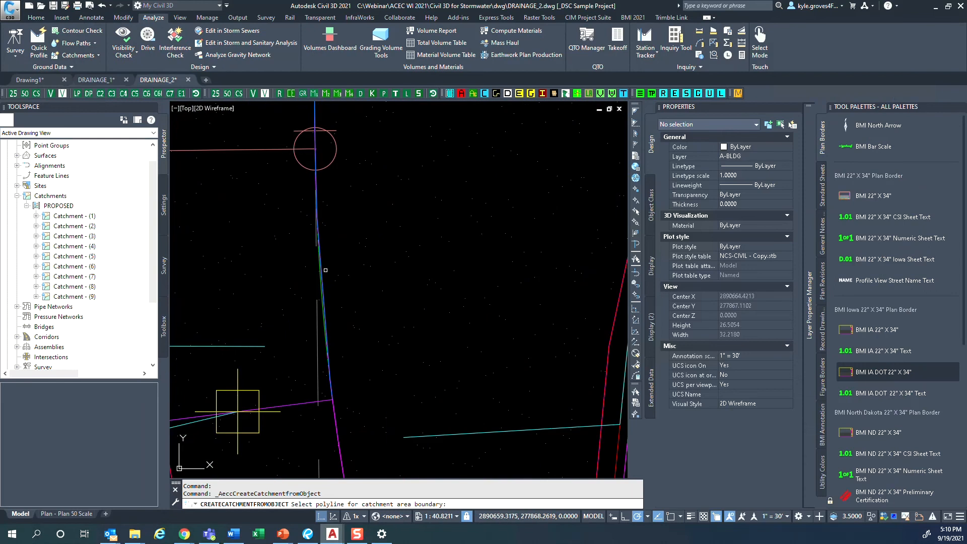
click(327, 349)
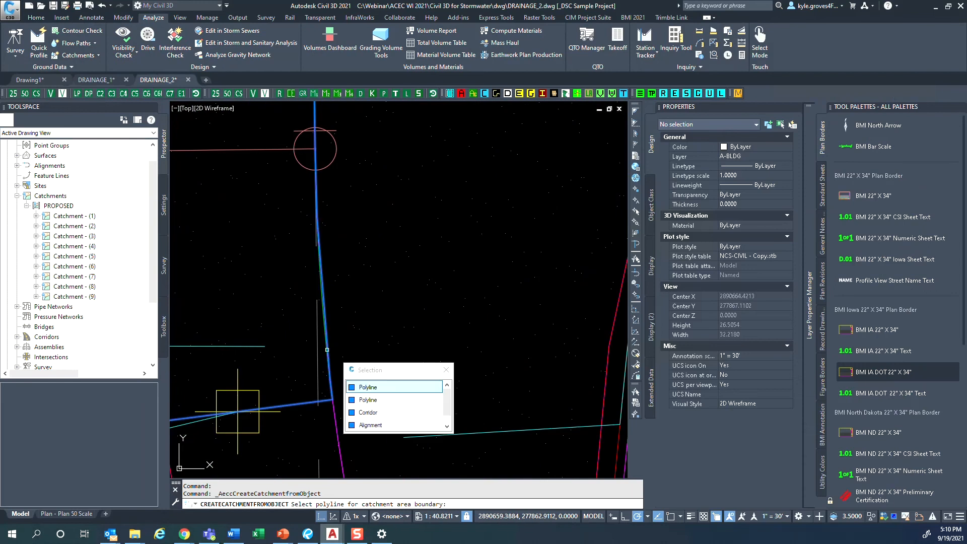
click(369, 389)
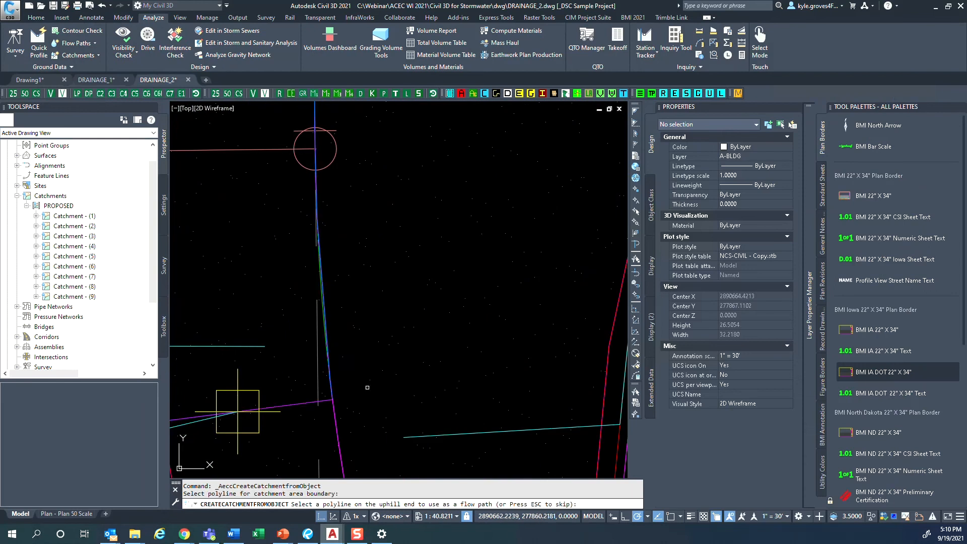
- Use the cyan polyline ending just above the west inlet as the catchment's flow path, picked at its uphill end
scroll(308, 374, down, 6)
scroll(279, 321, down, 1)
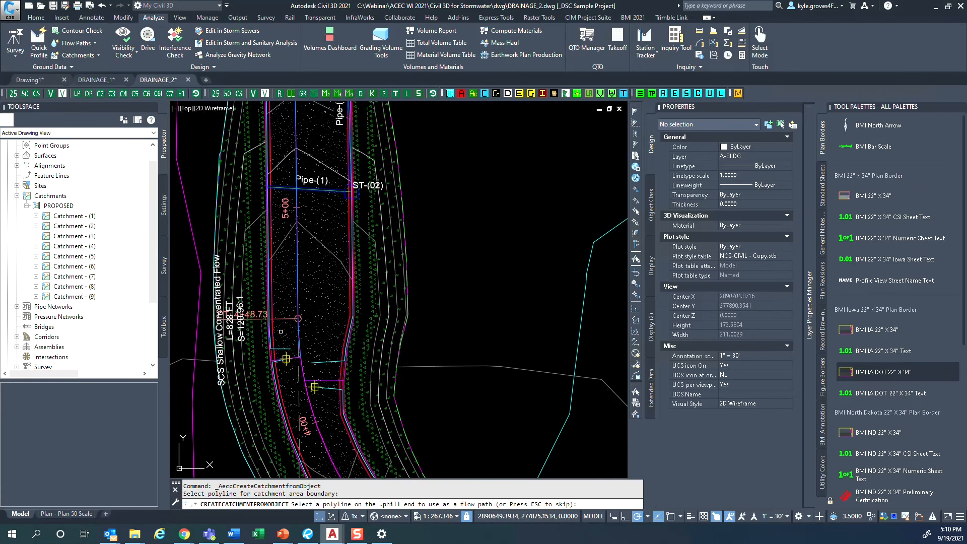
mouse_move(268, 284)
middle_down()
mouse_move(312, 475)
mouse_move(308, 539)
middle_up()
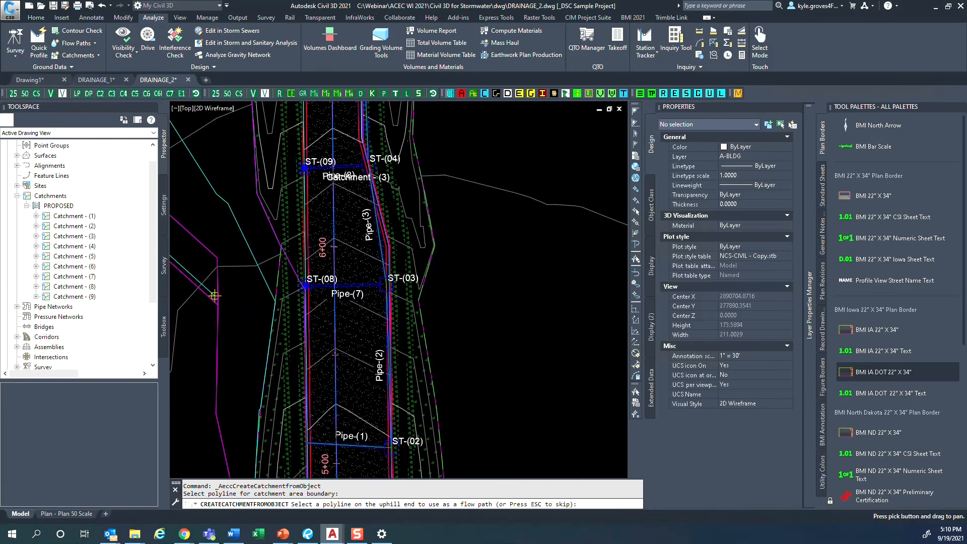
mouse_move(308, 359)
middle_down()
mouse_move(325, 543)
mouse_move(316, 132)
middle_up()
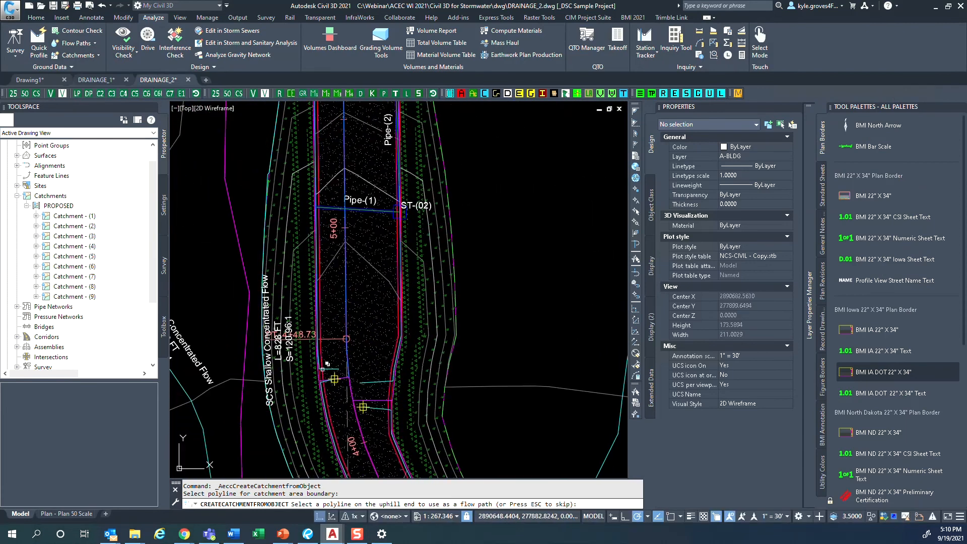
scroll(328, 382, up, 4)
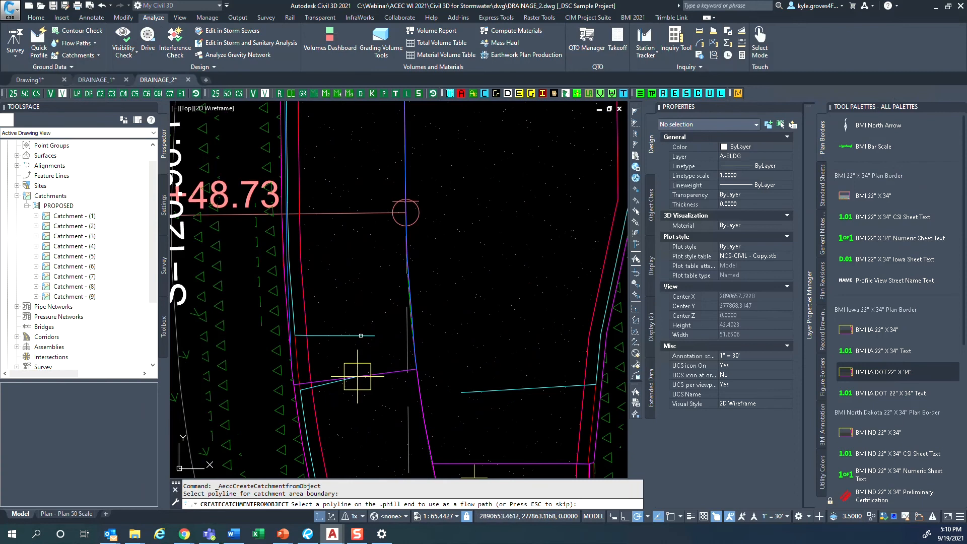
click(360, 336)
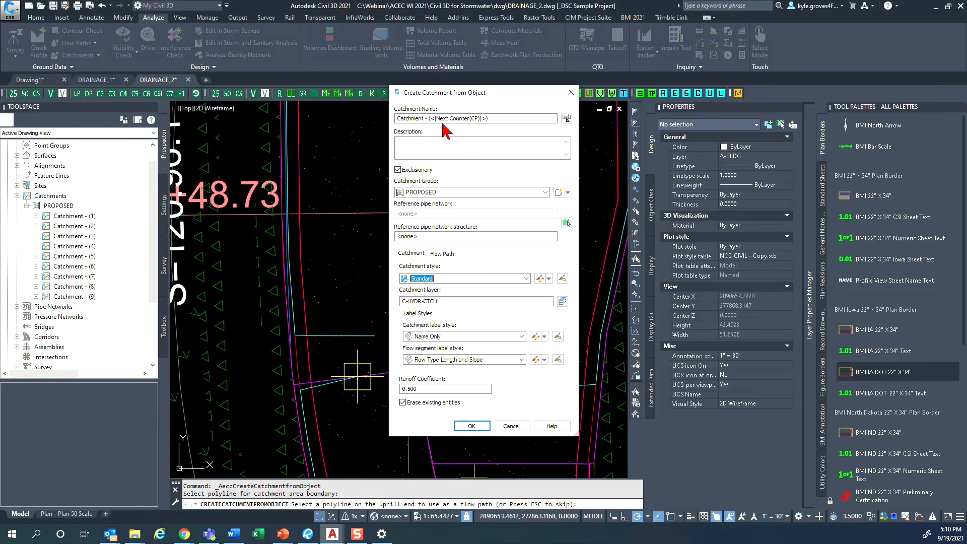
- Assign storm sewer structure ST-(11), at the west end of Pipe-(10), as the catchment's reference pipe network structure
click(423, 237)
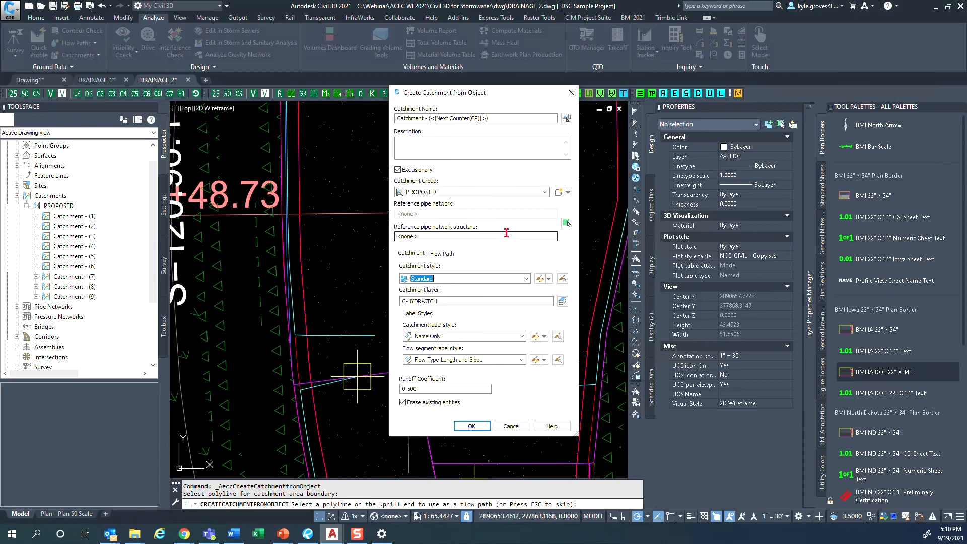
click(567, 223)
scroll(366, 290, down, 3)
middle_drag(356, 204, 355, 407)
mouse_move(348, 199)
middle_down()
mouse_move(356, 366)
mouse_move(350, 209)
mouse_move(342, 369)
middle_up()
middle_drag(348, 172, 337, 412)
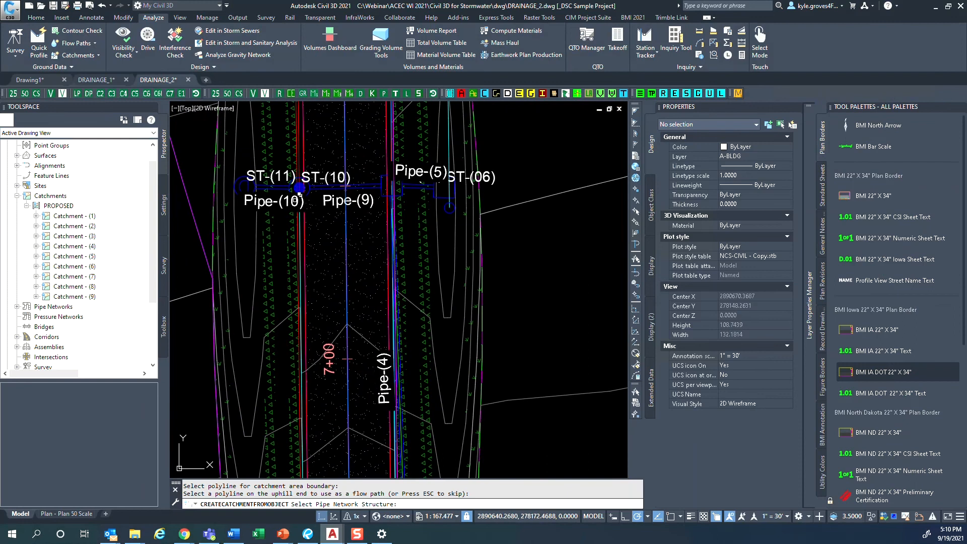
mouse_move(294, 200)
middle_down()
mouse_move(307, 354)
mouse_move(367, 287)
middle_up()
scroll(308, 272, up, 2)
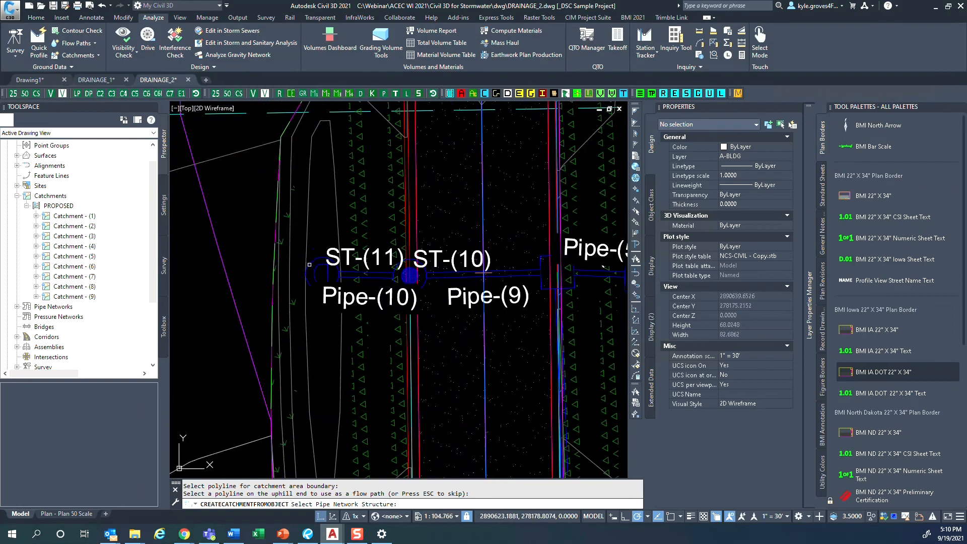
click(317, 259)
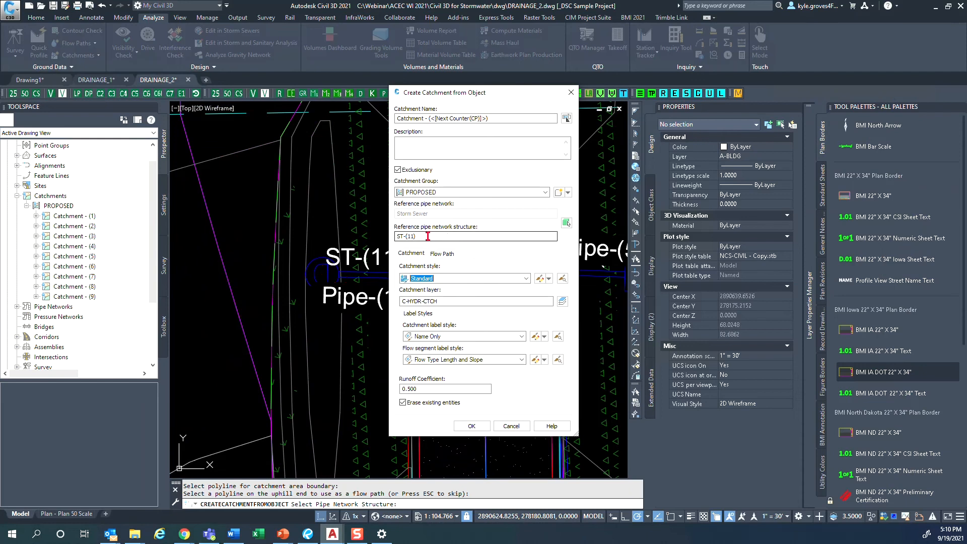
- Name the catchment Catchment - ST-(11), reusing the reference structure's name in place of the counter
drag(427, 235, 389, 237)
key(ctrl+c)
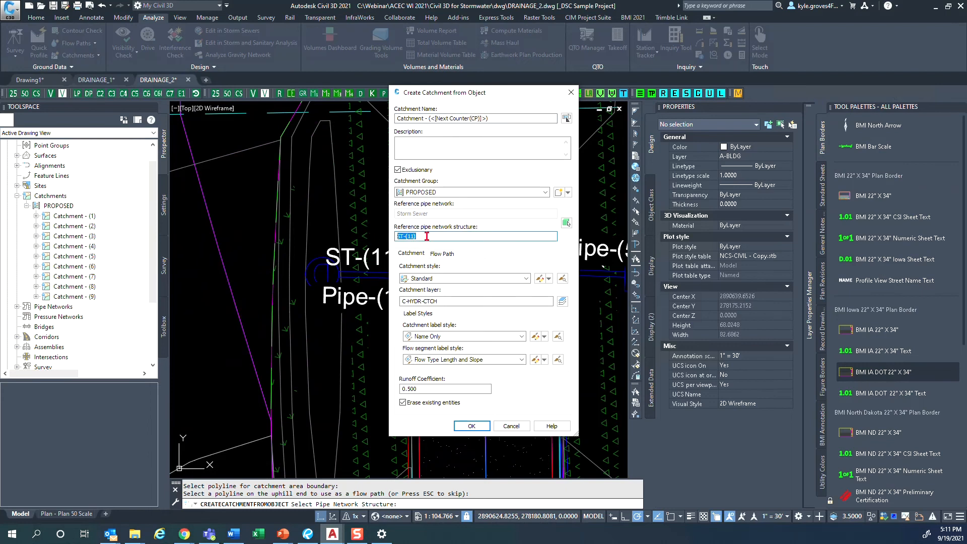
drag(551, 119, 427, 120)
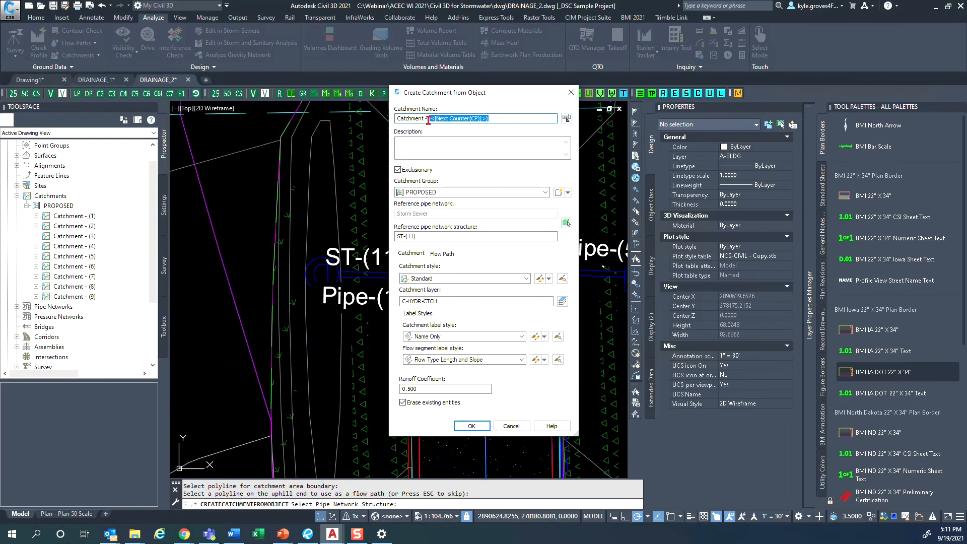
key(ctrl+v)
click(429, 119)
text(-)
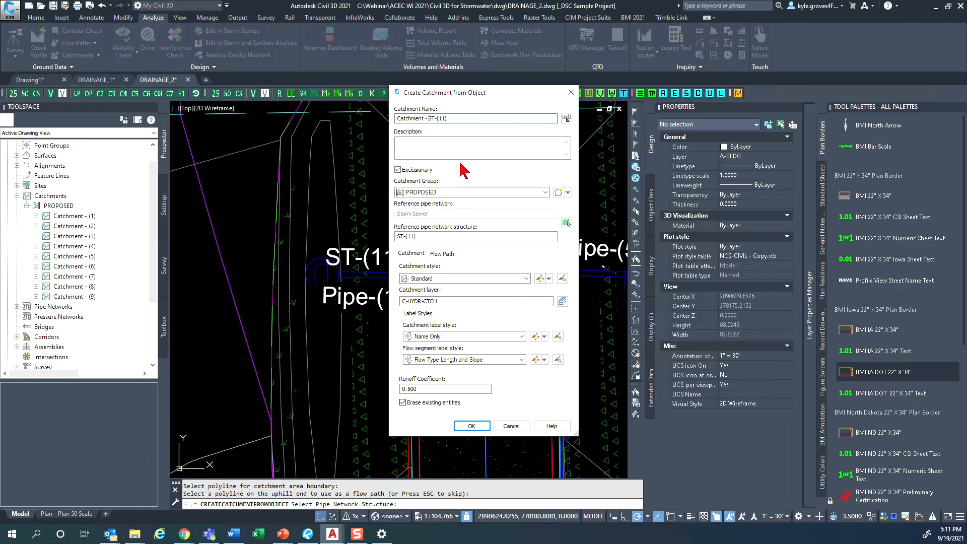
drag(454, 118, 396, 119)
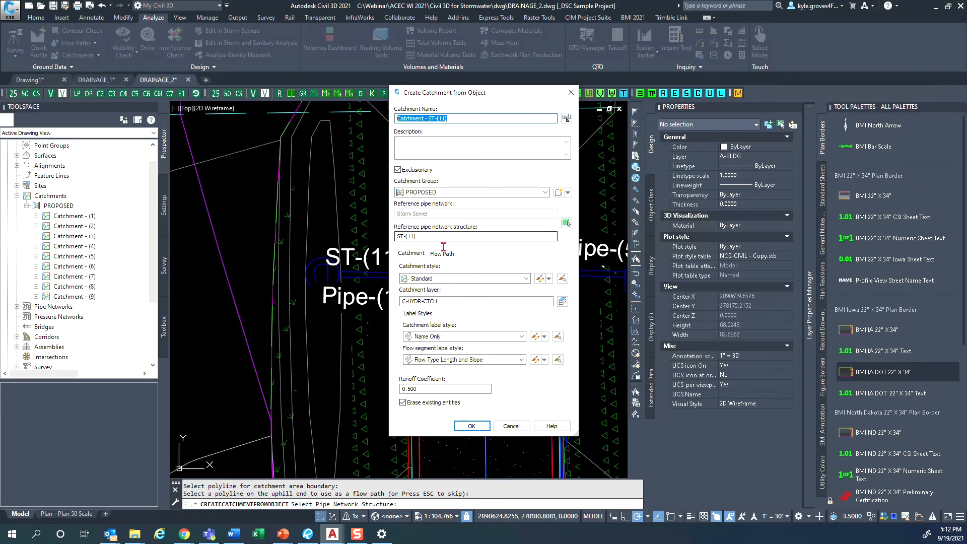
- Review the Standard catchment style's display settings for boundary and flow path, and leave the style without changes
click(421, 259)
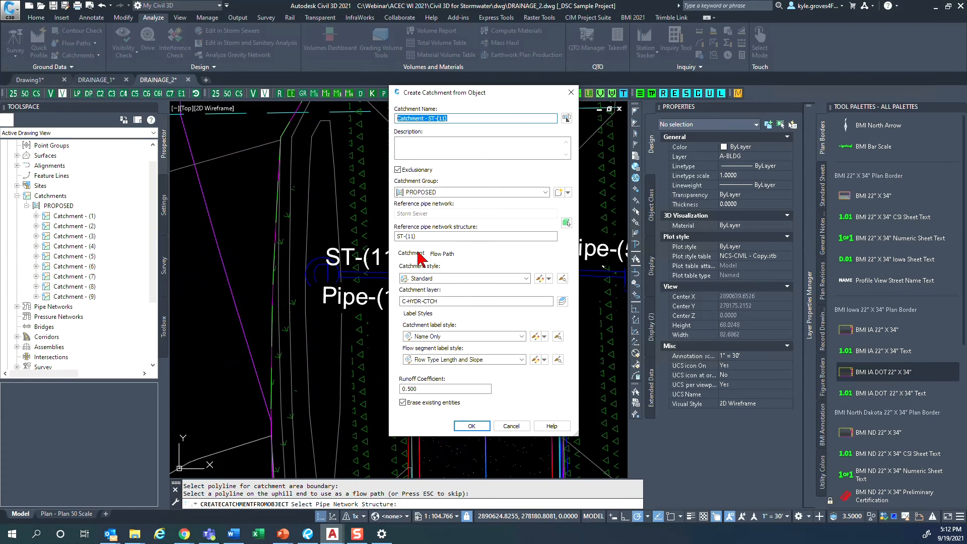
click(540, 278)
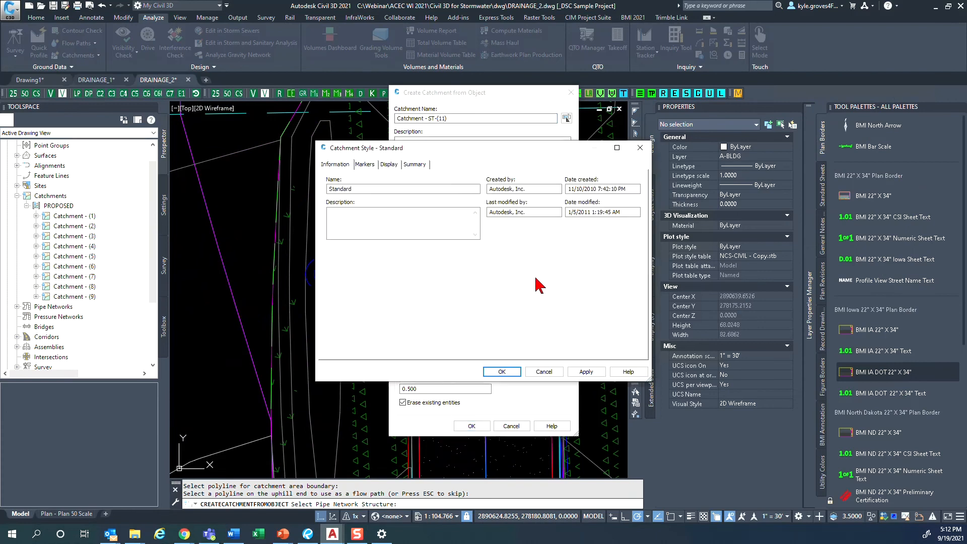
click(395, 165)
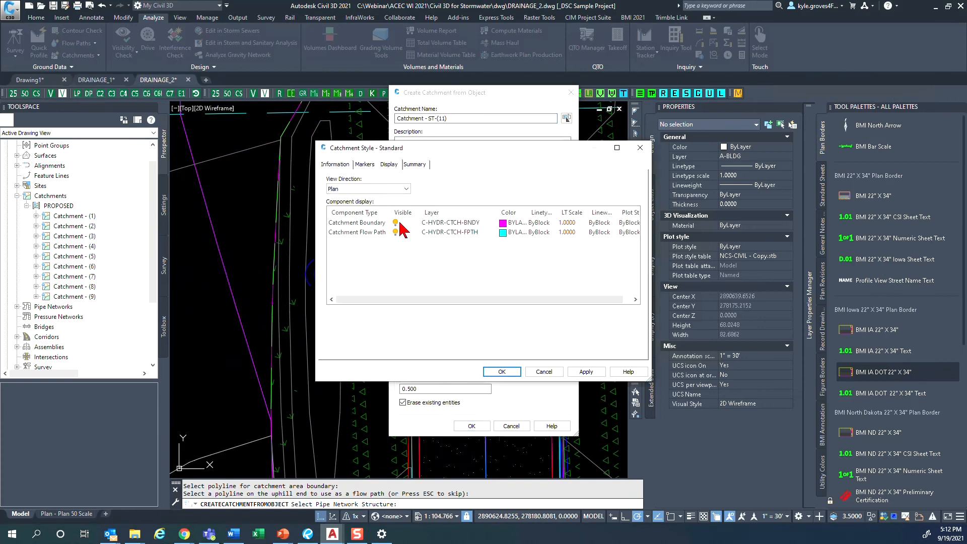
click(437, 225)
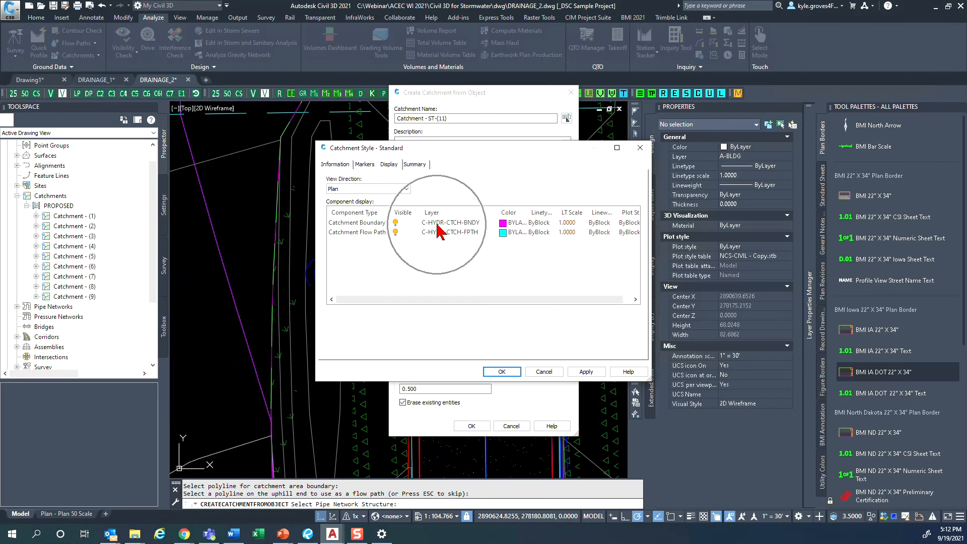
click(553, 372)
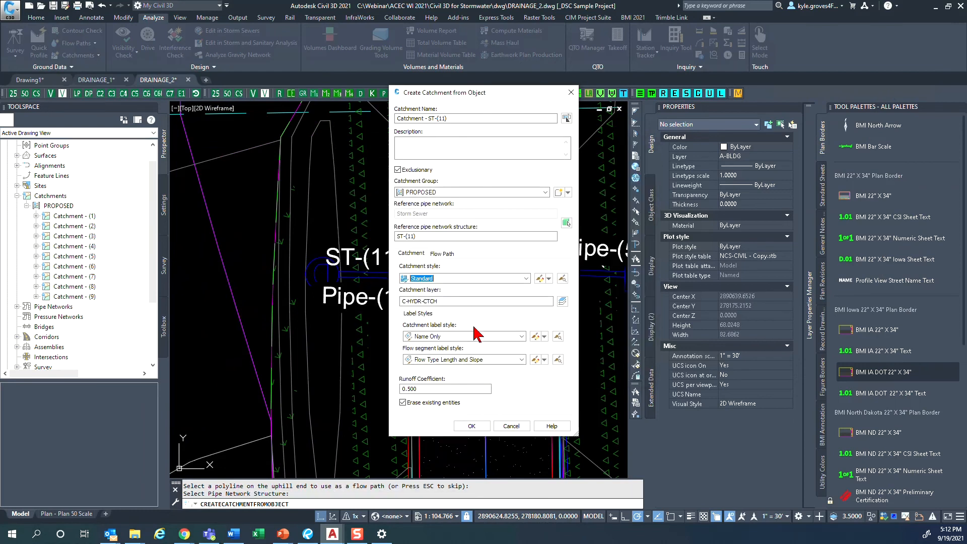
- Review the Name Only catchment label style's text contents and available properties, and leave the style without changes
click(521, 336)
click(536, 337)
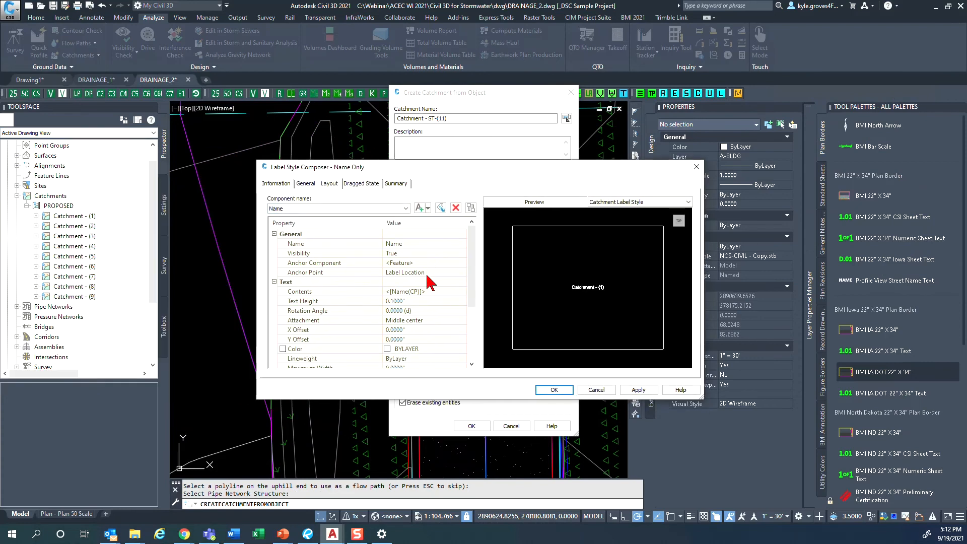
click(447, 292)
click(464, 292)
click(370, 244)
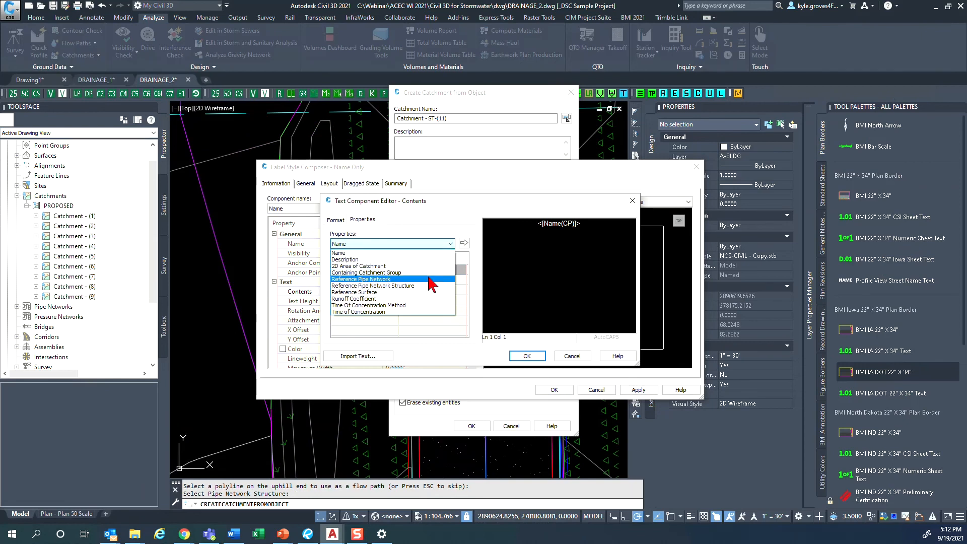
click(535, 307)
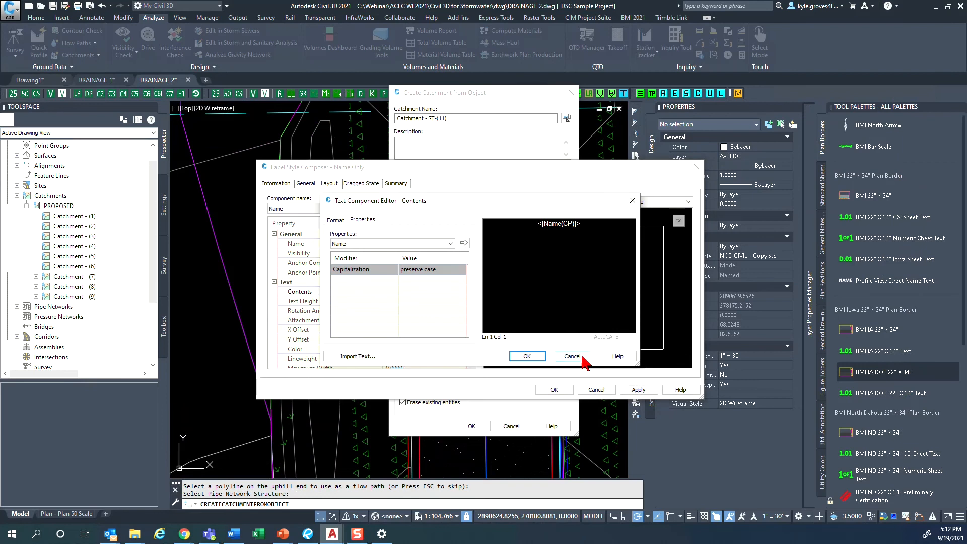
click(572, 356)
click(594, 390)
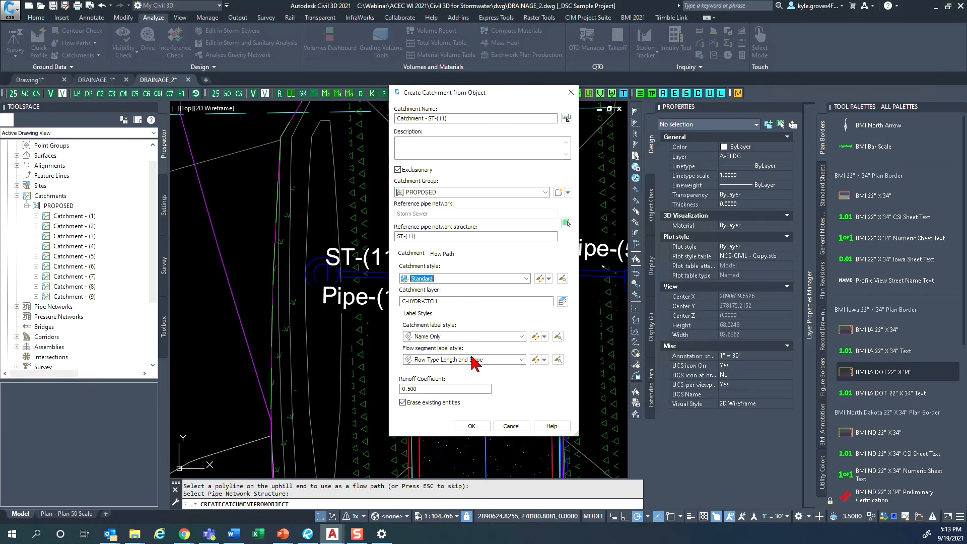
- Check the catchment's runoff coefficient and move the Create Catchment from Object dialog clear of structure ST-(11)
click(430, 389)
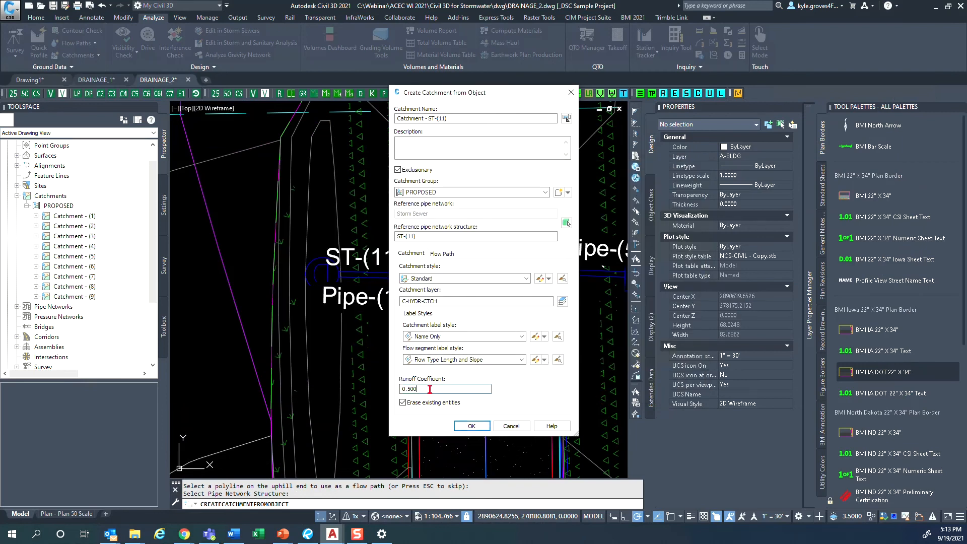
drag(430, 389, 403, 389)
drag(422, 391, 408, 390)
drag(439, 94, 539, 128)
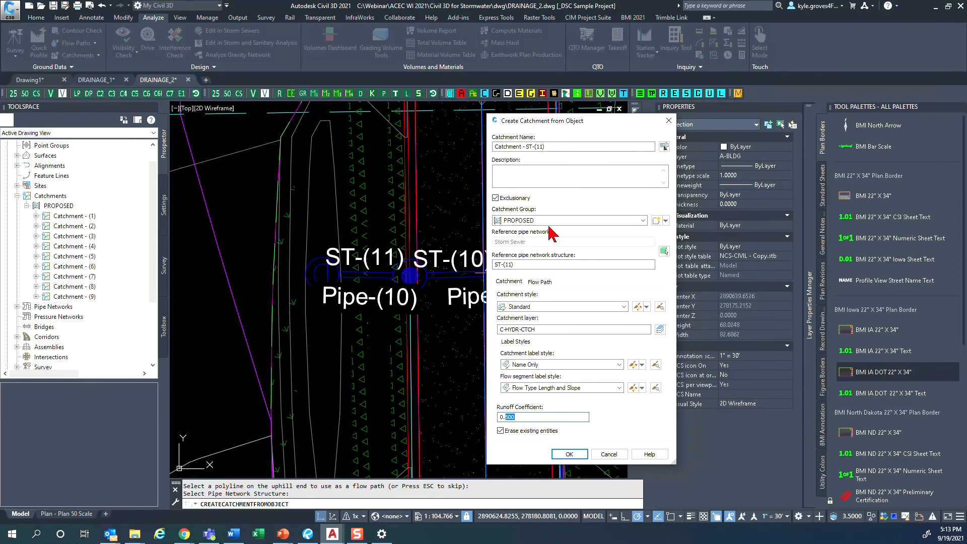
- Try the User-defined time of concentration method for the flow path, and return the calculation method to TR-55
click(540, 282)
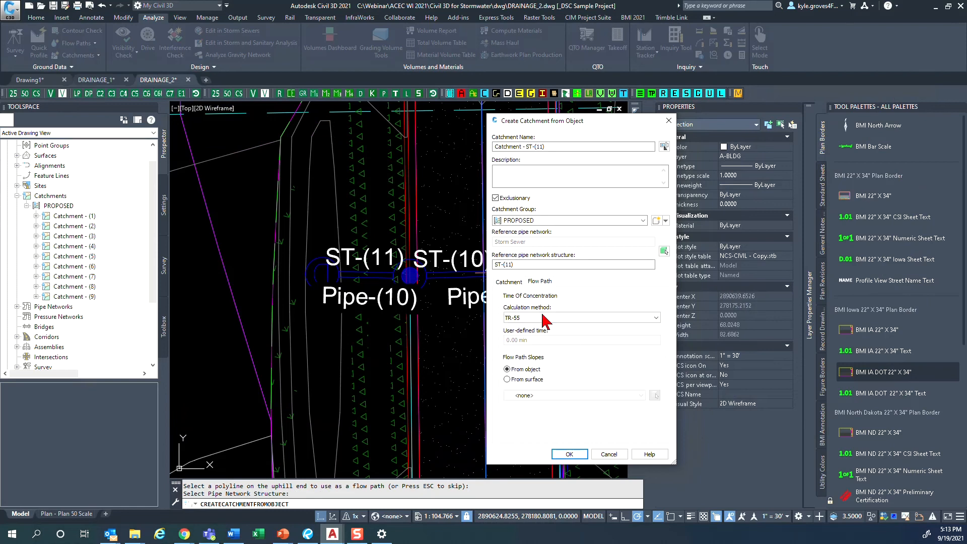
click(545, 319)
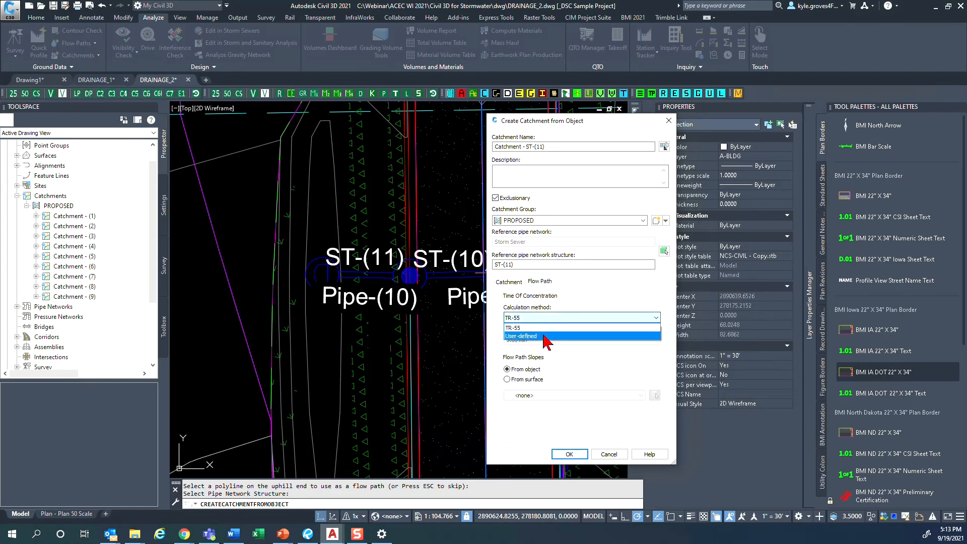
click(544, 336)
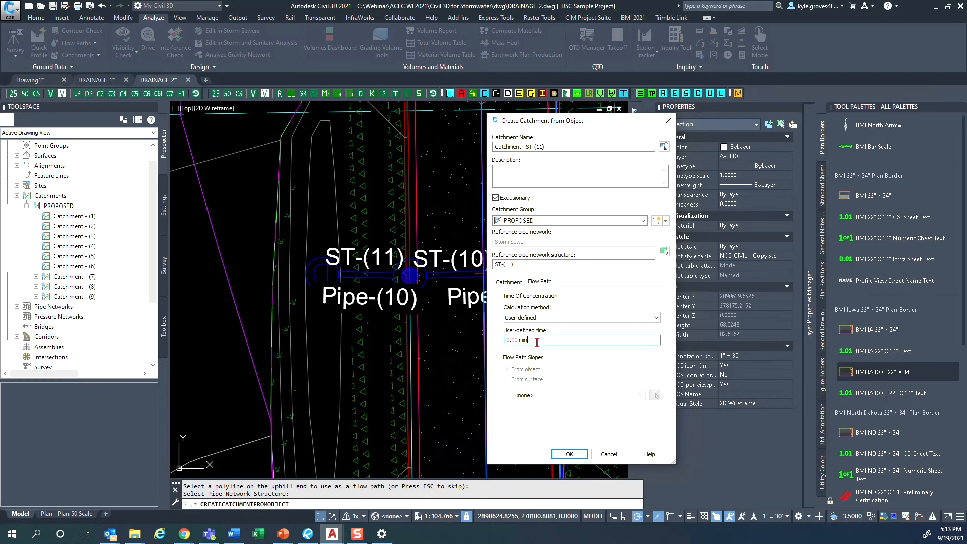
click(540, 341)
click(530, 319)
click(544, 328)
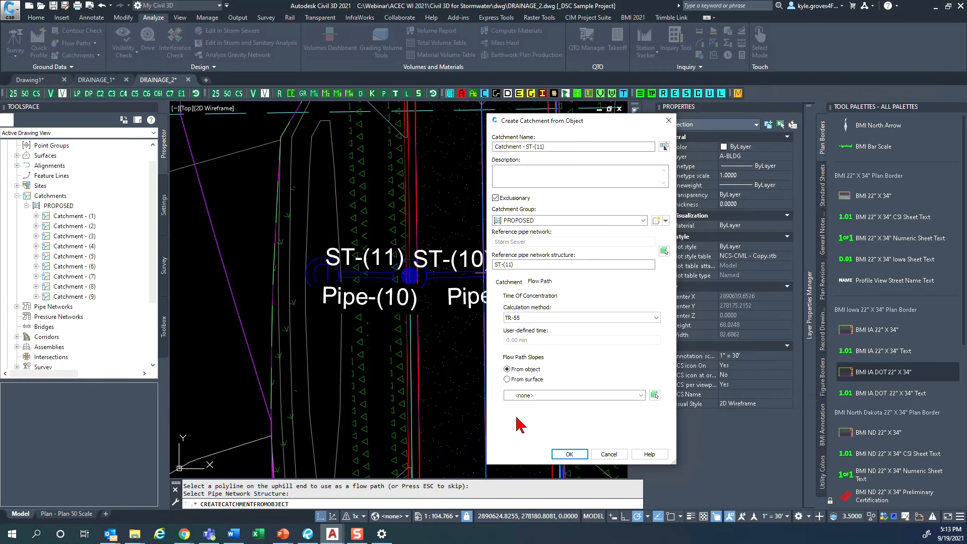
click(541, 319)
click(543, 327)
- Have the flow path slopes taken from the object instead of the Composite surface, and create the ST-(11) catchment
click(556, 395)
click(539, 414)
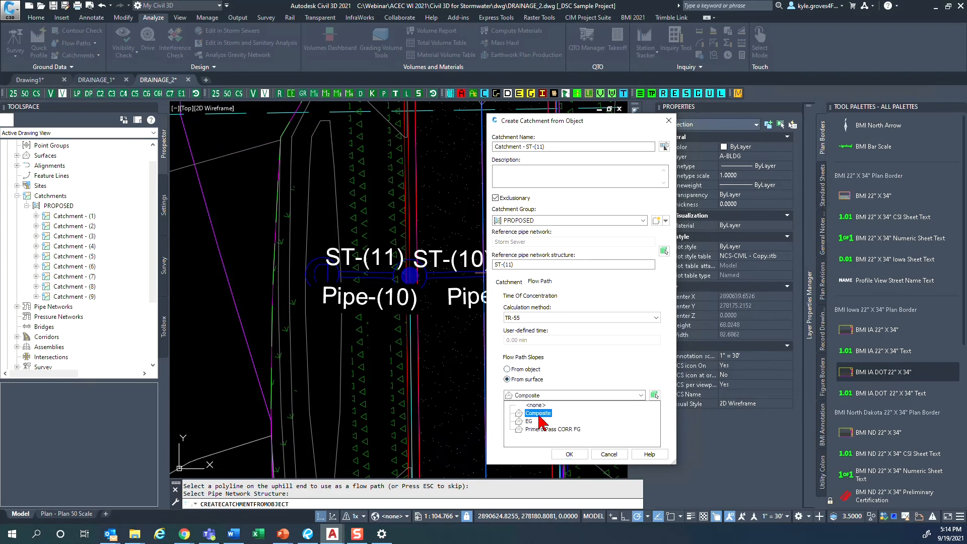
click(522, 372)
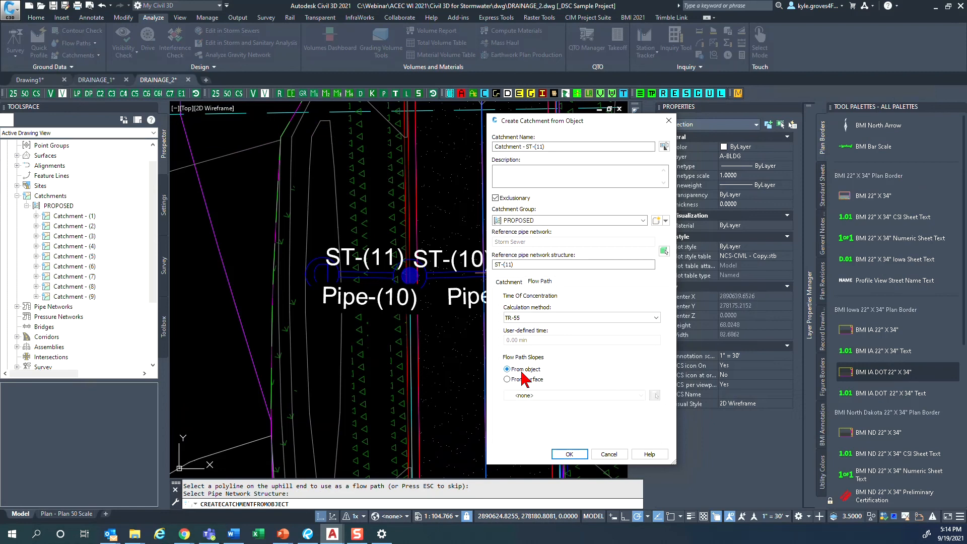
click(570, 454)
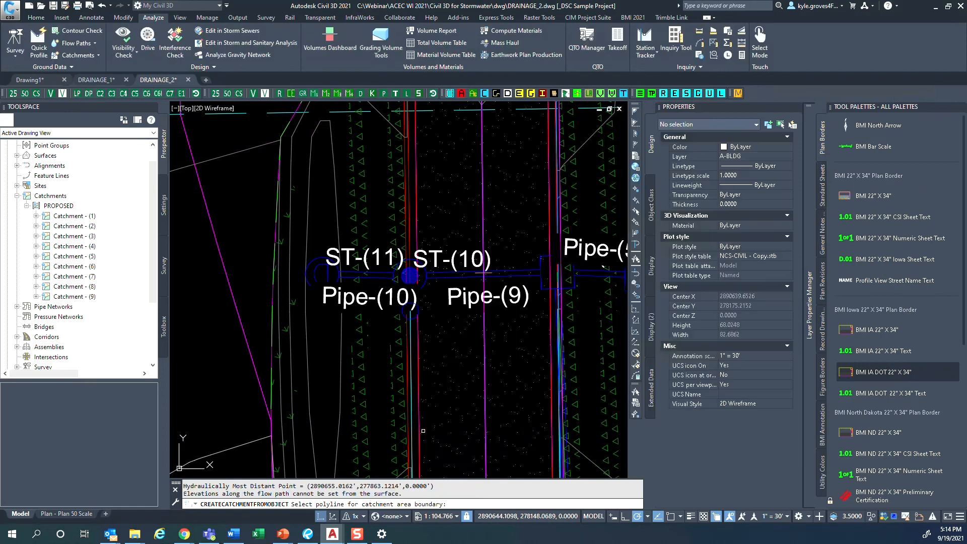
- Use the magenta polyline enclosing the road's east half as the next catchment's boundary, and skip the flow path
scroll(424, 431, down, 4)
scroll(425, 432, down, 8)
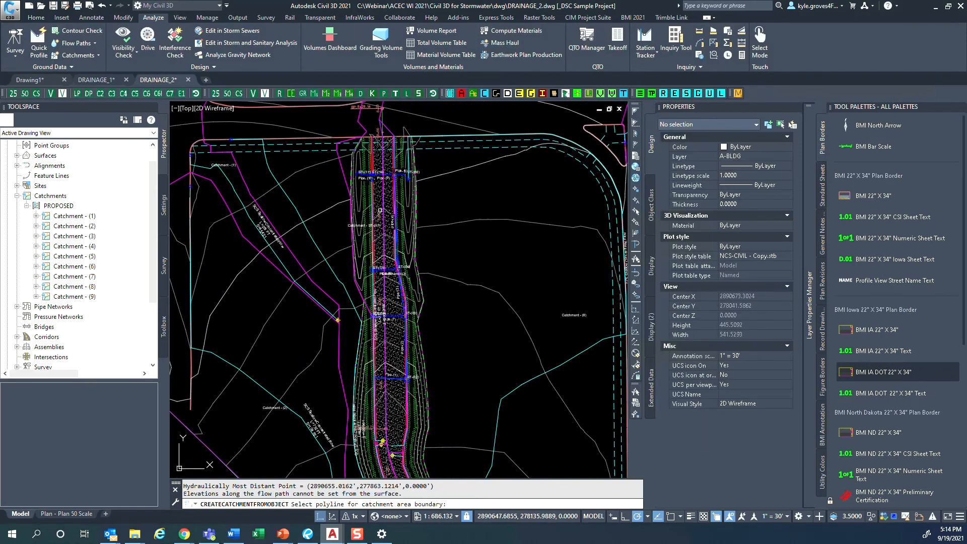
middle_drag(385, 443, 380, 379)
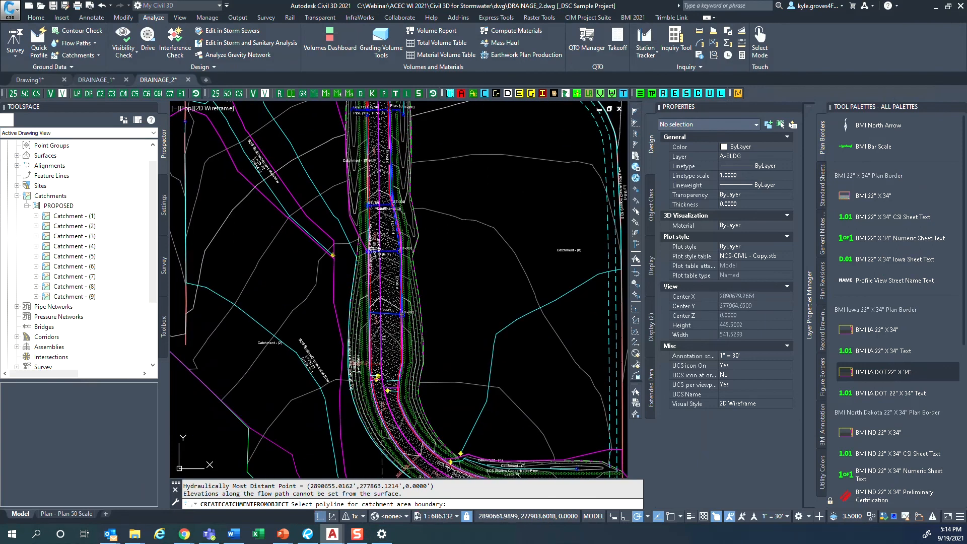
scroll(381, 371, up, 4)
middle_drag(428, 401, 401, 377)
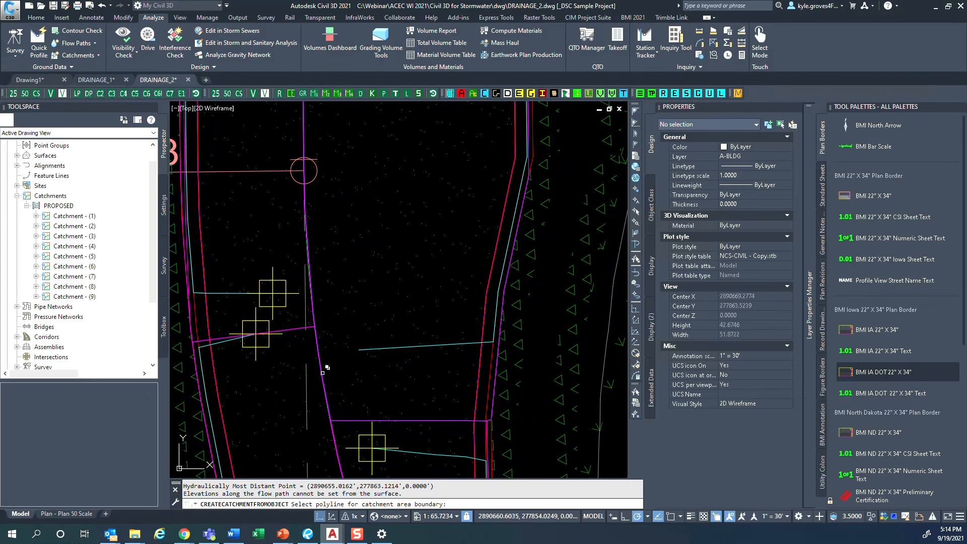
click(322, 373)
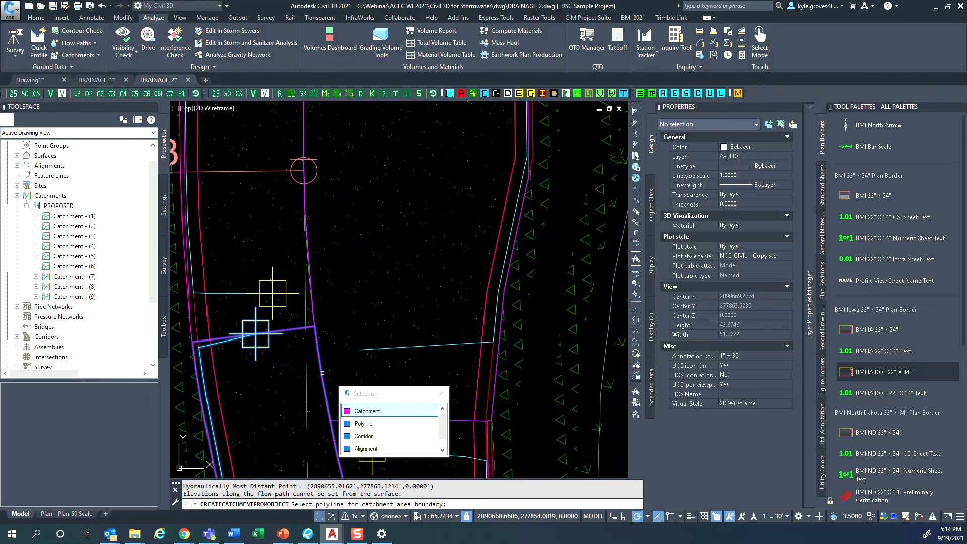
click(373, 423)
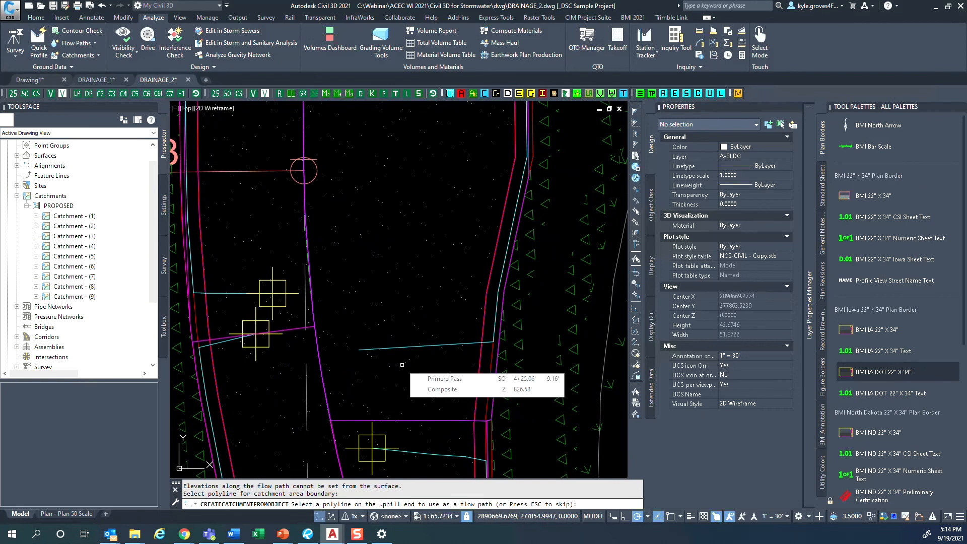
key(Escape)
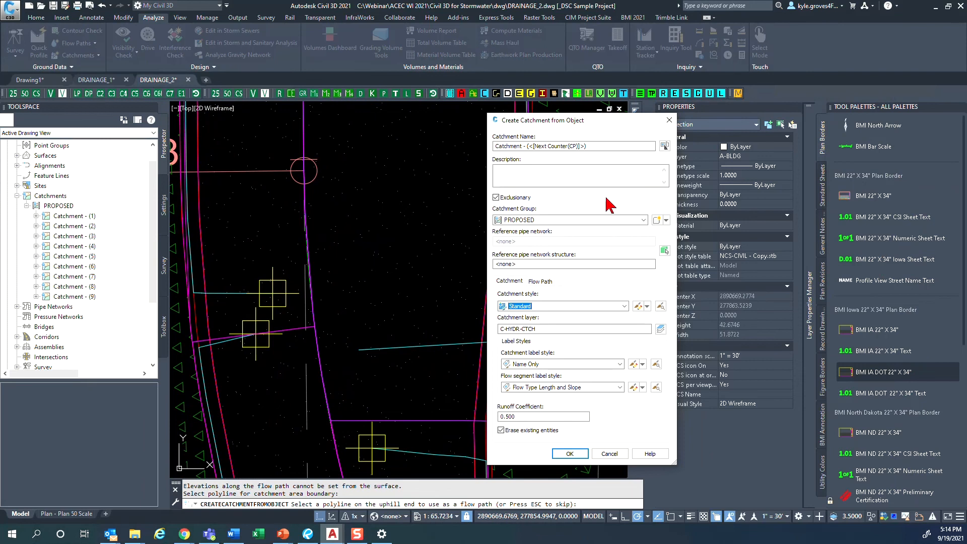
- Assign storm sewer structure ST-(06), at the east end of Pipe-(5), as the catchment's reference pipe network structure
click(665, 251)
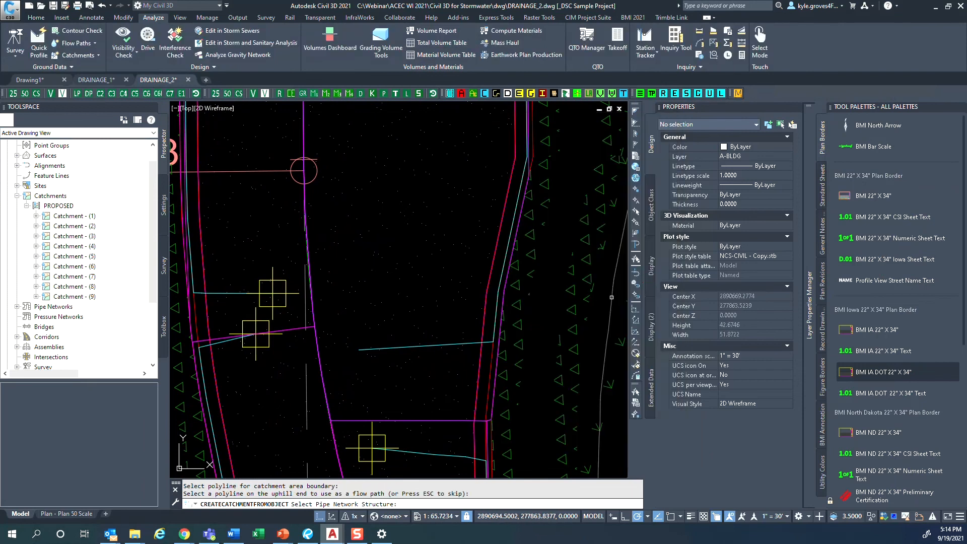
scroll(338, 345, down, 8)
middle_drag(447, 119, 424, 301)
scroll(424, 301, up, 6)
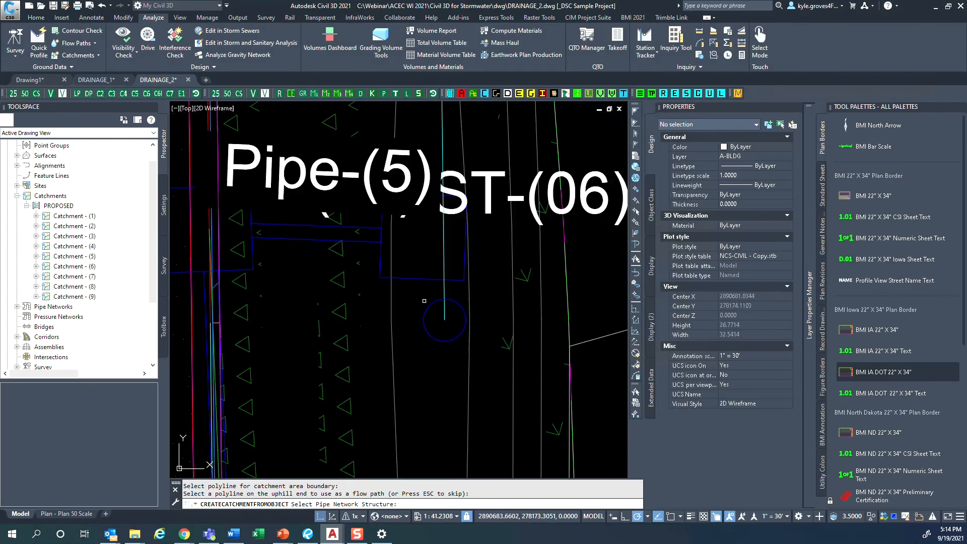
click(427, 276)
click(428, 278)
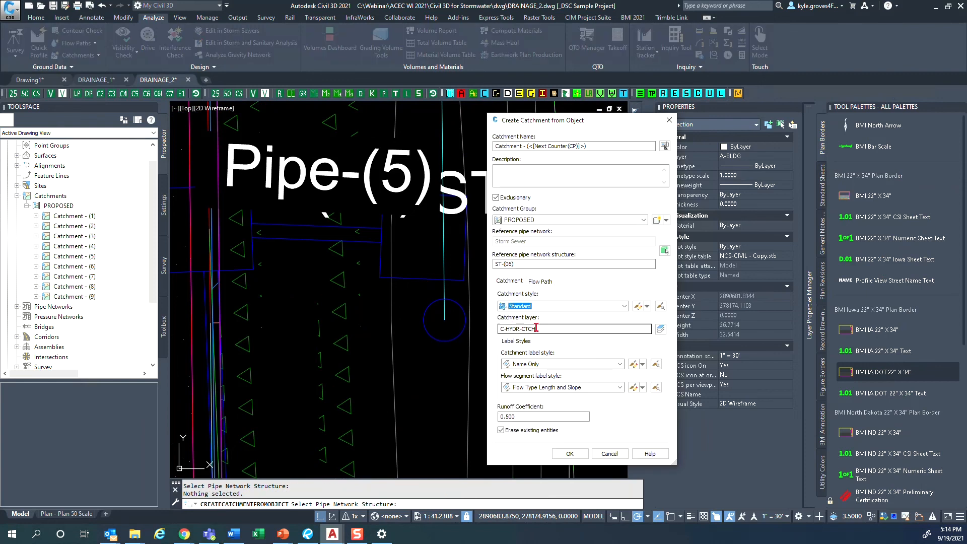
- Name the catchment Catchment - ST-(06), reusing the reference structure's name in place of the counter, and create it
drag(530, 265, 481, 269)
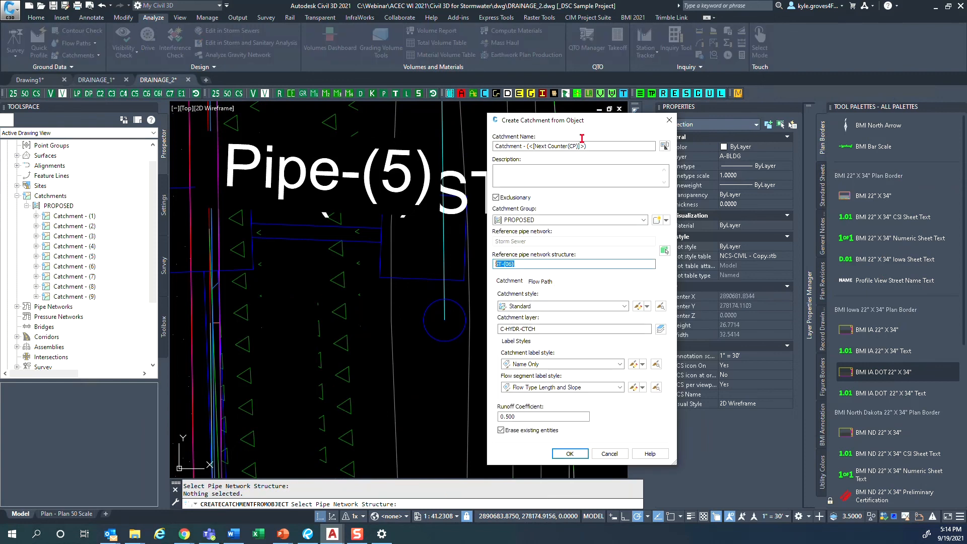
drag(586, 146, 539, 151)
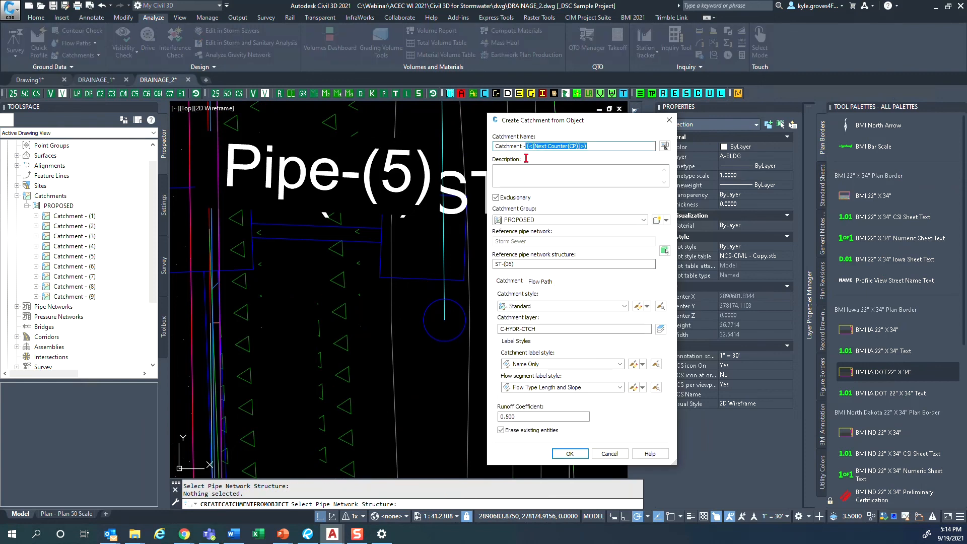
text(ST-(06))
click(570, 453)
scroll(457, 394, down, 10)
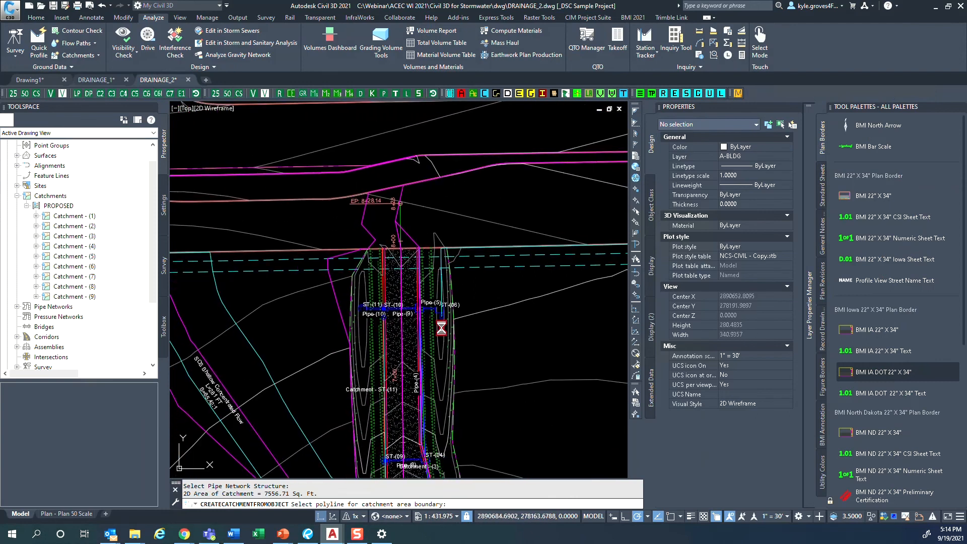
key(Return)
- Highlight Catchment - ST-(11) along the road's west half and inspect its extents against the whole site
middle_drag(405, 369, 395, 258)
middle_drag(417, 470, 416, 327)
middle_drag(393, 455, 391, 290)
scroll(392, 296, up, 6)
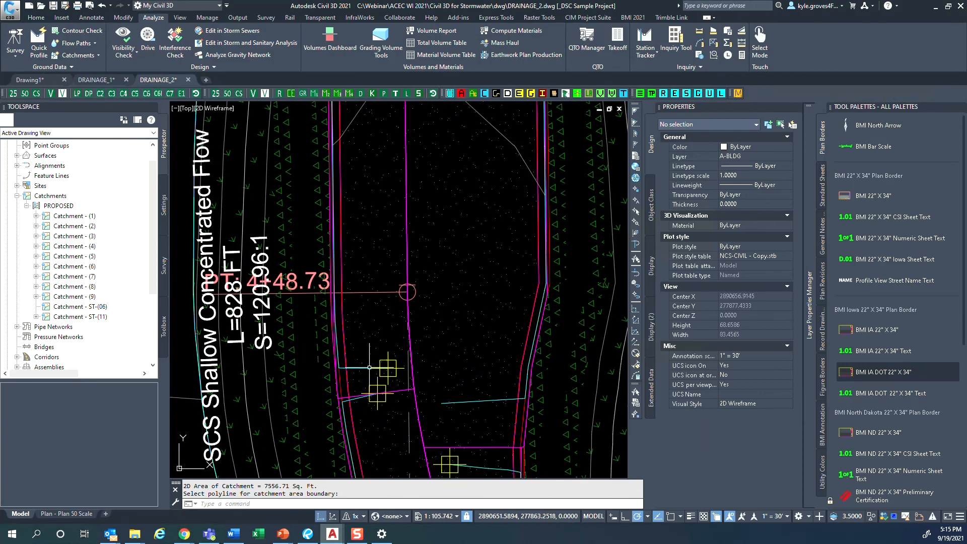
click(369, 367)
scroll(407, 385, down, 6)
mouse_move(408, 385)
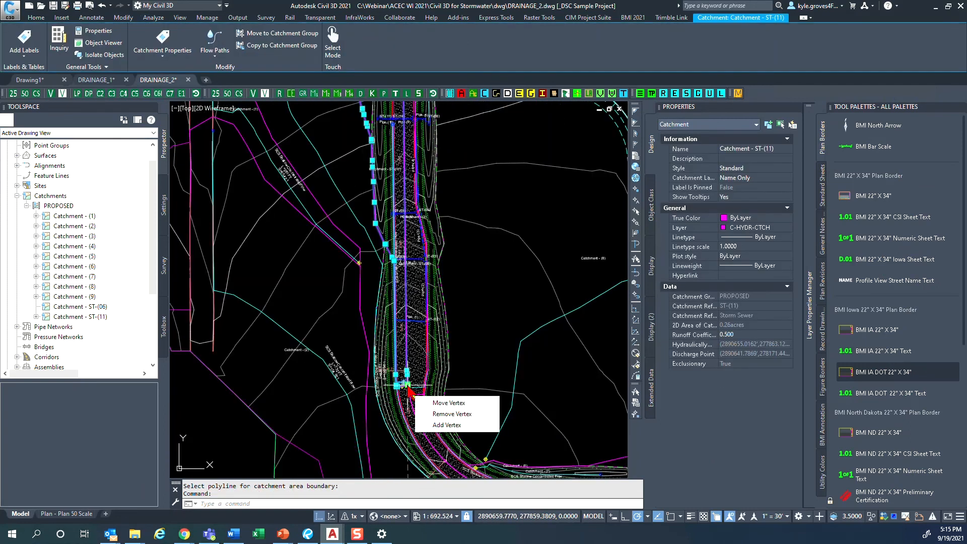
scroll(418, 363, down, 5)
key(Escape)
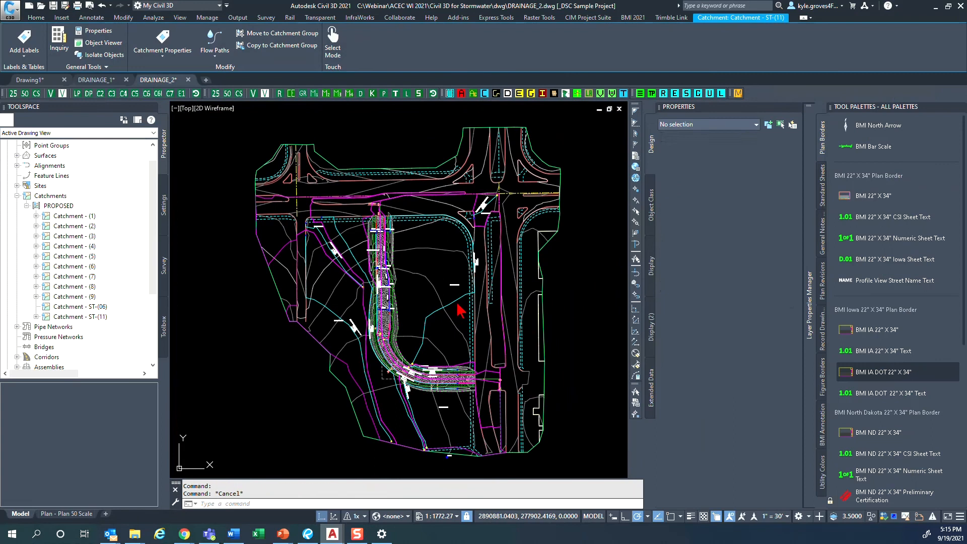
- Move the Catchment - (2) name label southwest, off its flow path, into open space inside the catchment
click(349, 330)
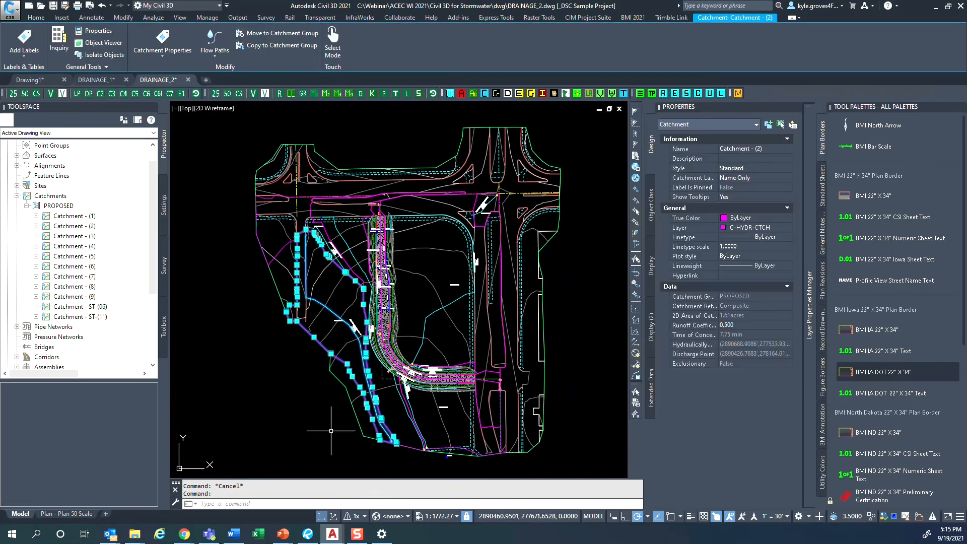
scroll(330, 355, up, 6)
middle_drag(339, 252, 354, 348)
key(Escape)
click(379, 307)
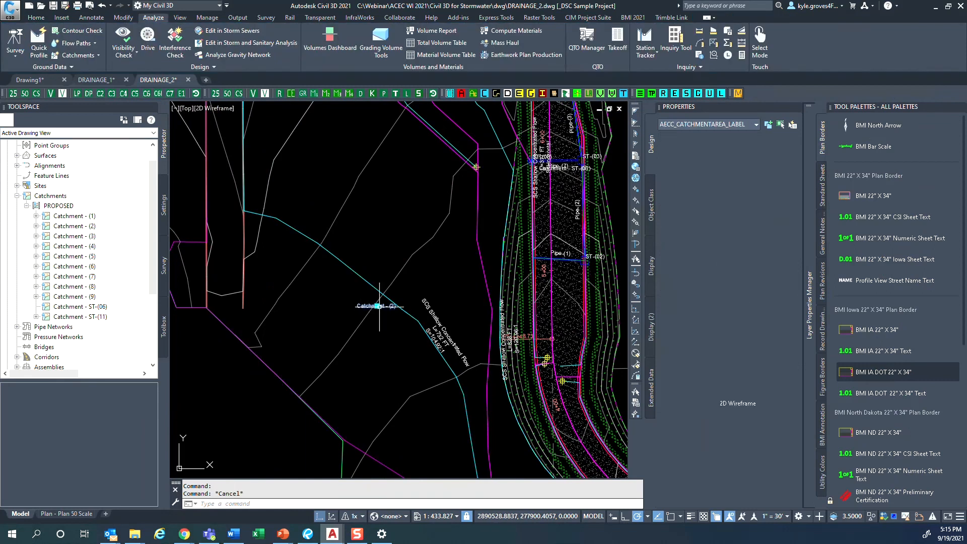
click(378, 306)
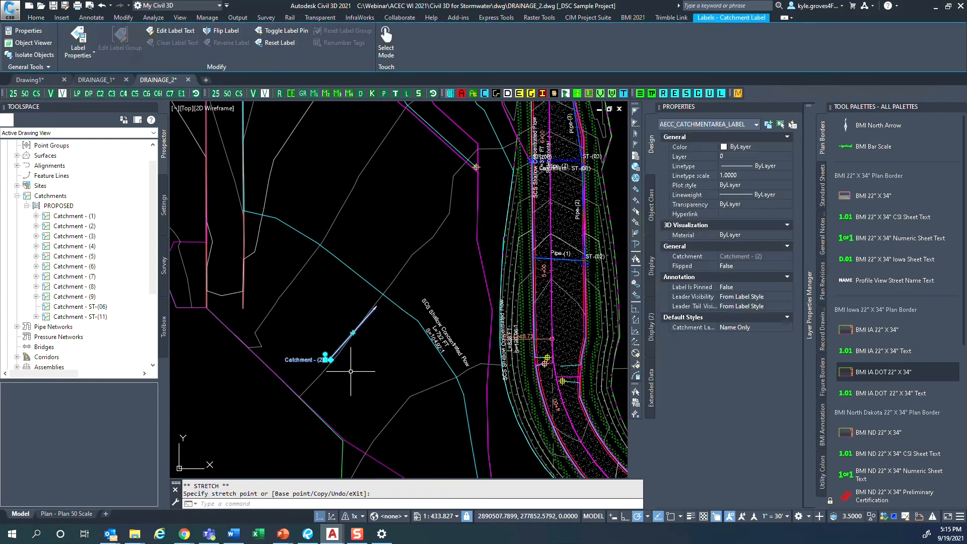
scroll(351, 371, down, 4)
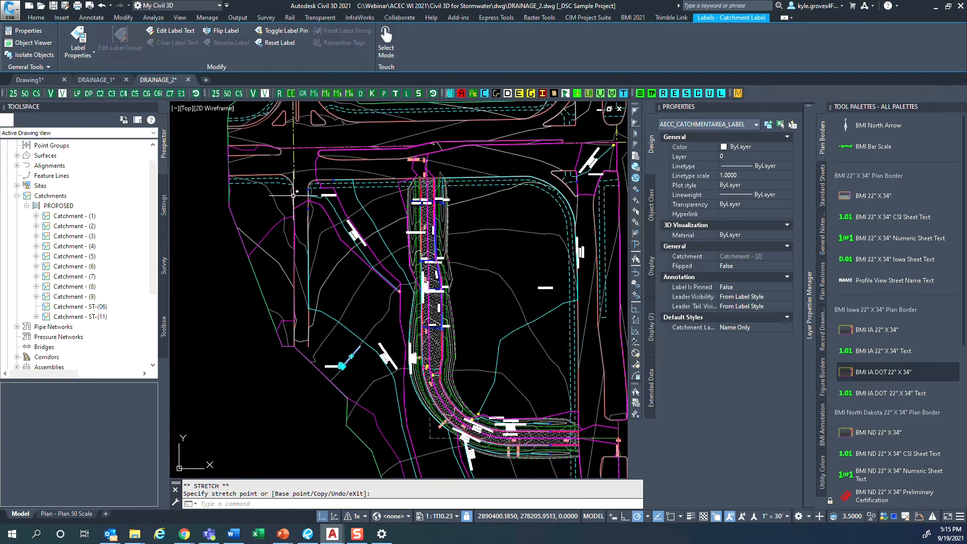
key(Escape)
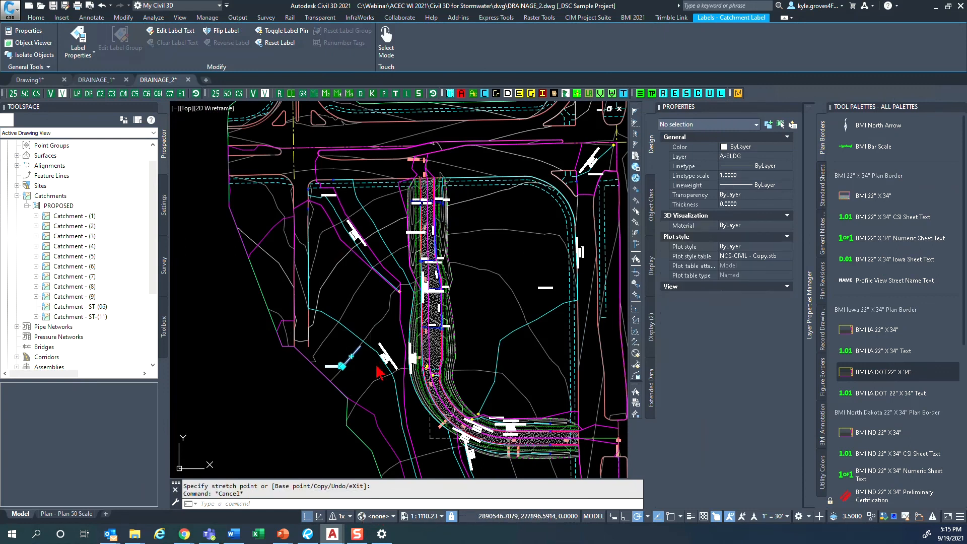
scroll(327, 370, up, 6)
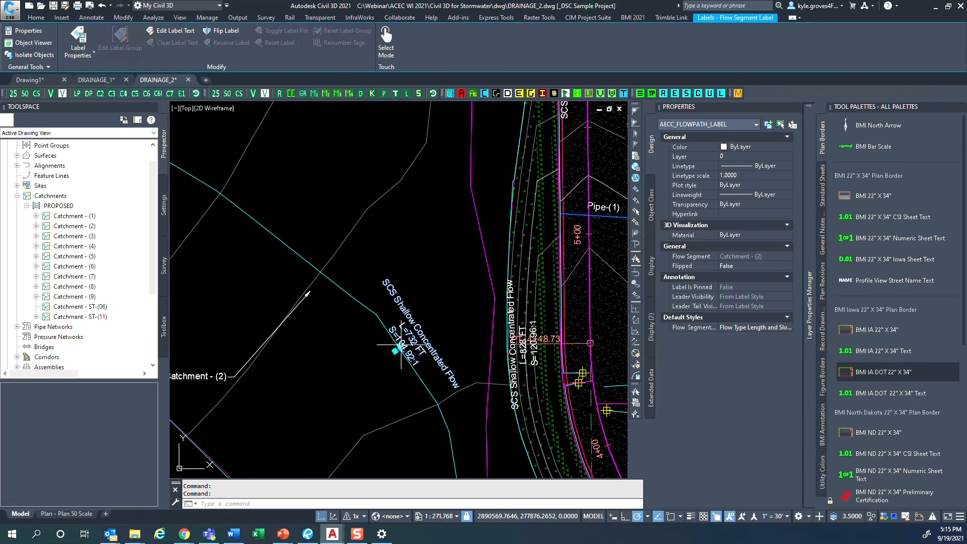
click(396, 351)
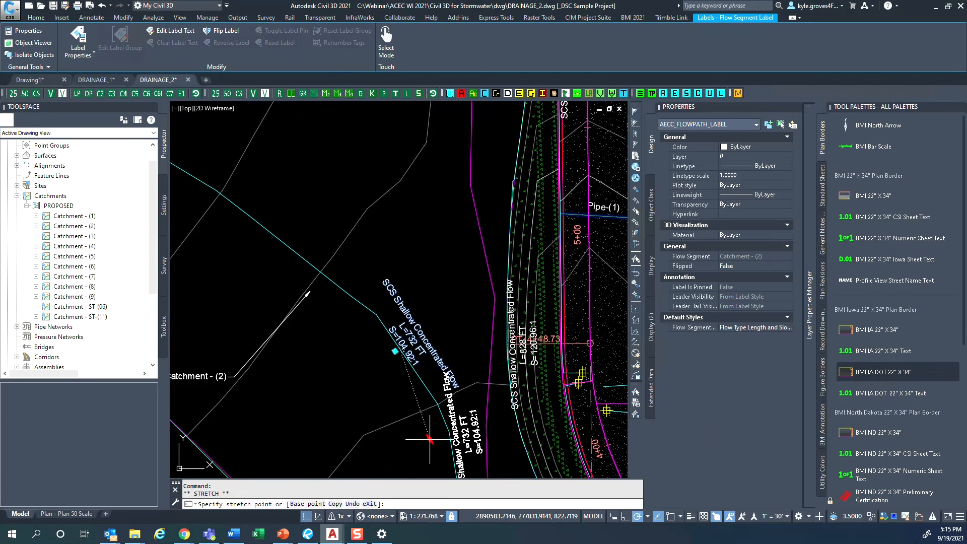
key(Escape)
key(Escape)
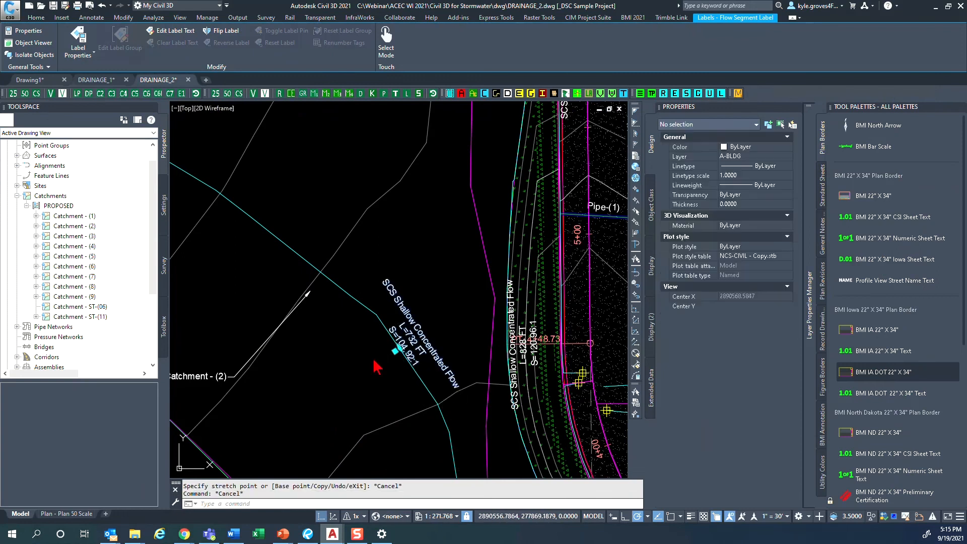
- Move the Catchment - (2) name label north within the catchment, nearly level with its leader's arrowhead
scroll(377, 362, down, 4)
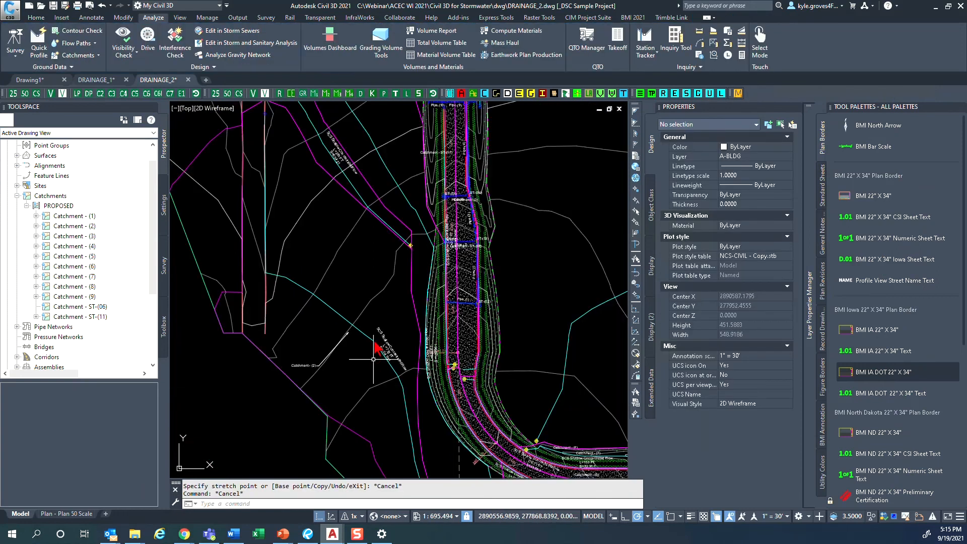
click(314, 367)
click(316, 360)
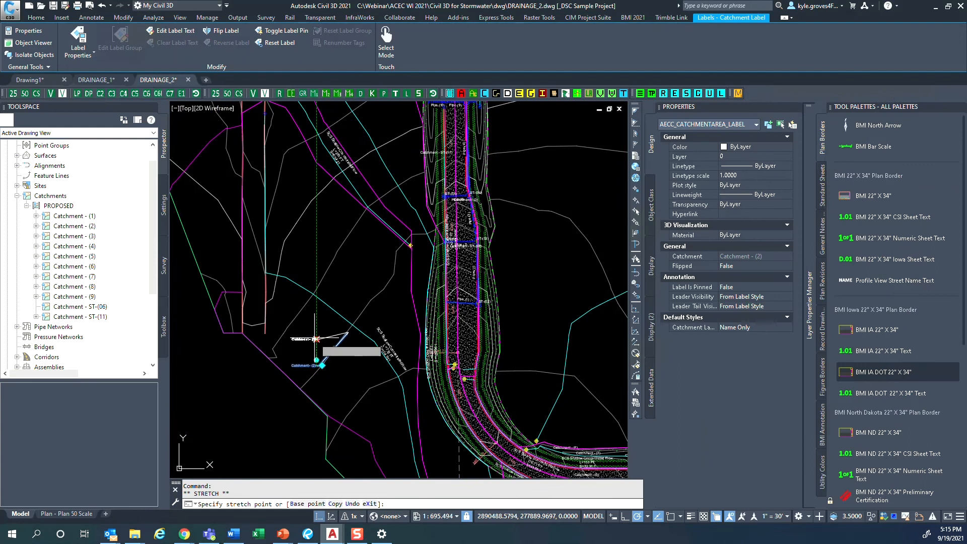
key(Escape)
middle_drag(351, 343, 342, 377)
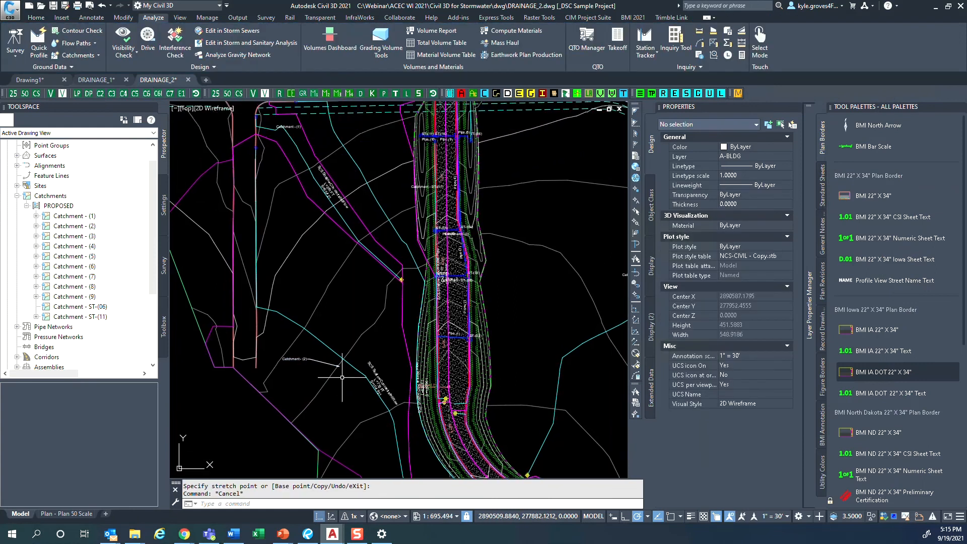
scroll(342, 378, down, 4)
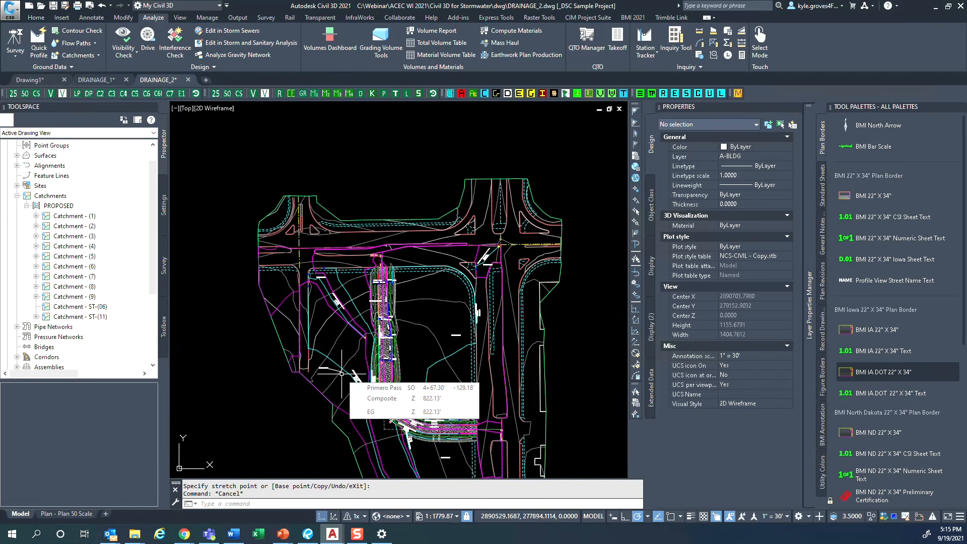
scroll(342, 373, up, 6)
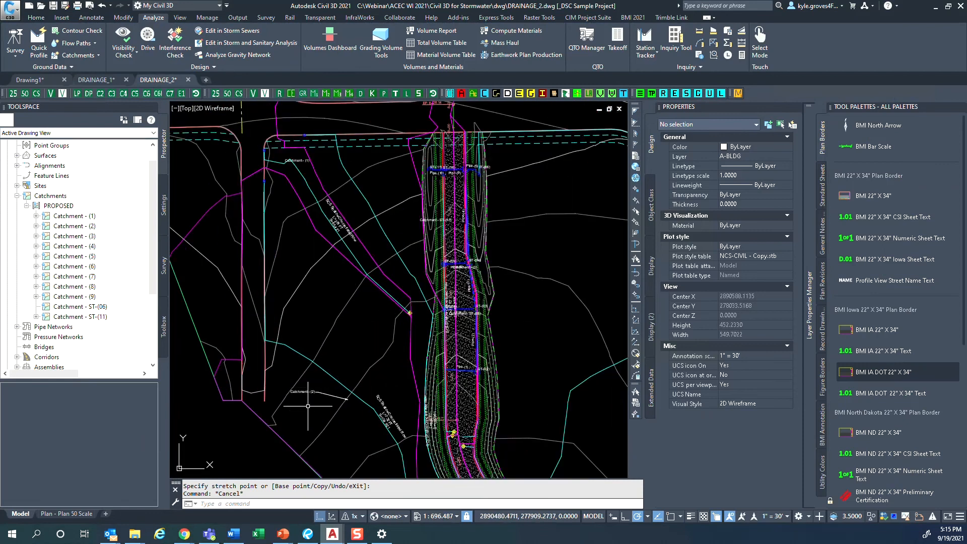
click(318, 406)
click(300, 387)
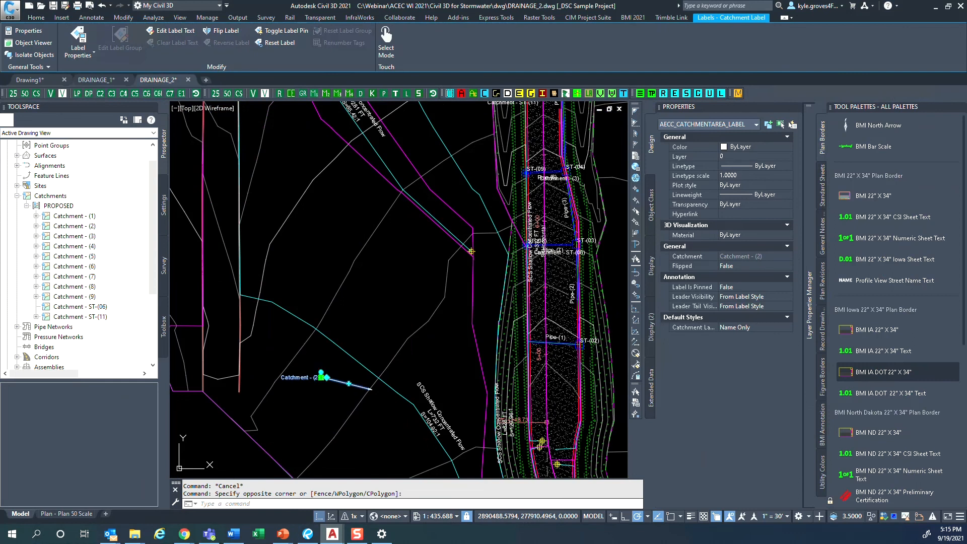
click(321, 377)
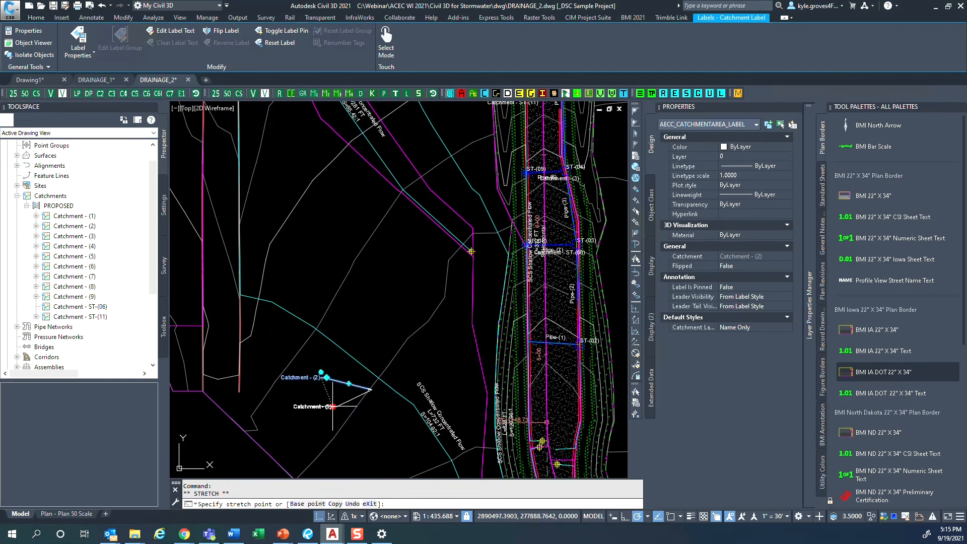
key(Escape)
key(Escape)
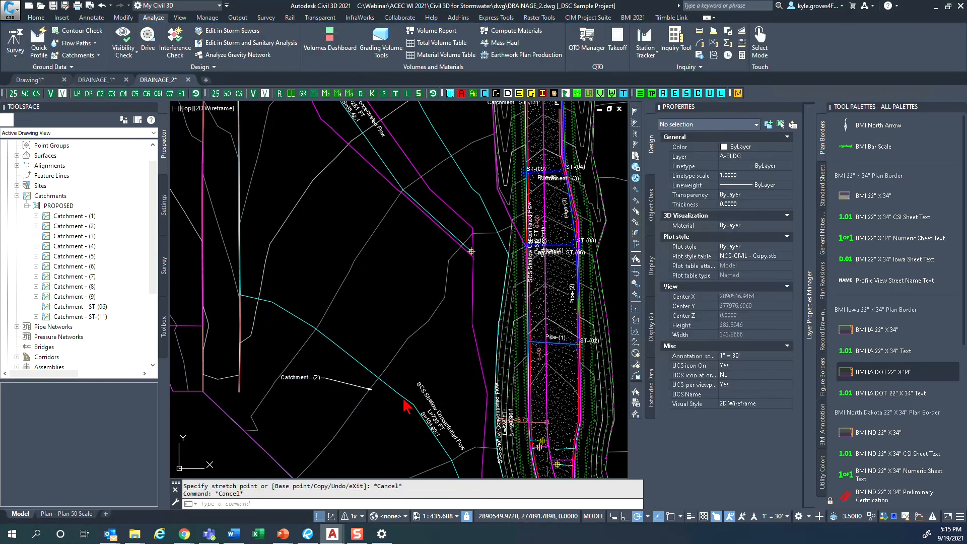
- Highlight Catchment - ST-(11) from its south end and examine its boundary along the road, then clear the selection
scroll(402, 390, down, 2)
scroll(524, 438, up, 5)
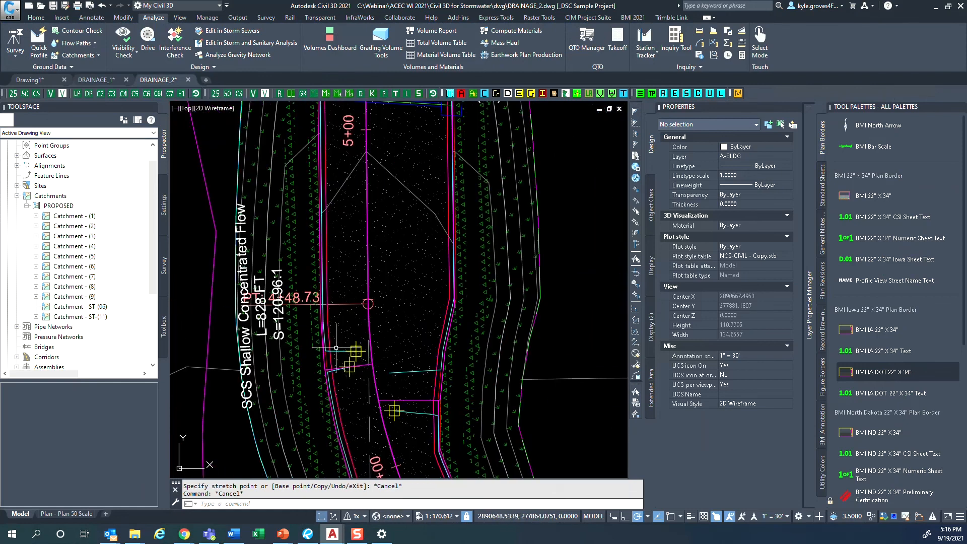
click(343, 352)
scroll(338, 356, down, 2)
scroll(339, 356, down, 8)
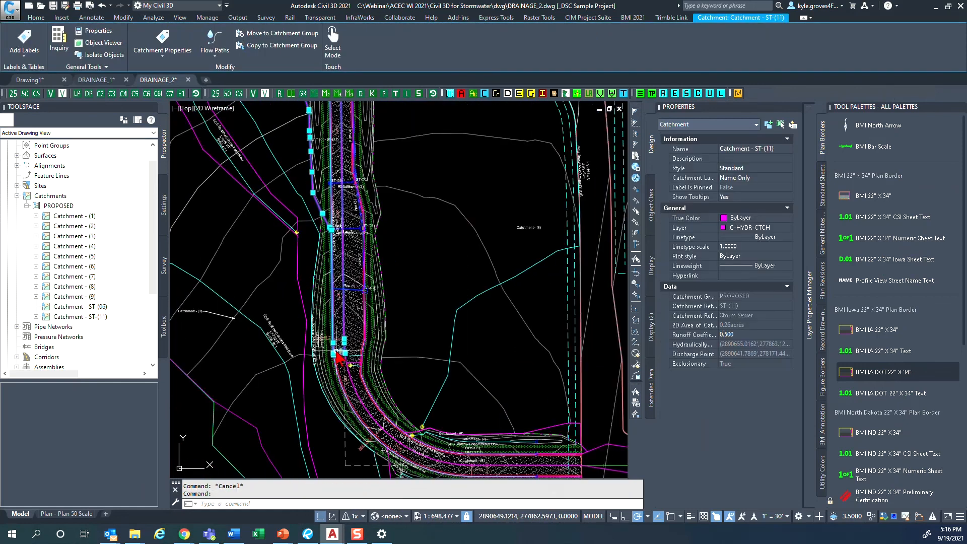
scroll(318, 378, up, 2)
key(Escape)
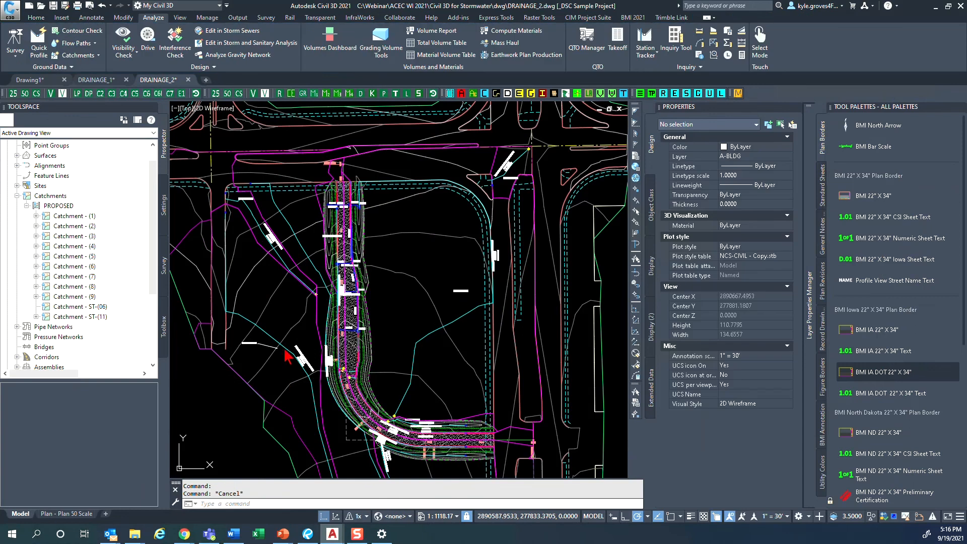
- Grip-edit the southwest boundary vertex of Catchment - (2), shifting it outward and then back in line with the adjacent boundary segments
click(293, 352)
click(238, 374)
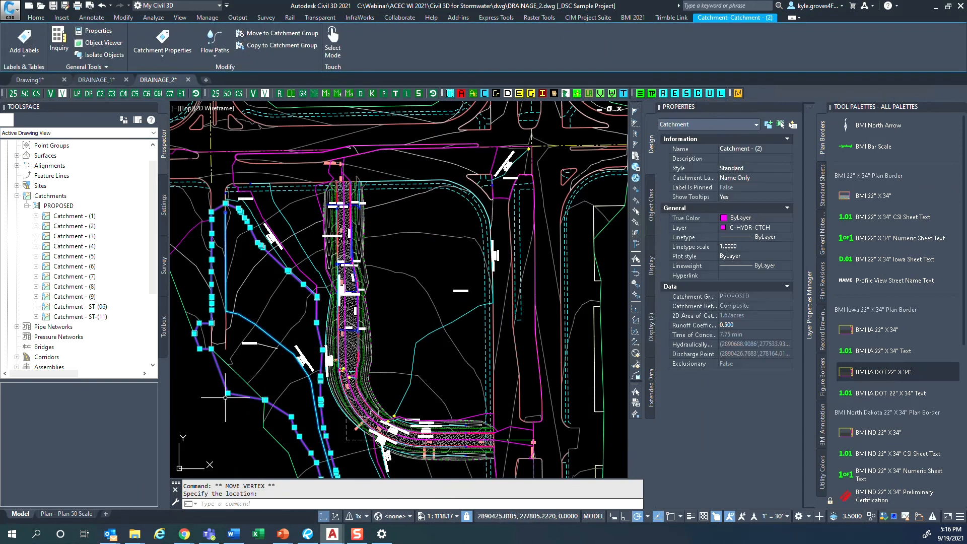
click(228, 393)
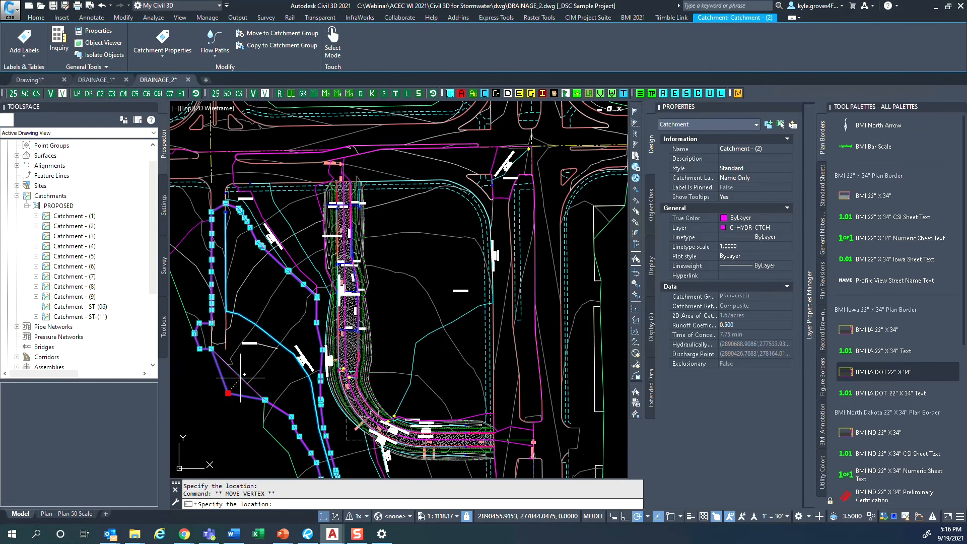
click(243, 377)
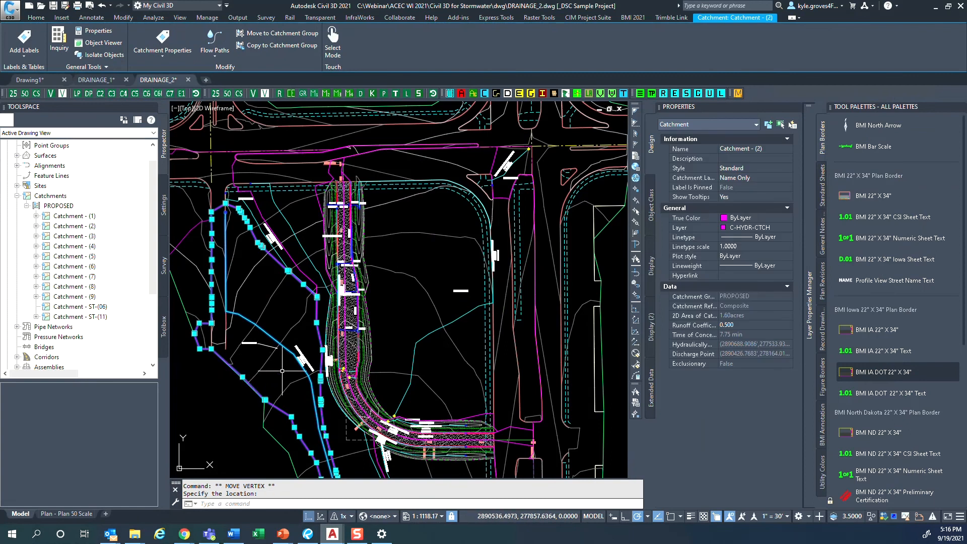
scroll(282, 370, up, 2)
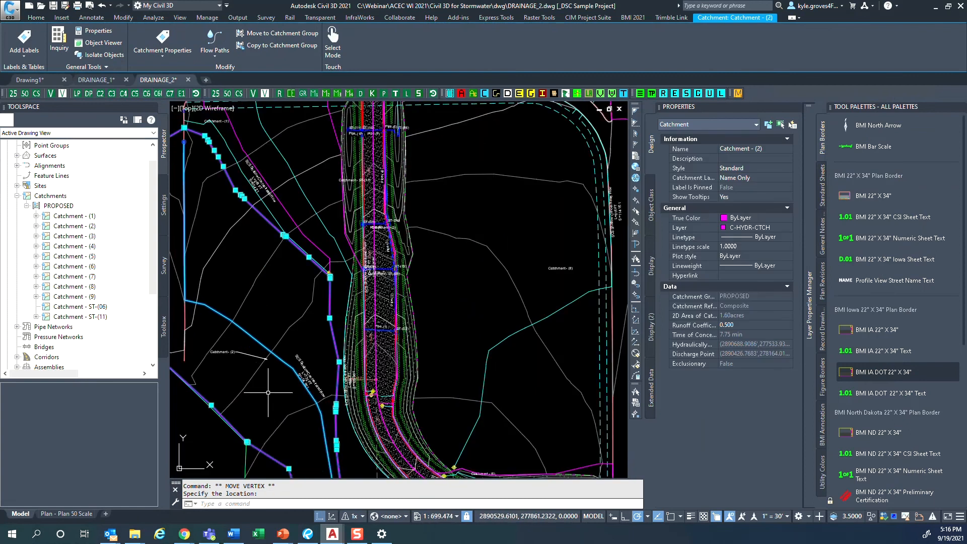
mouse_move(211, 405)
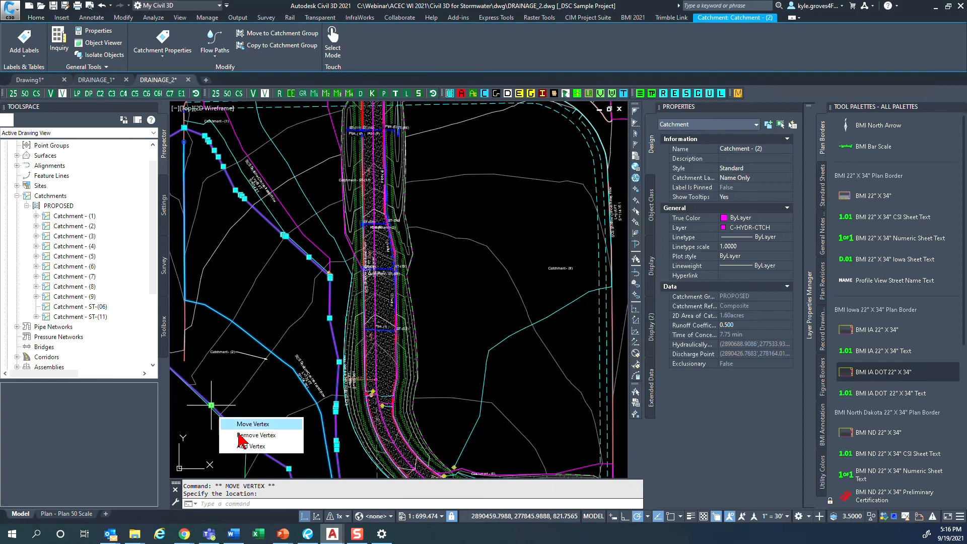
click(251, 446)
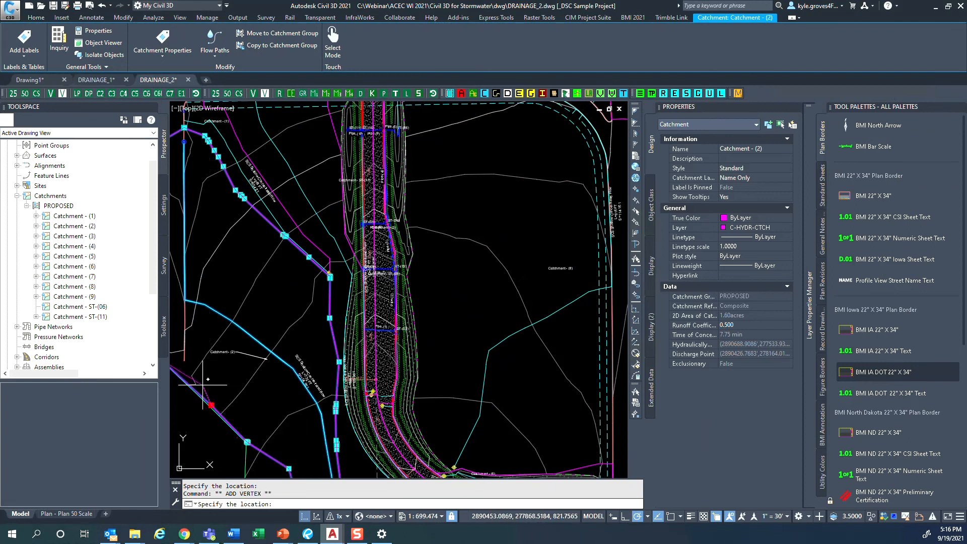
key(Escape)
scroll(303, 388, down, 5)
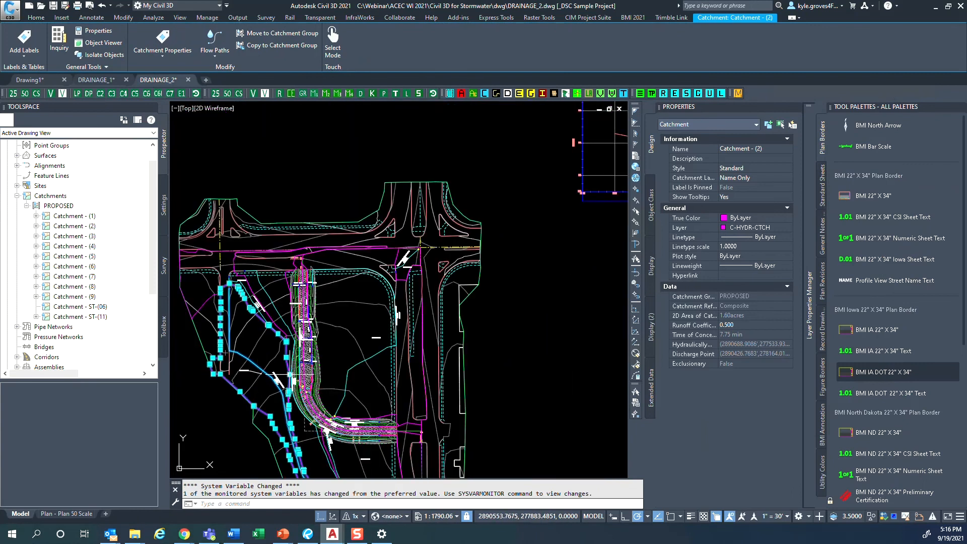
- Select Catchment - (8) by its flow path and review the label, property, style and flow path commands offered for it
middle_drag(327, 403, 373, 348)
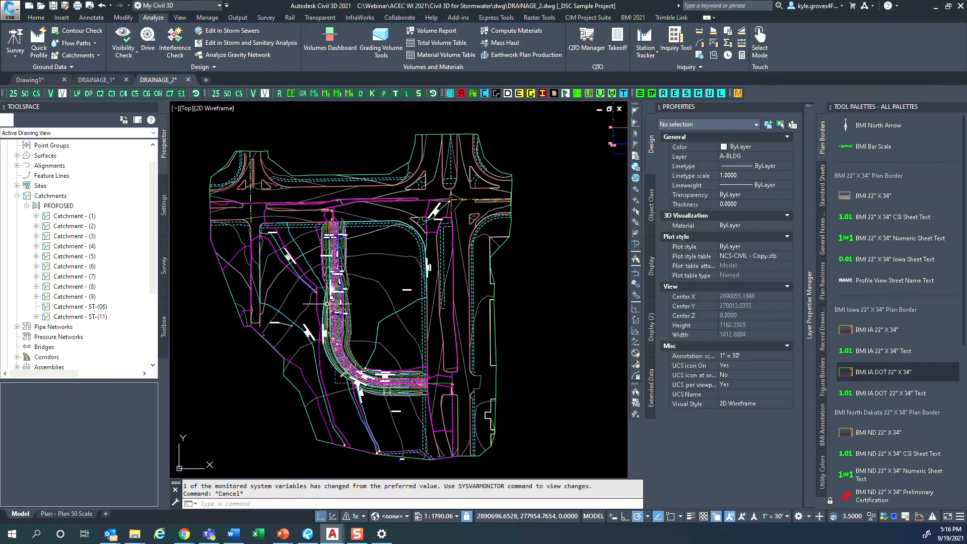
click(387, 318)
right_click(388, 322)
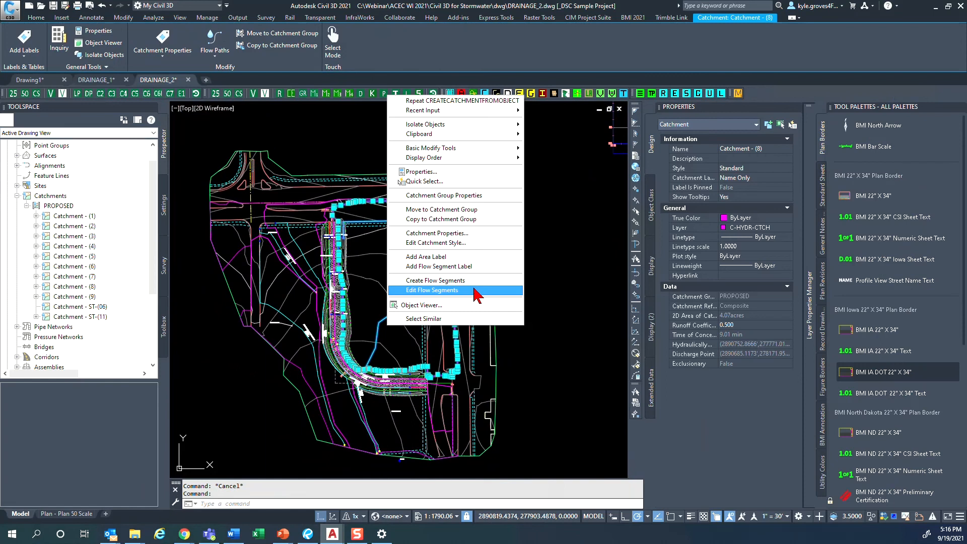
click(565, 304)
click(566, 332)
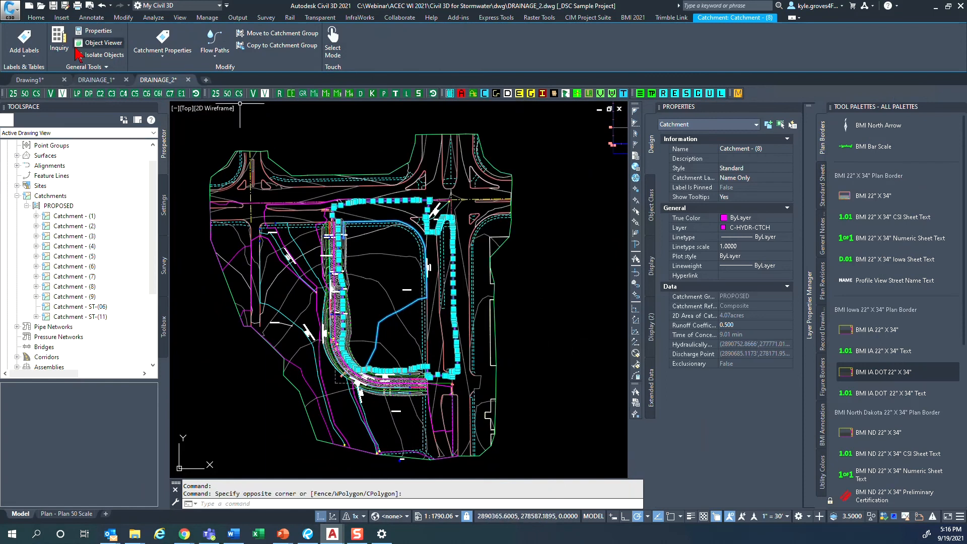
click(34, 52)
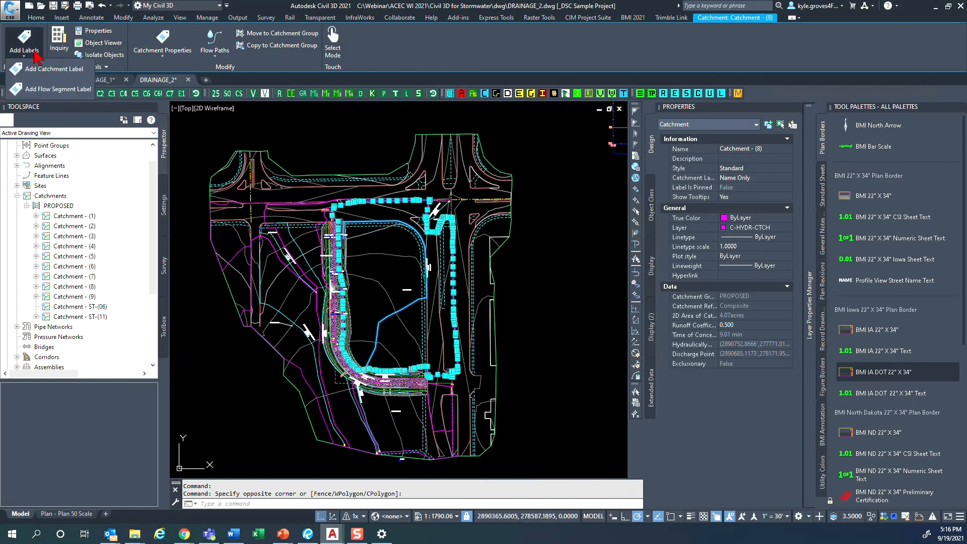
click(146, 57)
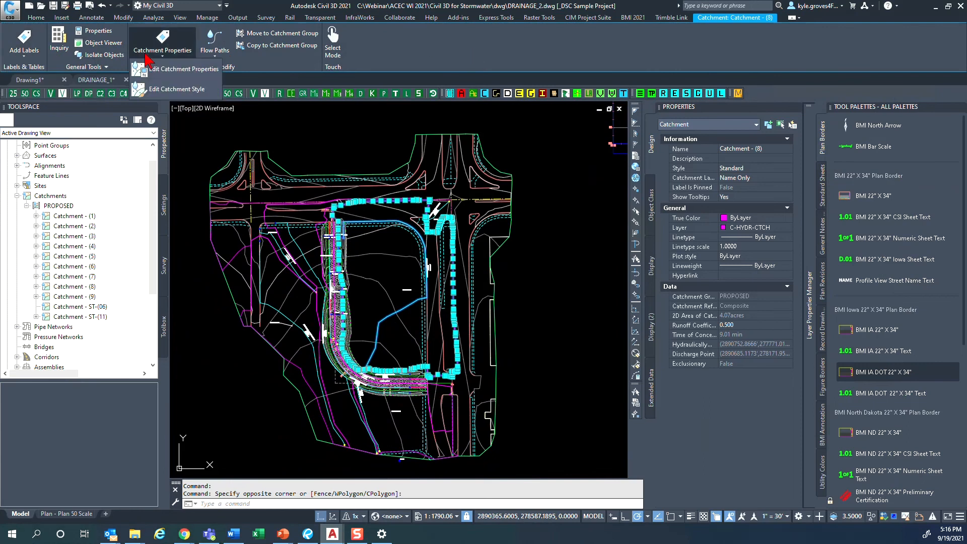
click(215, 52)
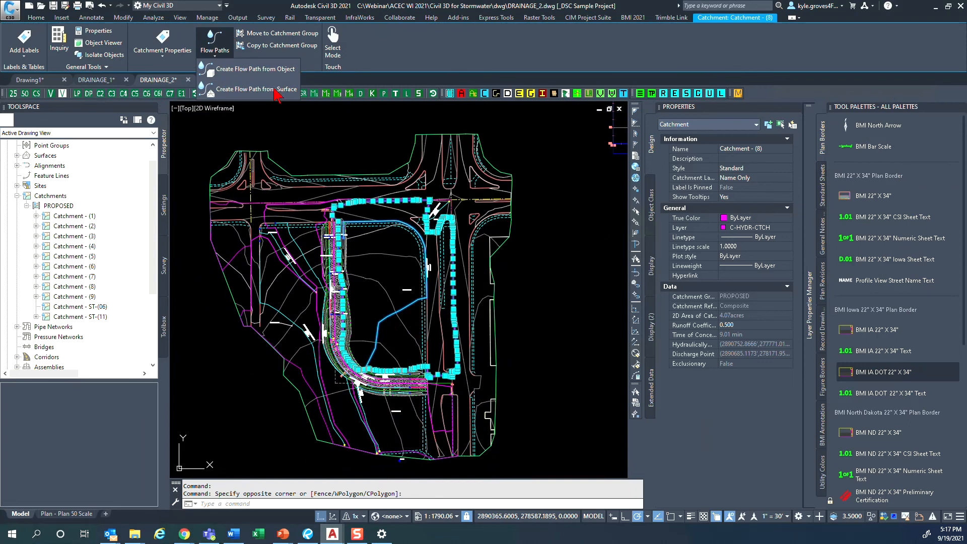
- Expand Catchment - ST-(11) in the PROPOSED group and check the flow segment options available for its flow path
right_click(379, 328)
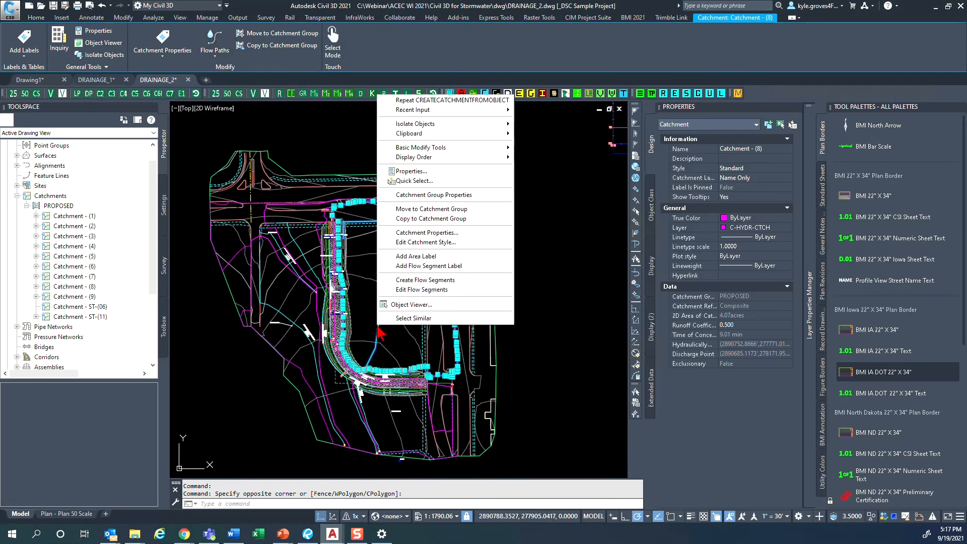
key(ctrl)
click(35, 318)
click(73, 327)
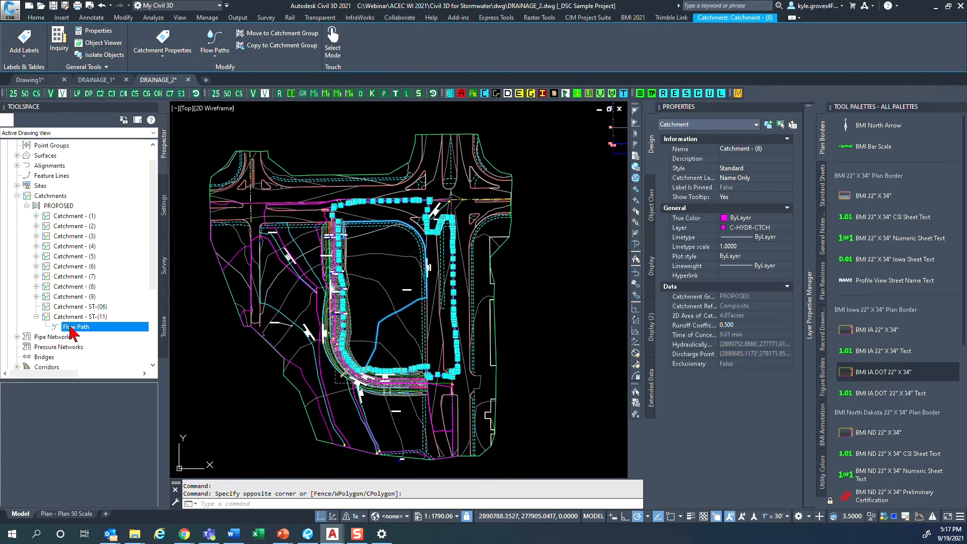
right_click(73, 327)
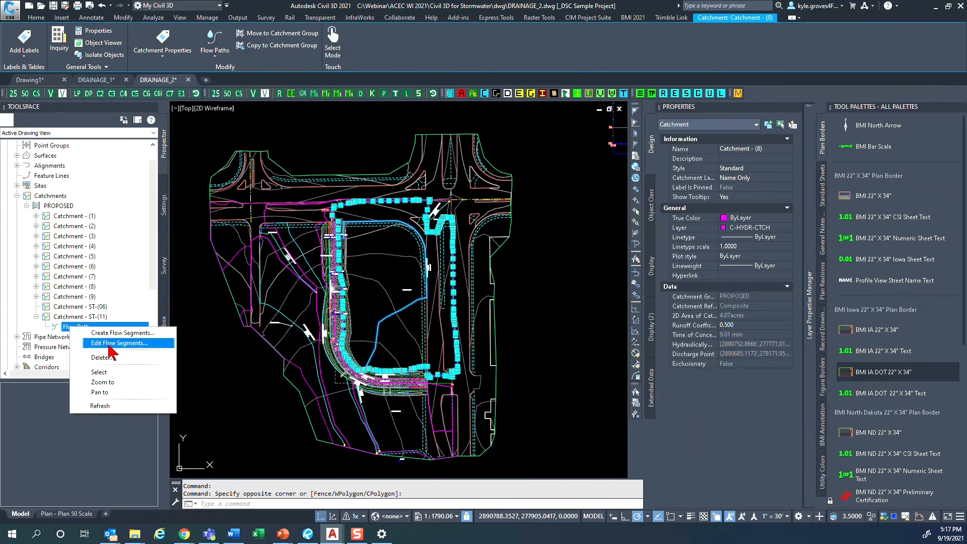
key(Escape)
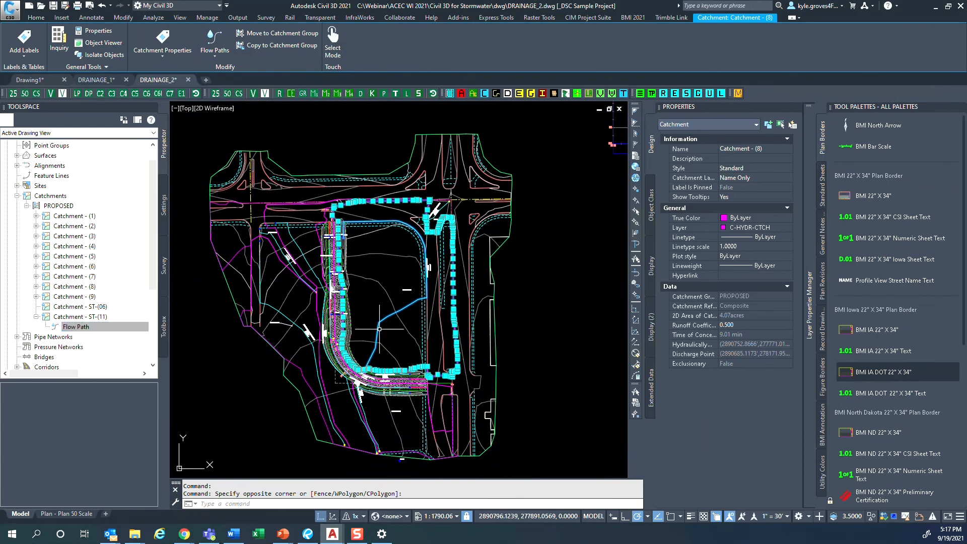
- Open the flow segments of Catchment - (8), examine the flow type, length, slope, surface type and travel time, and close the table
right_click(380, 329)
click(424, 294)
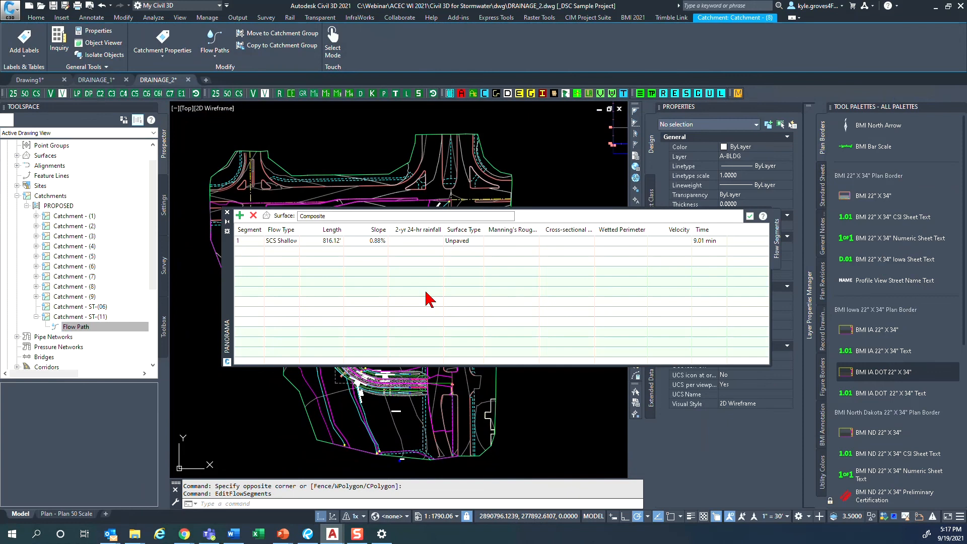
drag(230, 301, 207, 361)
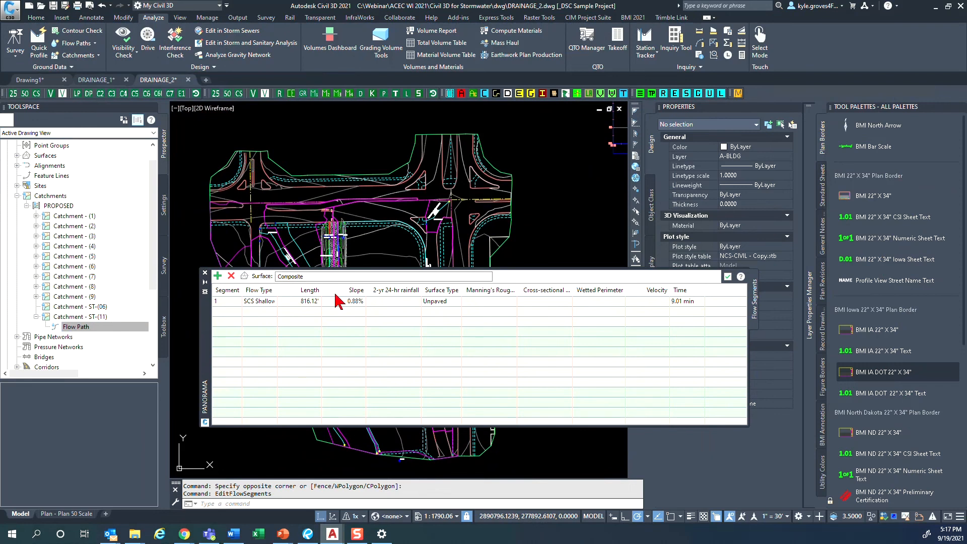
key(ctrl)
key(ctrl)
key(ctrl)
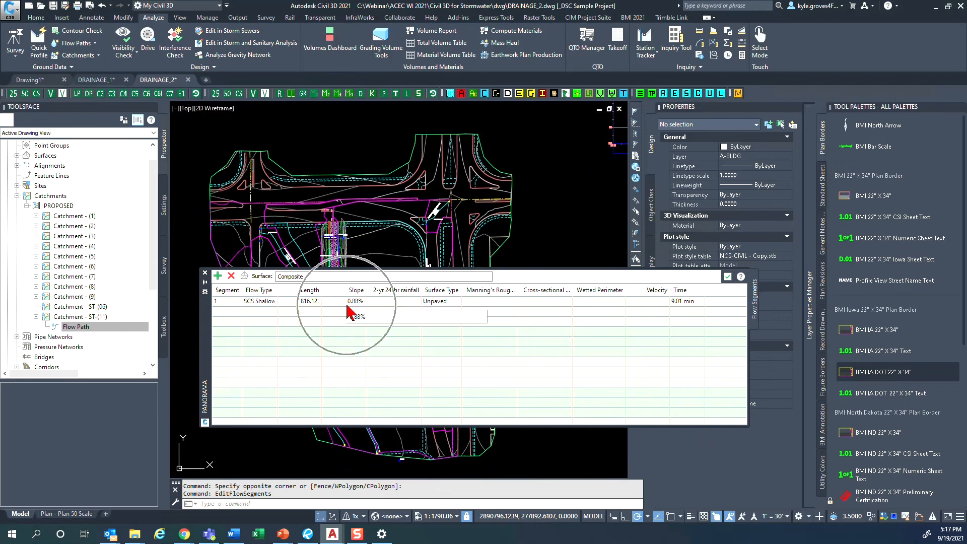
click(728, 277)
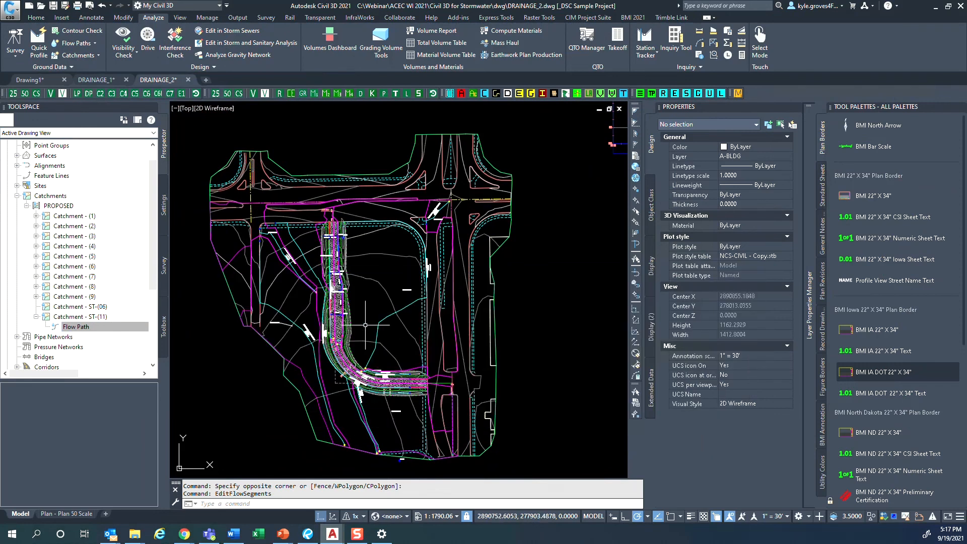
click(55, 307)
key(ctrl)
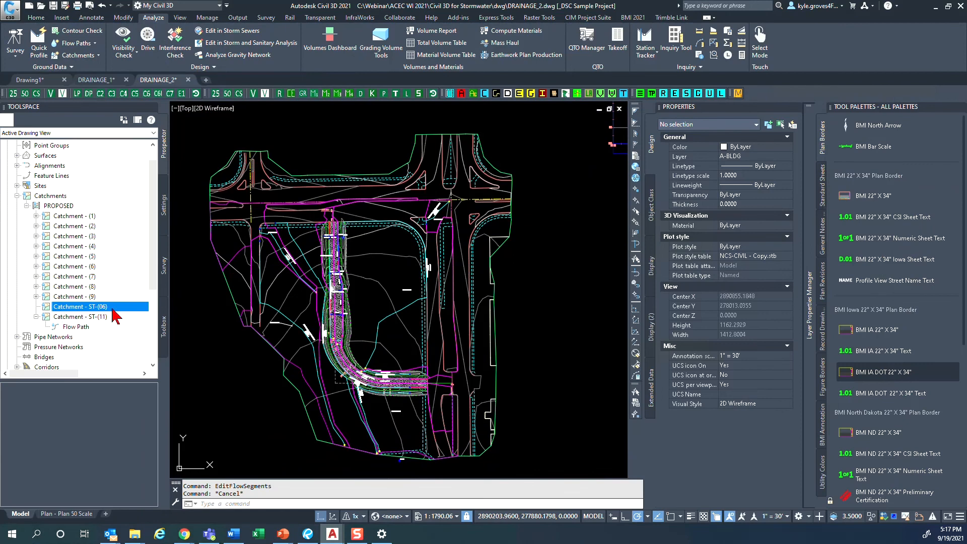
scroll(336, 336, up, 8)
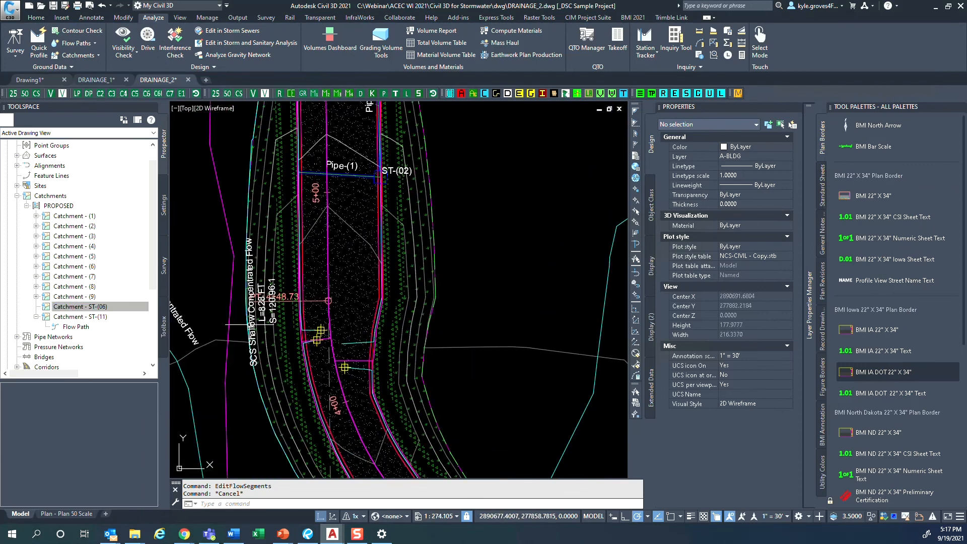
right_click(74, 310)
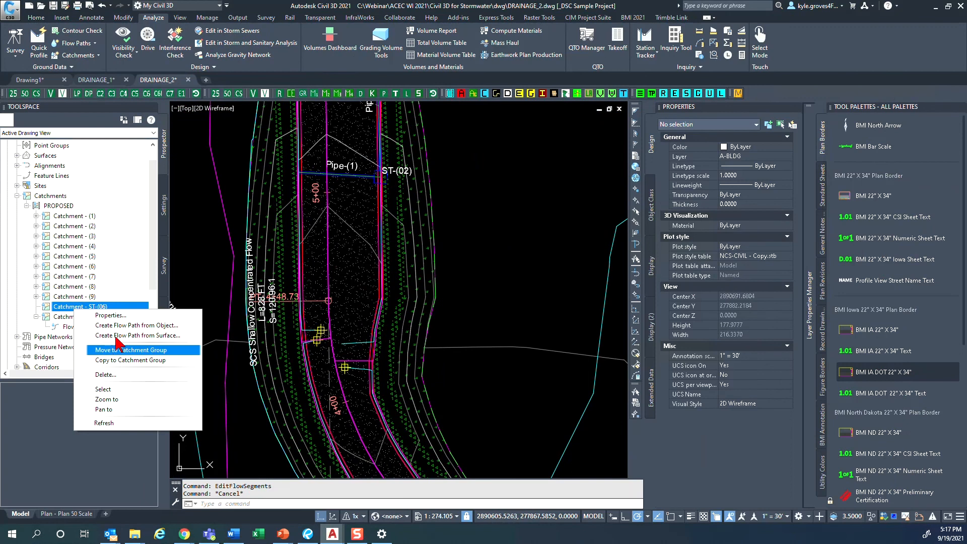
click(127, 327)
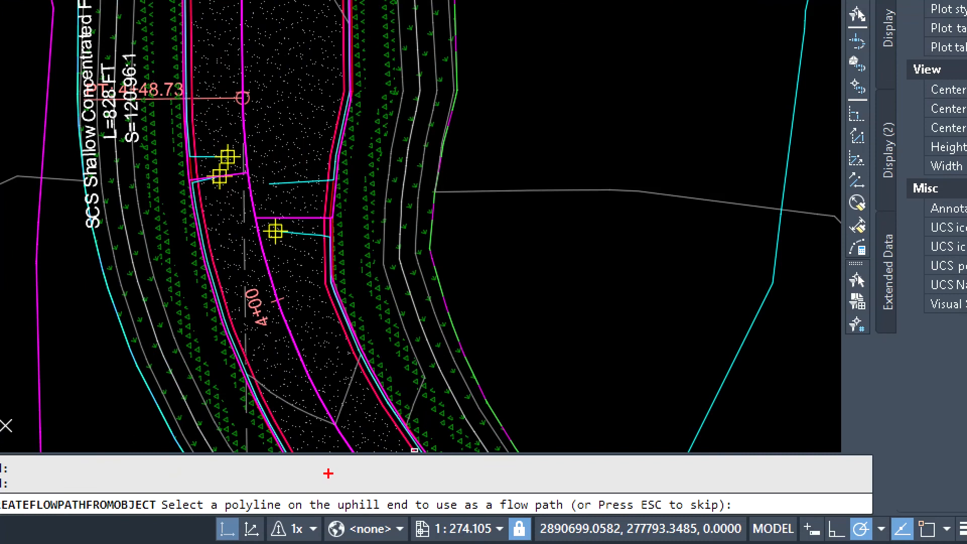
mouse_move(328, 473)
mouse_down()
mouse_move(315, 514)
mouse_move(535, 522)
mouse_move(524, 485)
mouse_move(199, 487)
mouse_up()
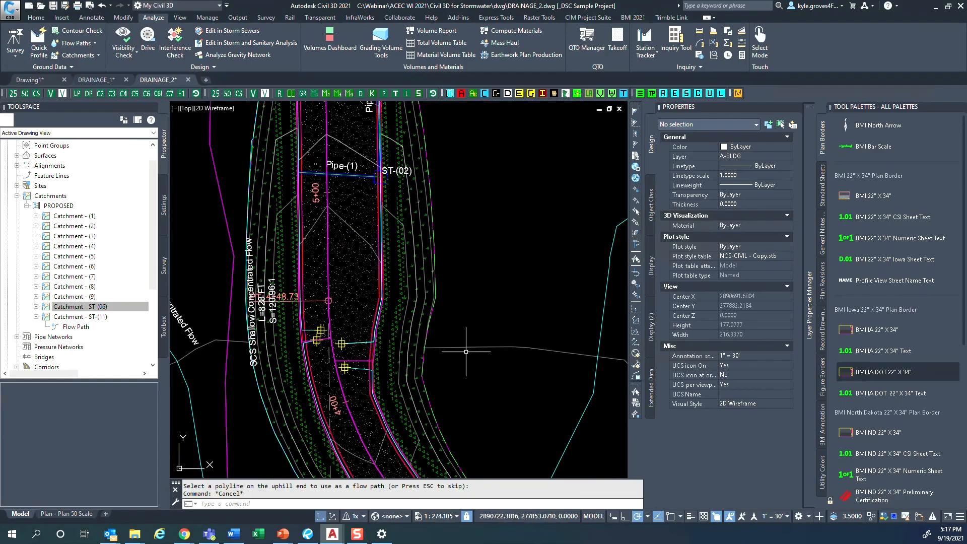
key(Escape)
- Open the flow segment table for Catchment - (8) and move it clear of the lower part of its flow path
scroll(525, 380, down, 4)
middle_drag(525, 381, 421, 353)
scroll(421, 353, down, 2)
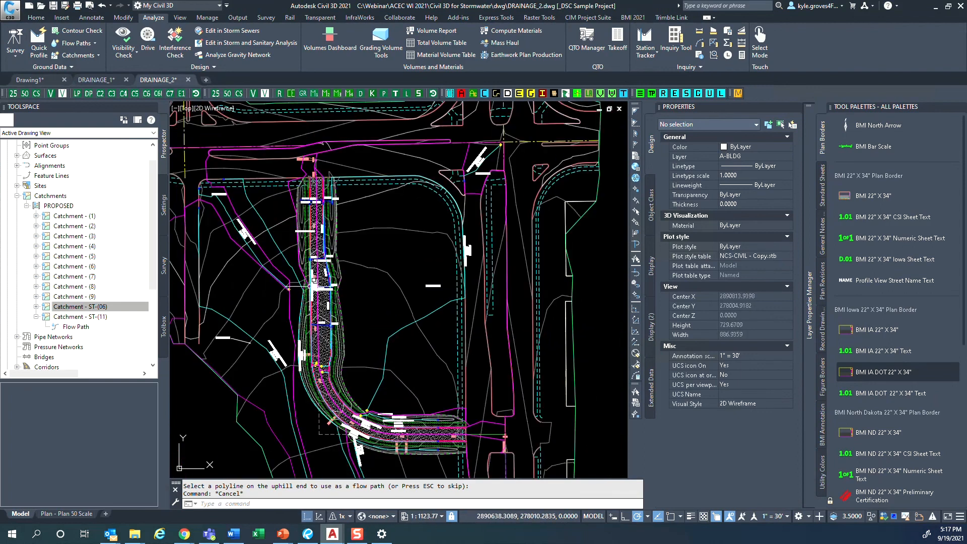
click(420, 344)
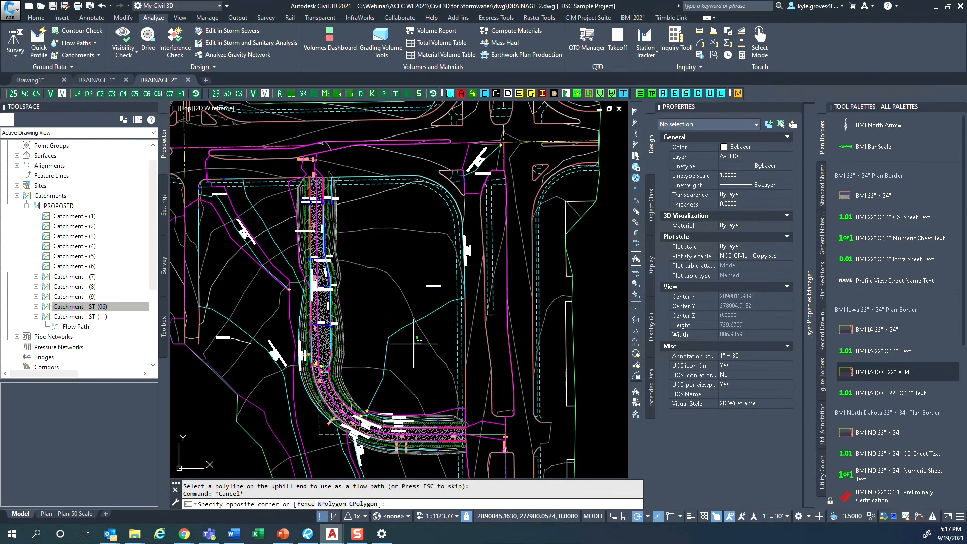
click(384, 332)
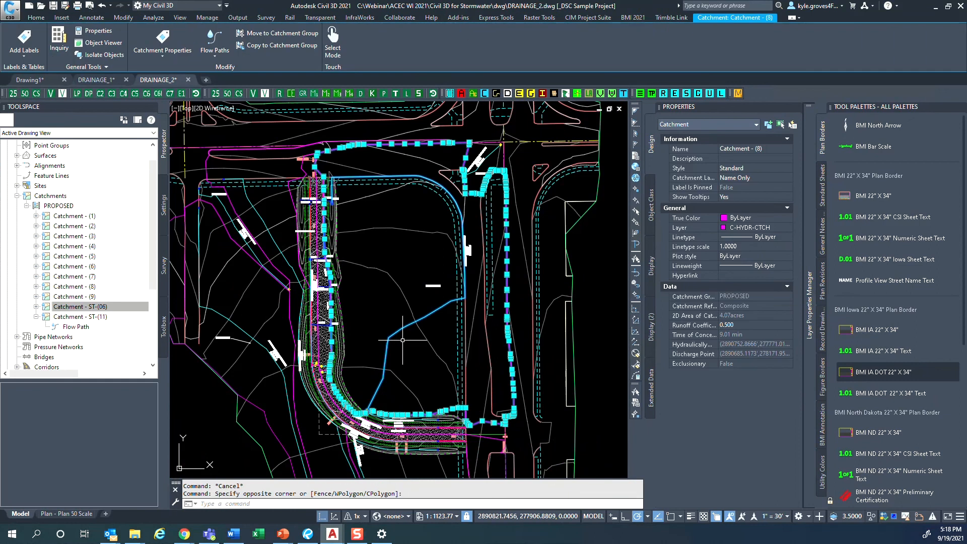
right_click(403, 340)
click(453, 305)
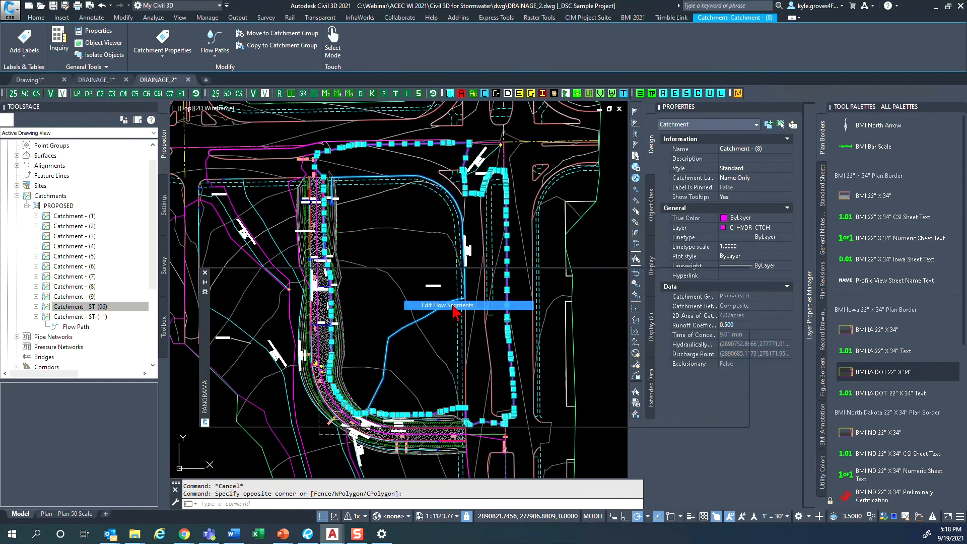
mouse_move(208, 363)
mouse_down()
mouse_move(222, 471)
mouse_move(264, 389)
mouse_move(270, 224)
mouse_up()
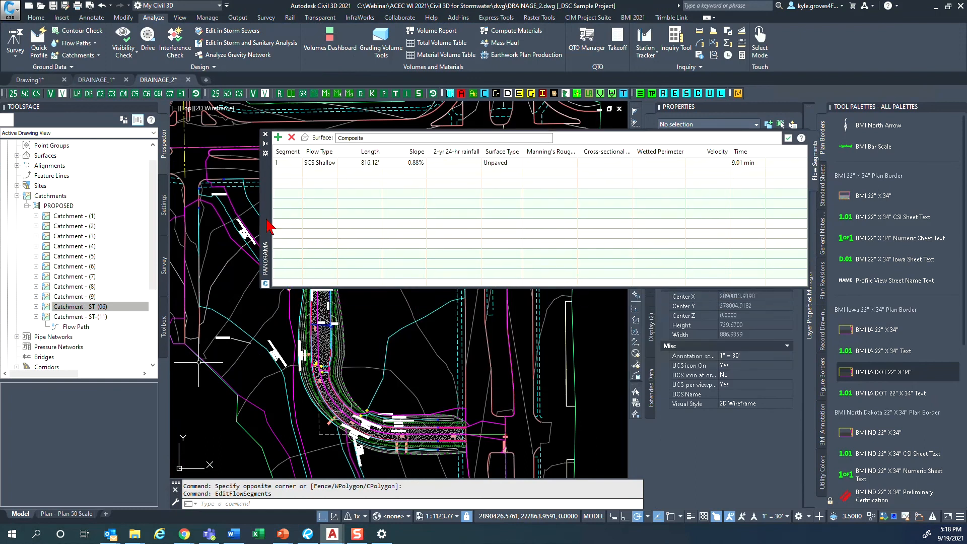
- Change flow segment 1 of Catchment - (8) to SCS Sheet Flow and widen the flow type column to show the full name
click(323, 163)
click(331, 164)
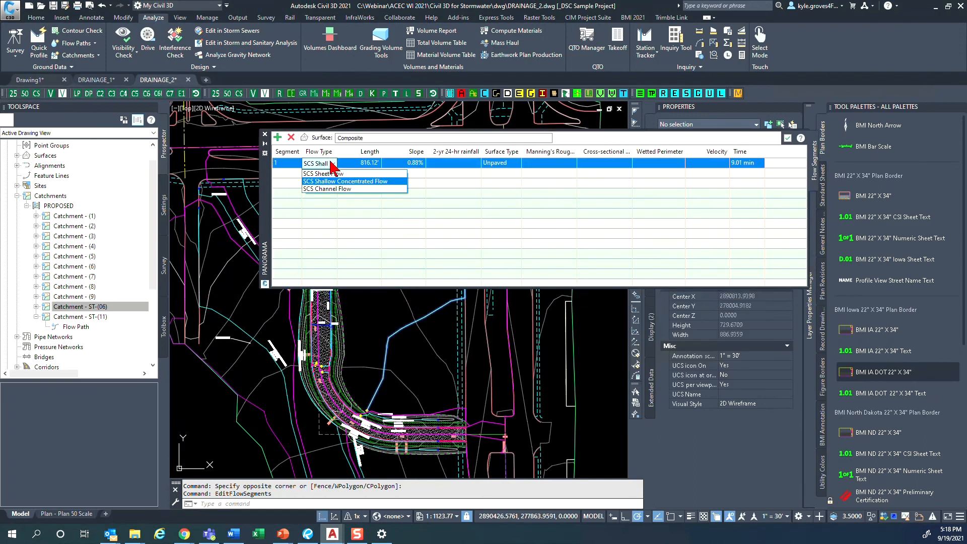
click(359, 173)
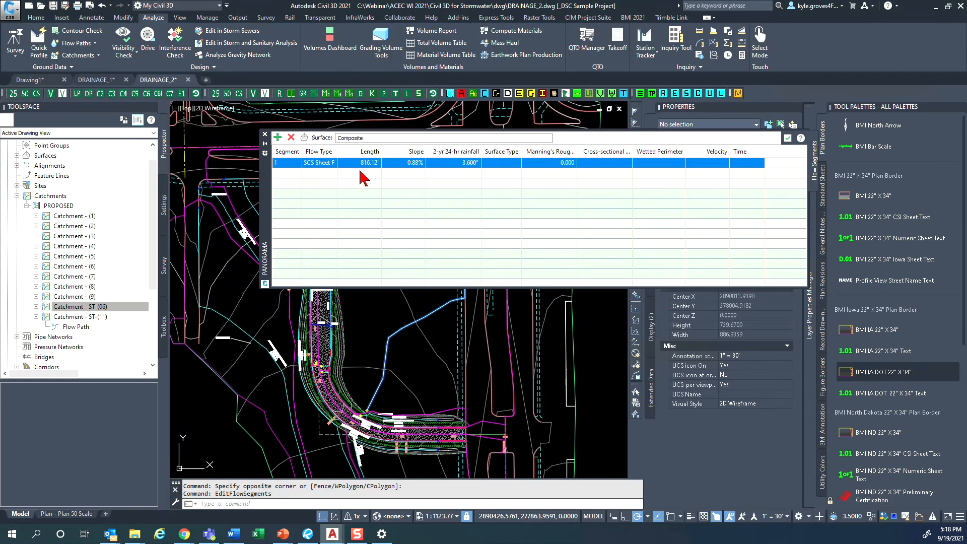
drag(337, 150, 365, 149)
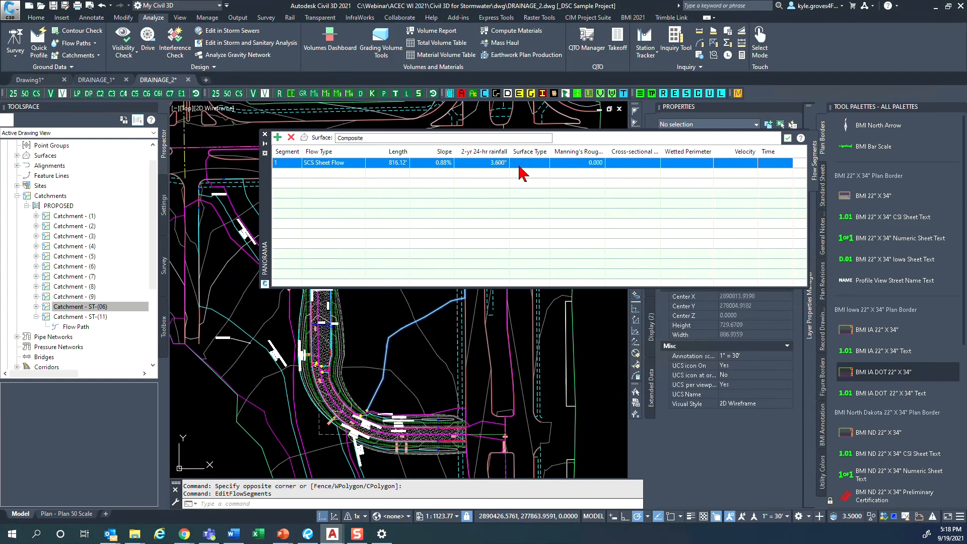
click(345, 164)
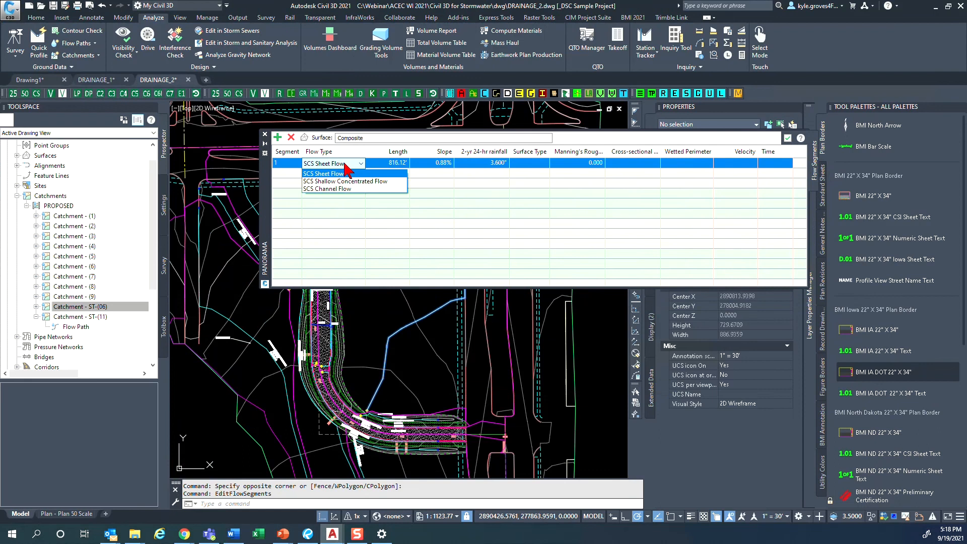
click(344, 163)
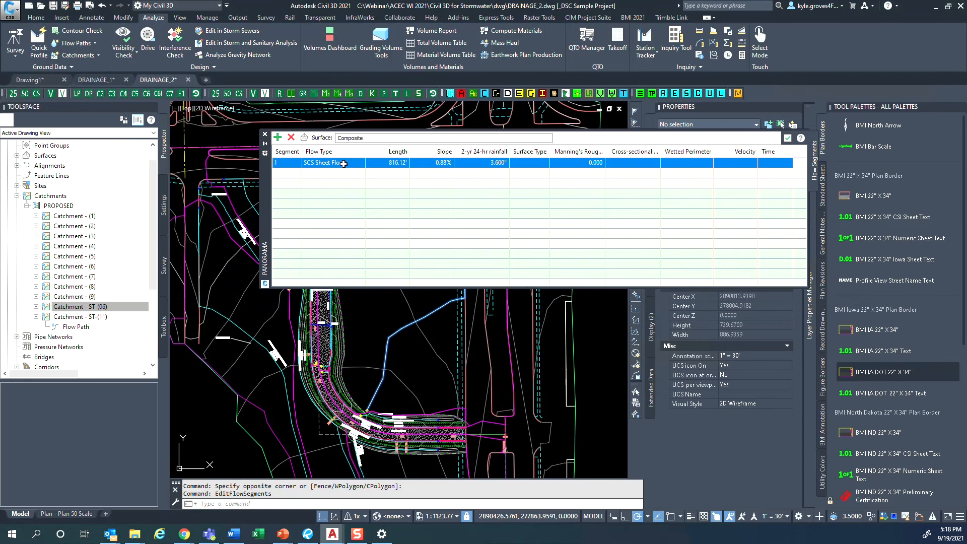
- Add a second flow segment to Catchment - (8), with its start point about 100 ft along the flow path
click(278, 138)
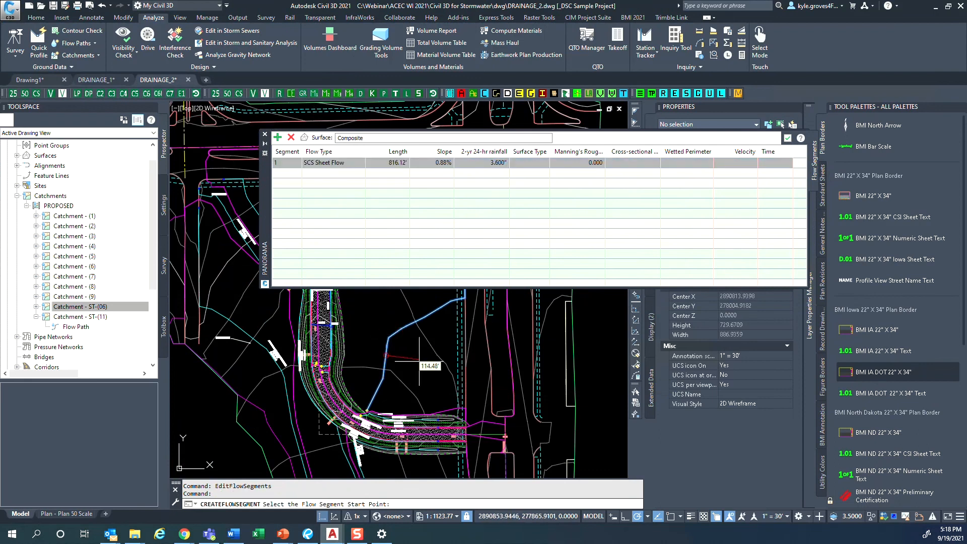
mouse_move(417, 361)
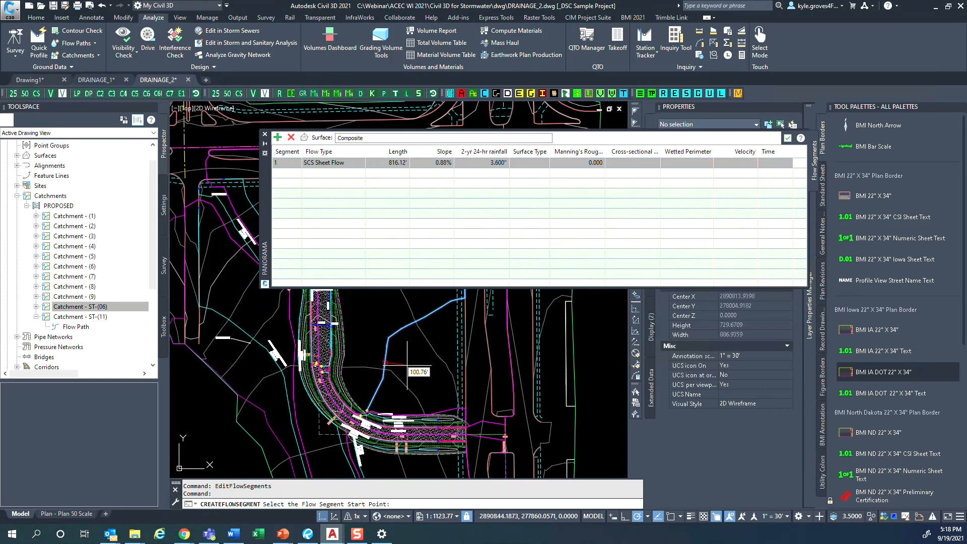
scroll(395, 367, up, 4)
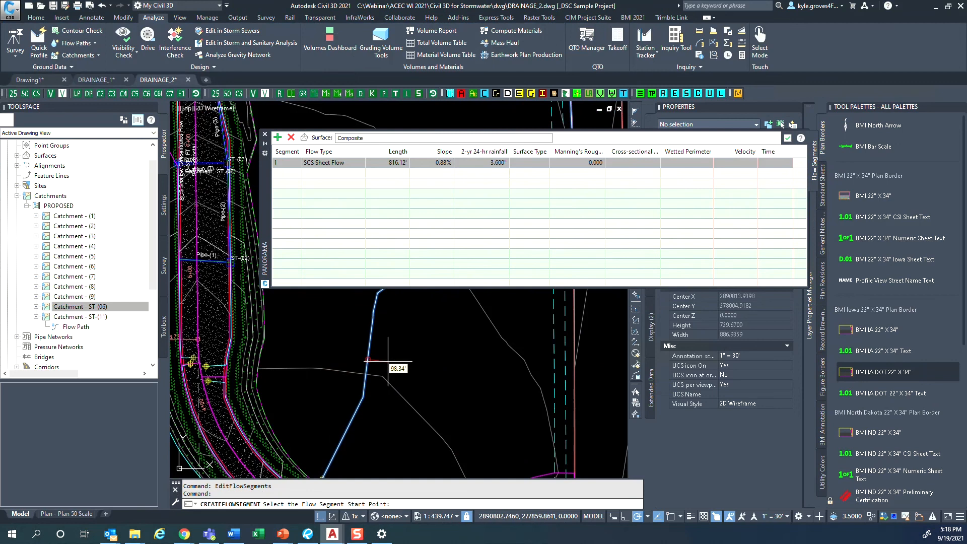
scroll(389, 359, up, 4)
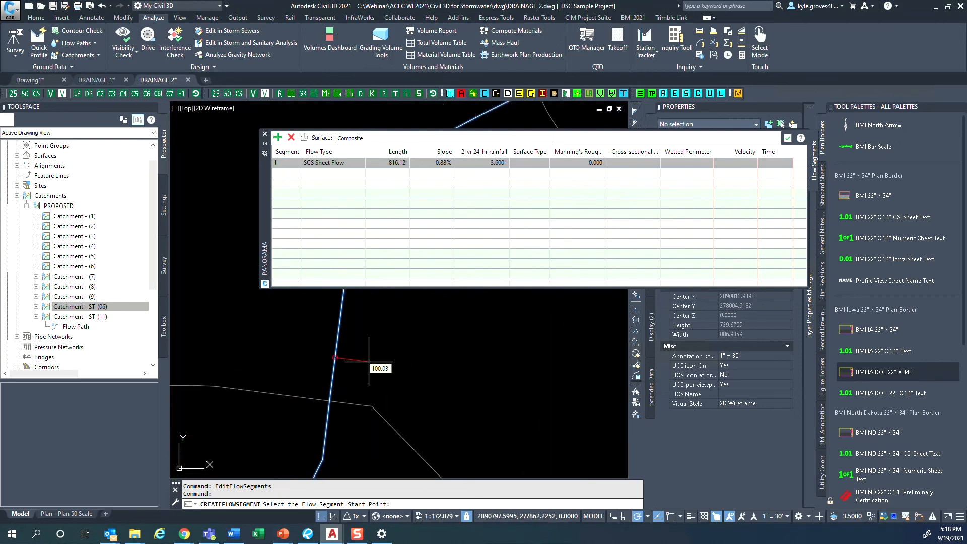
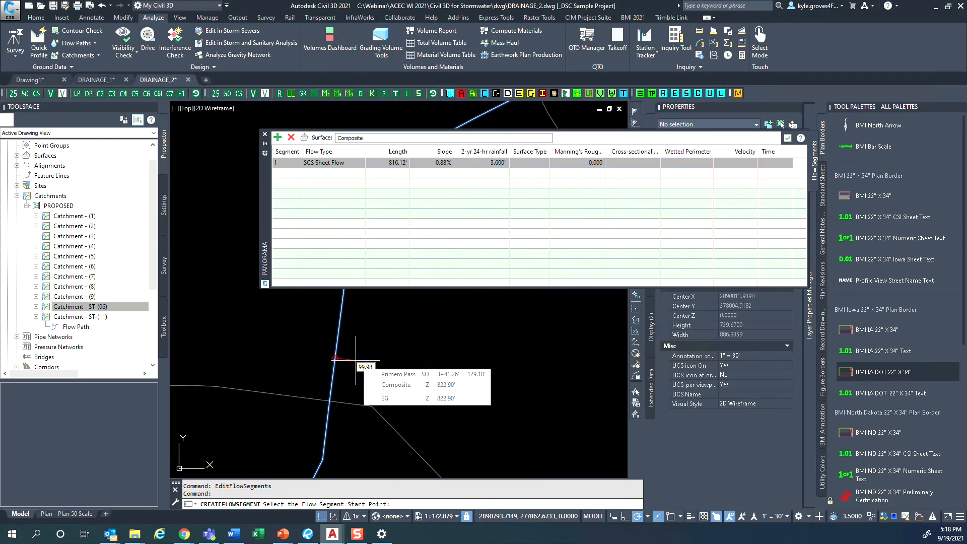
- Place the start point of the second flow segment of Catchment - (8) about 100 ft along the flow path
scroll(356, 367, up, 5)
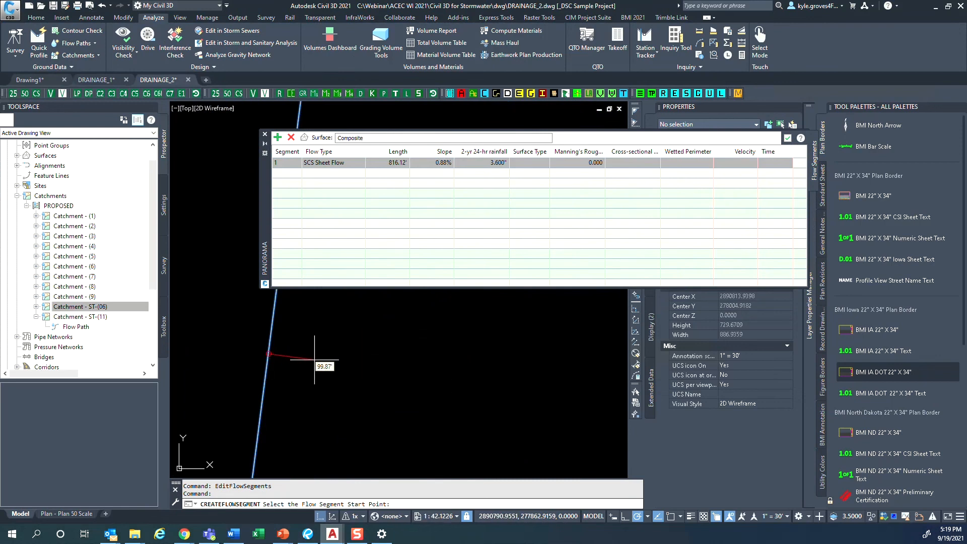
click(314, 360)
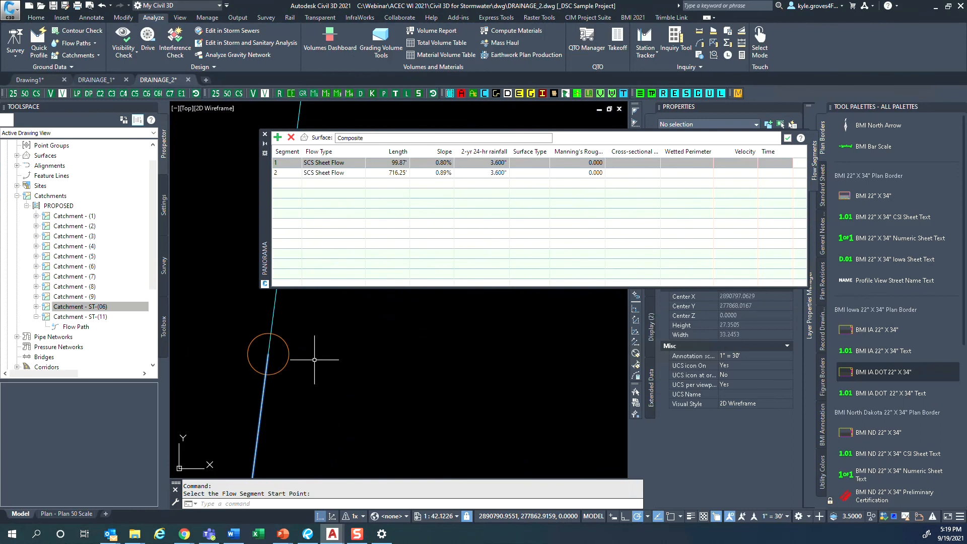
scroll(314, 360, down, 5)
scroll(289, 360, up, 3)
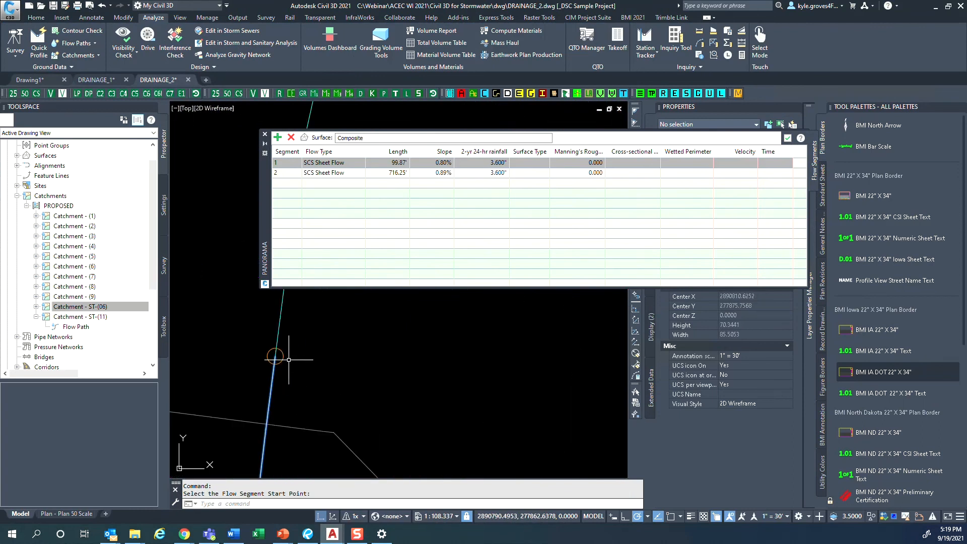
scroll(280, 356, down, 5)
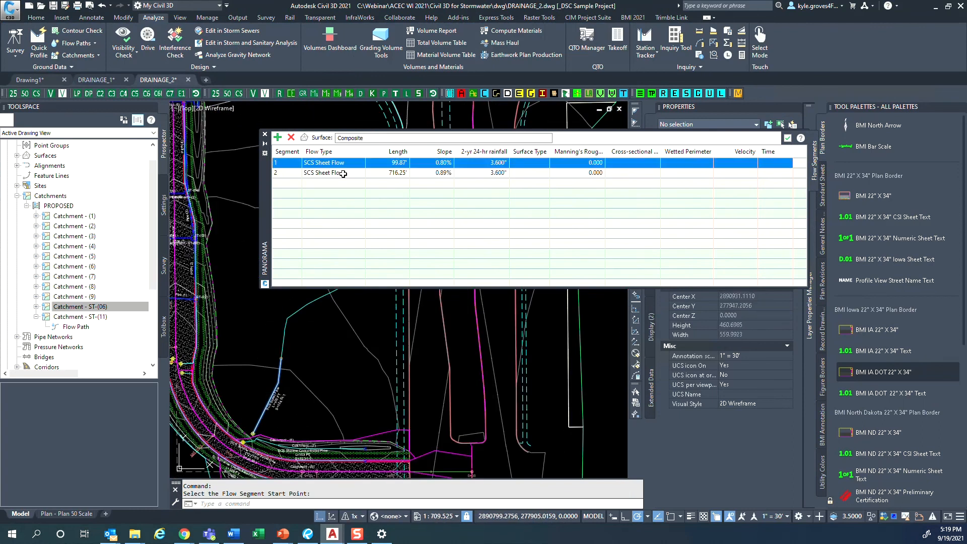
- Change flow segment 2 of Catchment - (8) to SCS Shallow Concentrated Flow
click(343, 173)
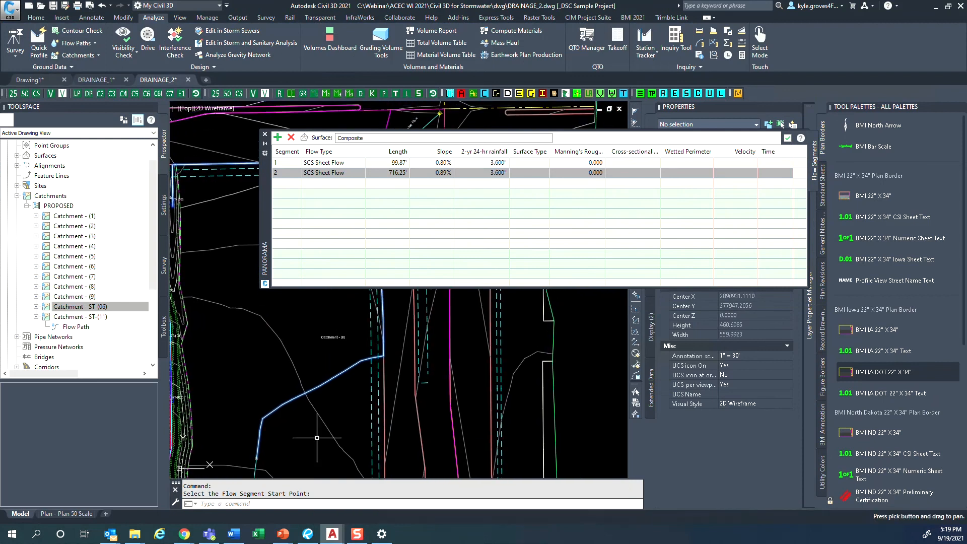
click(330, 173)
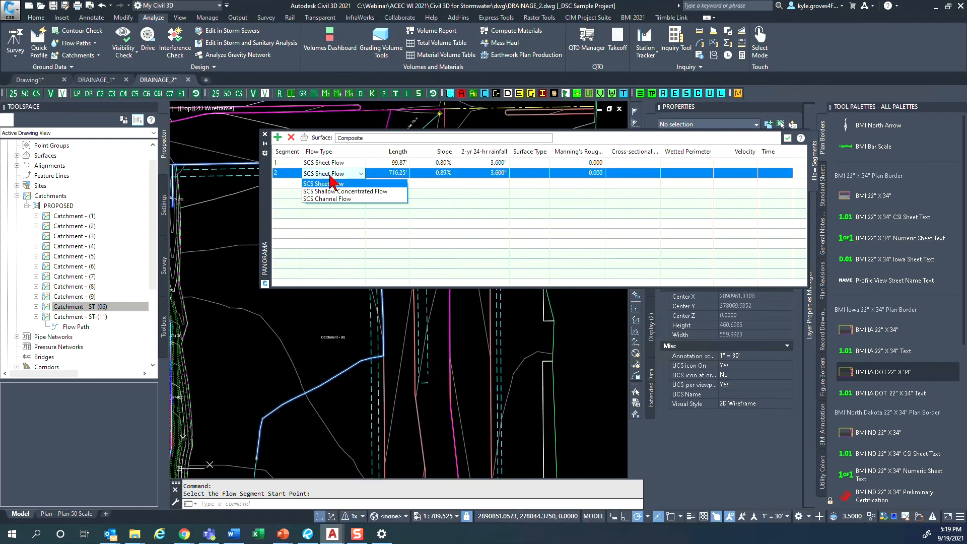
click(347, 192)
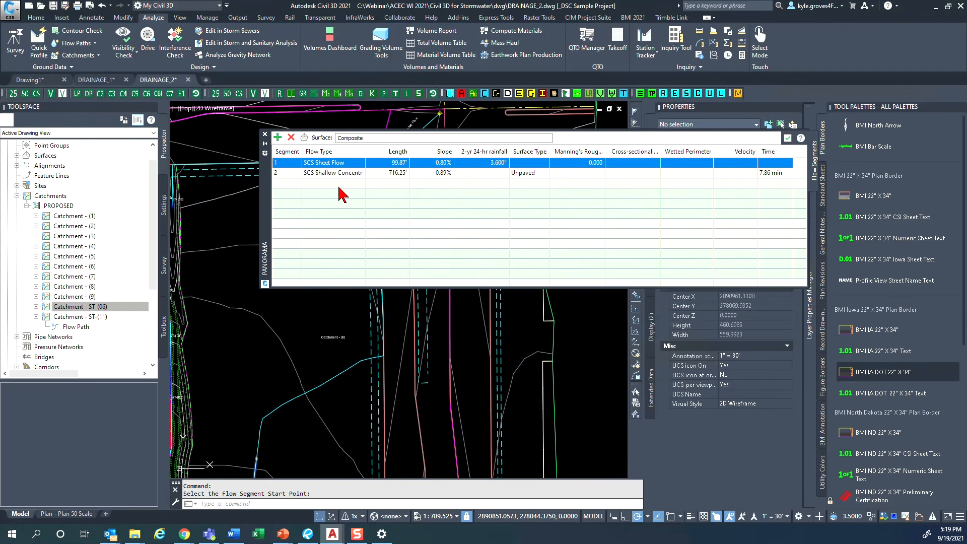
- Add a third flow segment to Catchment - (8), starting about 317.6 ft along, where the flow path bends sharply
click(287, 177)
click(277, 137)
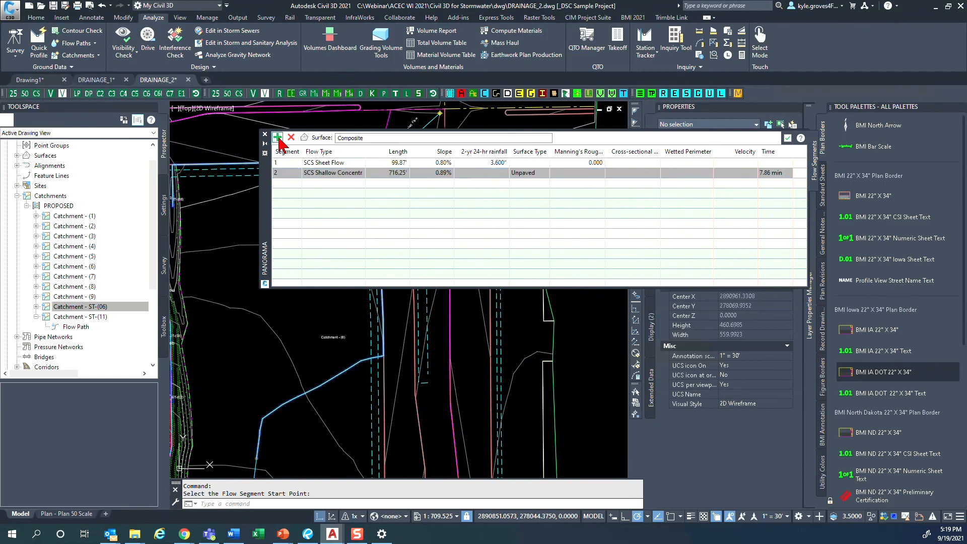
scroll(350, 355, up, 8)
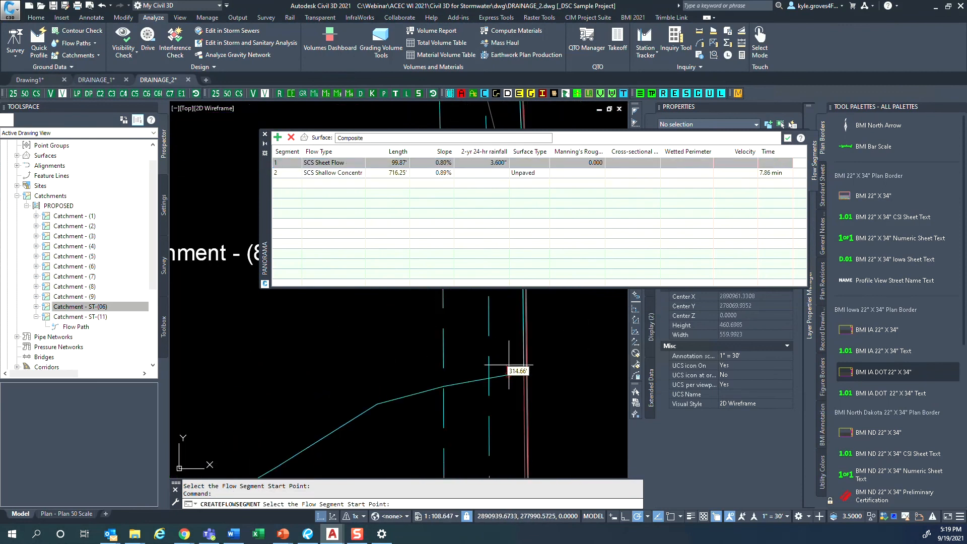
scroll(524, 372, up, 6)
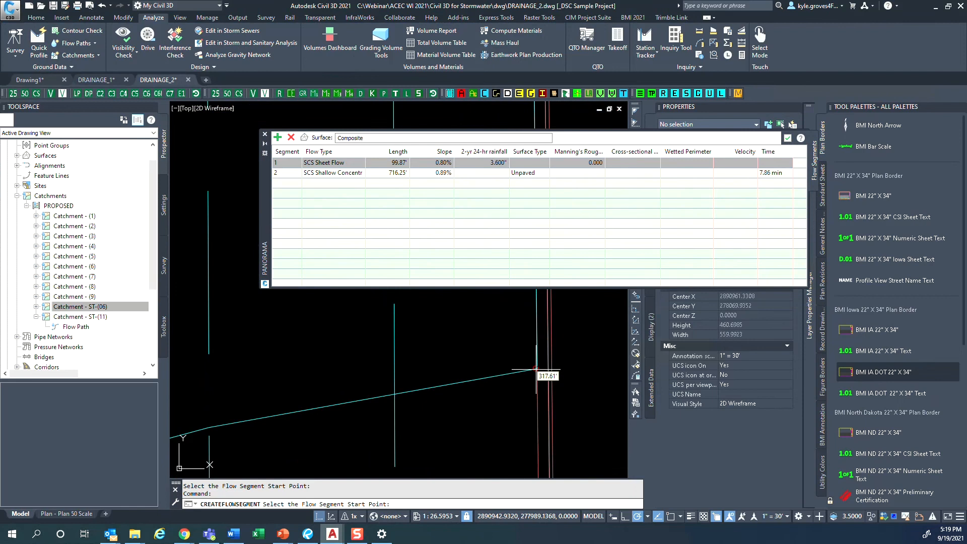
click(534, 372)
scroll(503, 373, down, 10)
scroll(455, 375, down, 4)
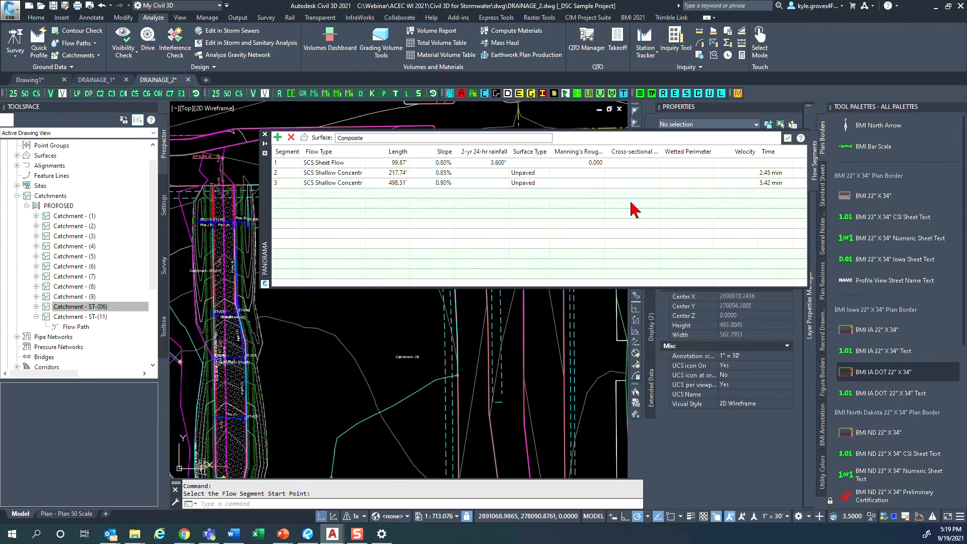
- Move the flow segment table off the upper part of the flow path and examine the travel times of its segments
drag(262, 226, 212, 273)
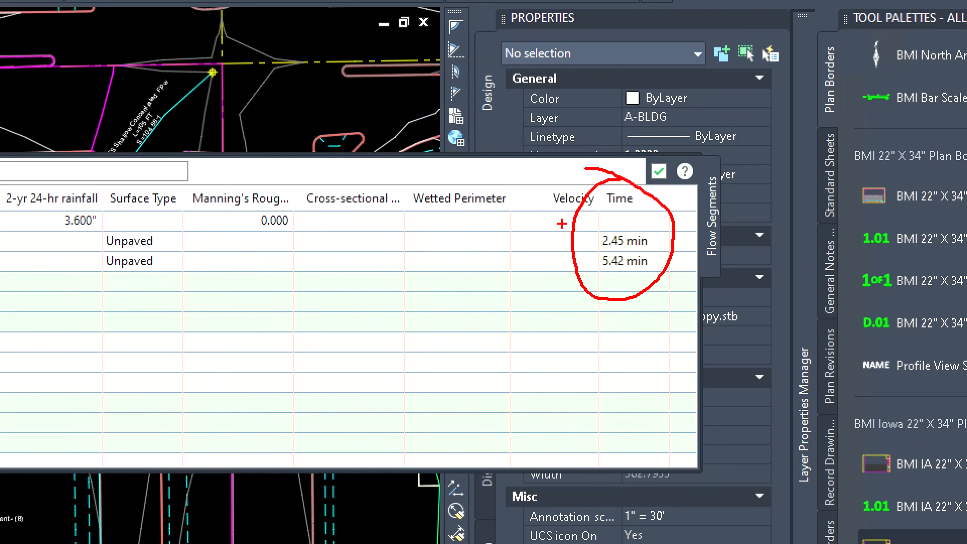
drag(549, 228, 609, 225)
key(Escape)
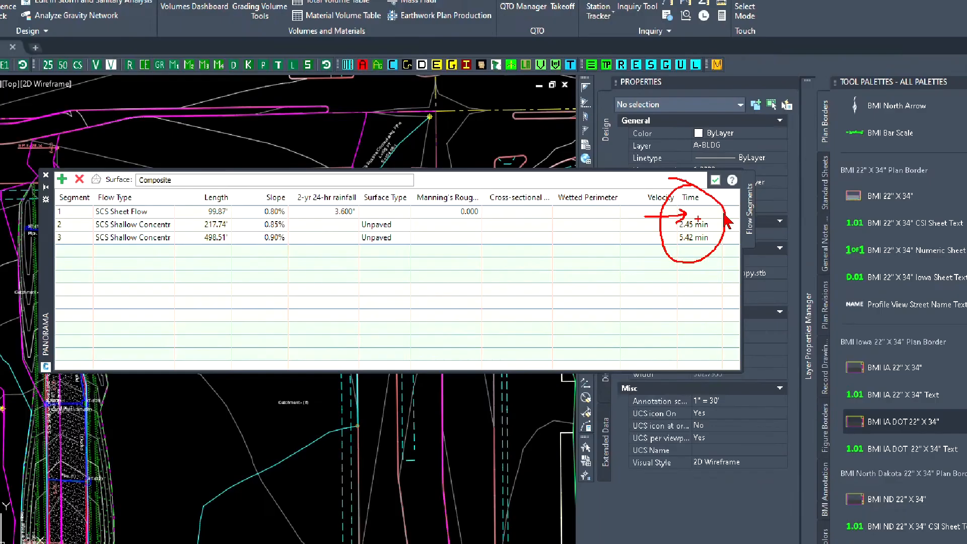
click(720, 209)
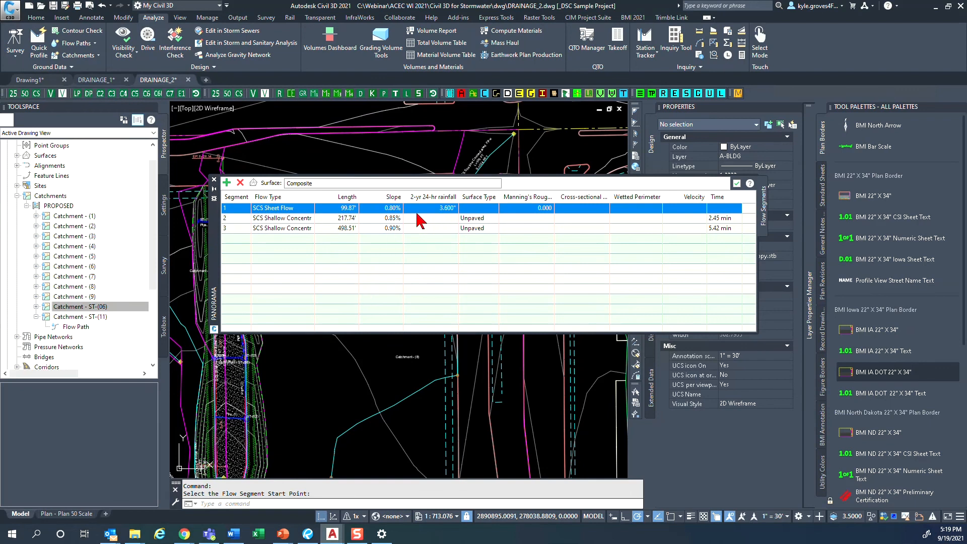
- Set the Manning's roughness of flow segment 1 to 0.4
click(538, 208)
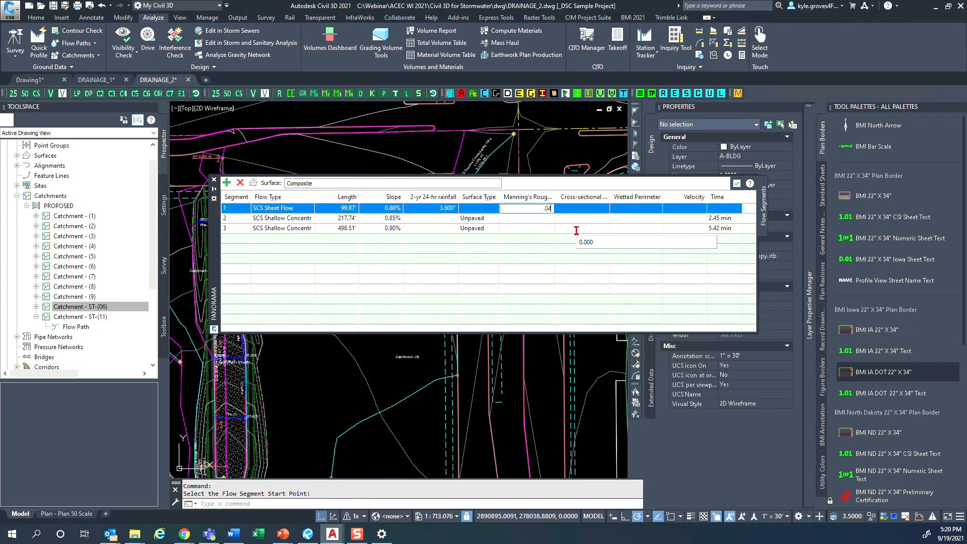
text(4)
key(Return)
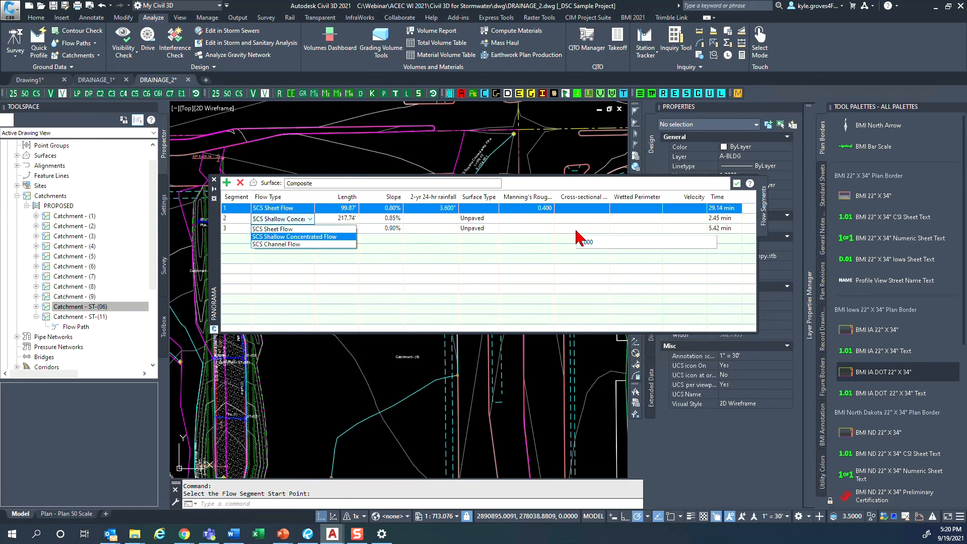
click(463, 294)
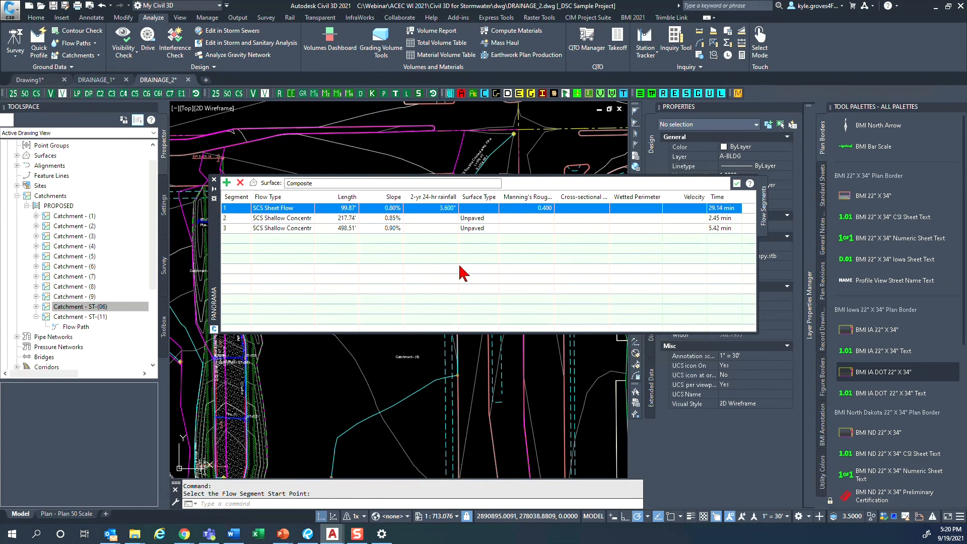
- Correct the Manning's roughness of flow segment 1 to 0.040
click(530, 209)
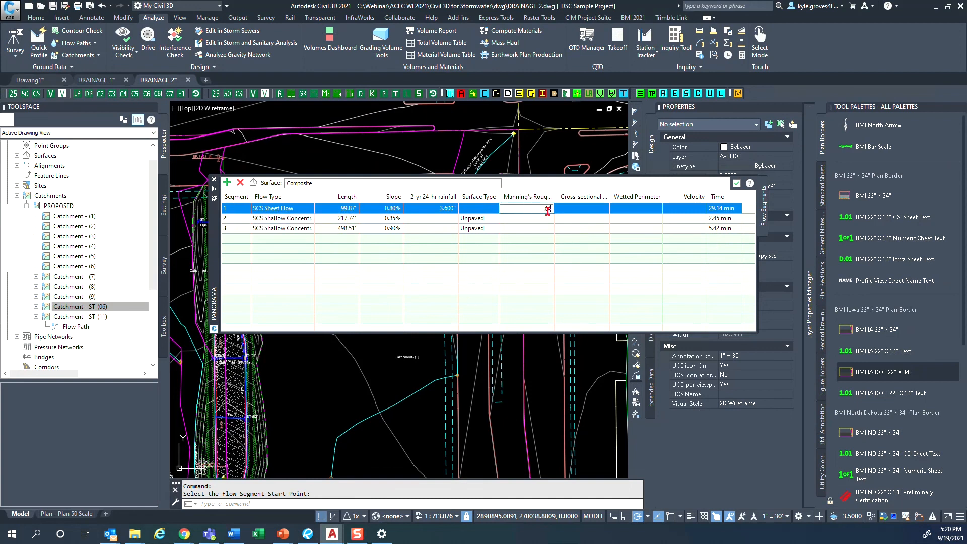
key(Return)
click(551, 237)
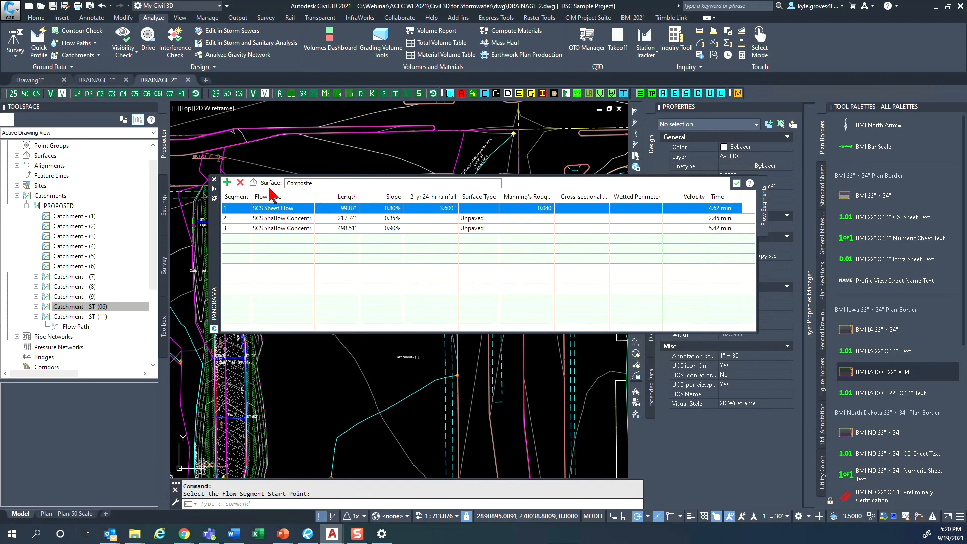
- Open and close the surface selection for the flow segments, and check the travel time of segment 1
click(253, 183)
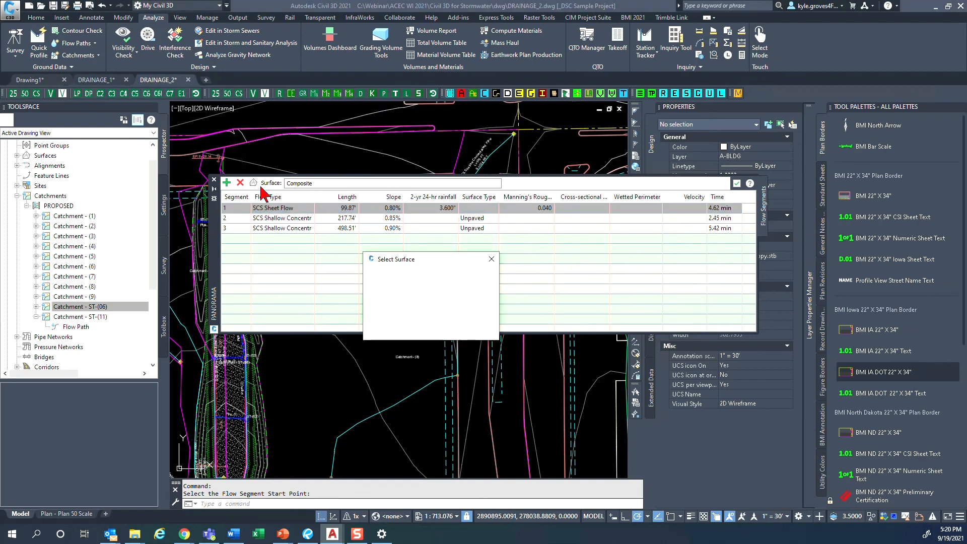
click(388, 329)
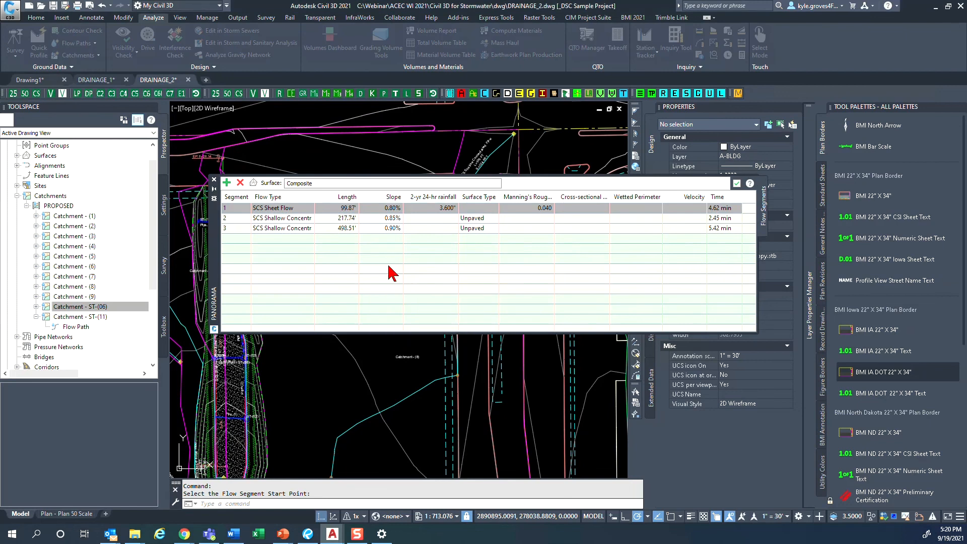
click(718, 208)
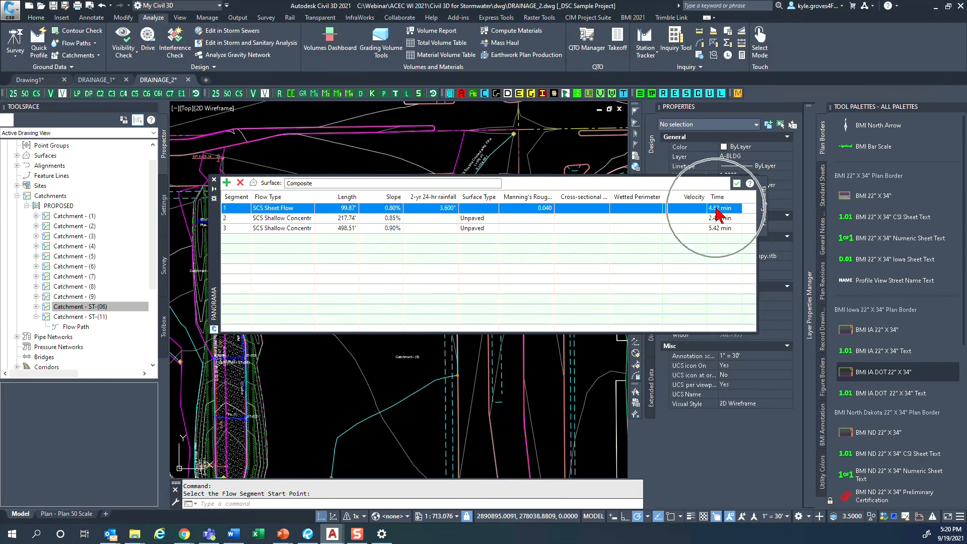
- Change flow segment 3 to SCS Channel Flow and check its travel time
click(297, 229)
click(300, 229)
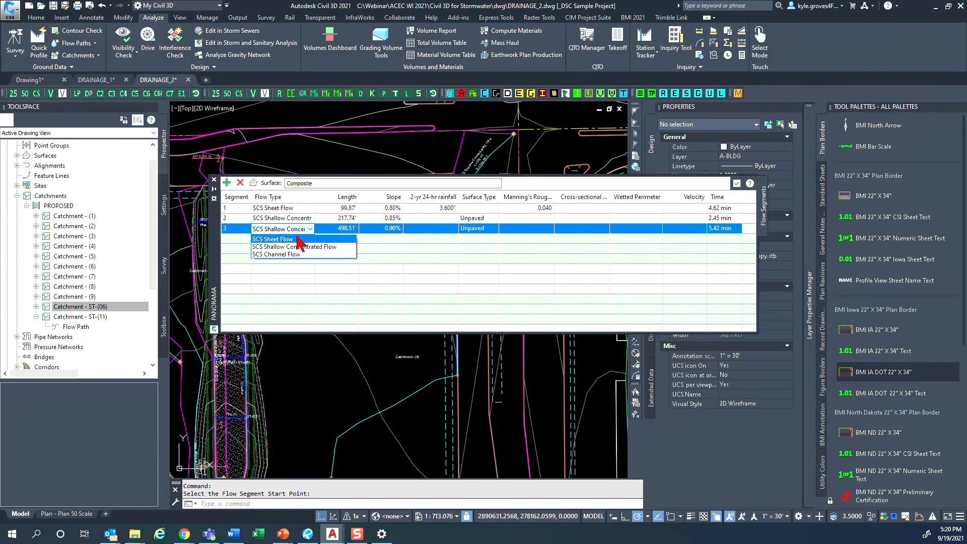
click(297, 261)
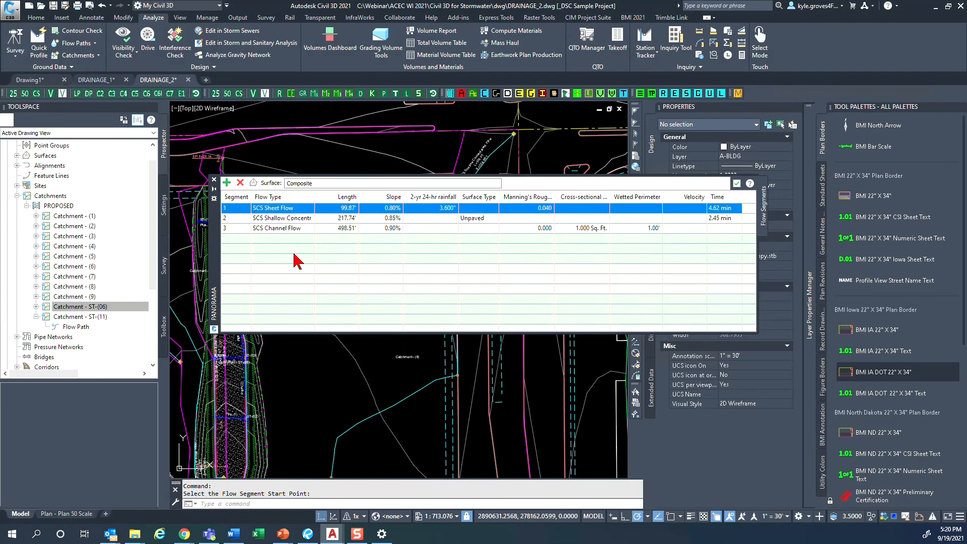
click(721, 226)
click(723, 232)
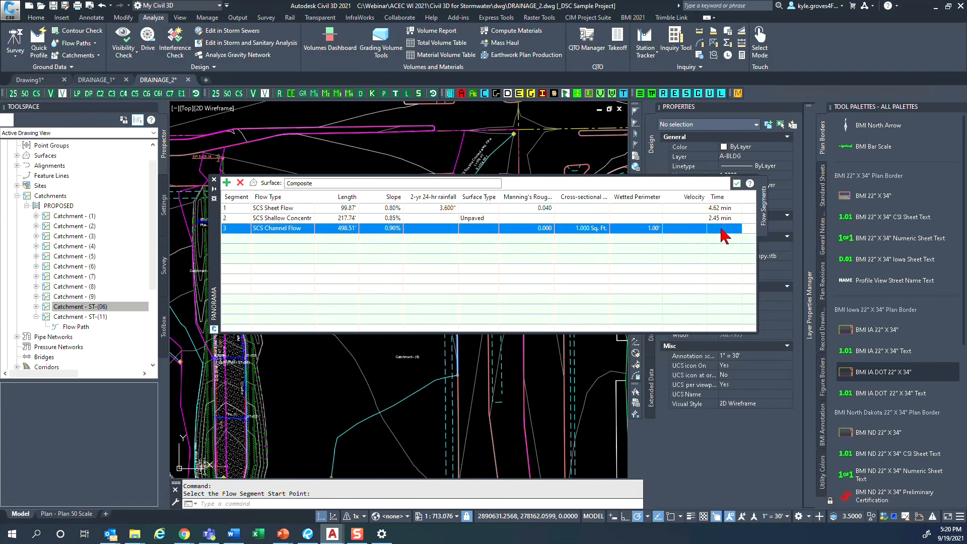
- Examine the surface type options of segment 2 and the roughness, cross-sectional area and wetted perimeter of segment 3
click(354, 220)
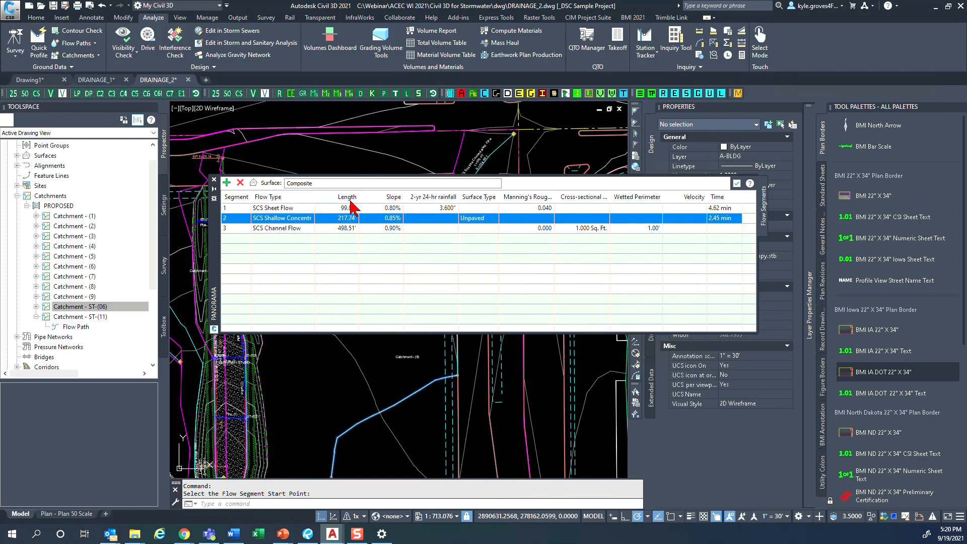
click(482, 219)
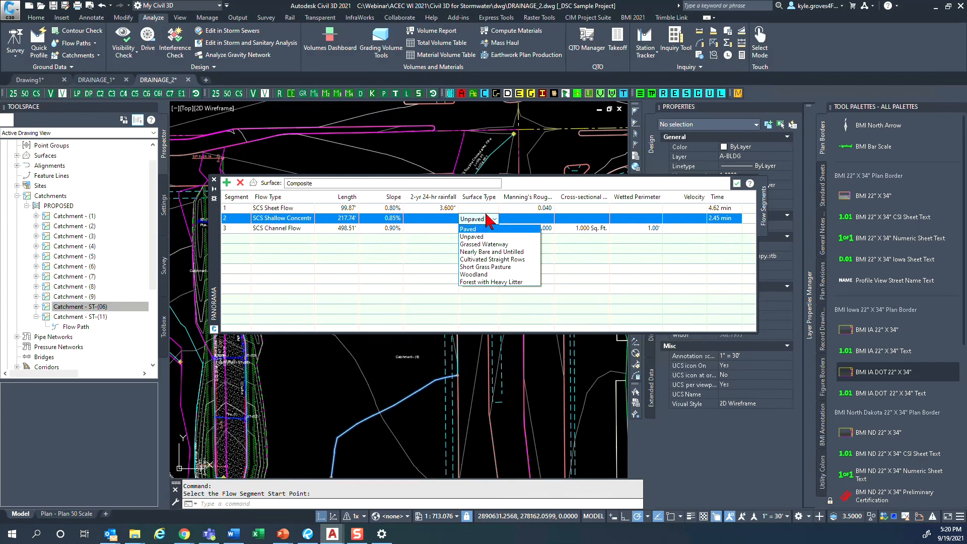
click(422, 222)
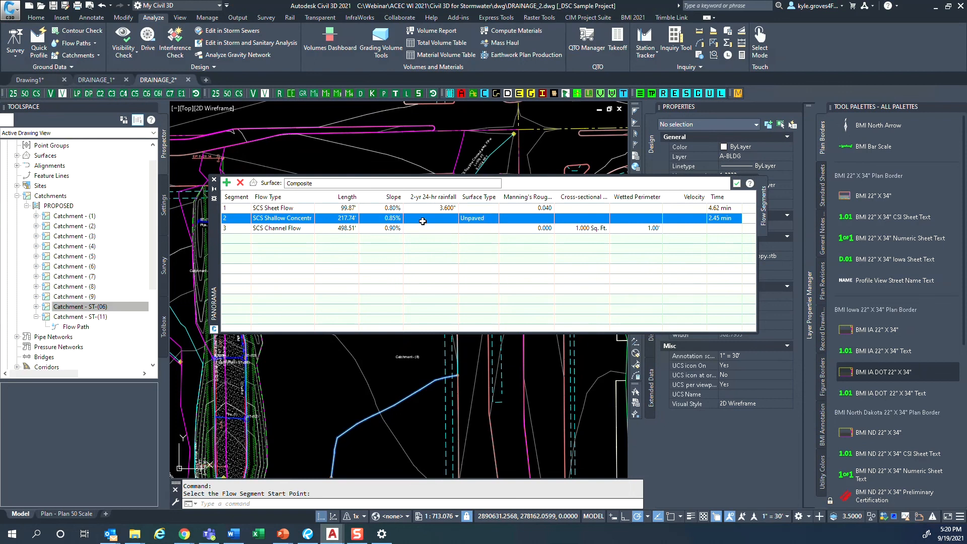
click(510, 230)
click(584, 230)
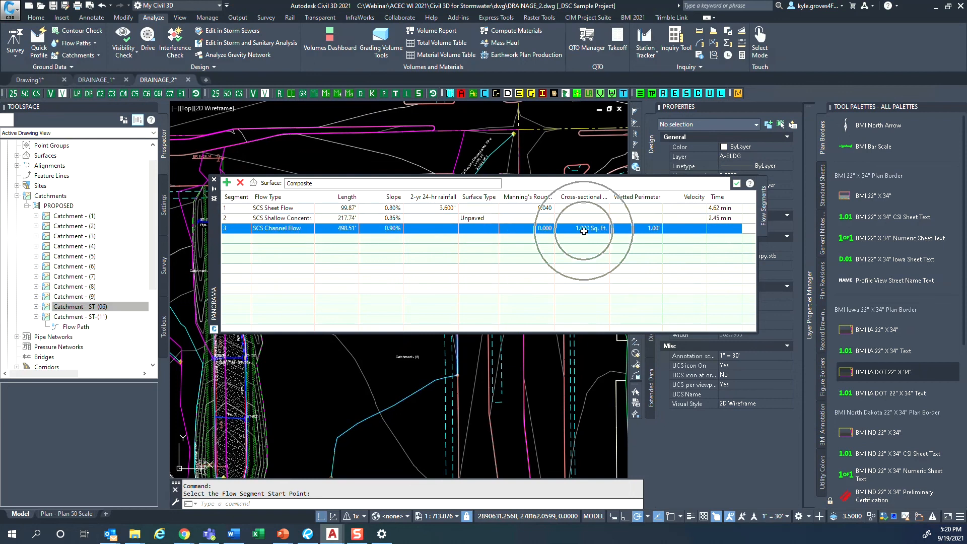
click(626, 230)
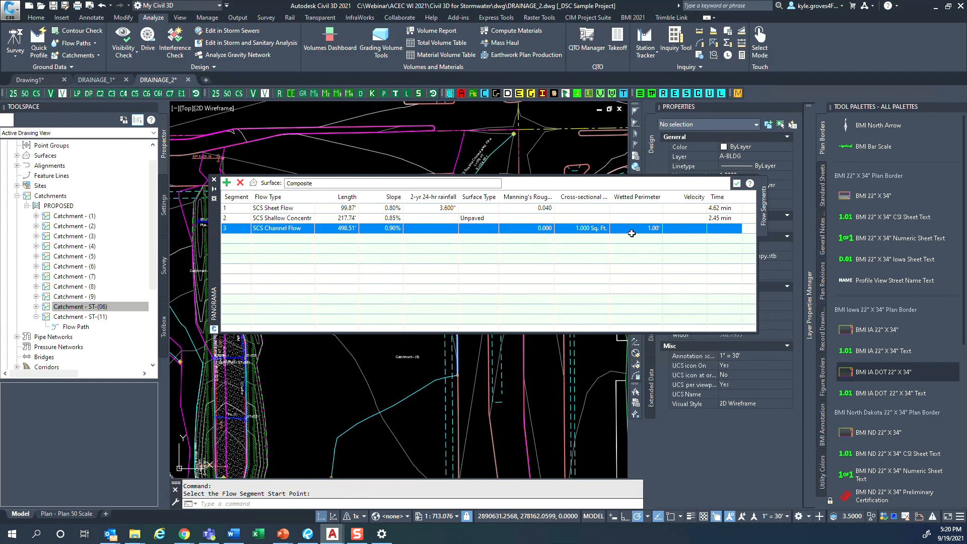
- Launch the Hydraflow Express extension from the analysis design tools
click(220, 71)
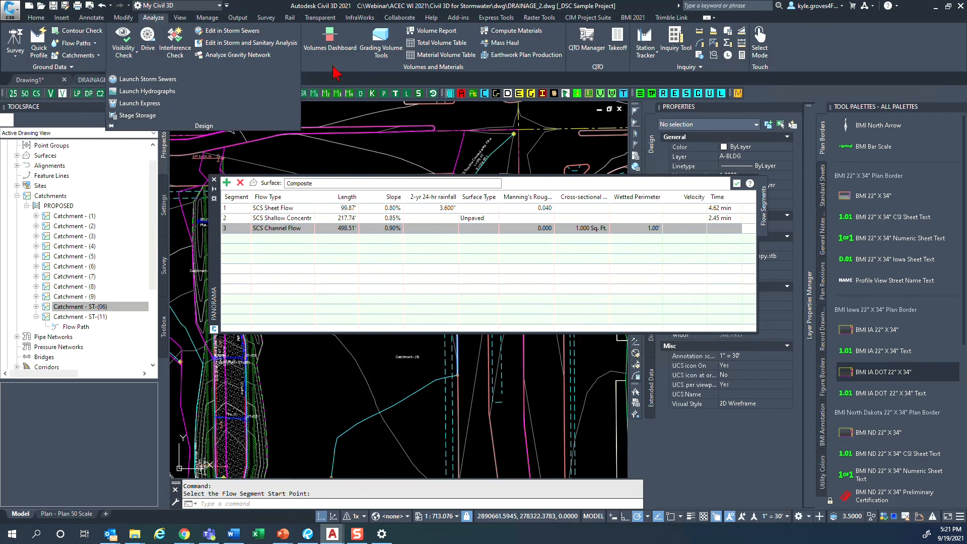
click(206, 66)
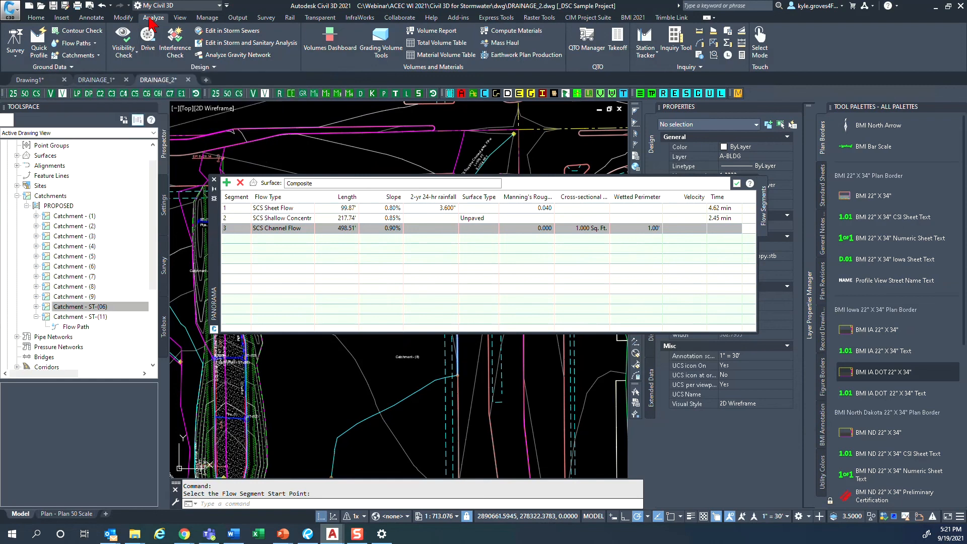
click(200, 67)
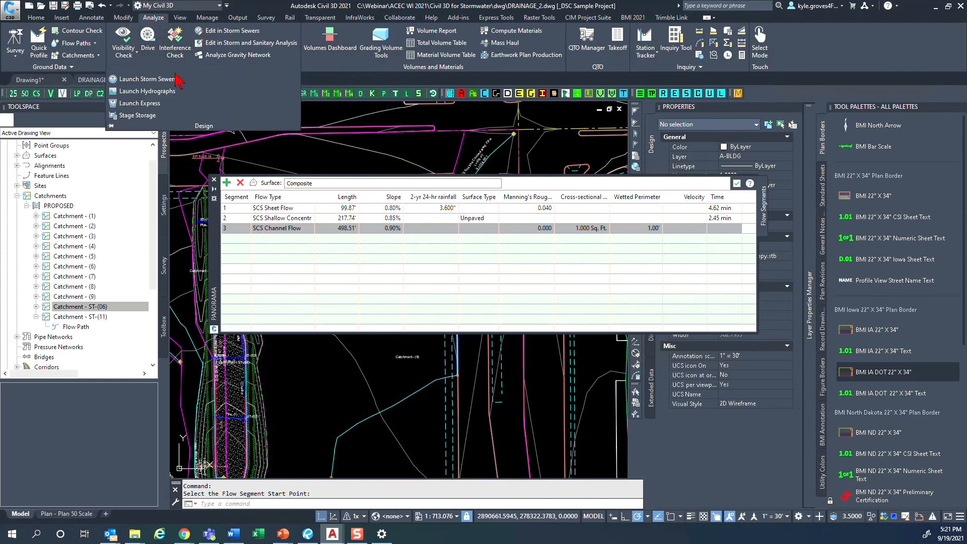
click(141, 112)
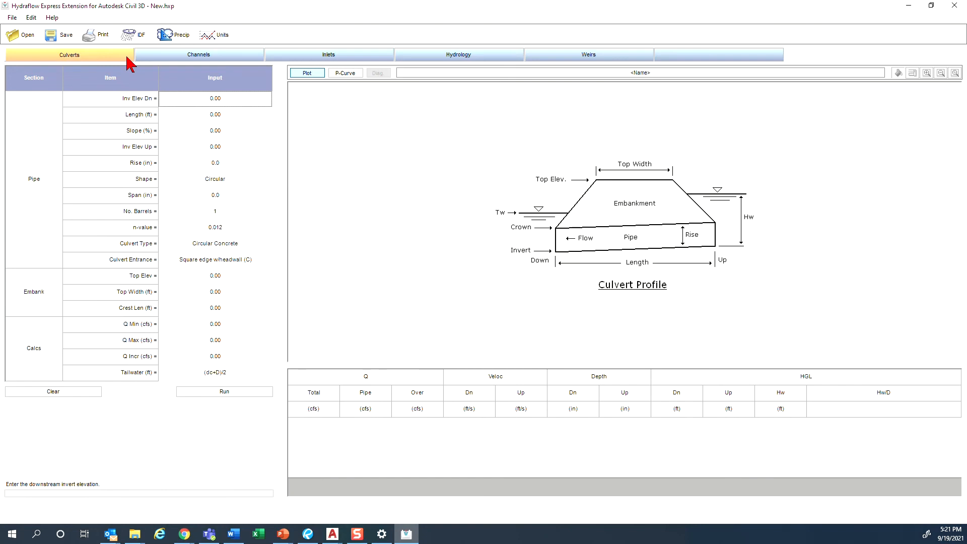
- Look through the Weirs, Hydrology, Inlets and Channels calculators
click(568, 58)
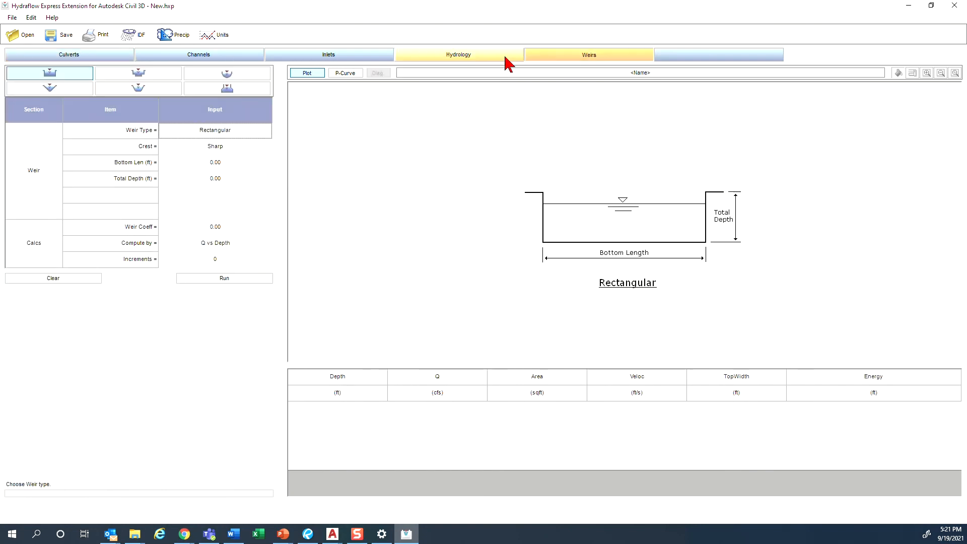
click(495, 58)
click(377, 59)
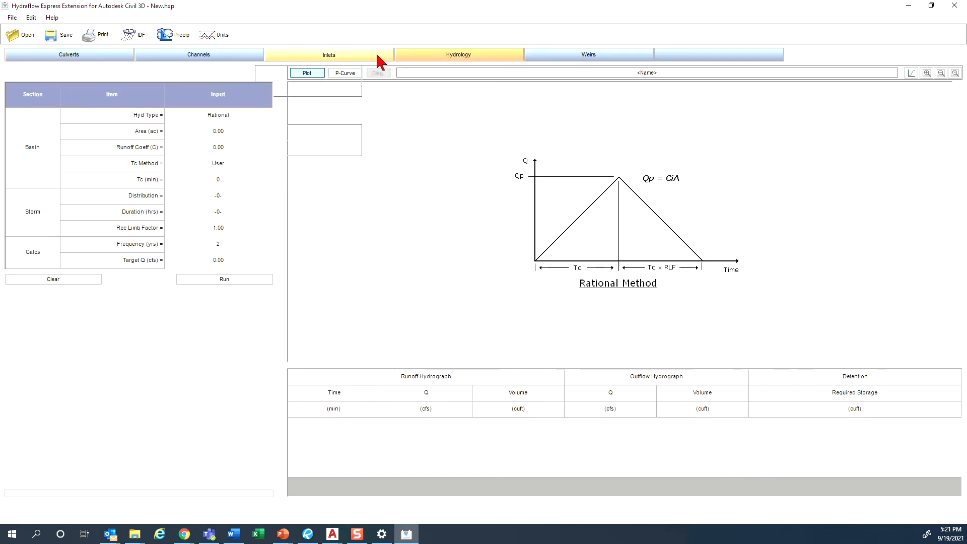
click(244, 57)
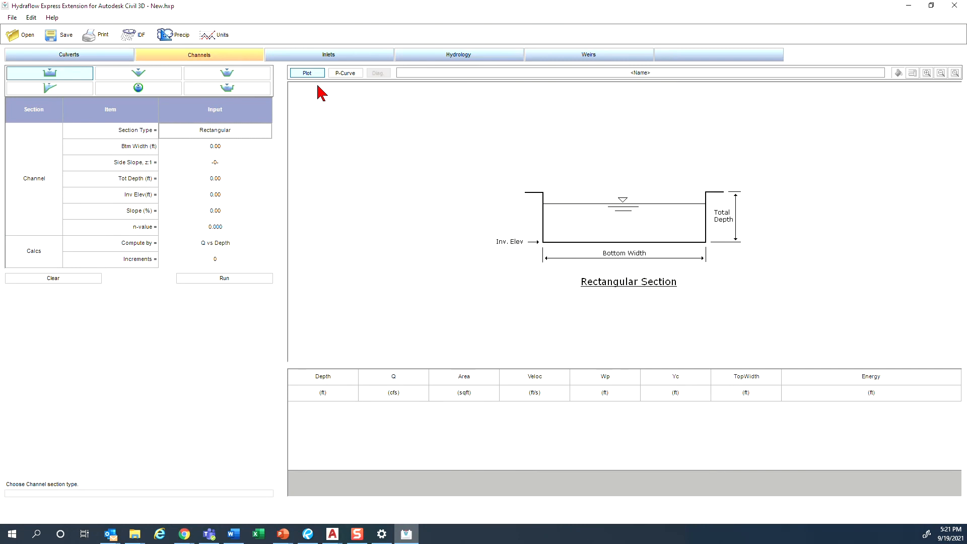
- Choose the Gutter section in the Channels calculator and set its longitudinal slope to 0.90 %
click(190, 56)
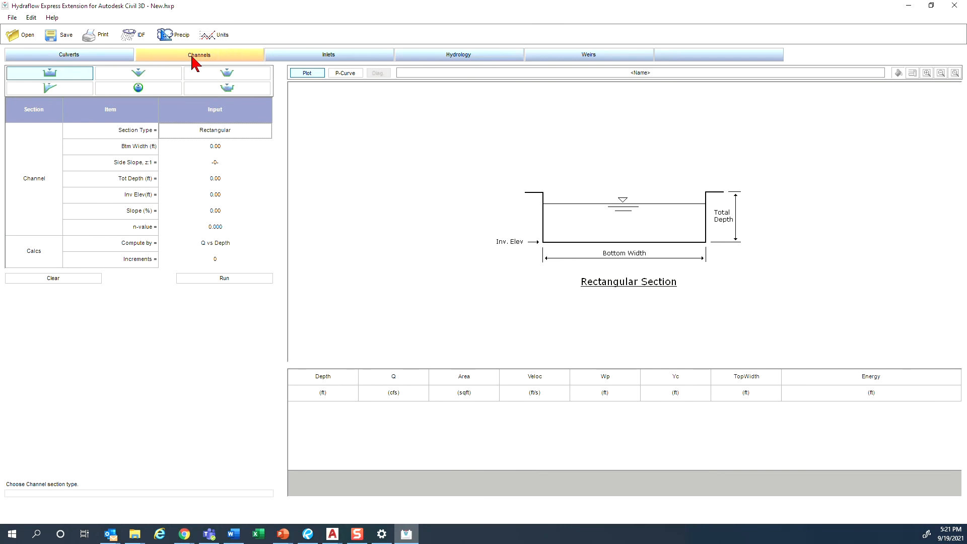
click(48, 90)
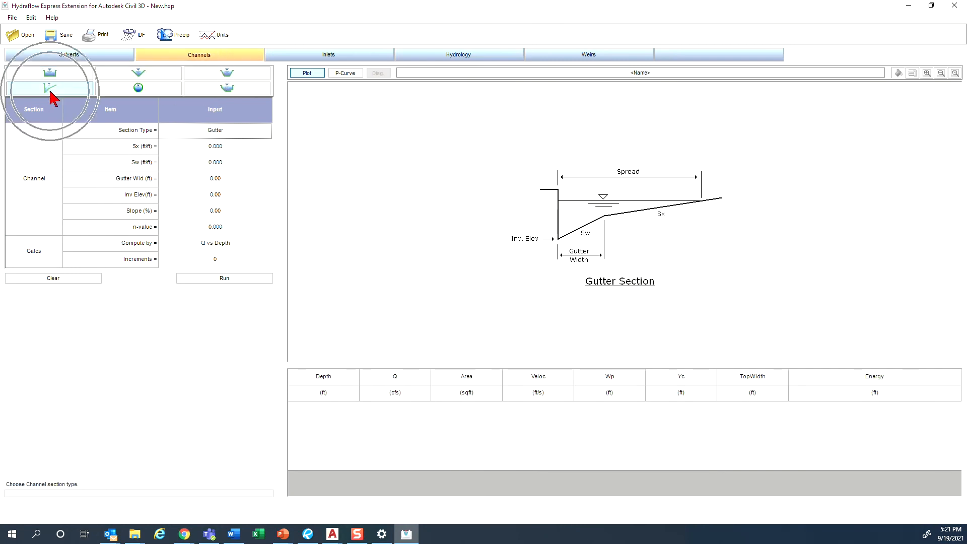
drag(264, 13, 434, 256)
mouse_move(571, 232)
mouse_down()
mouse_move(626, 130)
mouse_move(640, 151)
mouse_up()
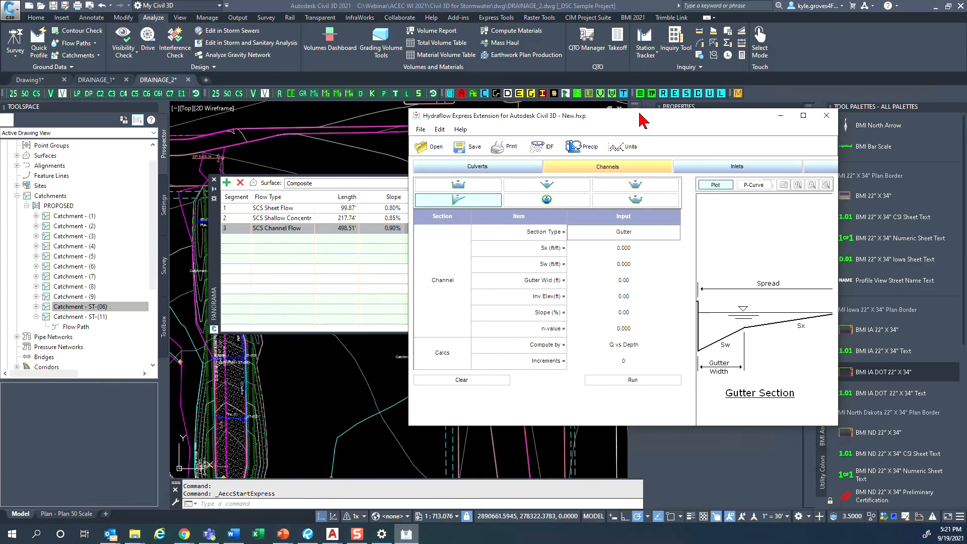
click(652, 240)
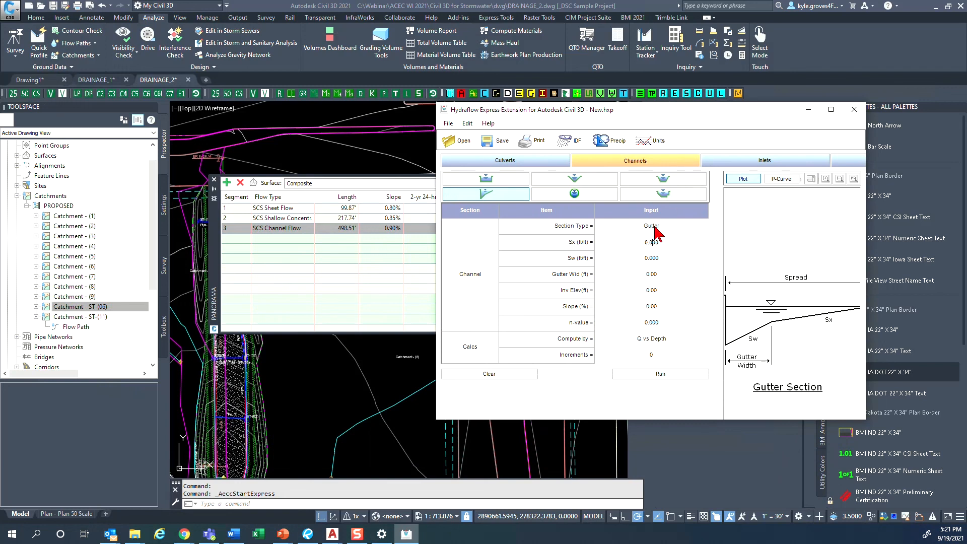
click(664, 306)
text(0.9)
- Set the gutter section's Sx to 2.000 ft/ft, Sw to 6.000 ft/ft and gutter width to 1.00 ft
click(670, 239)
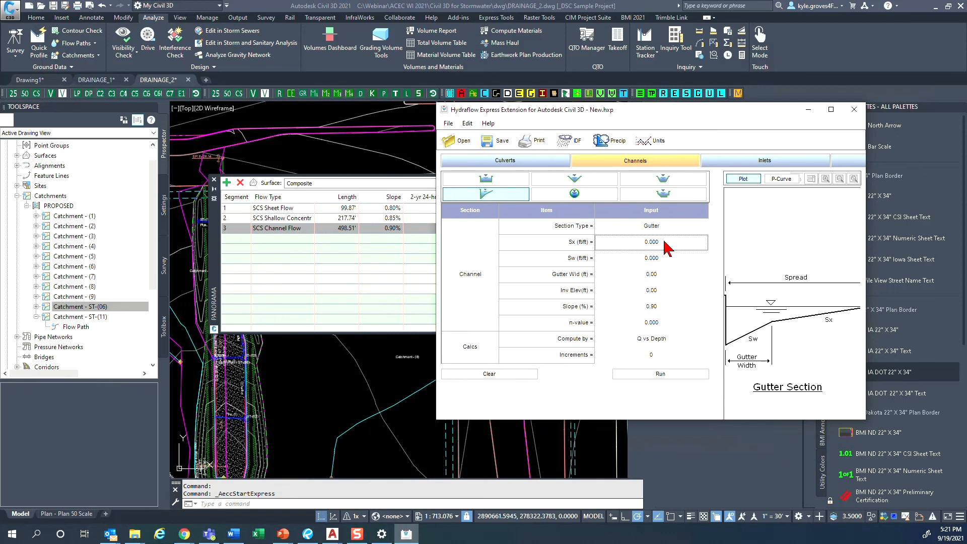
click(664, 242)
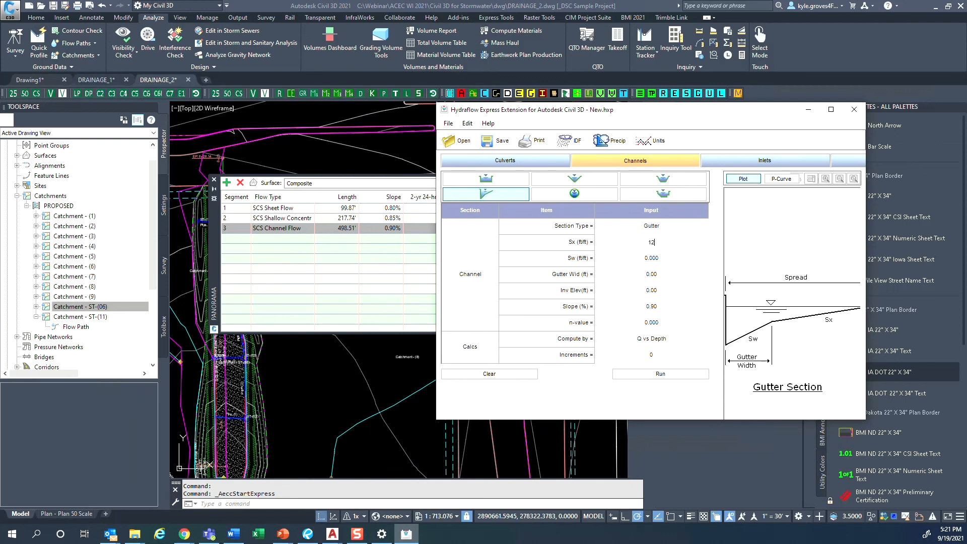
text(2)
key(Return)
double_click(642, 261)
drag(627, 259, 614, 260)
click(631, 274)
text(1)
key(Return)
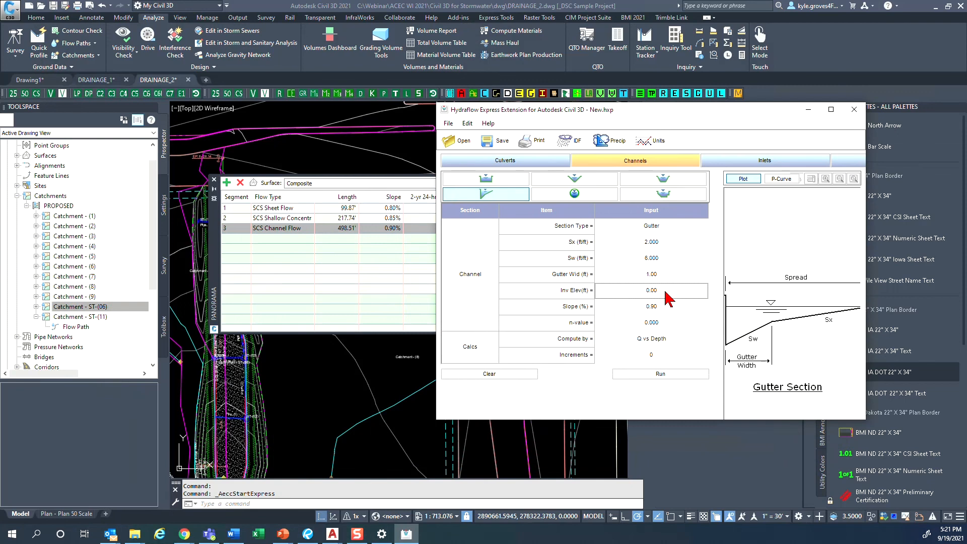
- Set the gutter section's invert elevation to 100.00 ft and its n-value to 0.013
click(660, 290)
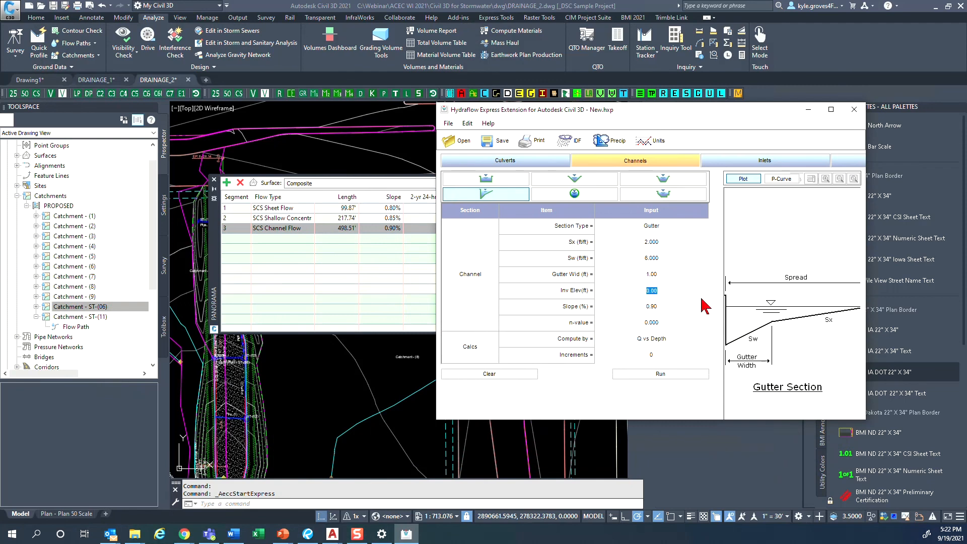
text(100)
key(Return)
click(663, 325)
click(658, 322)
text(.013)
key(Return)
- Maximize the calculator window and try to run the gutter calculation with the cross slopes as entered
click(831, 109)
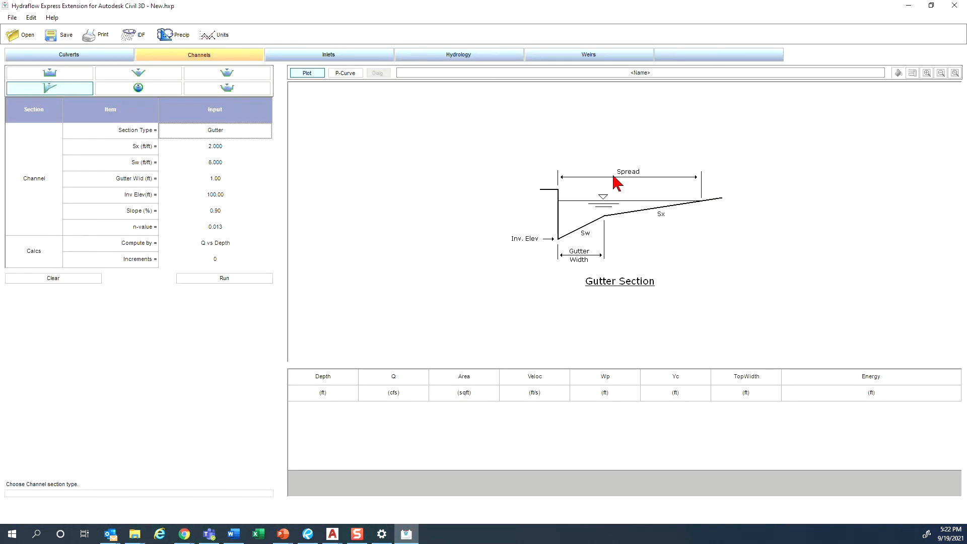
click(212, 276)
click(203, 281)
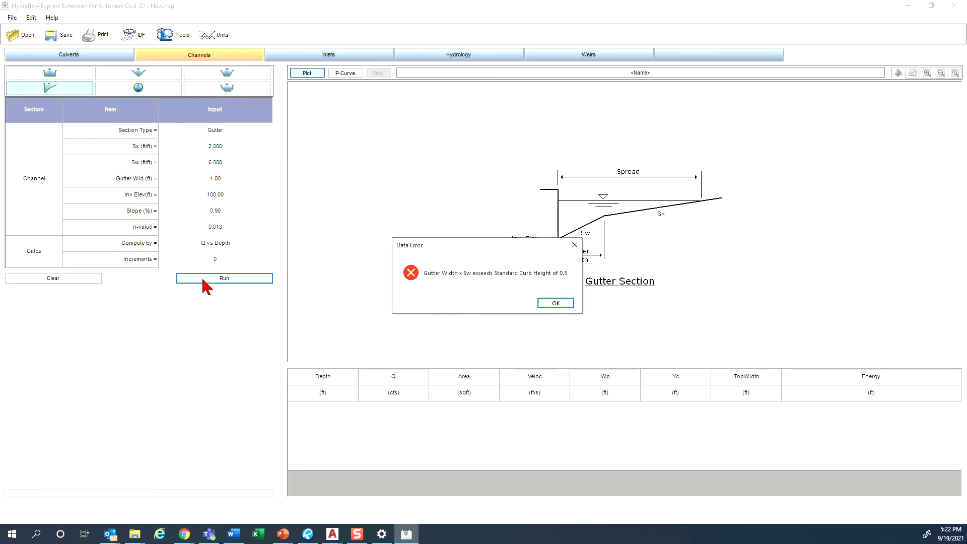
click(556, 304)
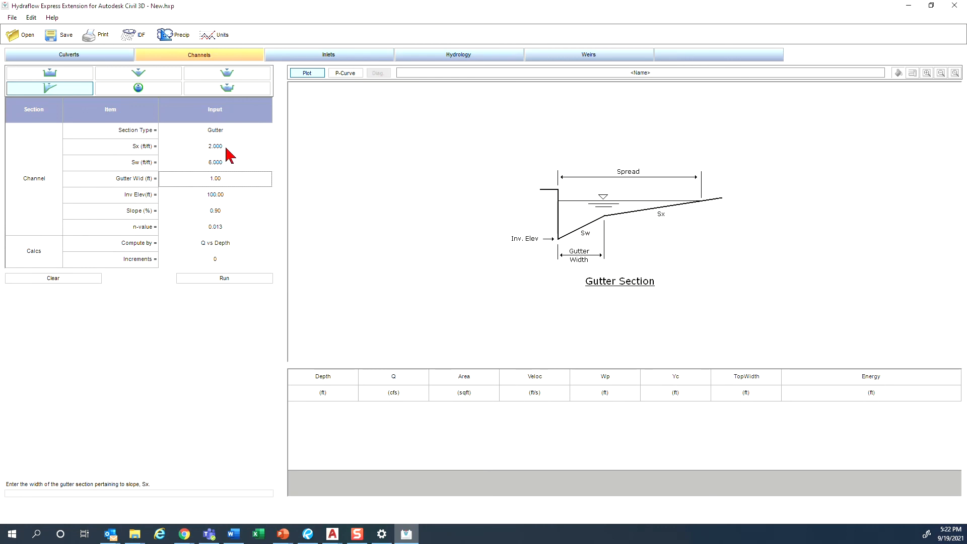
click(221, 164)
click(215, 164)
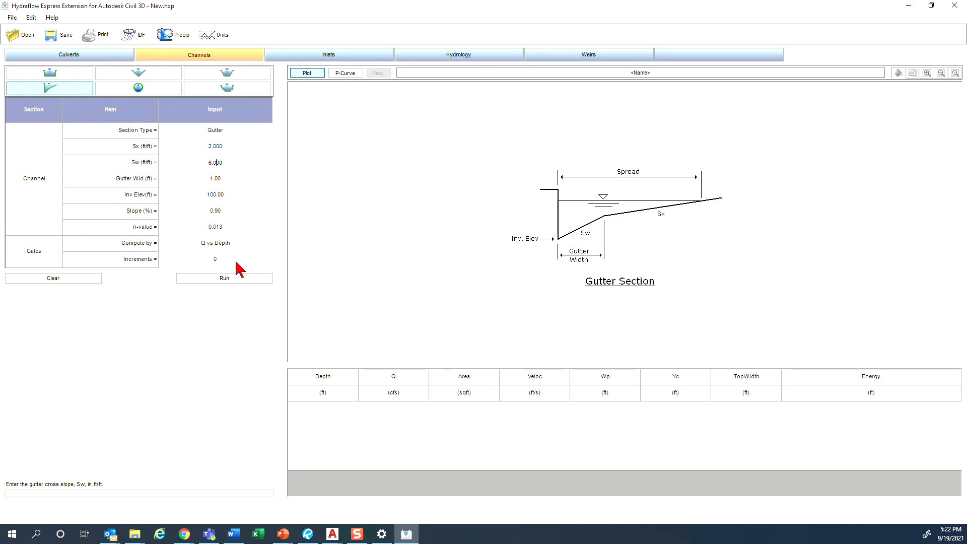
click(233, 279)
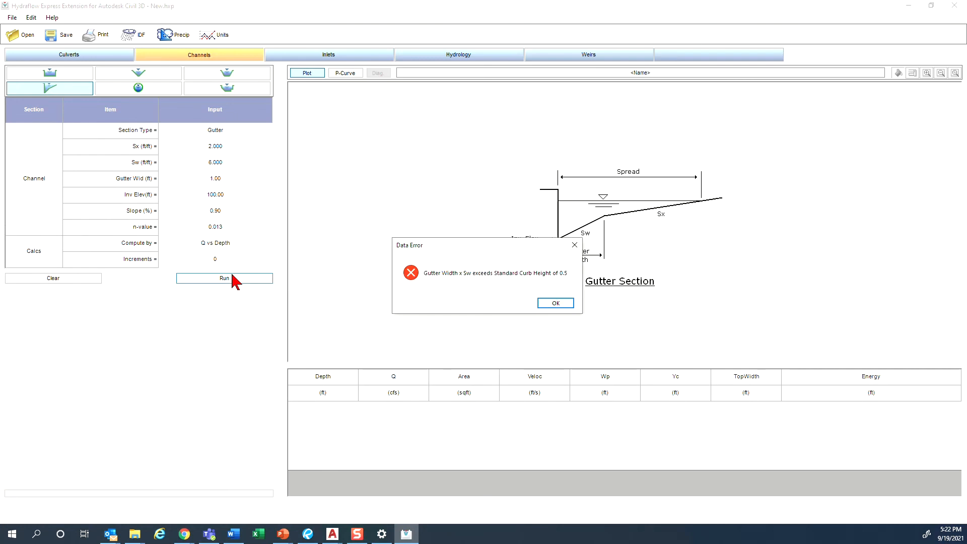
click(553, 304)
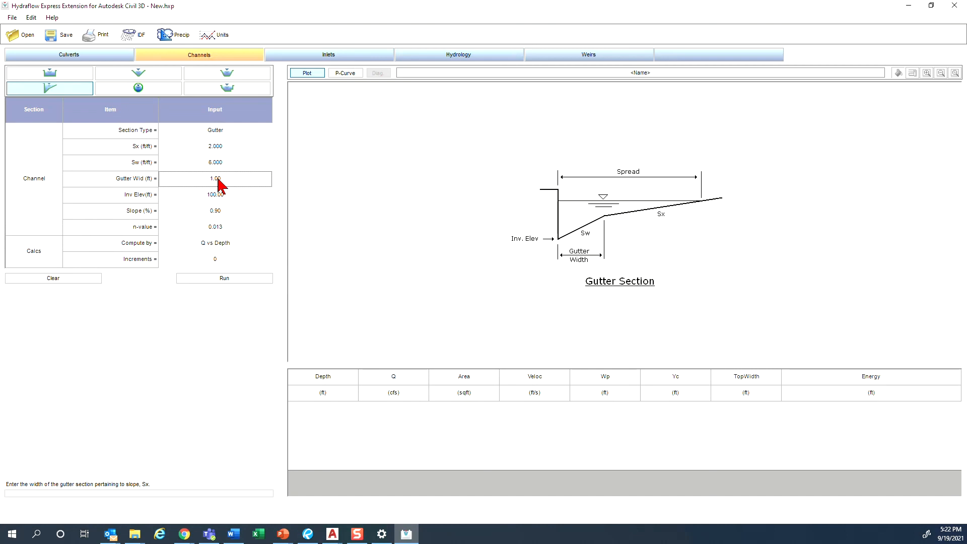
- Set the gutter cross slope Sw to 2.000 ft/ft and try to run the calculation again
click(219, 148)
click(234, 163)
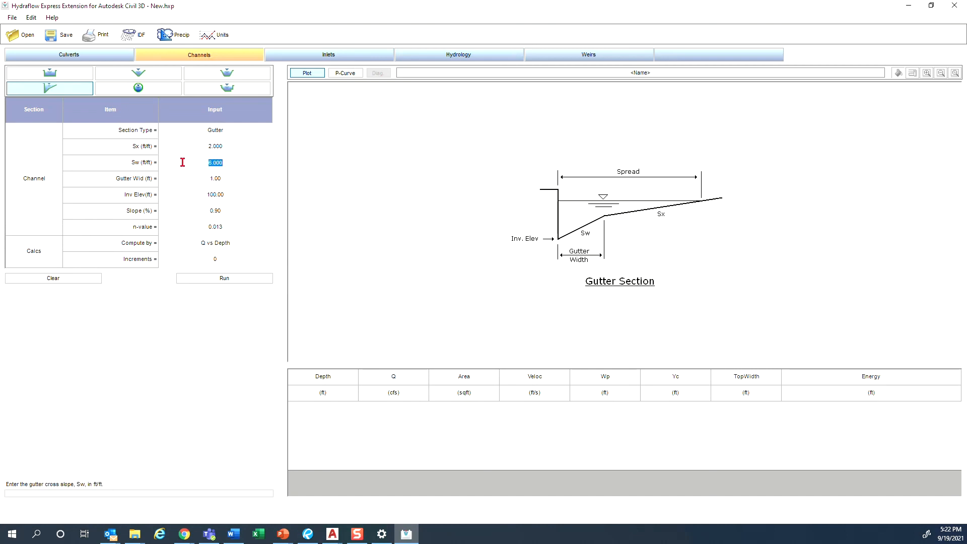
text(2)
key(Return)
click(214, 278)
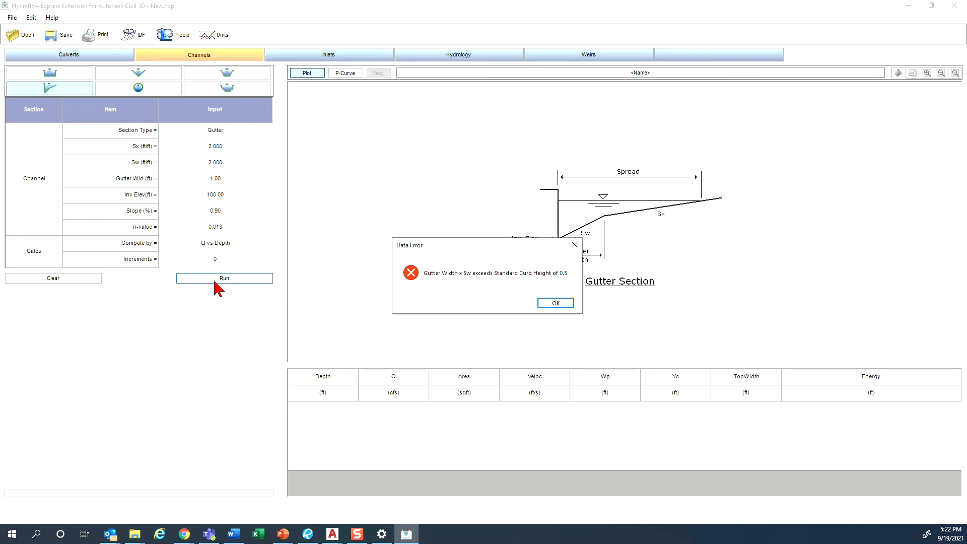
click(553, 303)
- Set the cross slopes Sx to 0.020 and Sw to 0.060 ft/ft, and run the gutter calculation
click(228, 162)
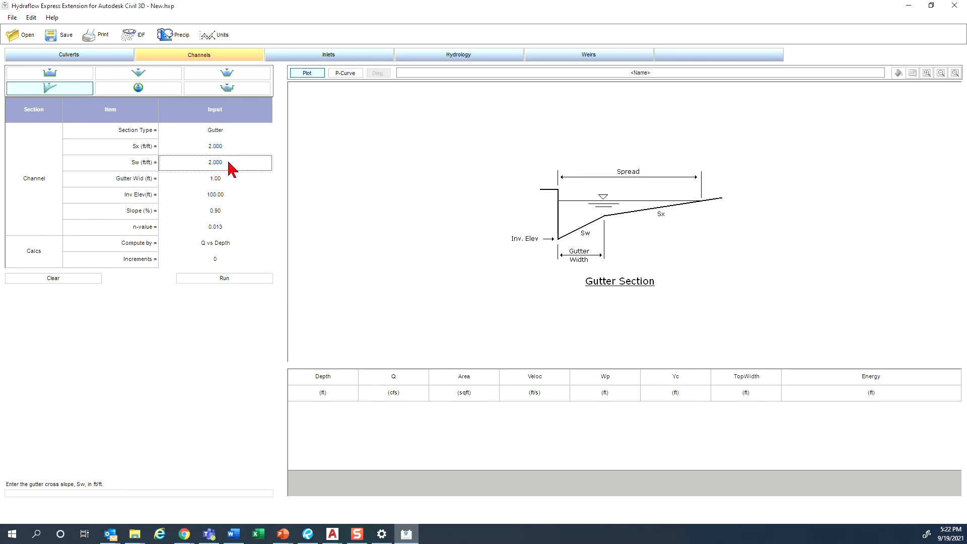
click(227, 162)
text(.2)
click(219, 147)
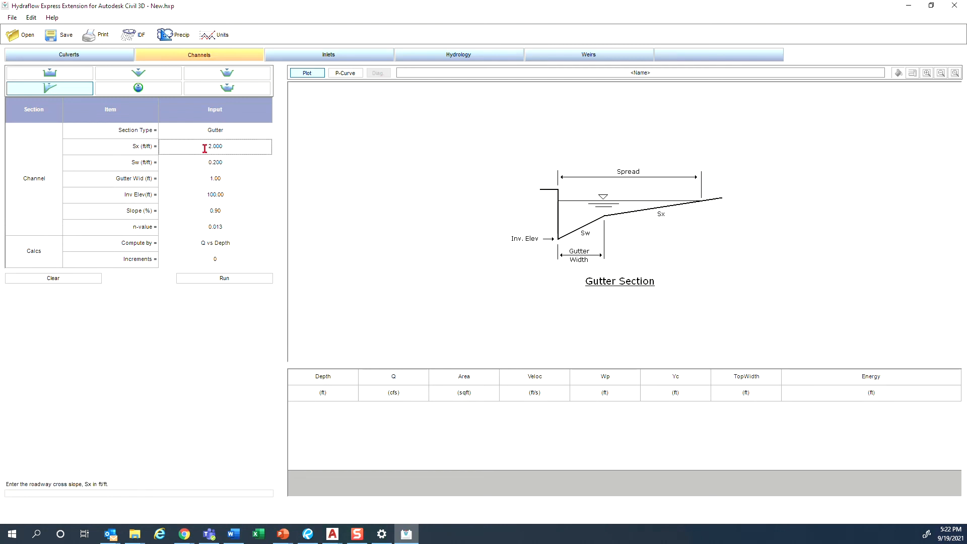
text(.02)
click(215, 161)
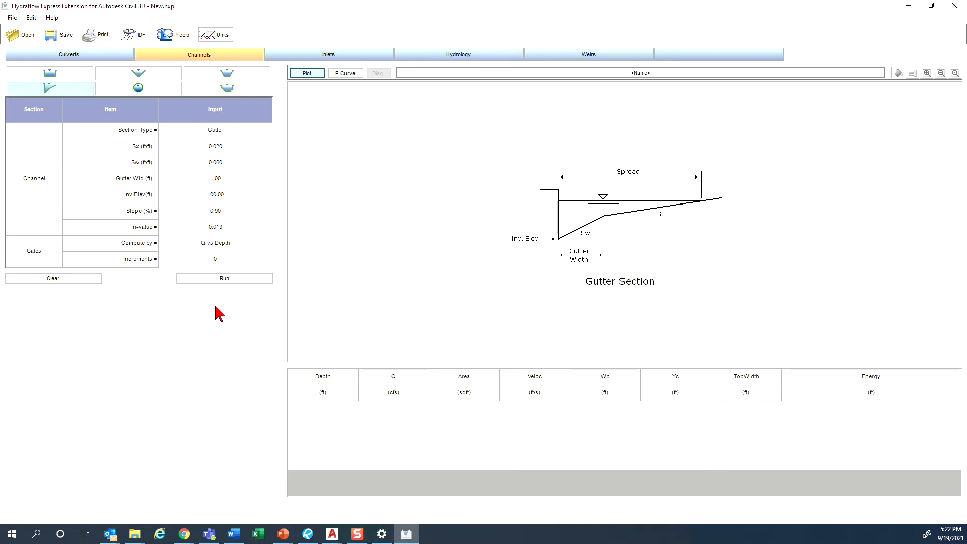
click(224, 279)
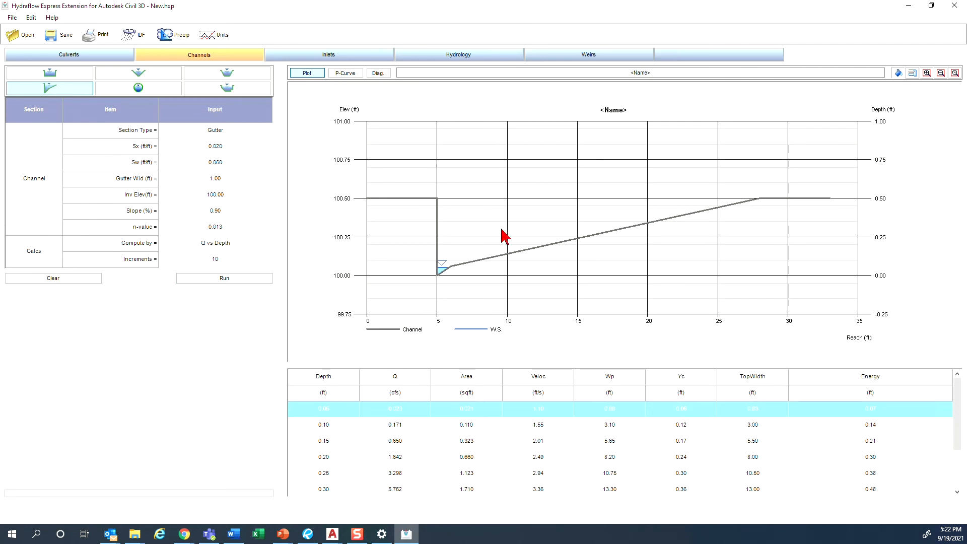
- Examine the gutter results for the 0.50 ft depth, including the area and wetted perimeter
scroll(357, 430, down, 2)
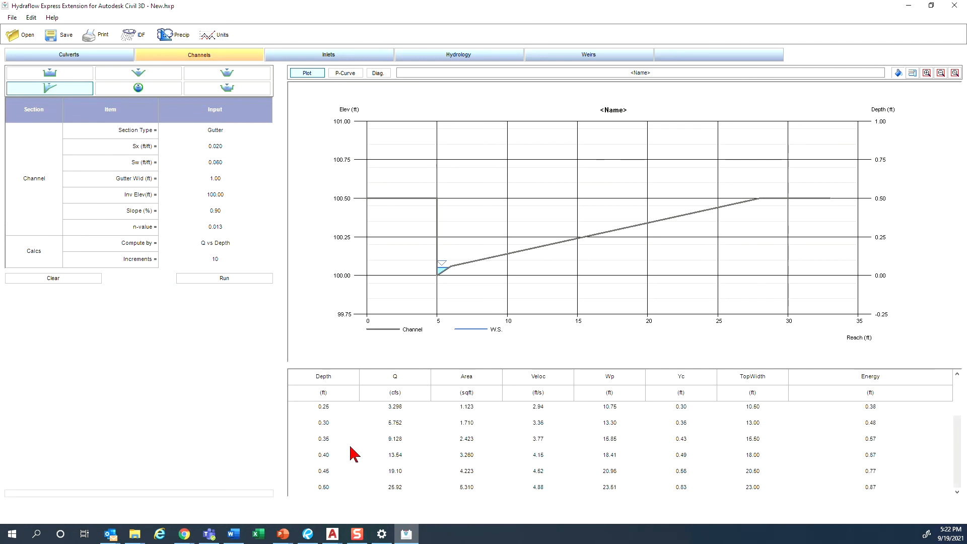
click(352, 454)
click(325, 489)
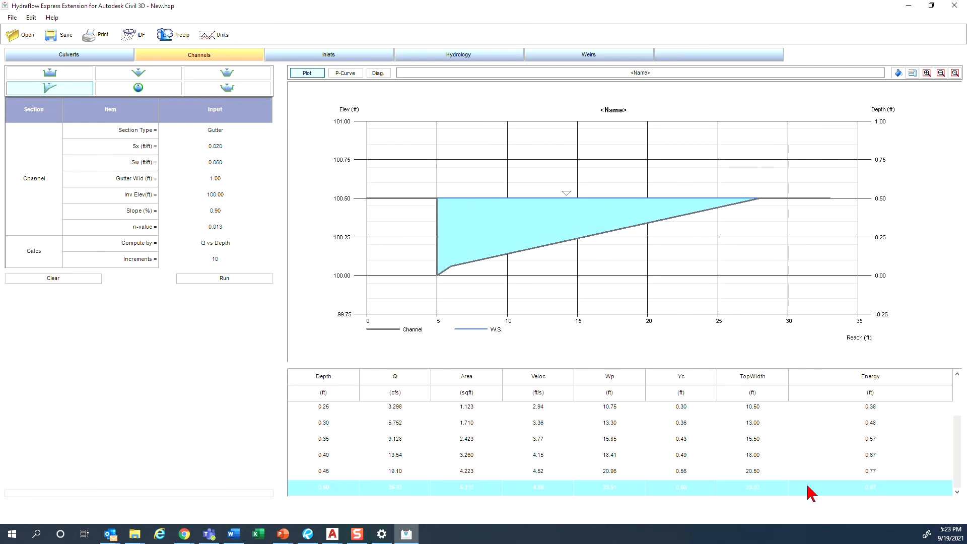
key(ctrl)
key(ctrl)
key(ctrl)
key(ctrl)
- Return to the Civil 3D flow segments table and set the wetted perimeter of segment 3 to 23.51'
double_click(661, 7)
click(821, 224)
click(655, 228)
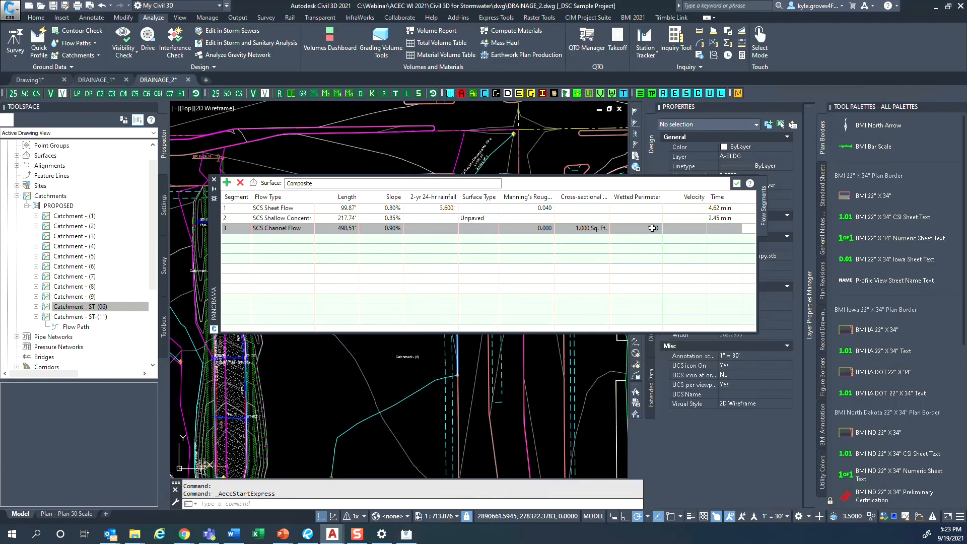
key(Up)
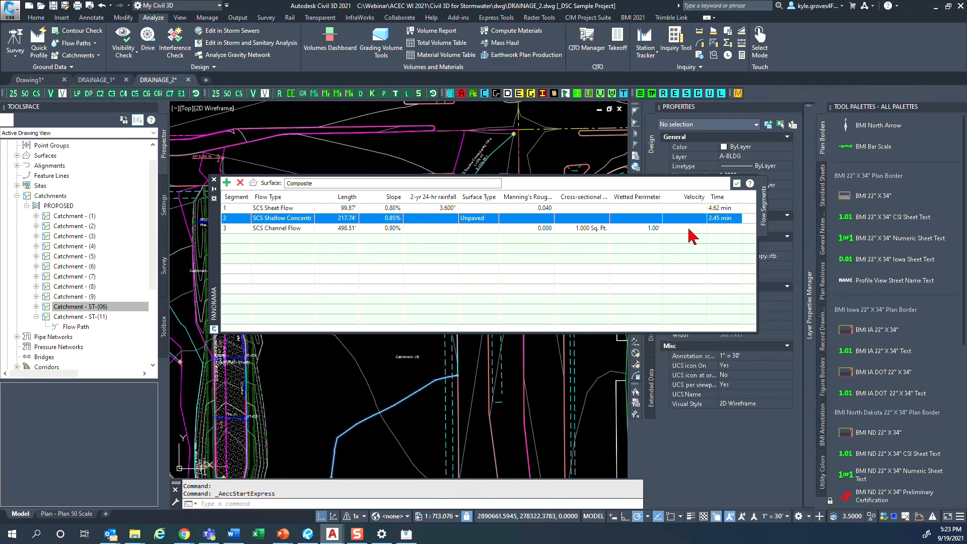
double_click(650, 228)
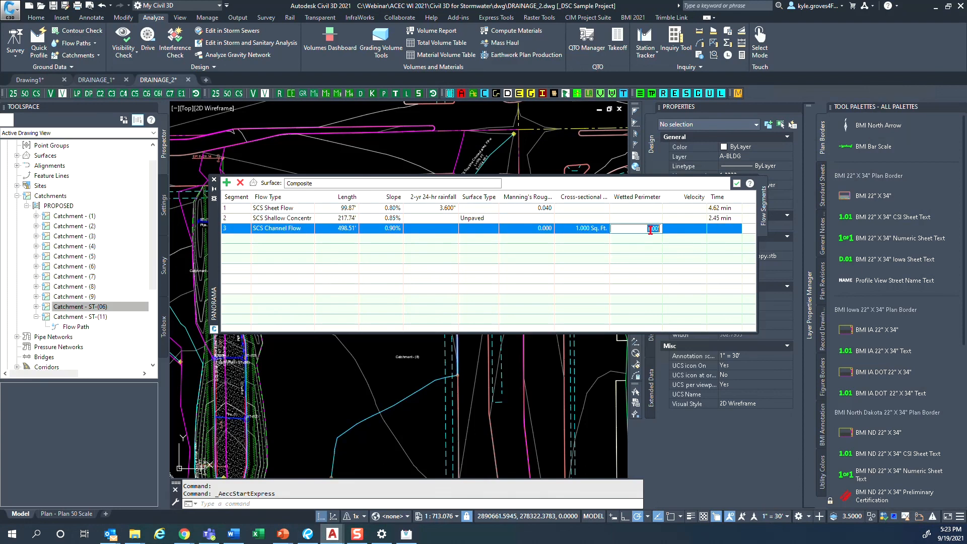
text(23.51)
key(Return)
- Check the gutter's flow area at 0.50 ft depth in Hydraflow Express and return to Civil 3D
click(580, 229)
drag(966, 118, 543, 94)
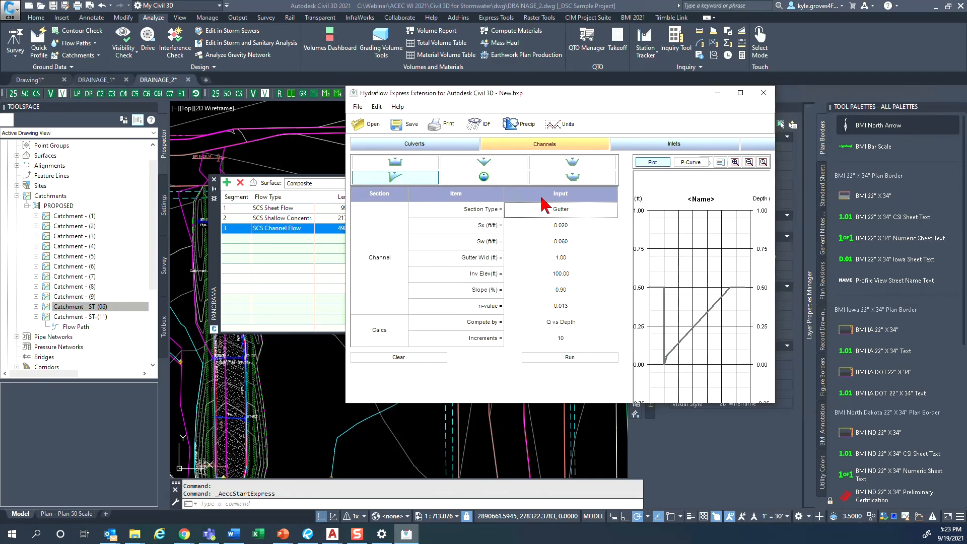
click(740, 92)
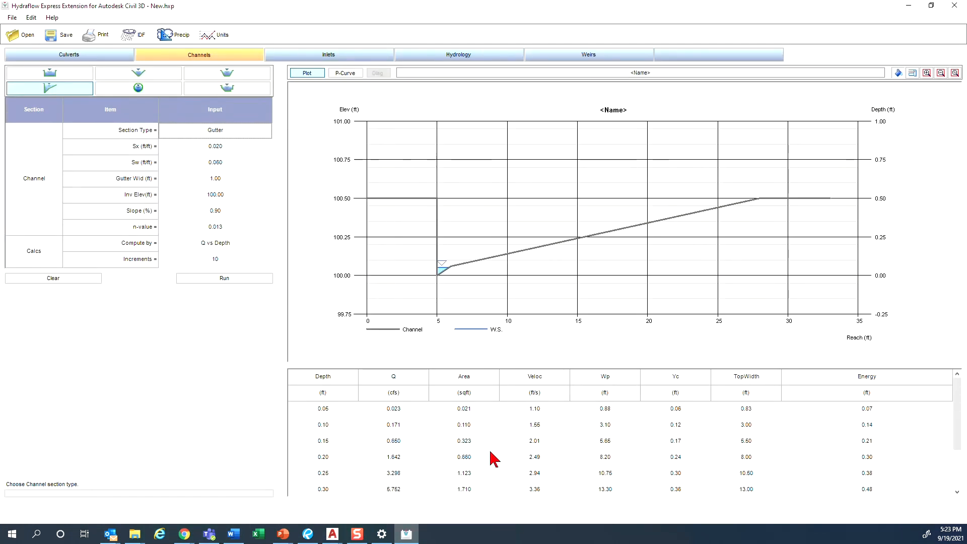
click(335, 476)
scroll(332, 481, down, 2)
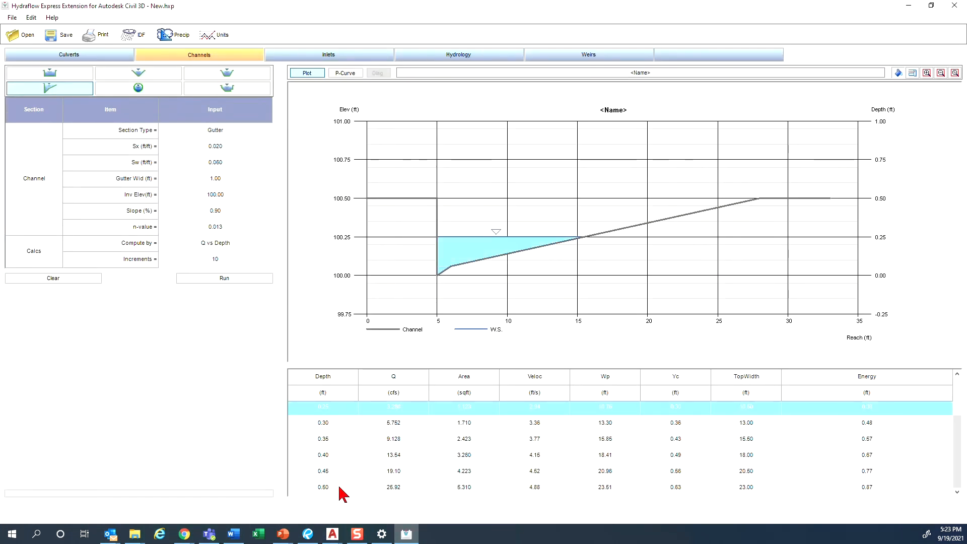
click(443, 489)
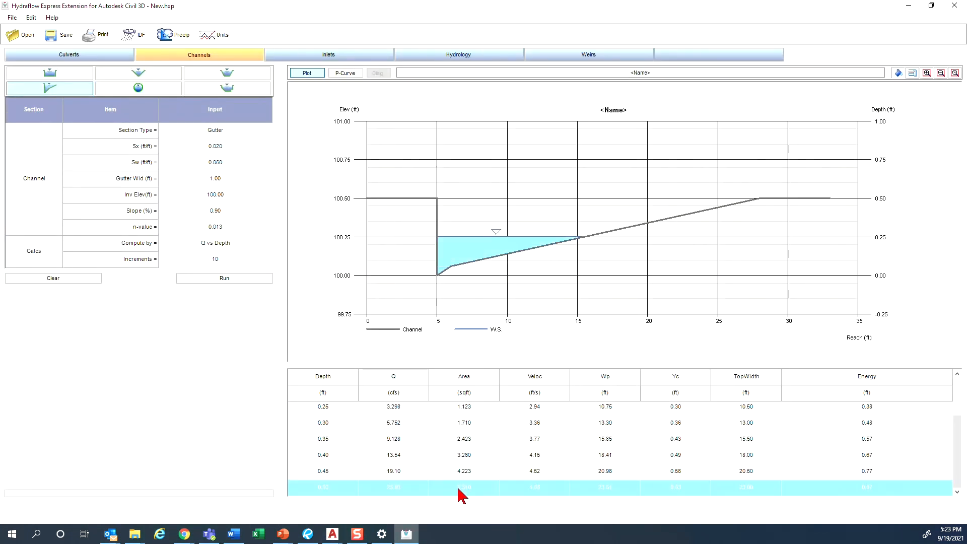
click(909, 5)
- Try to edit the Manning's roughness of flow segment 3
click(534, 227)
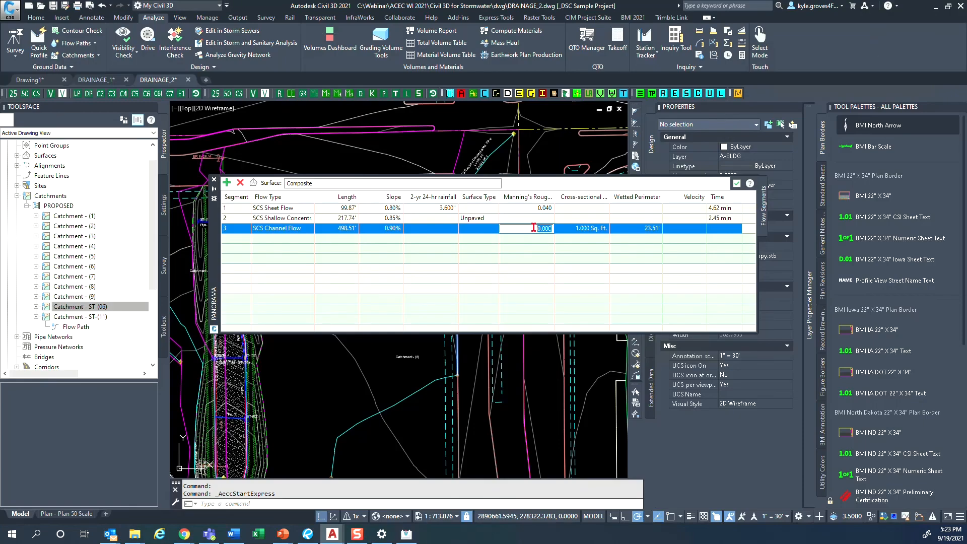
key(Return)
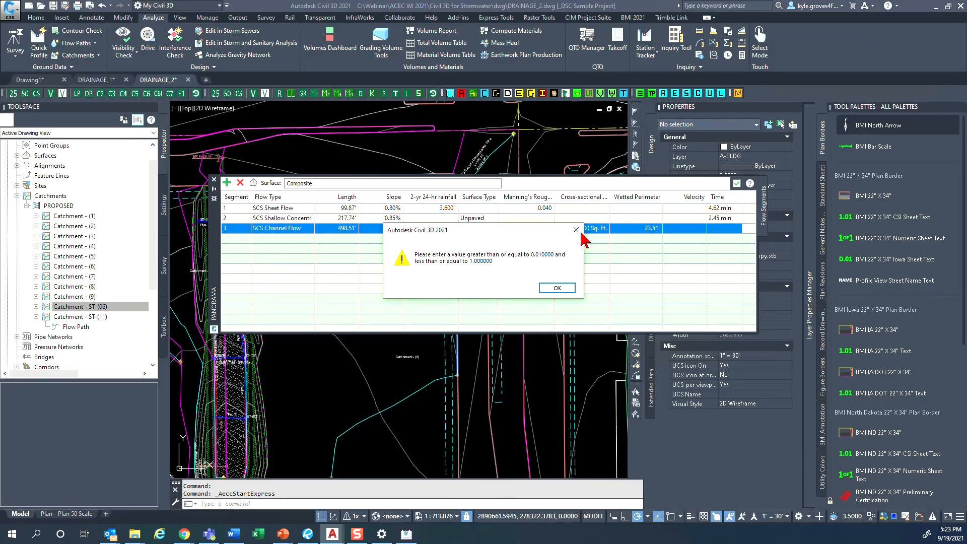
click(559, 290)
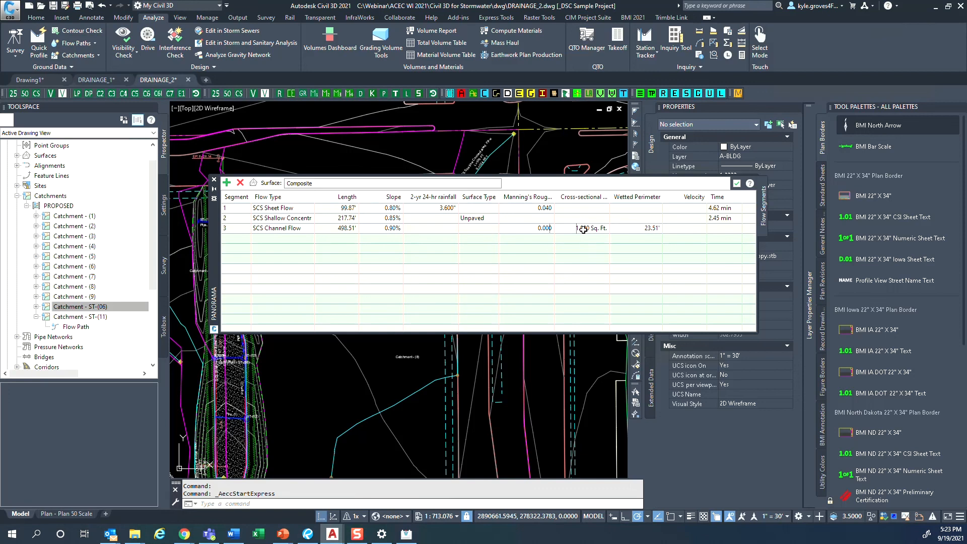
- Set flow segment 3's cross-sectional area to 5.31 sq. ft. and its Manning's roughness to 0.013, and accept the flow segments
click(582, 228)
click(584, 228)
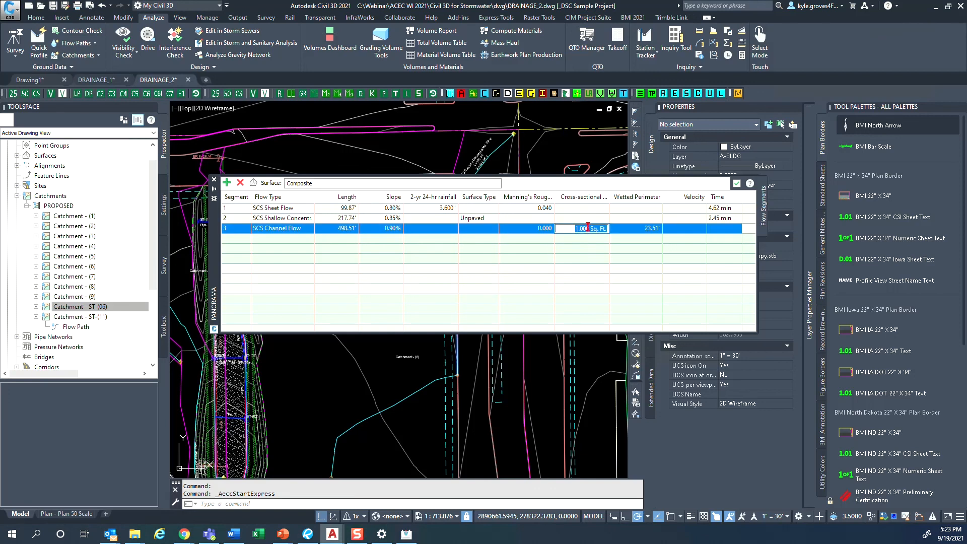
text(5.31)
key(Return)
click(540, 229)
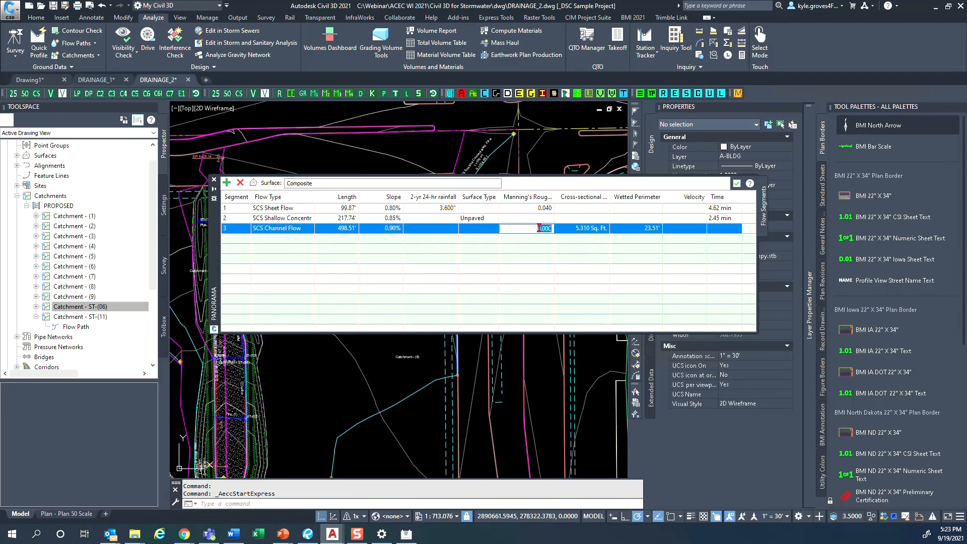
text(.013)
key(Return)
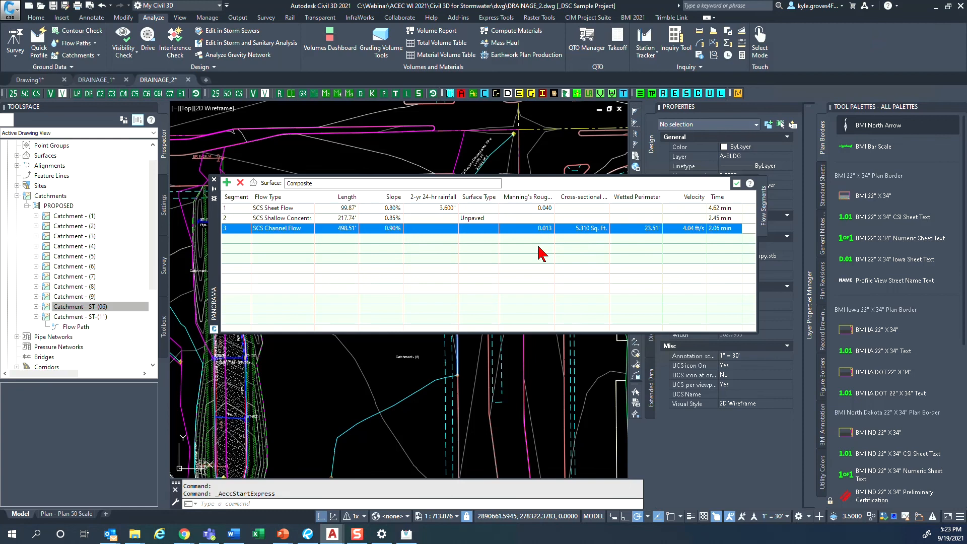
click(541, 253)
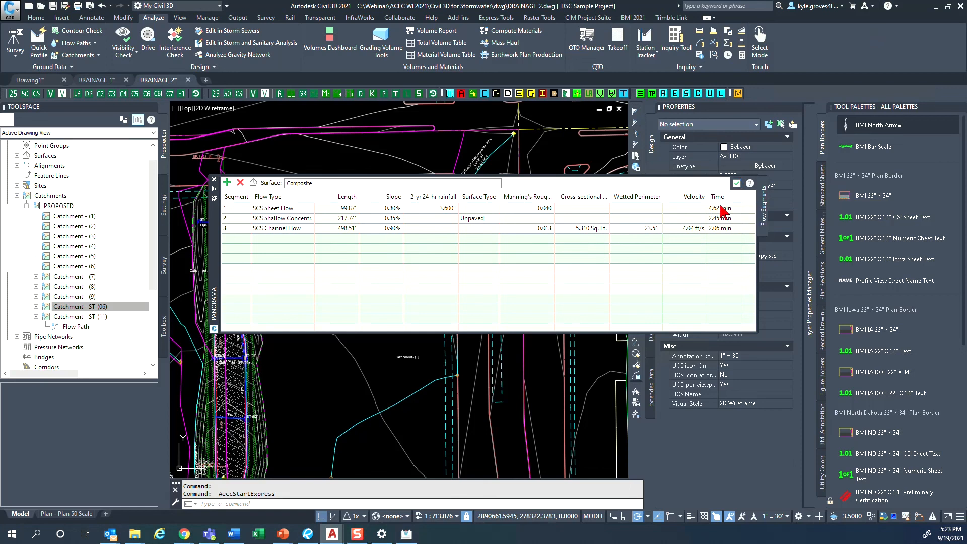
click(737, 184)
- Review the travel times and time of concentration in the catchment properties of Catchment - (8)
click(407, 390)
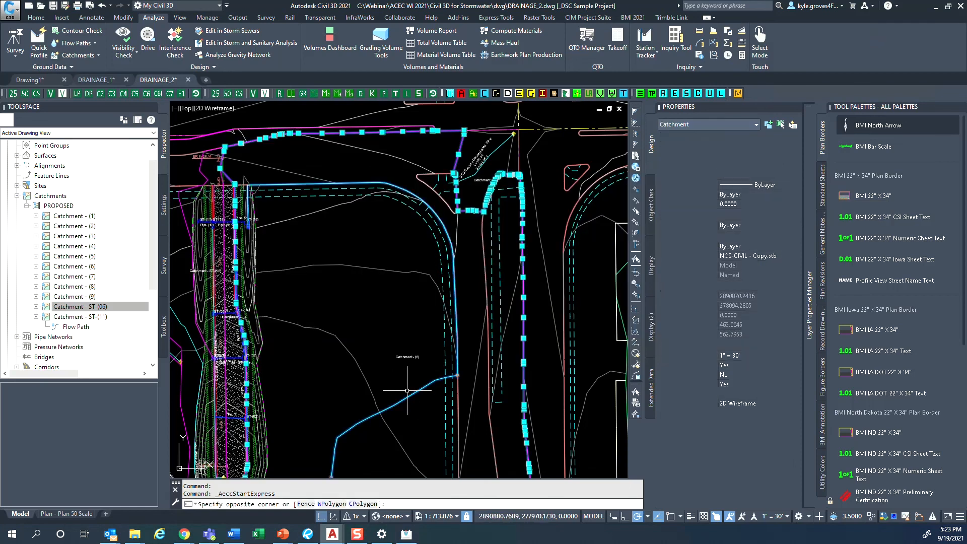
right_click(407, 397)
click(468, 298)
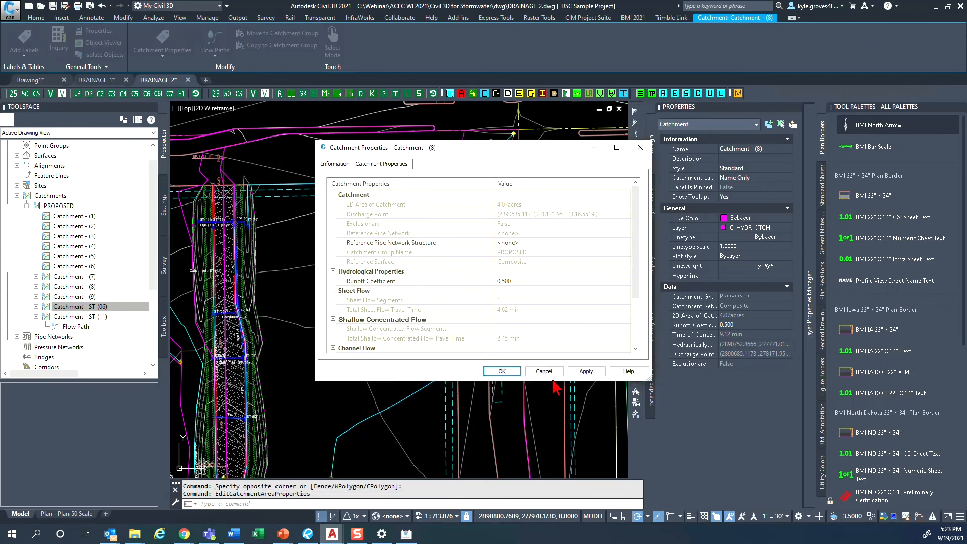
drag(553, 382, 546, 507)
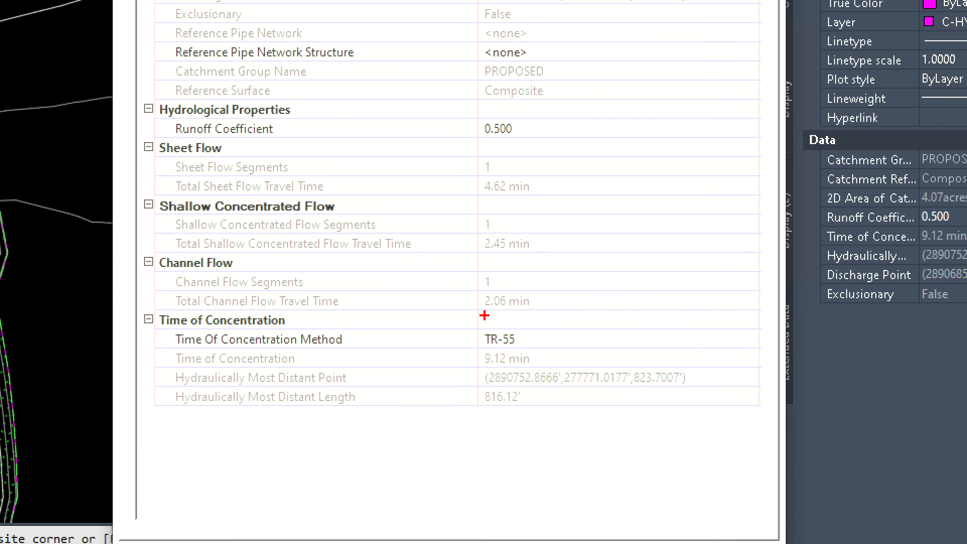
mouse_move(484, 341)
mouse_down()
mouse_move(519, 376)
mouse_move(586, 262)
mouse_move(549, 166)
mouse_move(463, 276)
mouse_move(472, 362)
mouse_up()
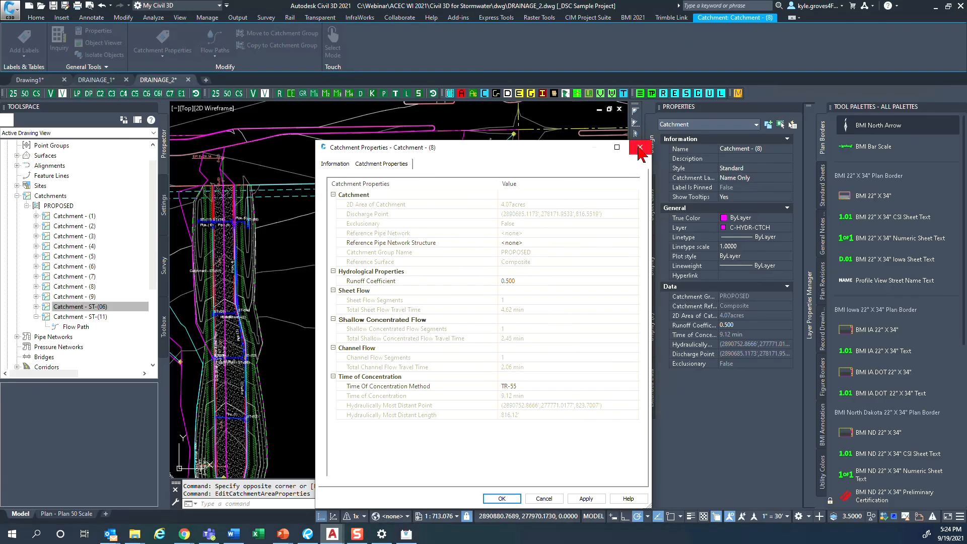
drag(558, 149, 562, 81)
click(505, 431)
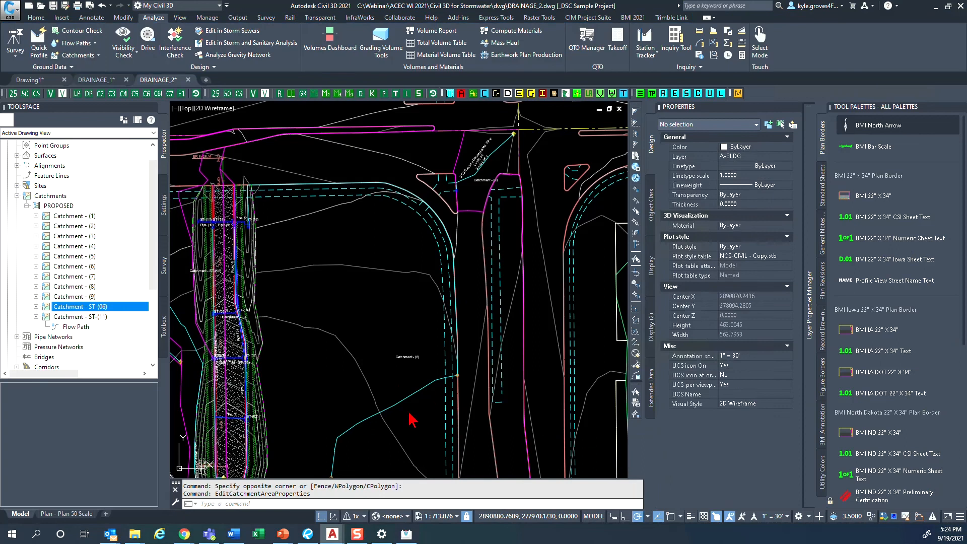
- Assign structure ST-(06) as the reference pipe network structure of Catchment - (8)
right_click(406, 378)
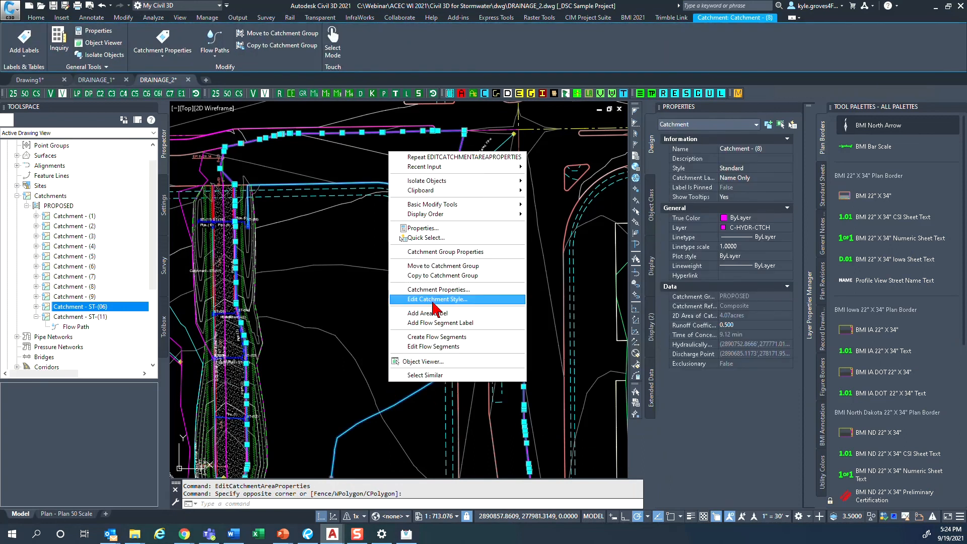
click(436, 290)
click(513, 175)
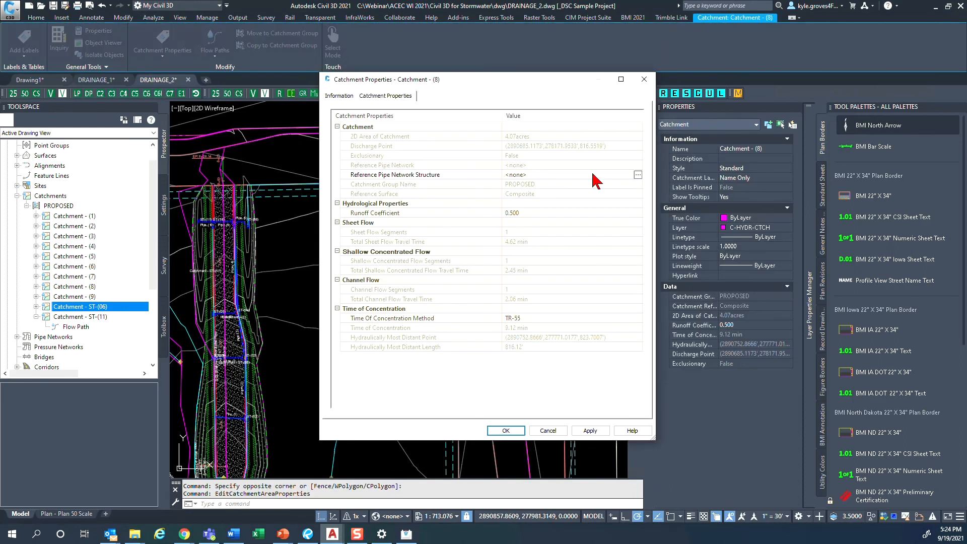
click(637, 175)
click(474, 284)
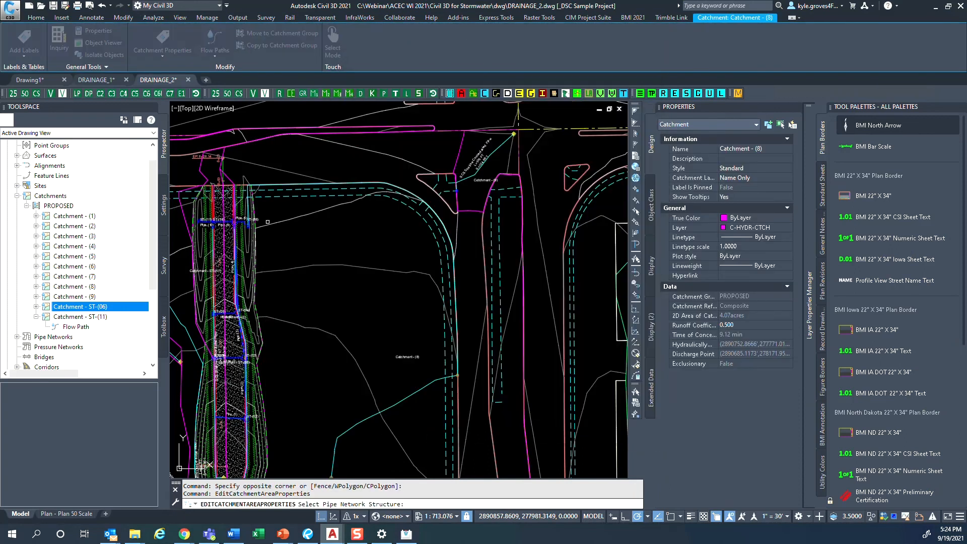
scroll(257, 241, up, 10)
click(257, 239)
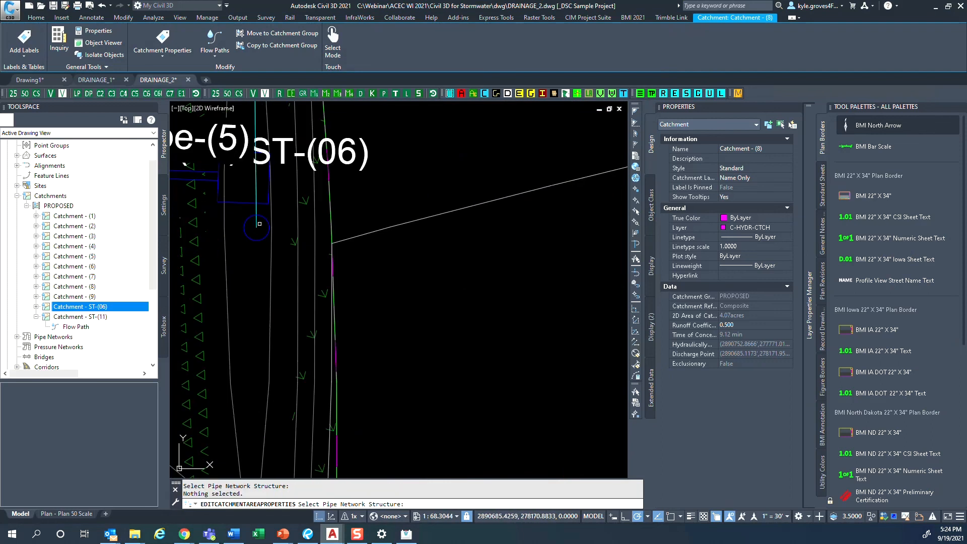
click(375, 395)
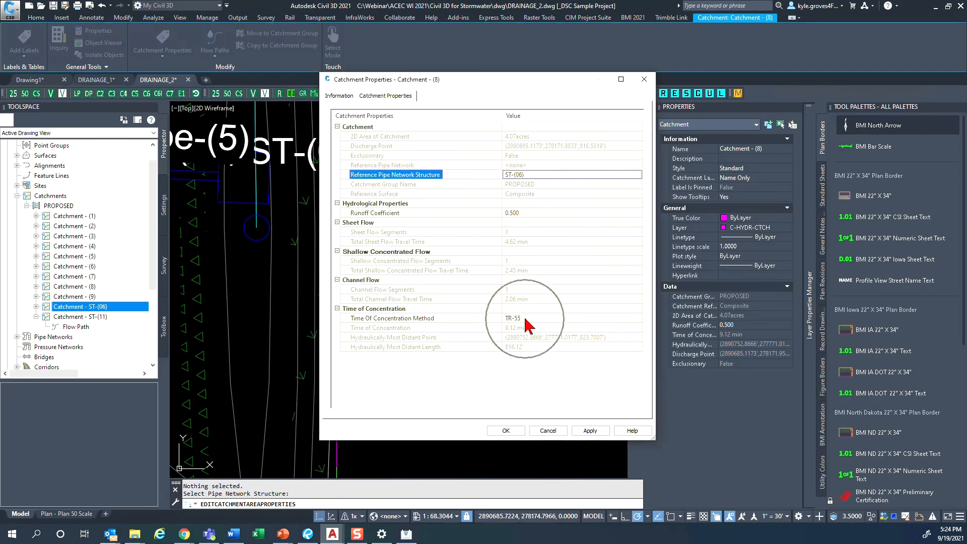
click(504, 431)
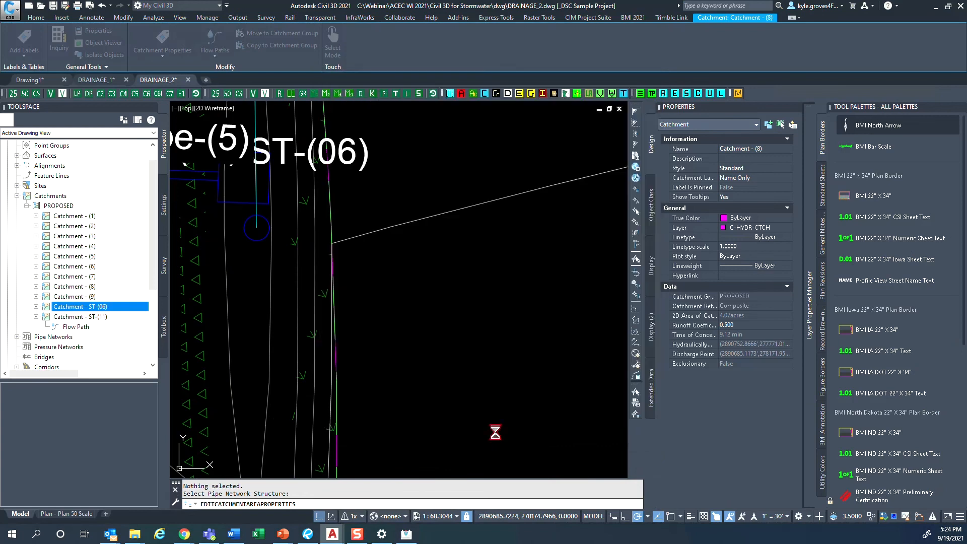
- Open the Plan - Plan 50 Scale layout and preview its plot
scroll(492, 431, down, 12)
middle_drag(485, 425, 406, 241)
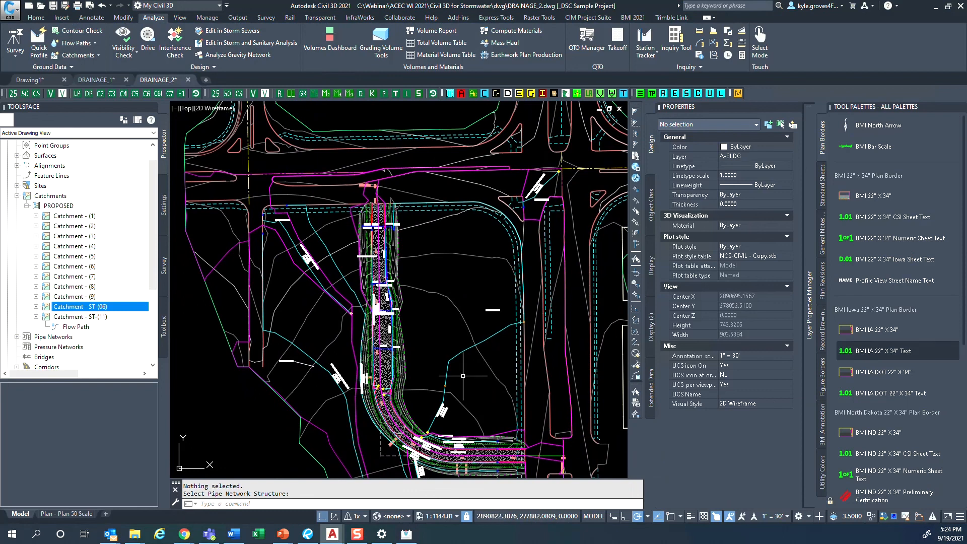
middle_drag(423, 403, 429, 323)
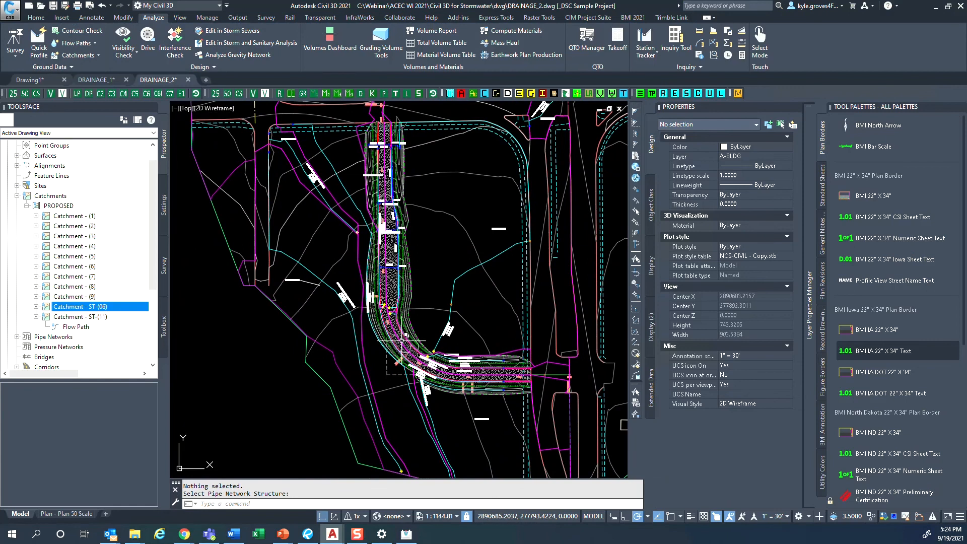
scroll(418, 338, up, 4)
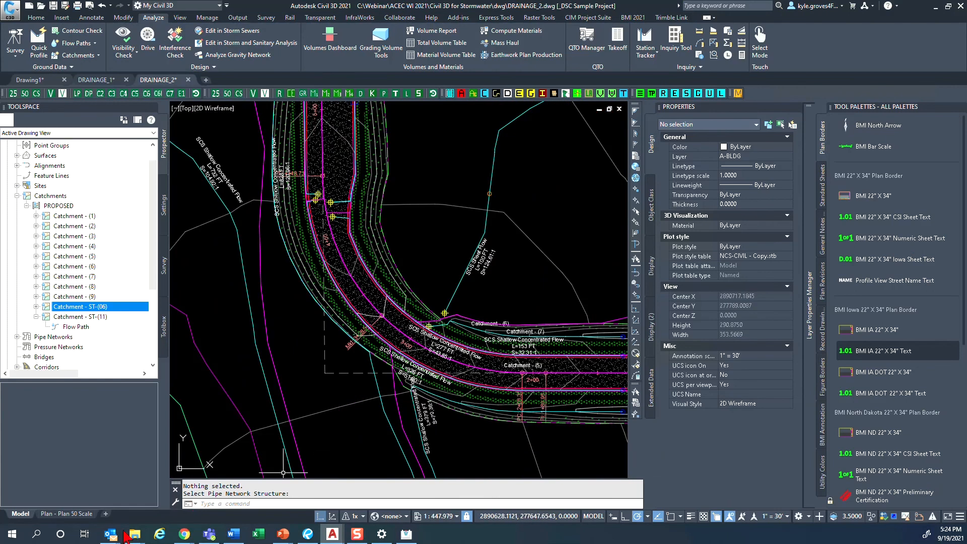
click(66, 514)
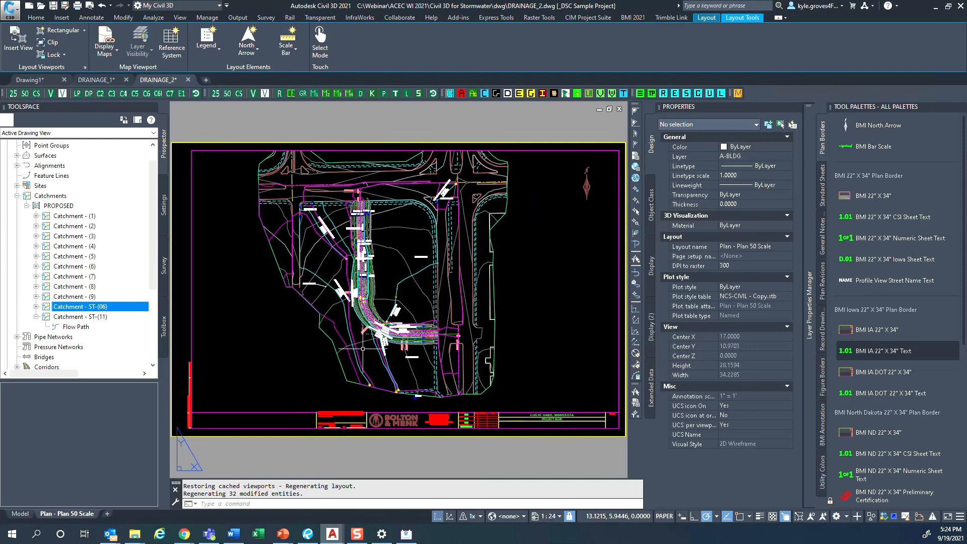
text(pl)
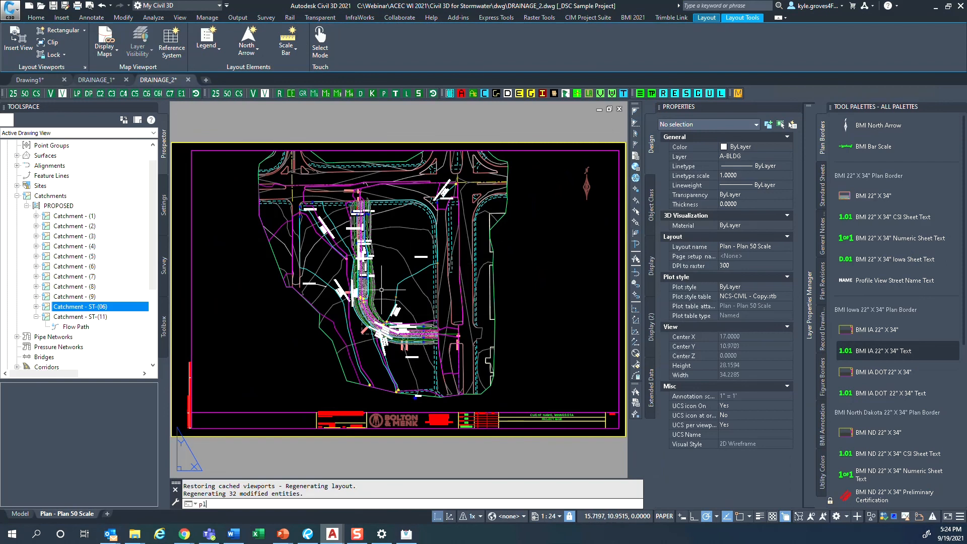
text(ot)
key(Return)
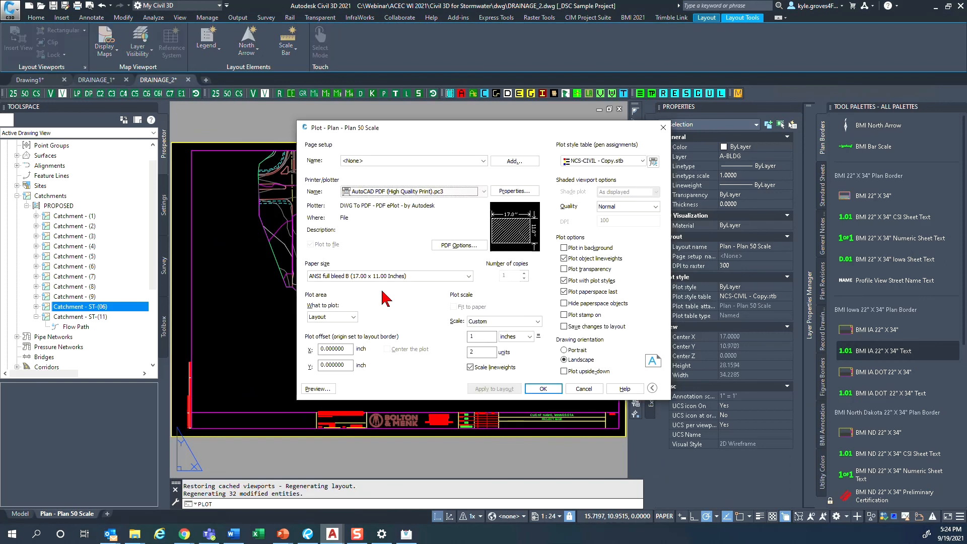
click(322, 390)
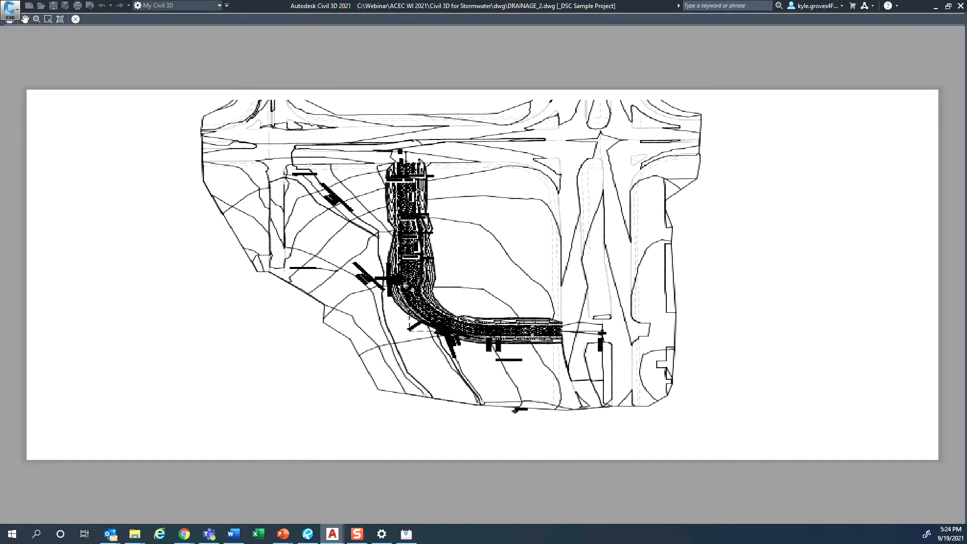
- Examine the catchment and flow segment labels in the plot preview, close the plot setup without plotting and return to model space
scroll(473, 291, up, 5)
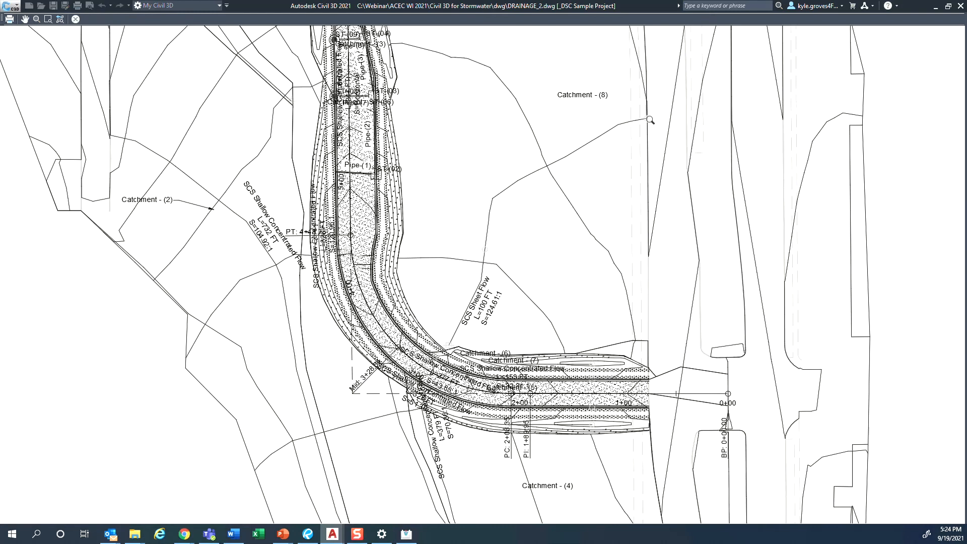
scroll(436, 370, down, 3)
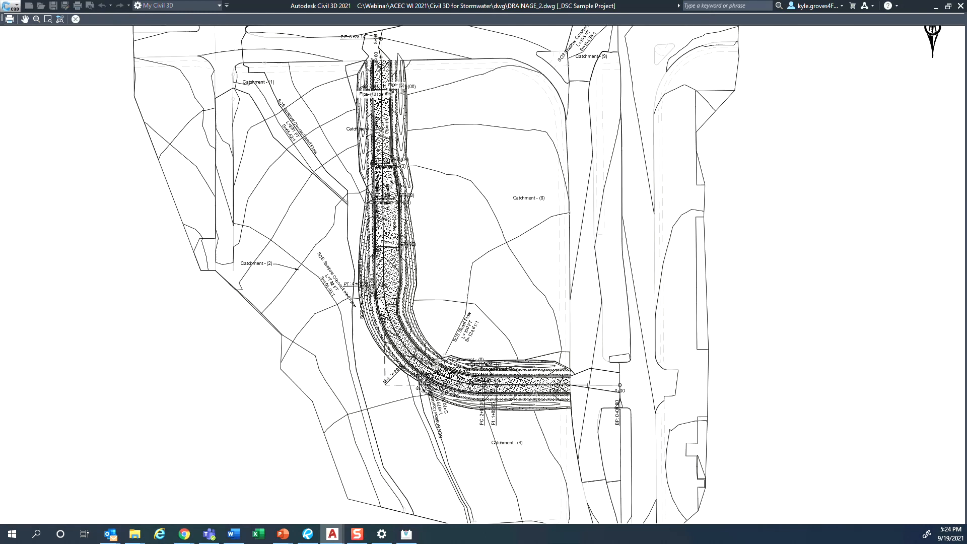
key(ctrl)
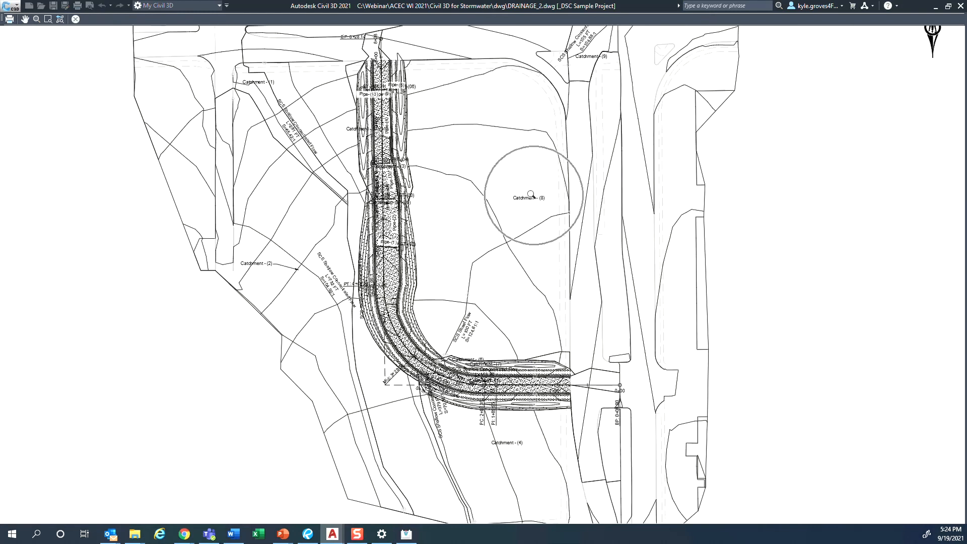
key(ctrl)
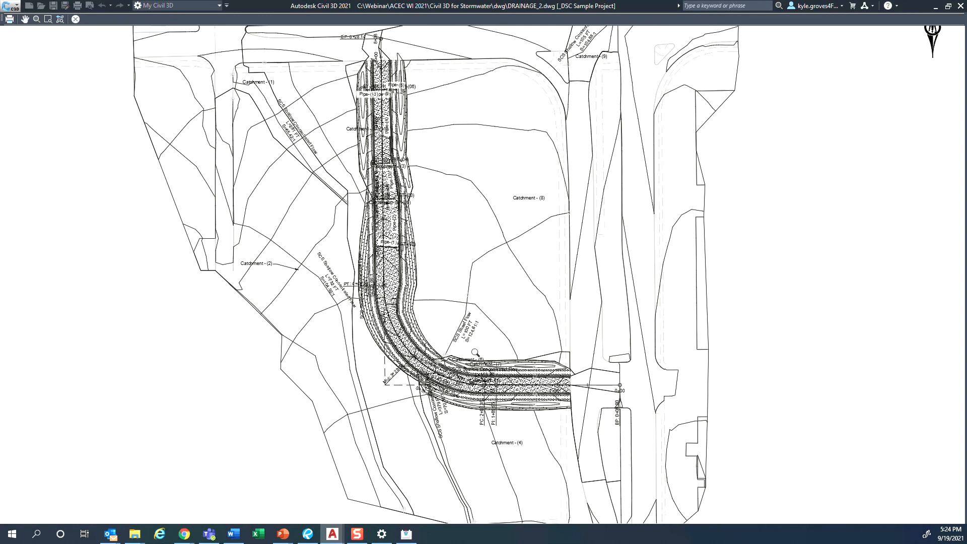
key(Escape)
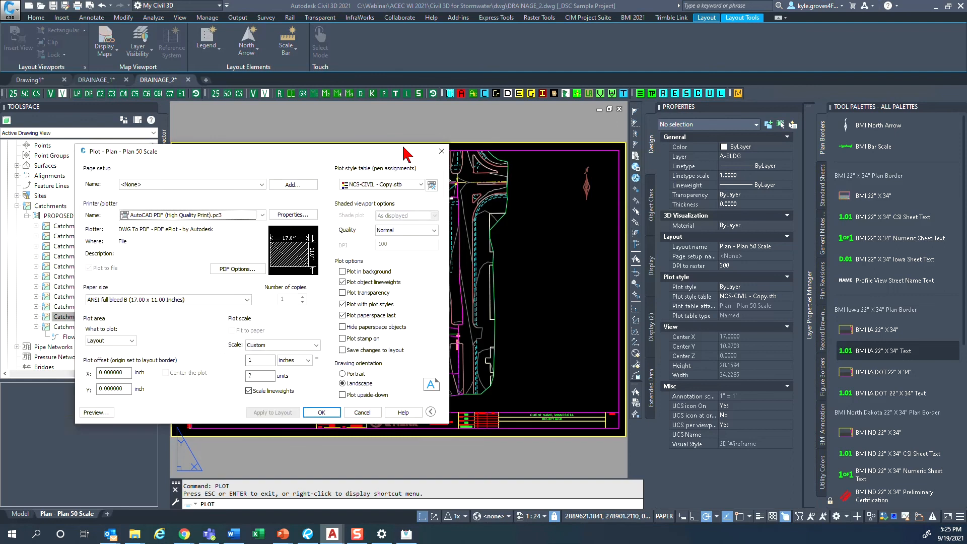
click(561, 408)
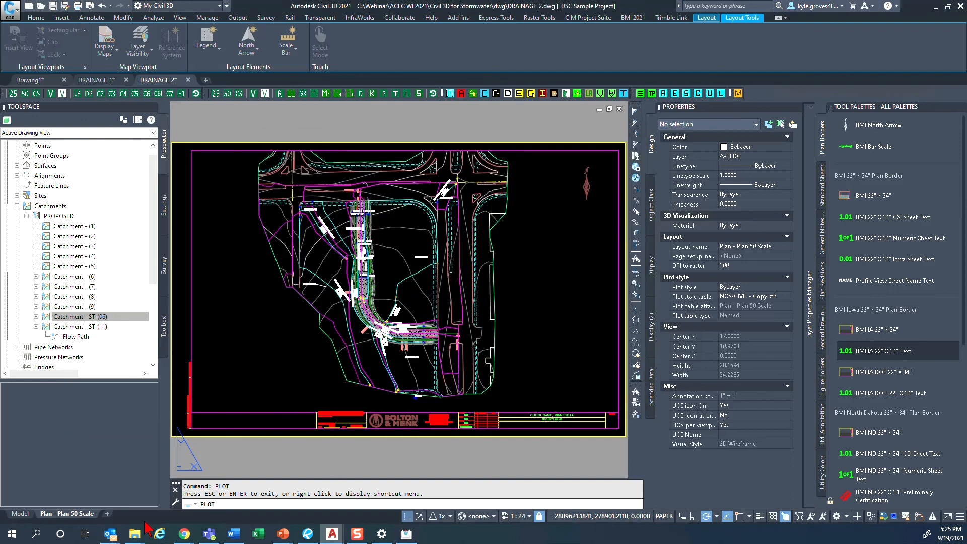
click(20, 514)
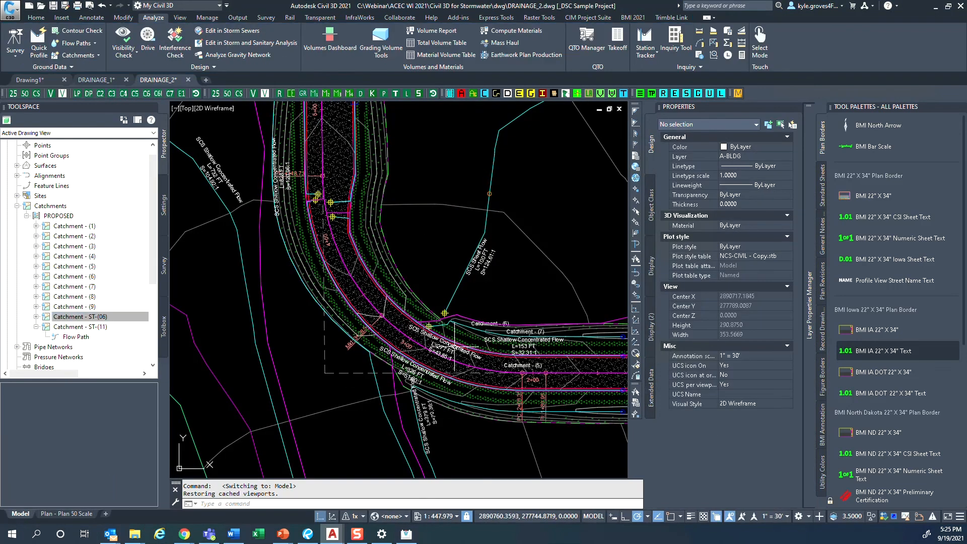
- Switch to the Civil 3D storm setup white paper in Revu and return to its table of contents
key(alt+Tab)
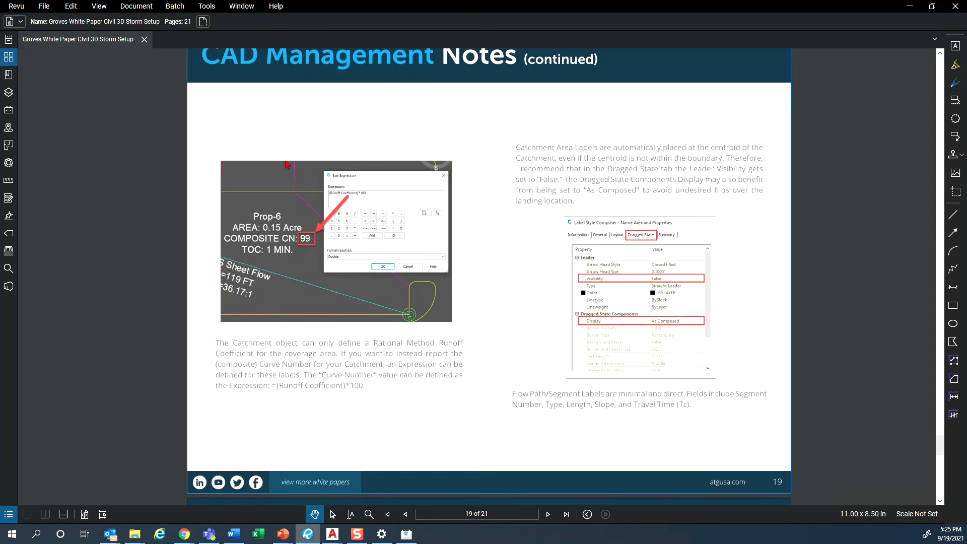
ctrl+scroll(471, 330, down, 3)
scroll(506, 346, up, 15)
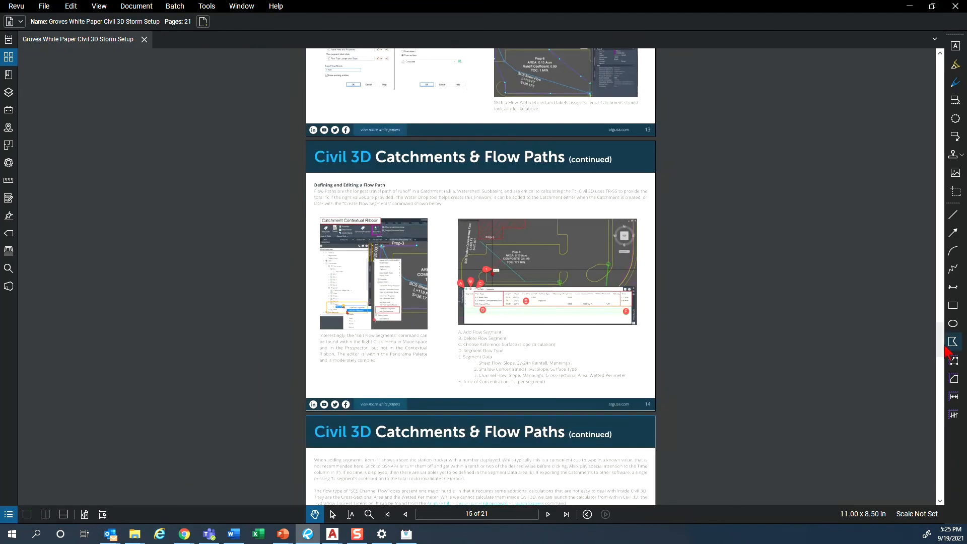
drag(940, 340, 917, 60)
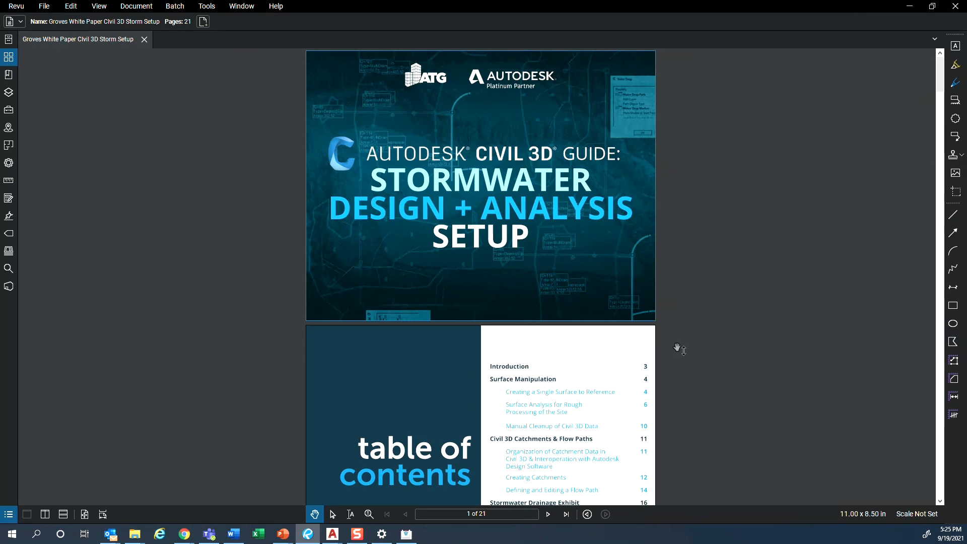
scroll(680, 353, down, 4)
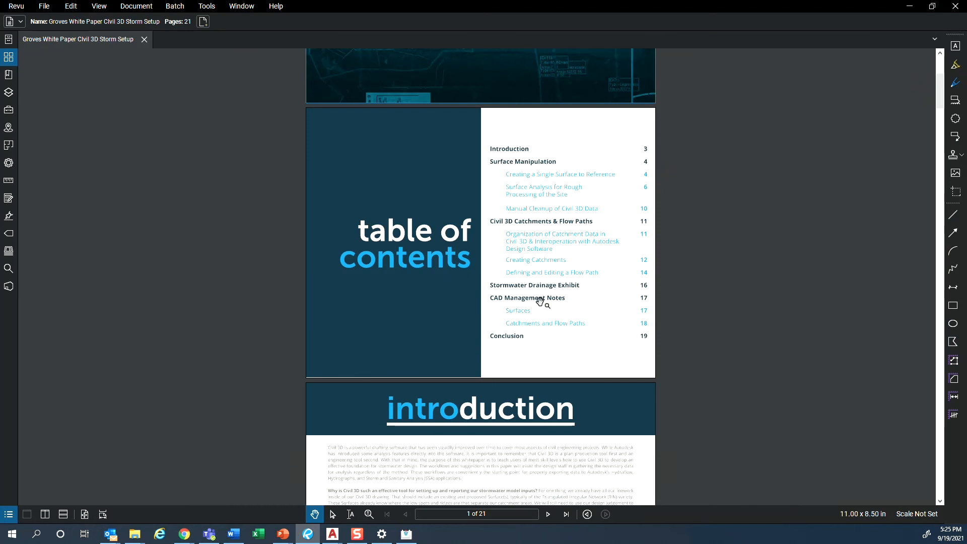
- Go to the CAD Management Notes section, review its surface, catchment and flow path style notes, and minimize the white paper
click(540, 298)
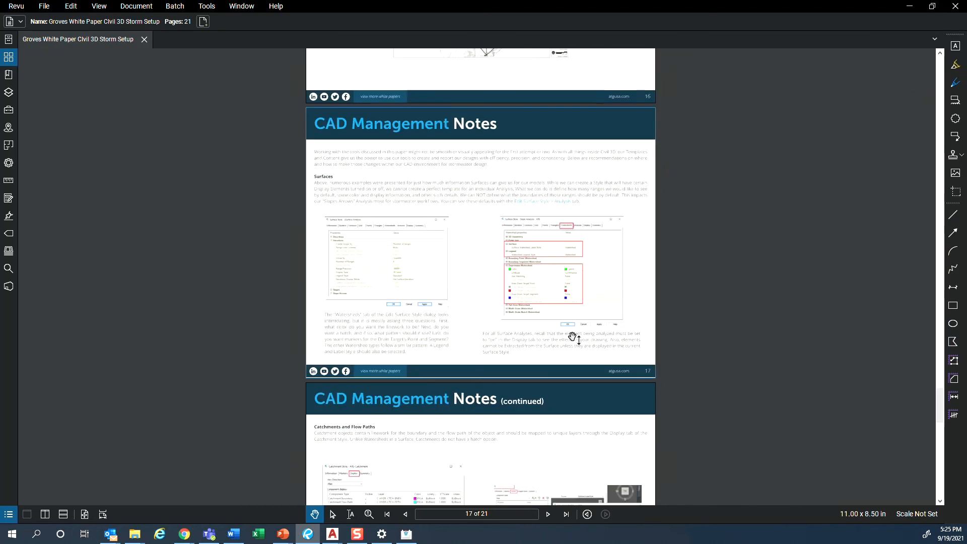
scroll(575, 341, down, 3)
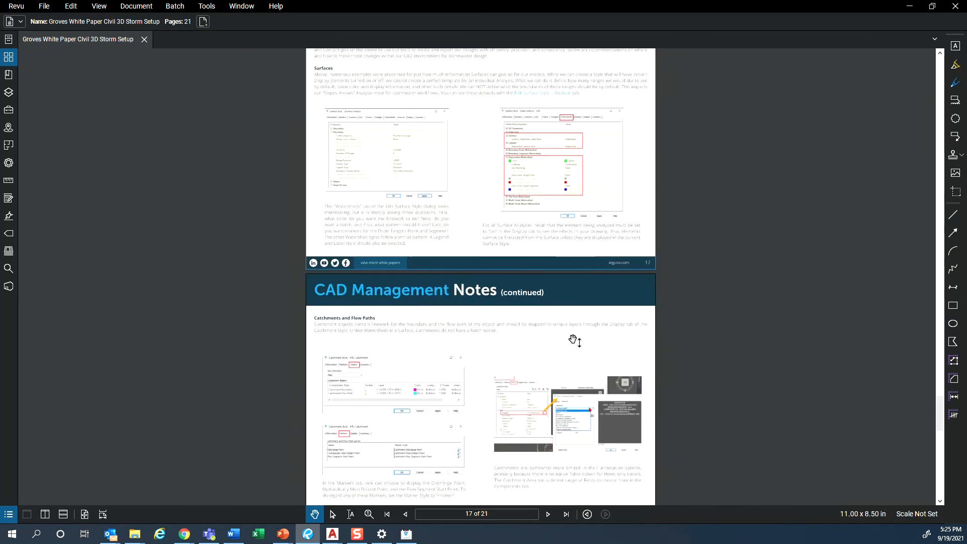
scroll(575, 341, down, 5)
scroll(574, 341, down, 5)
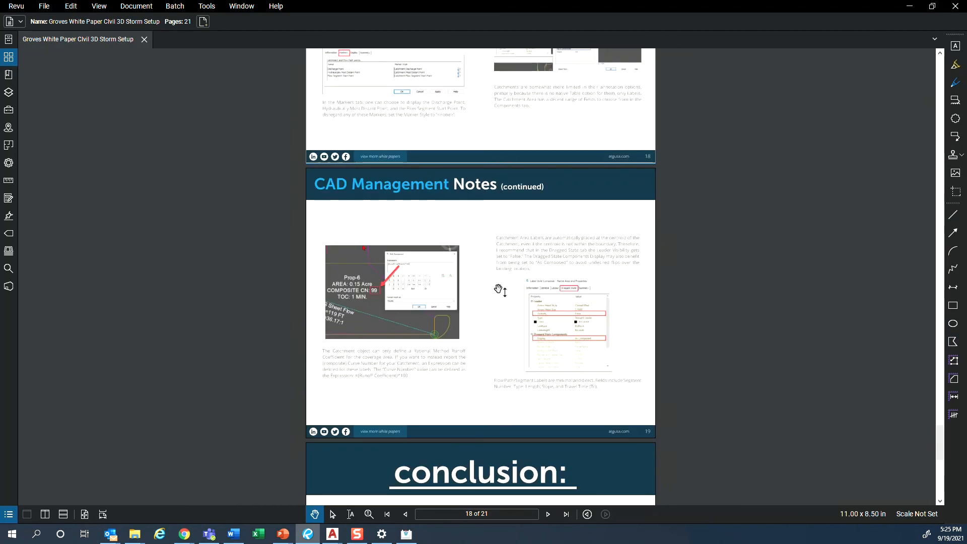
scroll(498, 289, up, 3)
scroll(514, 358, down, 1)
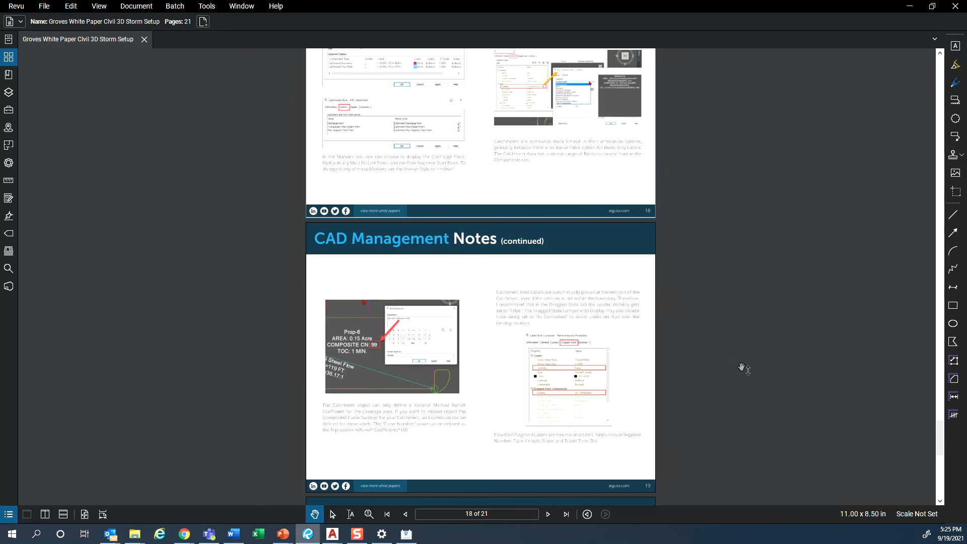
click(910, 6)
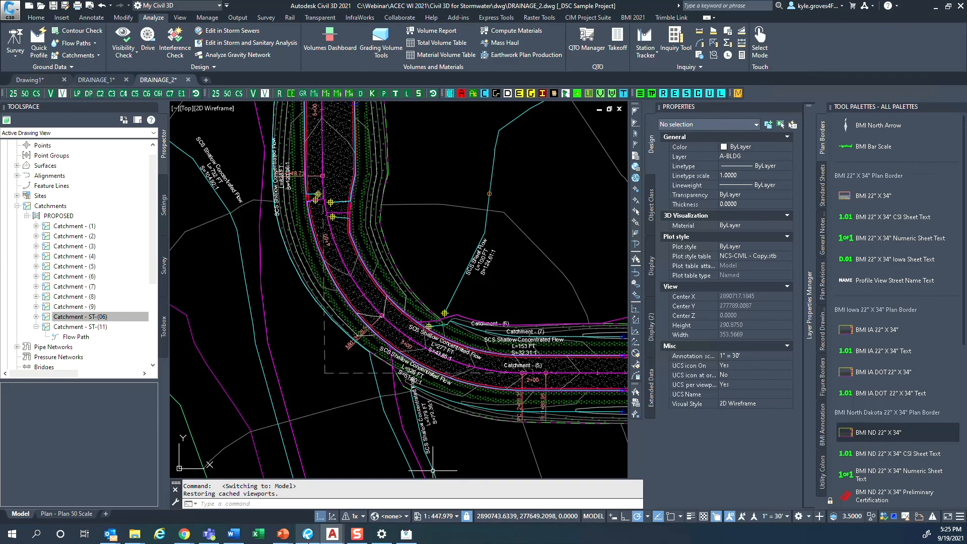
- Switch to the ACEC Civil 3D stormwater presentation in PowerPoint and advance the Conclusion slide to its bullet on iterative stormwater design
mouse_move(281, 536)
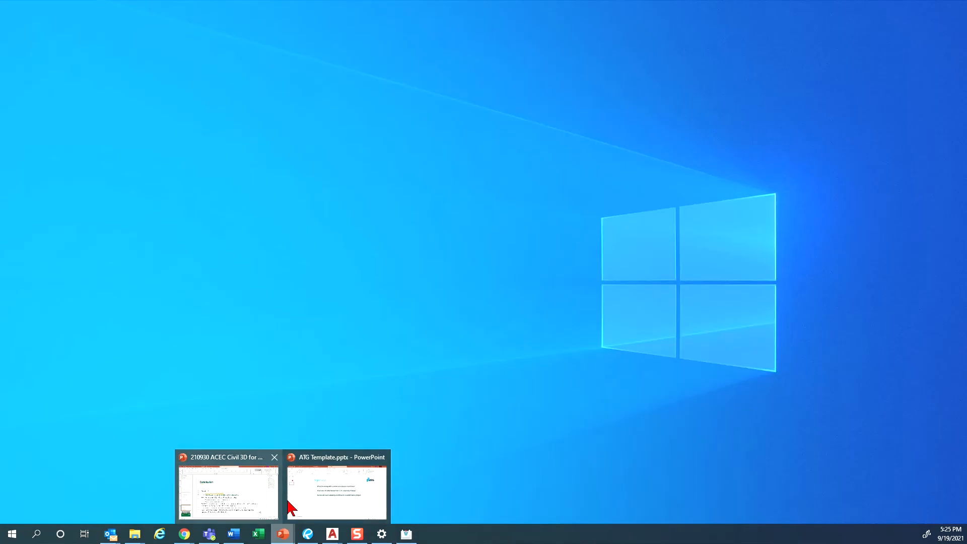
click(278, 504)
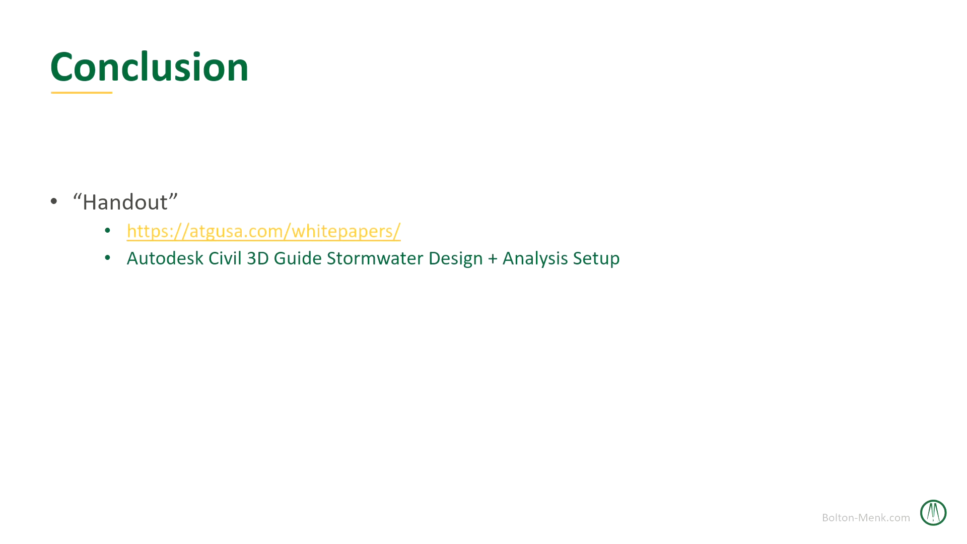
click(233, 379)
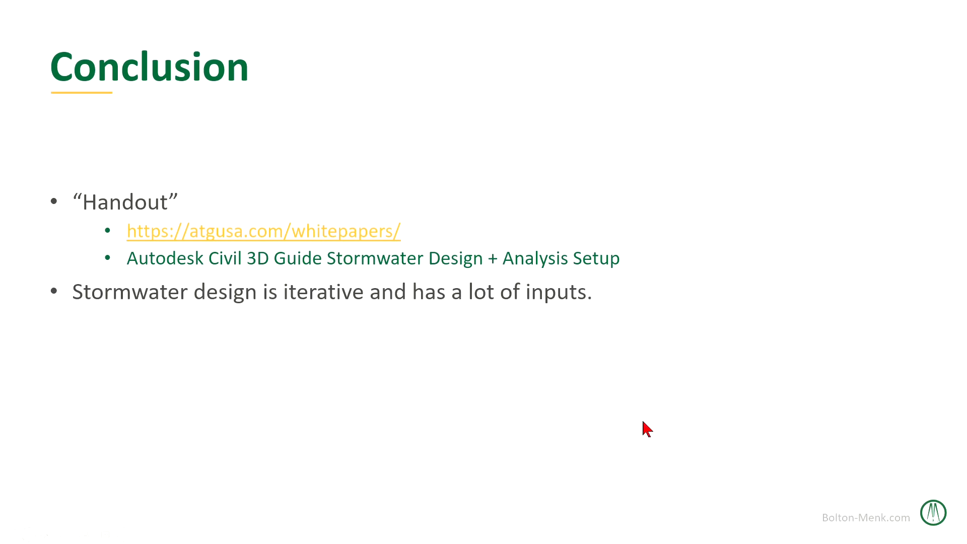